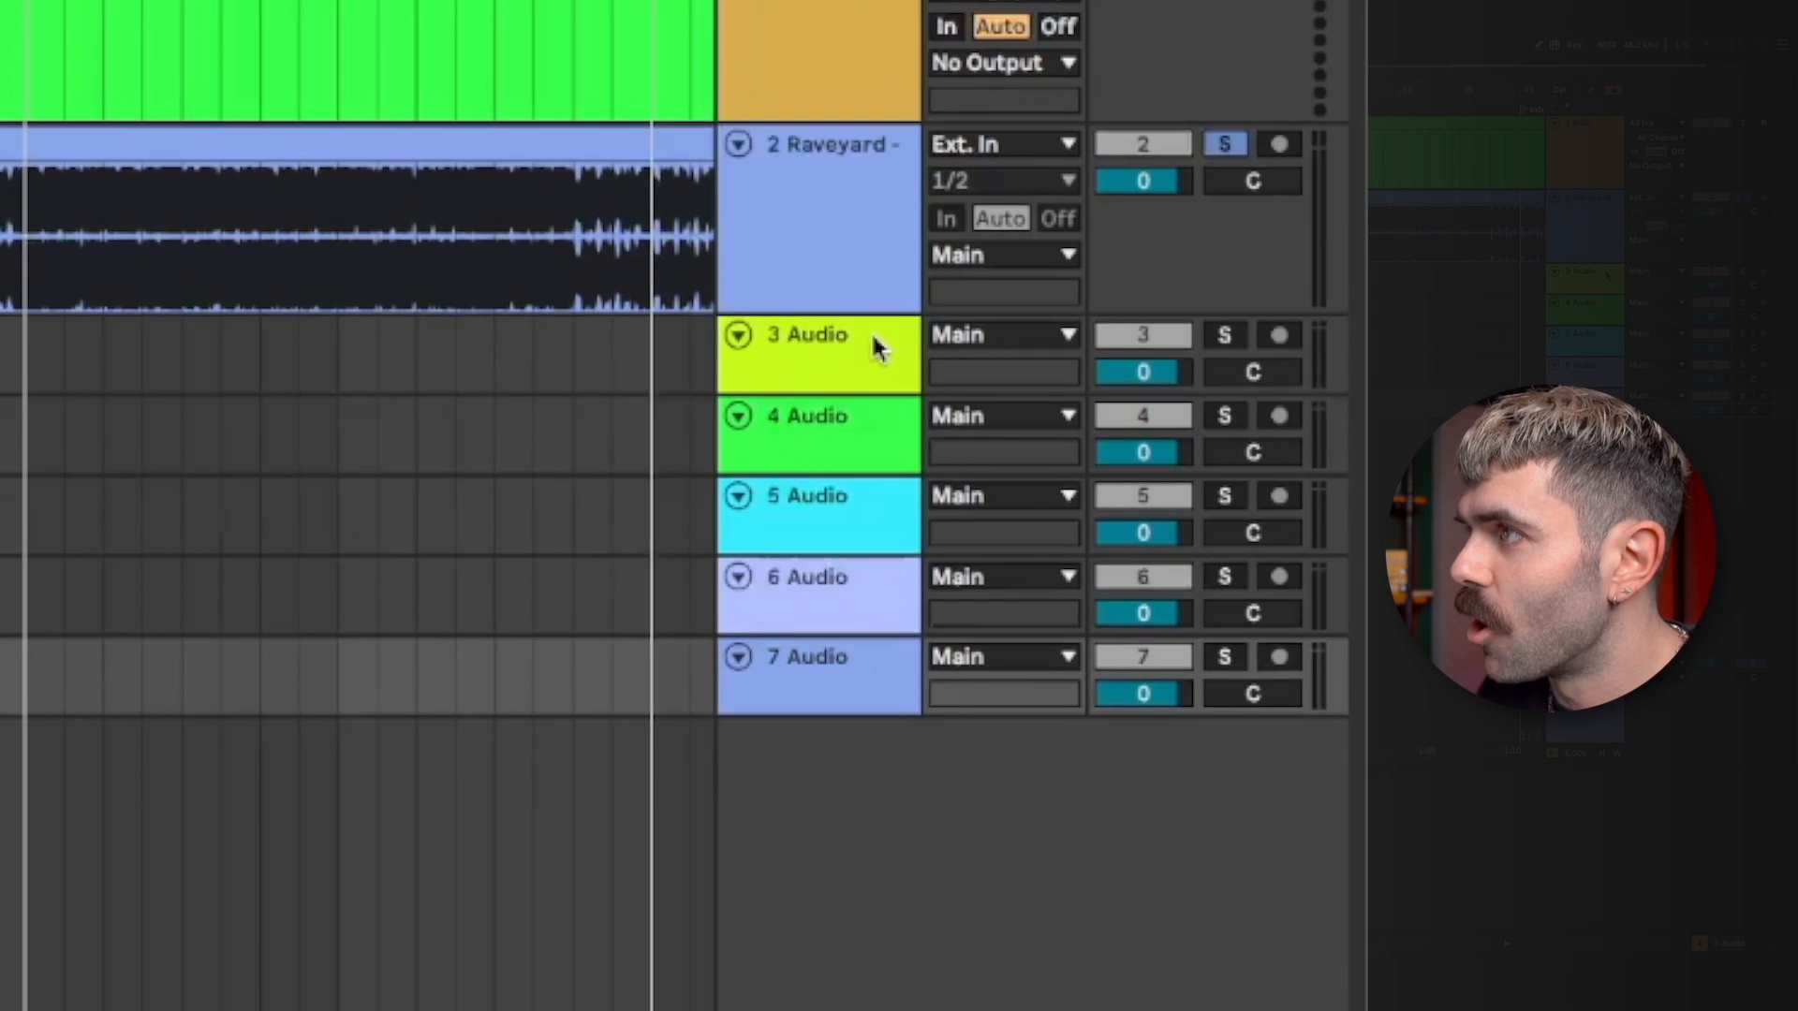
Group the five audio tracks, 3 Audio through 7 Audio, and name the group Kick Designer.
left_click(872, 339)
left_click(857, 682, "shift")
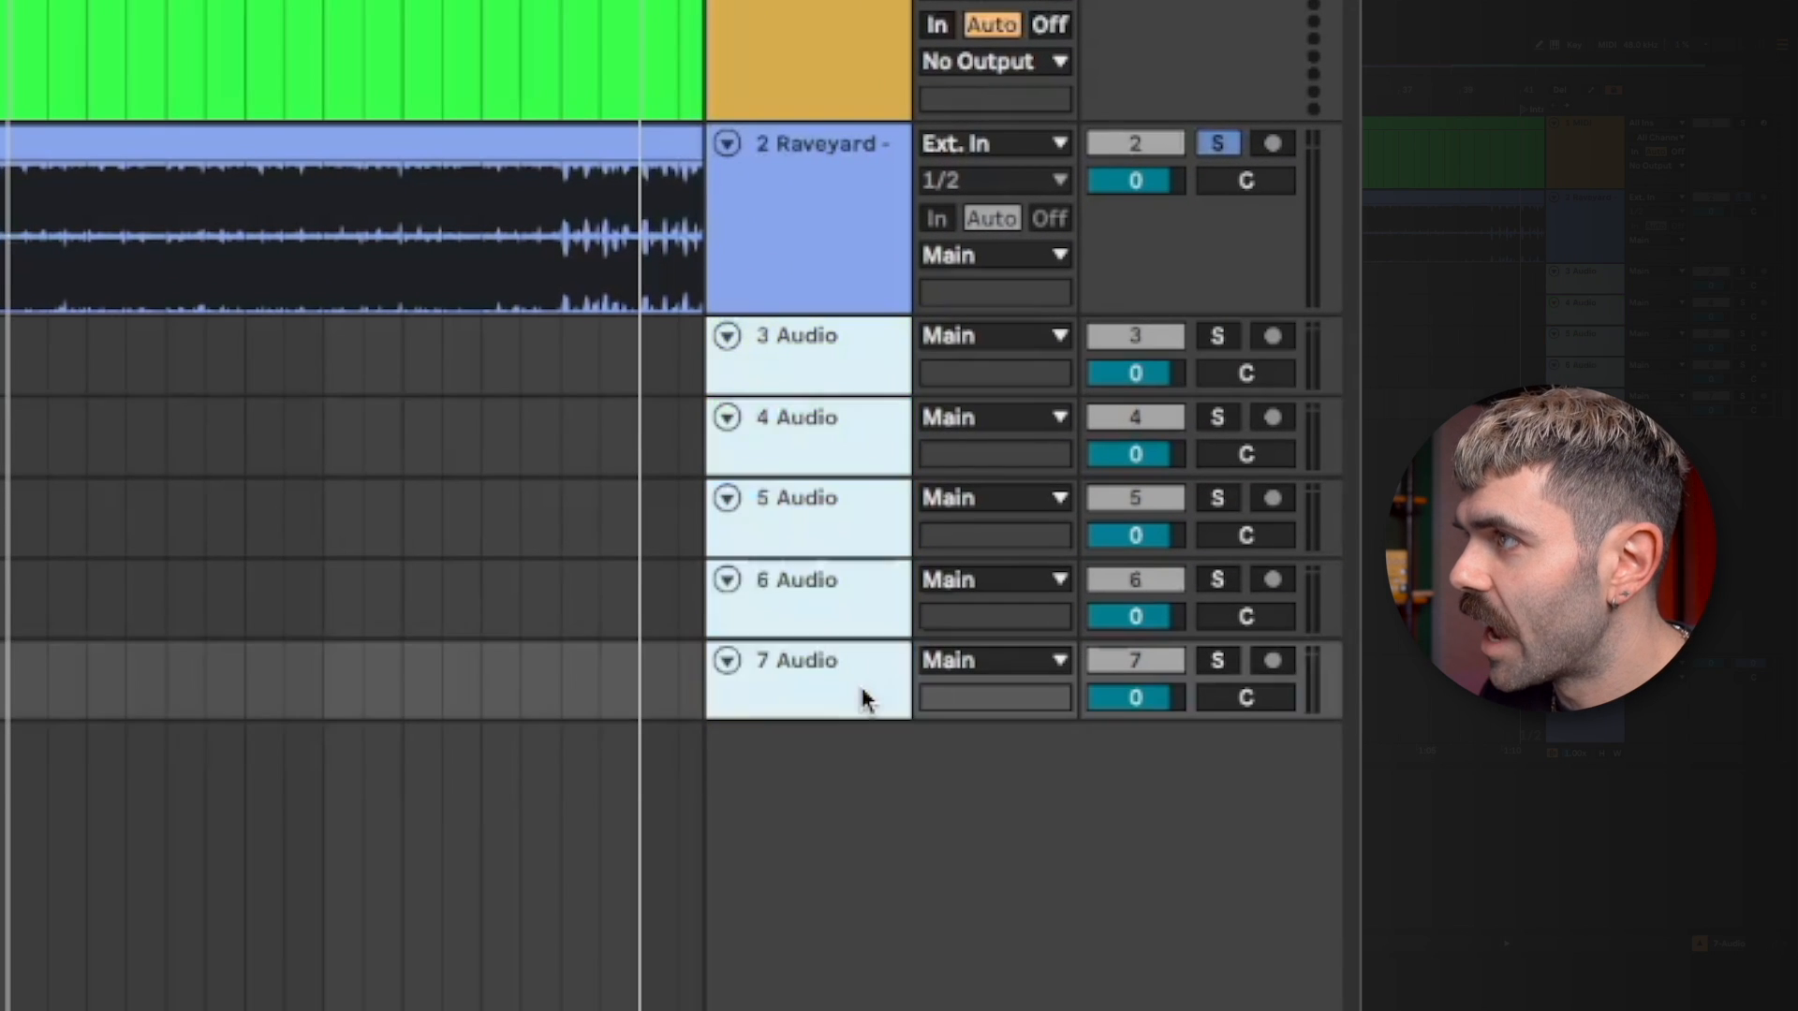
key("ctrl+g")
key("ctrl+r")
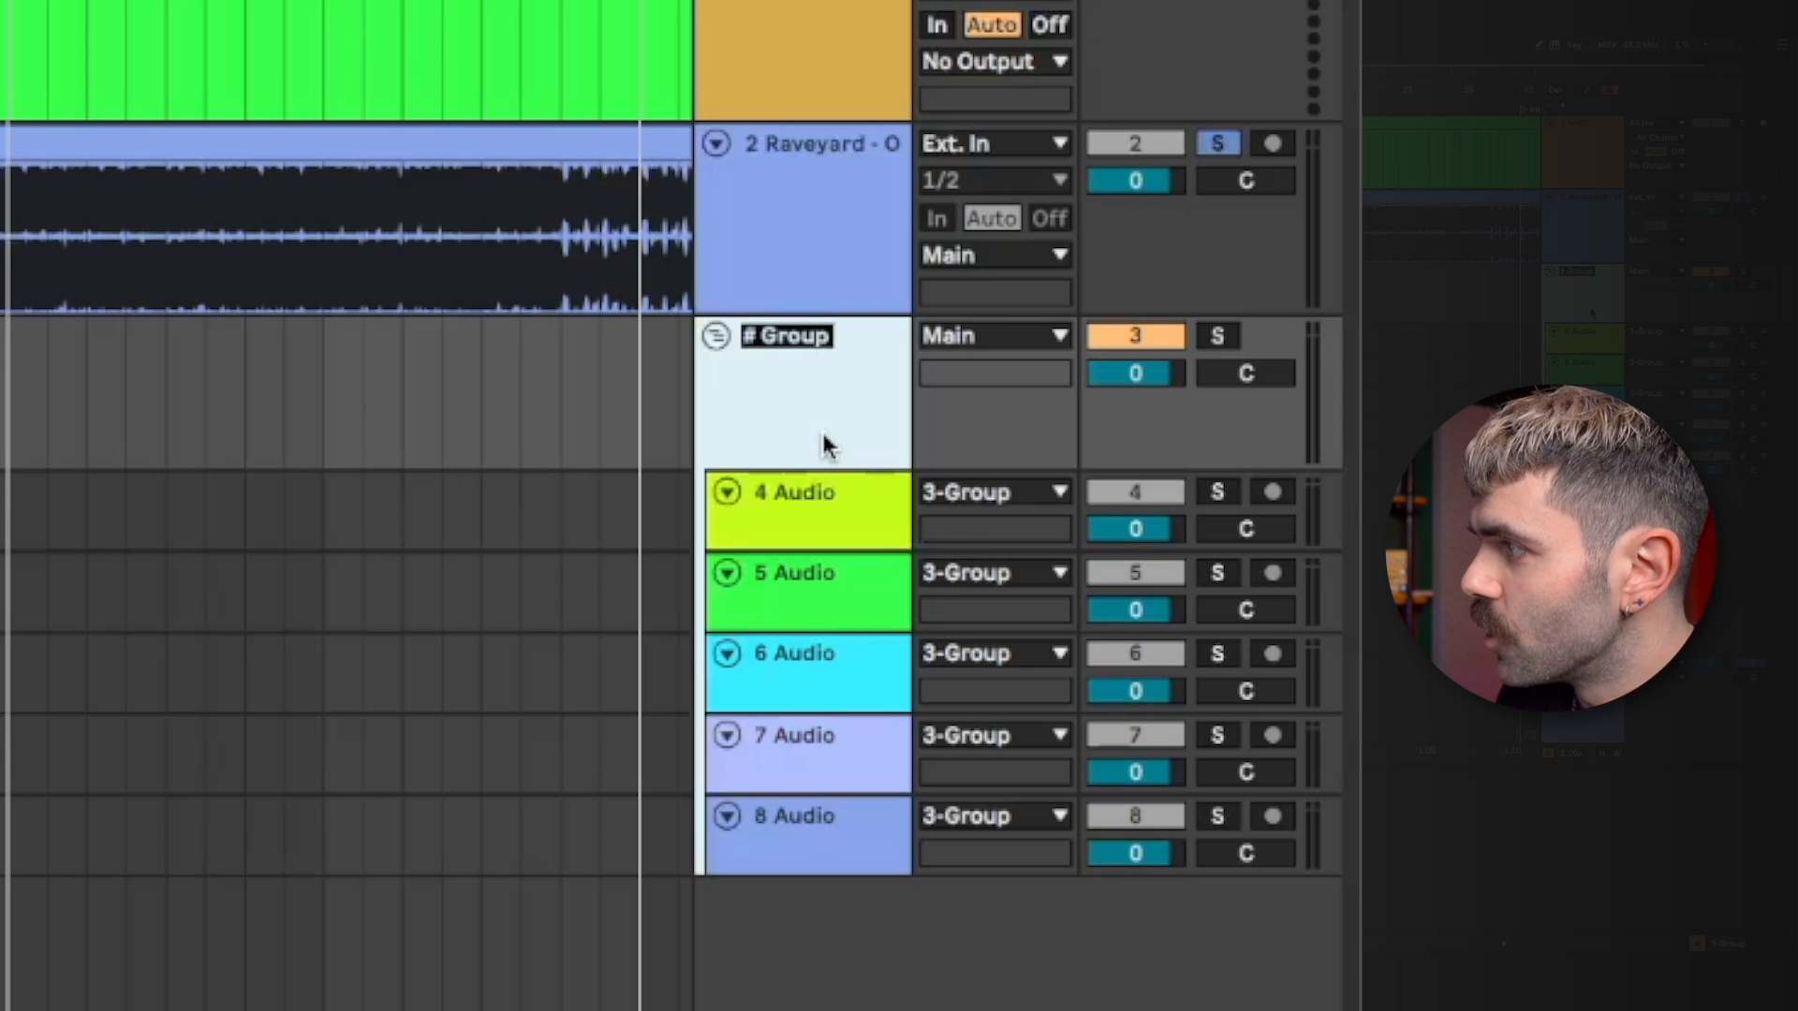
type("Kick Designer")
key("Tab")
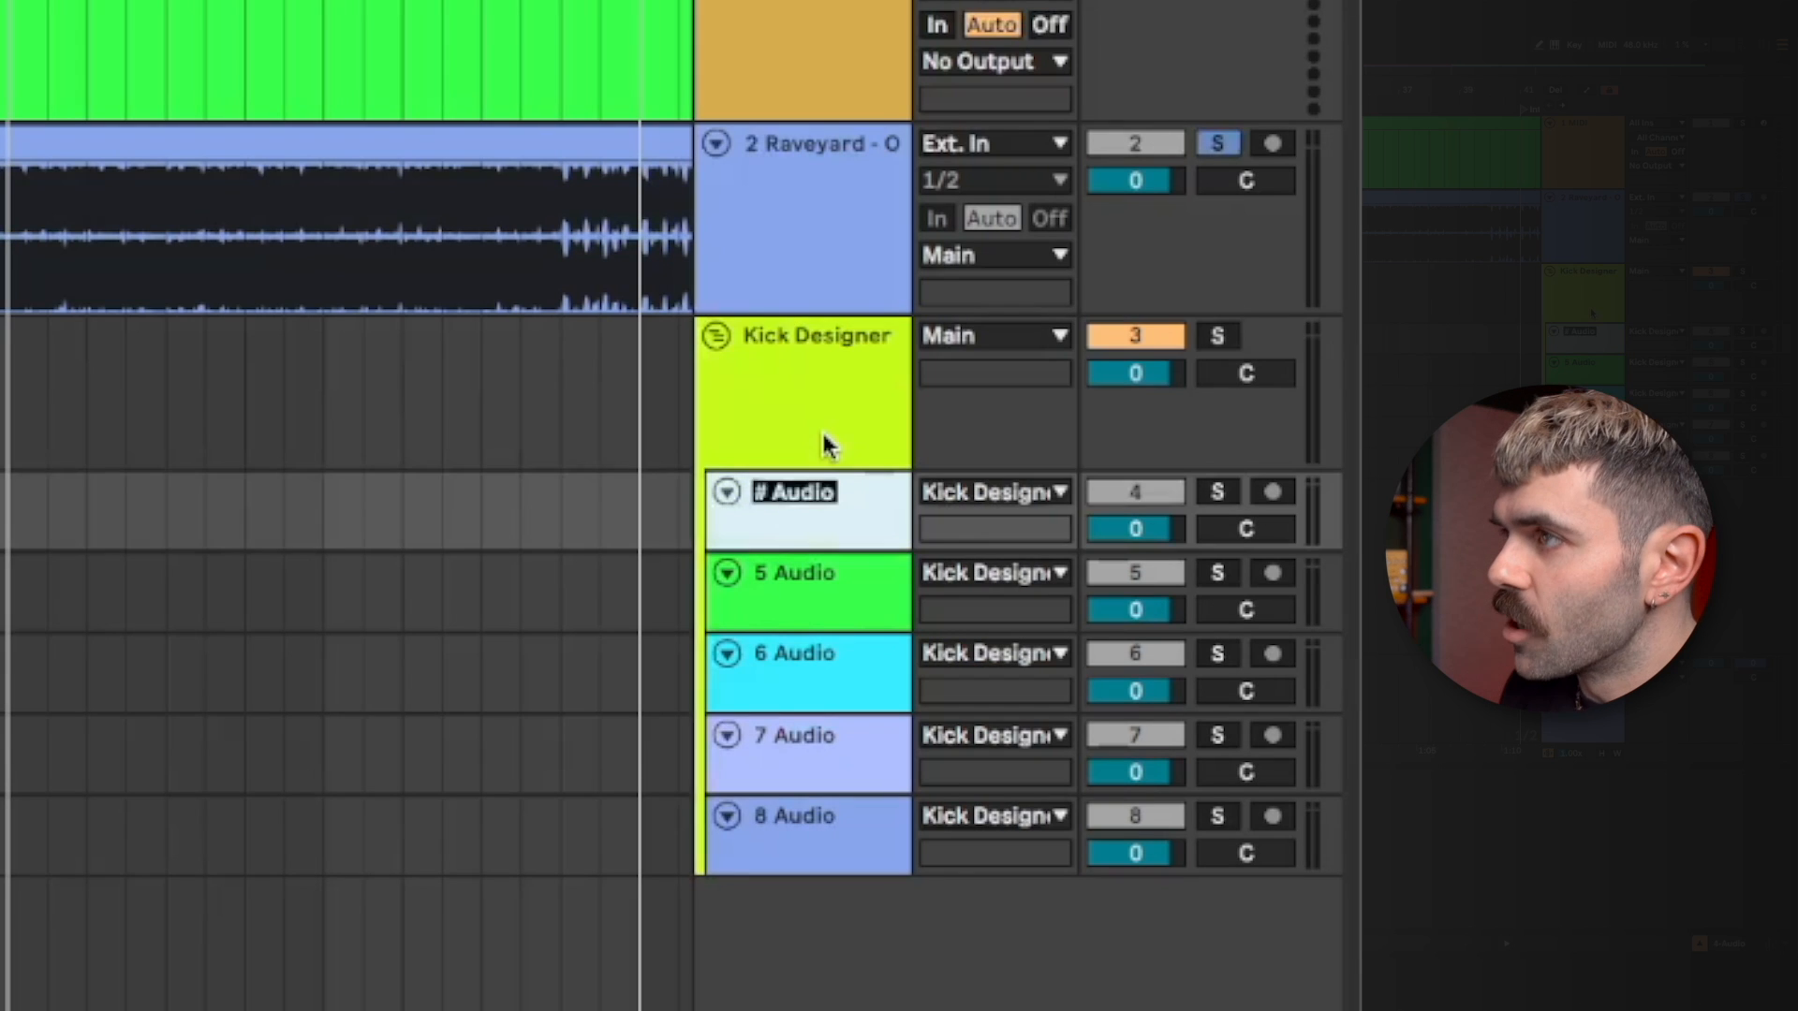
Rename the five grouped tracks in order as Mid Punch, Low Punch, Top Kick, Rumble and Character.
type("Mid Punch")
key("Tab")
type("Low Punch")
key("Tab")
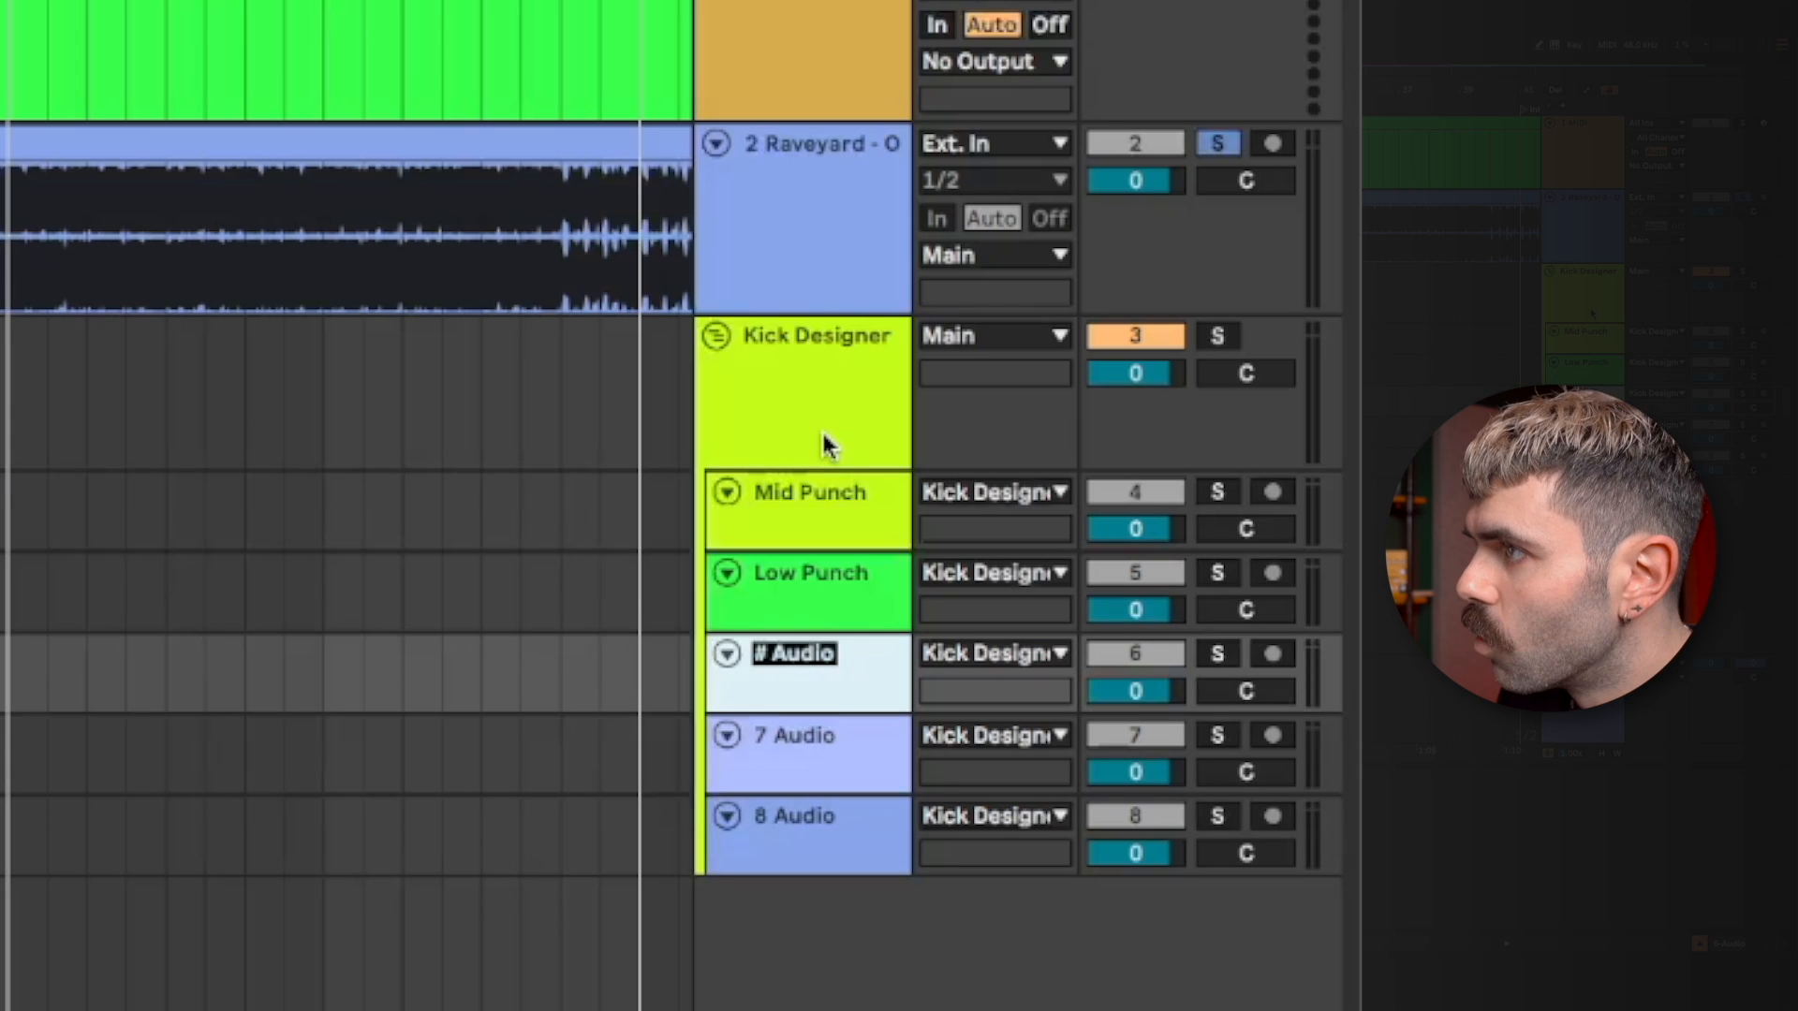
type("Top Kick")
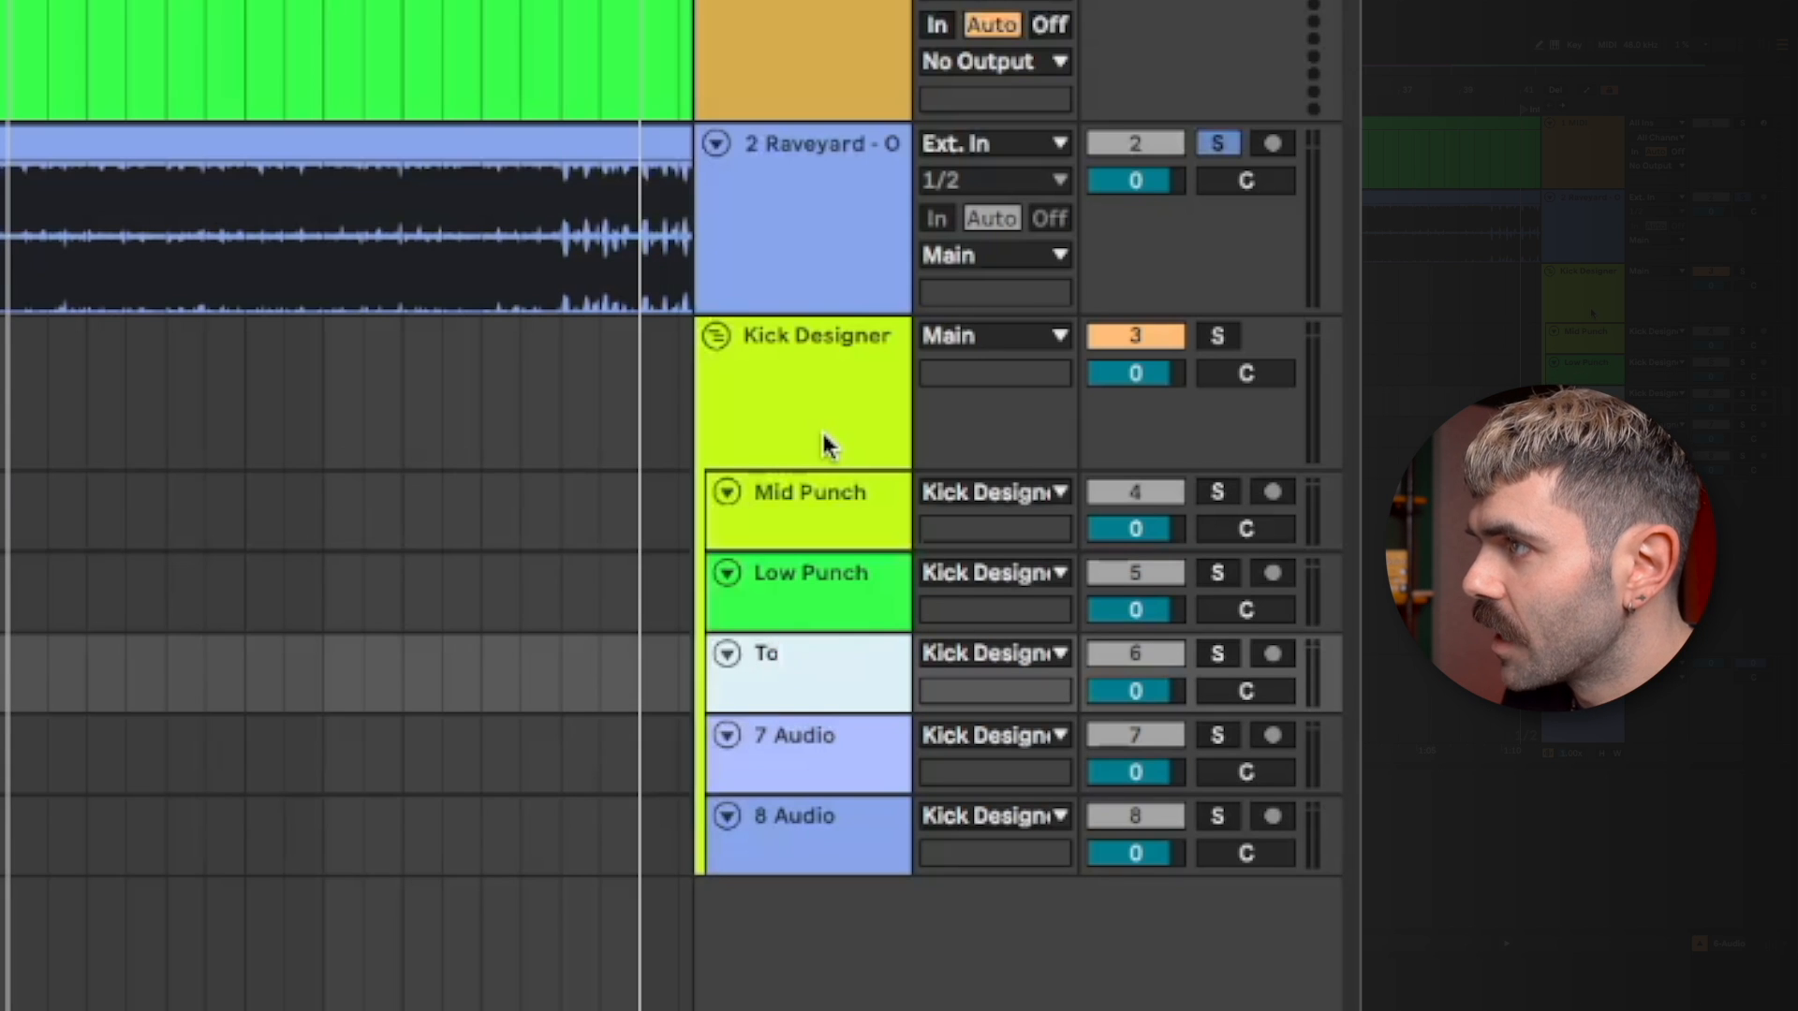
key("Tab")
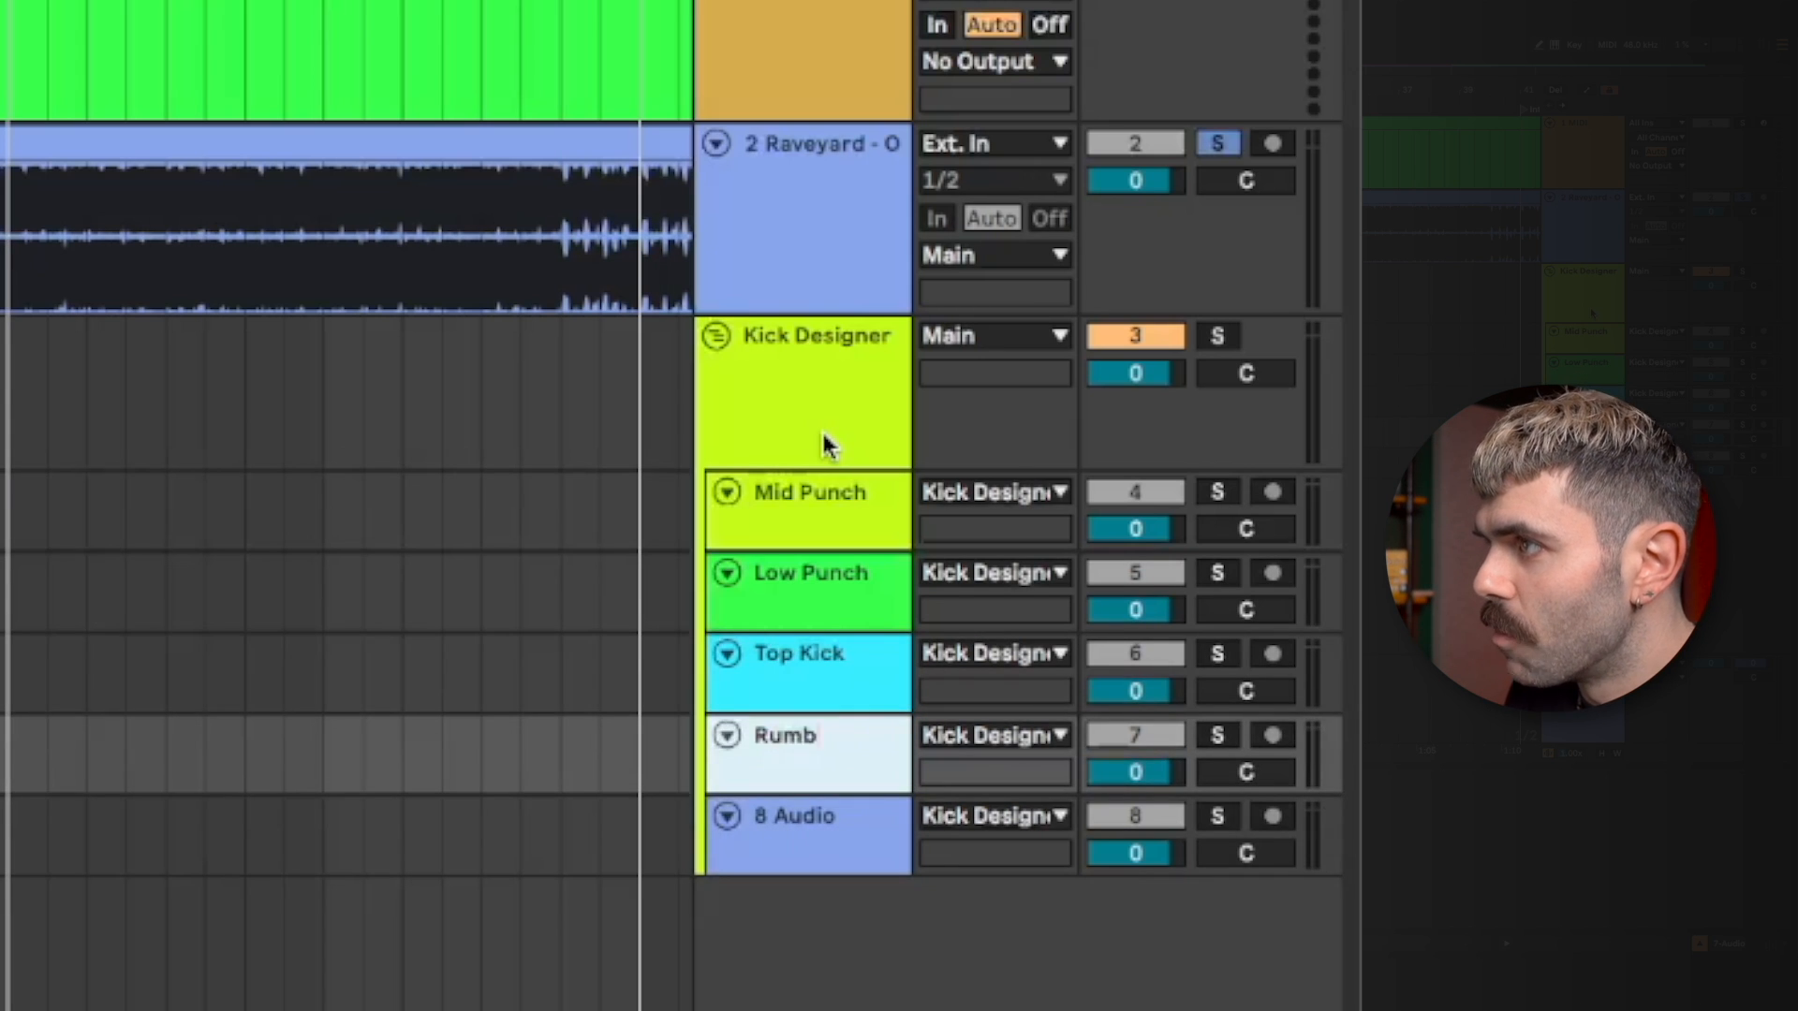
type("Rumble")
key("Tab")
type("Chas")
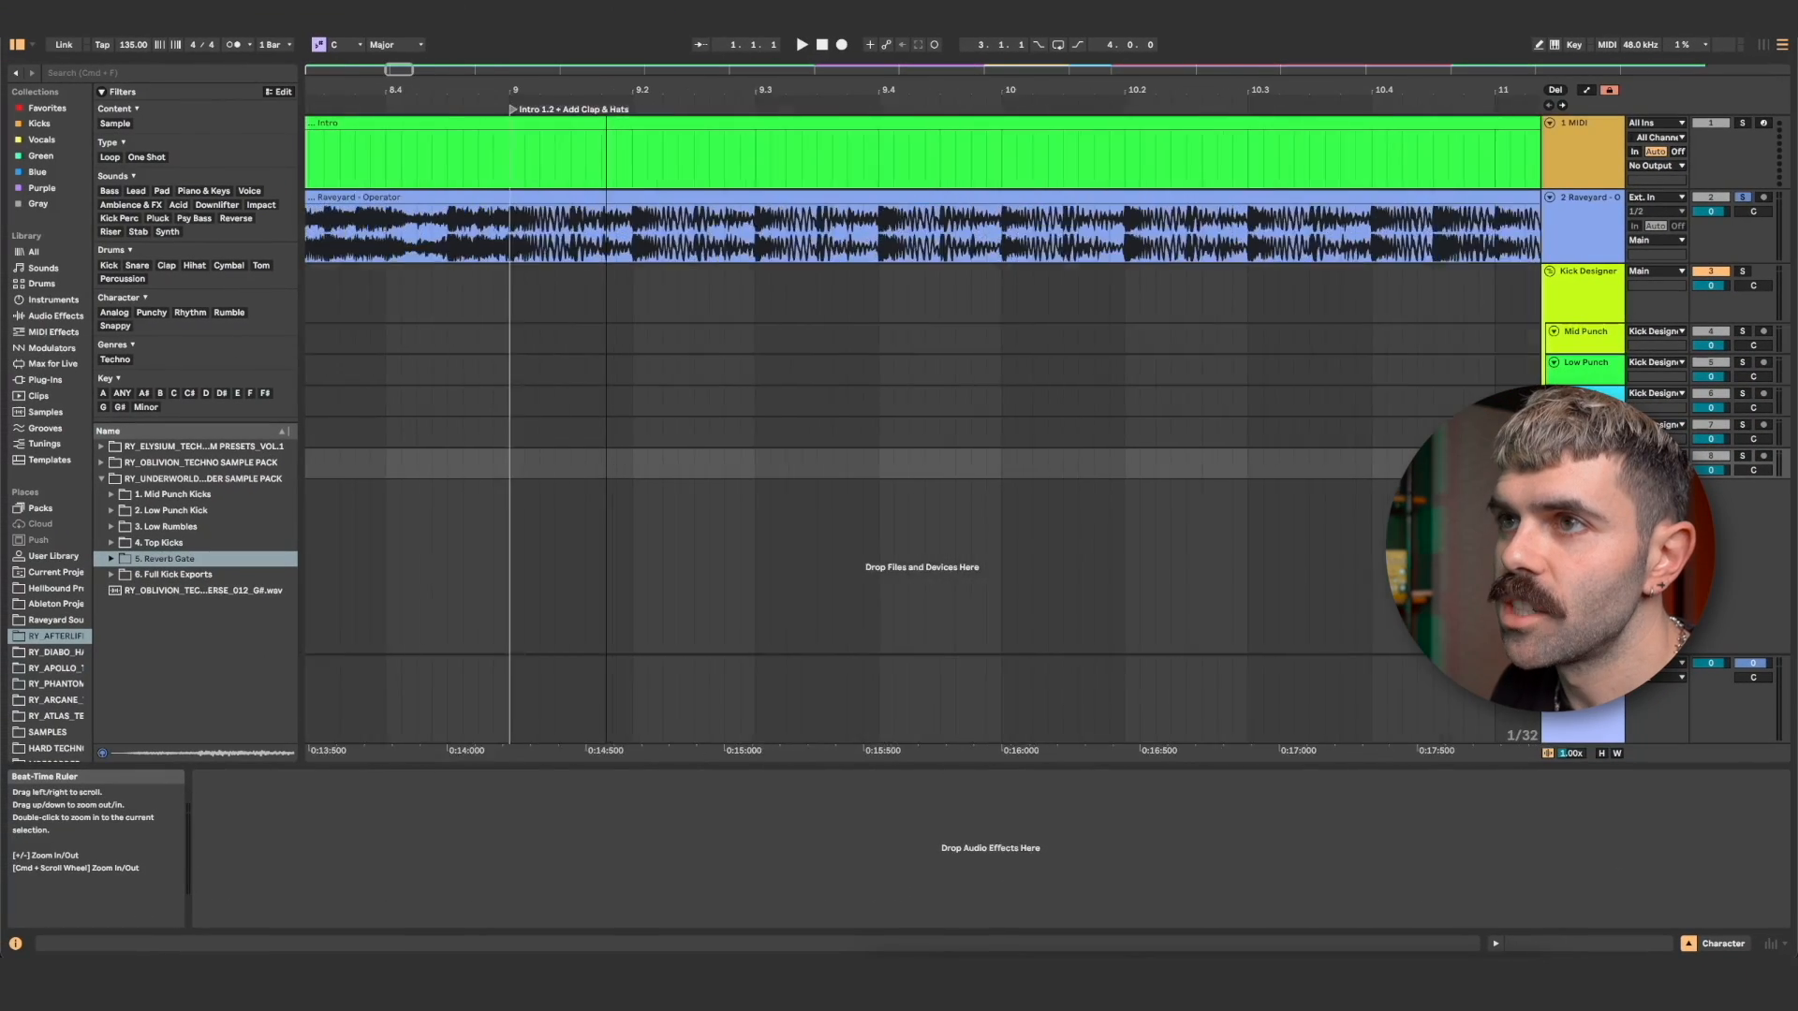
Loop the first beat of bar 9, from 9.1.1 with a length of 0.1.0.
left_click_drag(606, 91, 873, 99)
left_click_drag(567, 479, 894, 466)
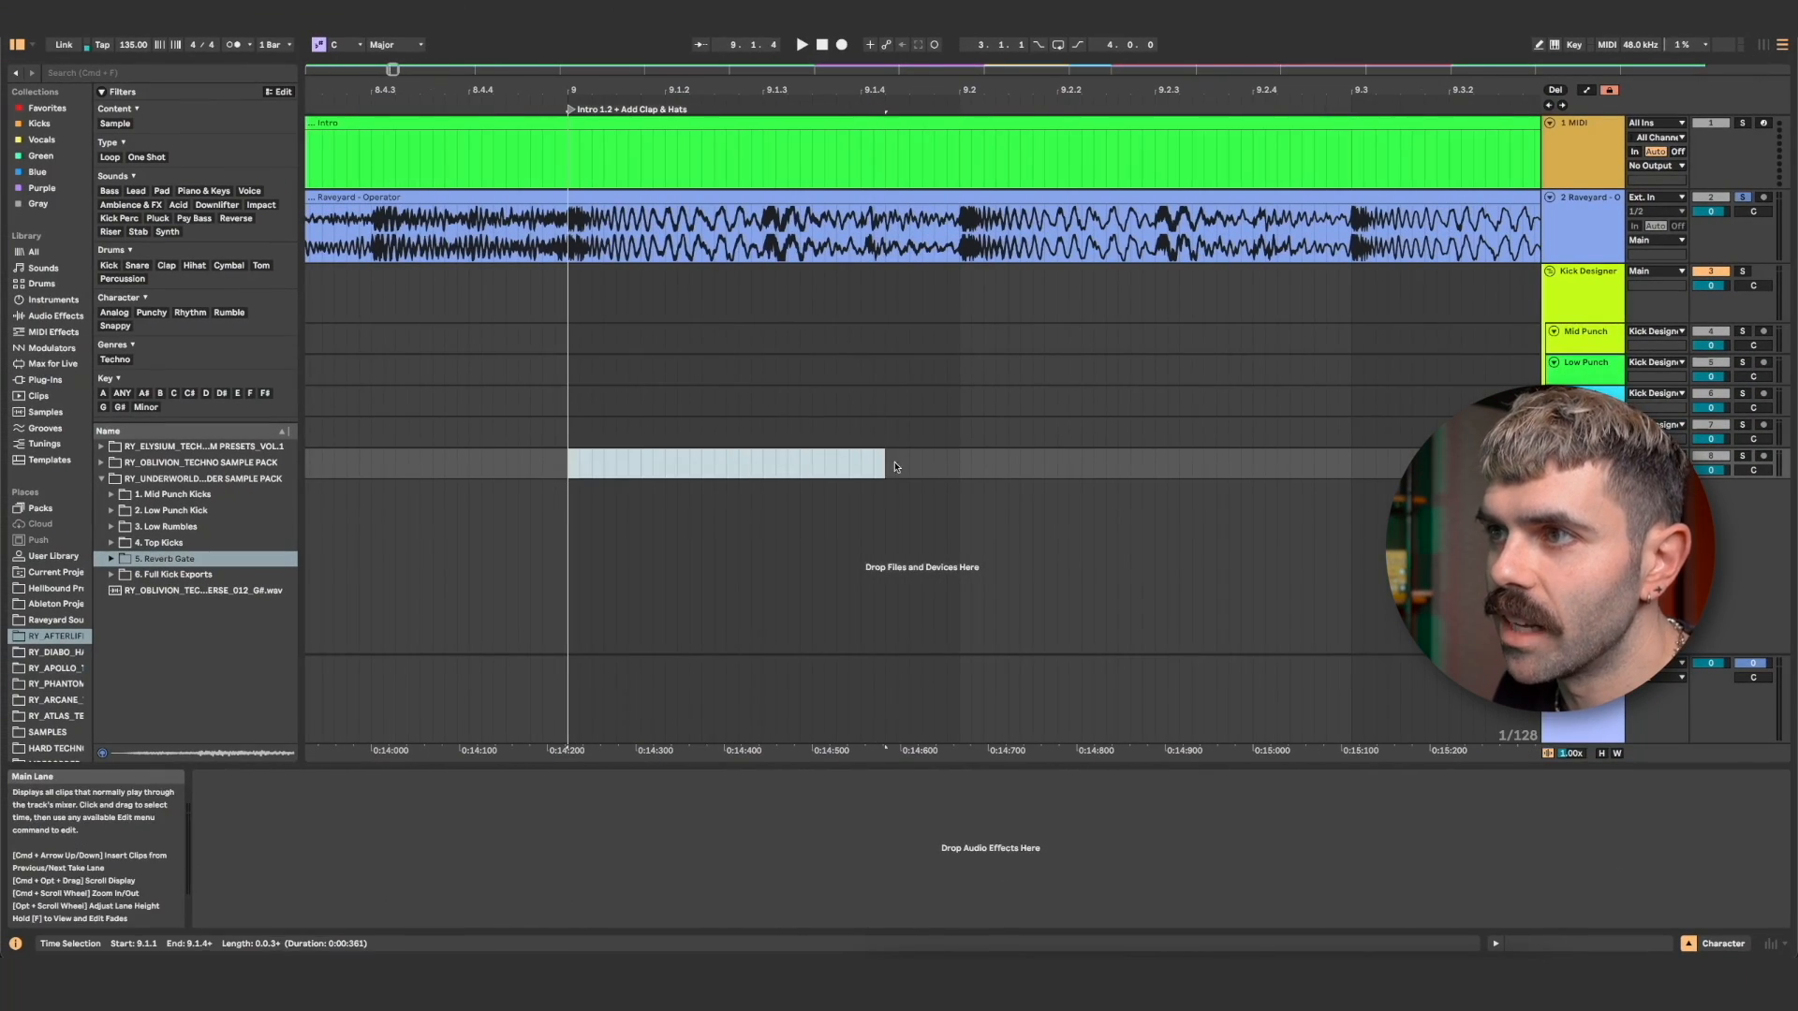
key("super+l")
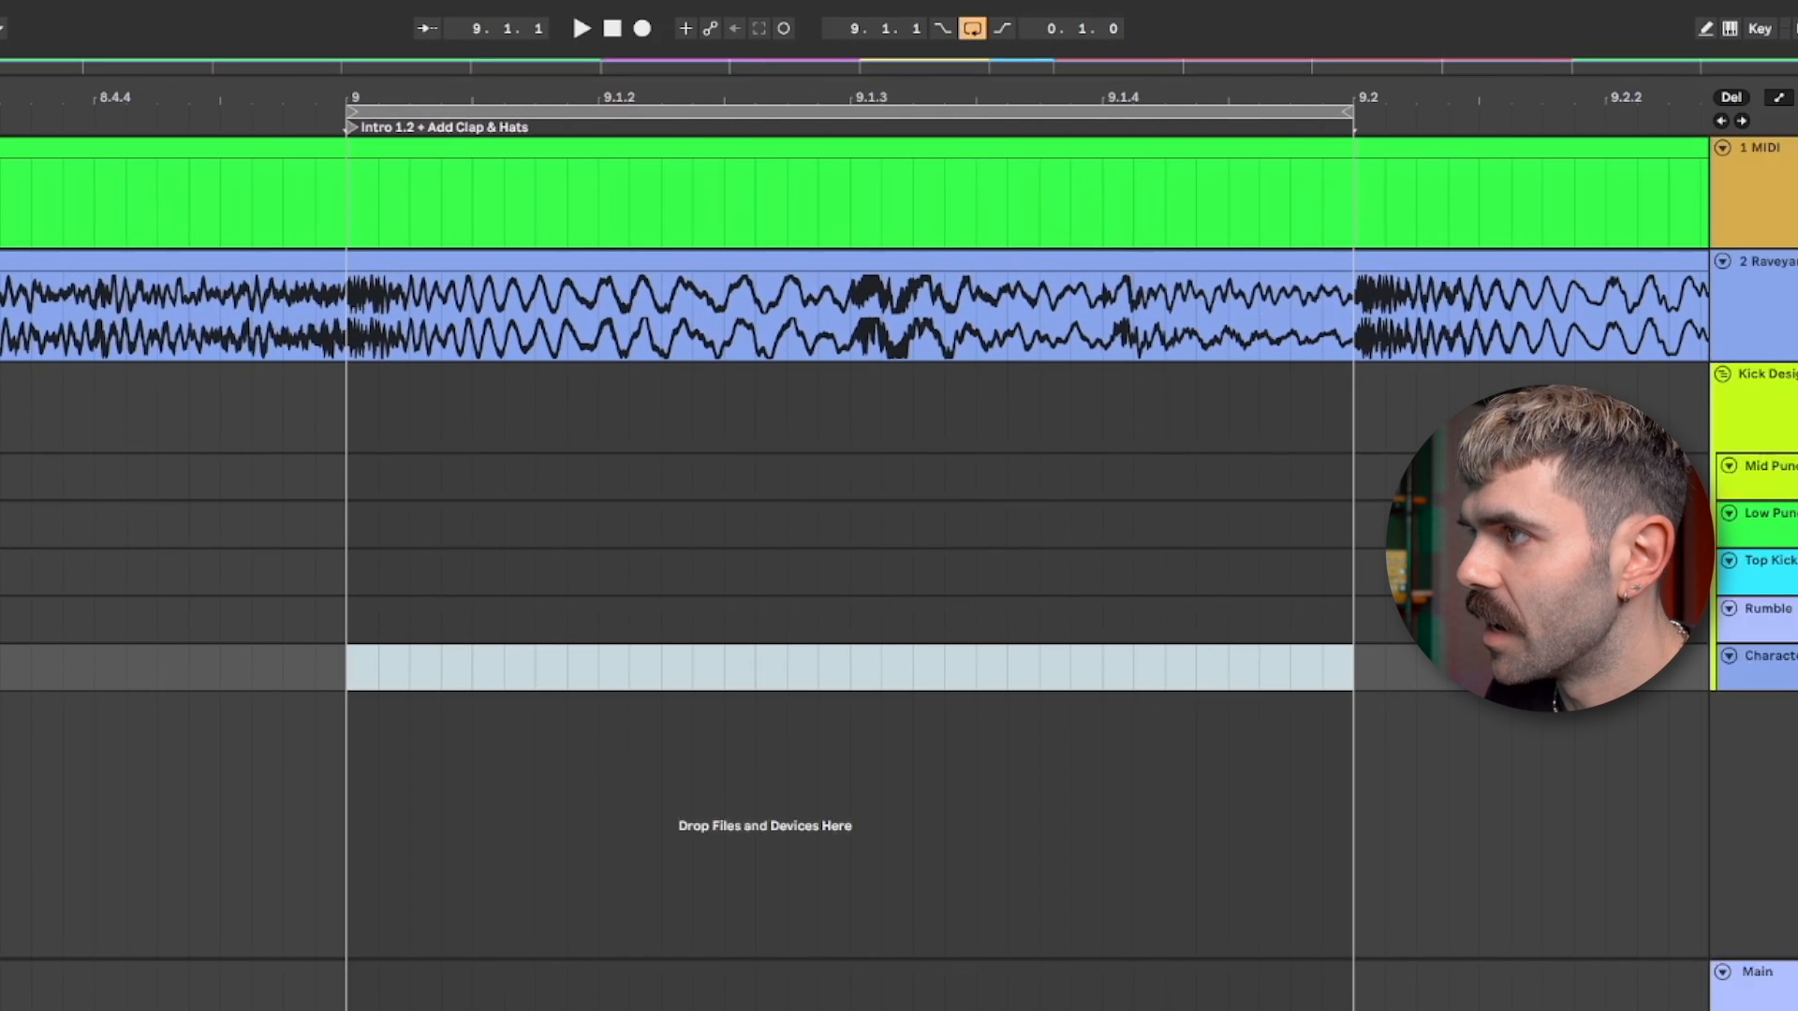
Increase the height of the five tracks inside the Kick Designer group.
left_click_drag(1784, 690, 1784, 753)
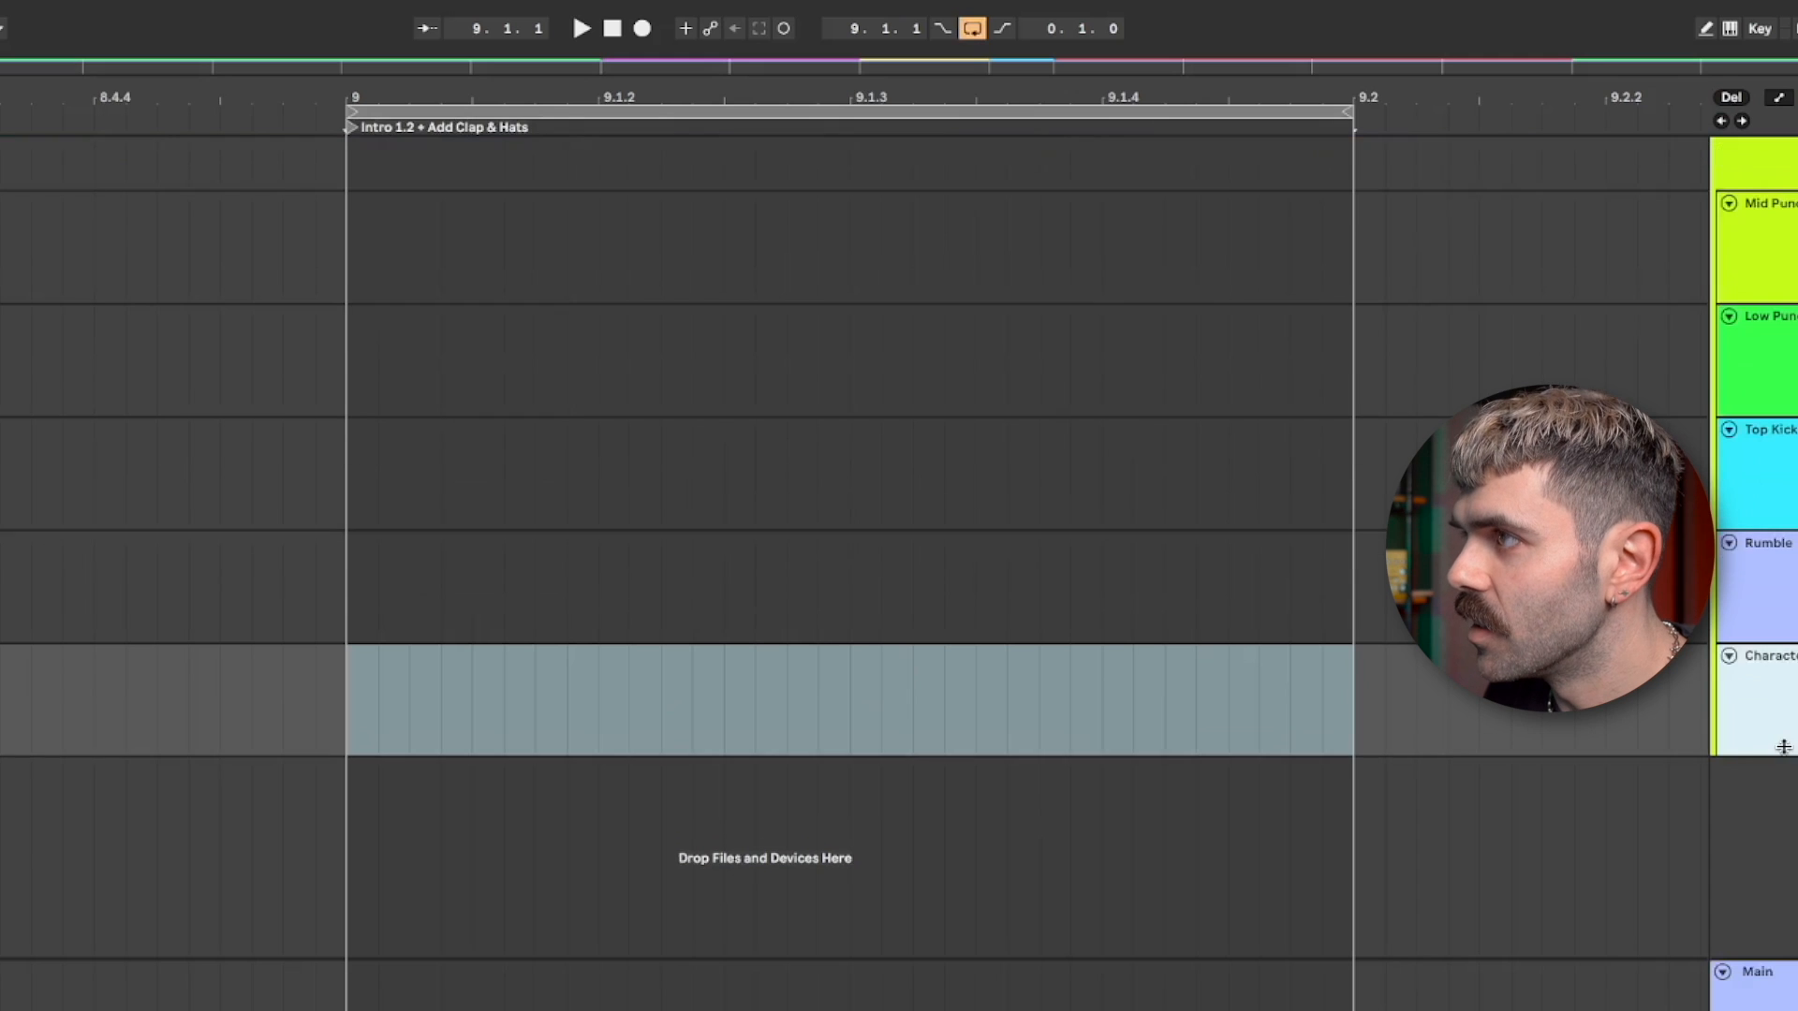
scroll(850, 561, "up", 3)
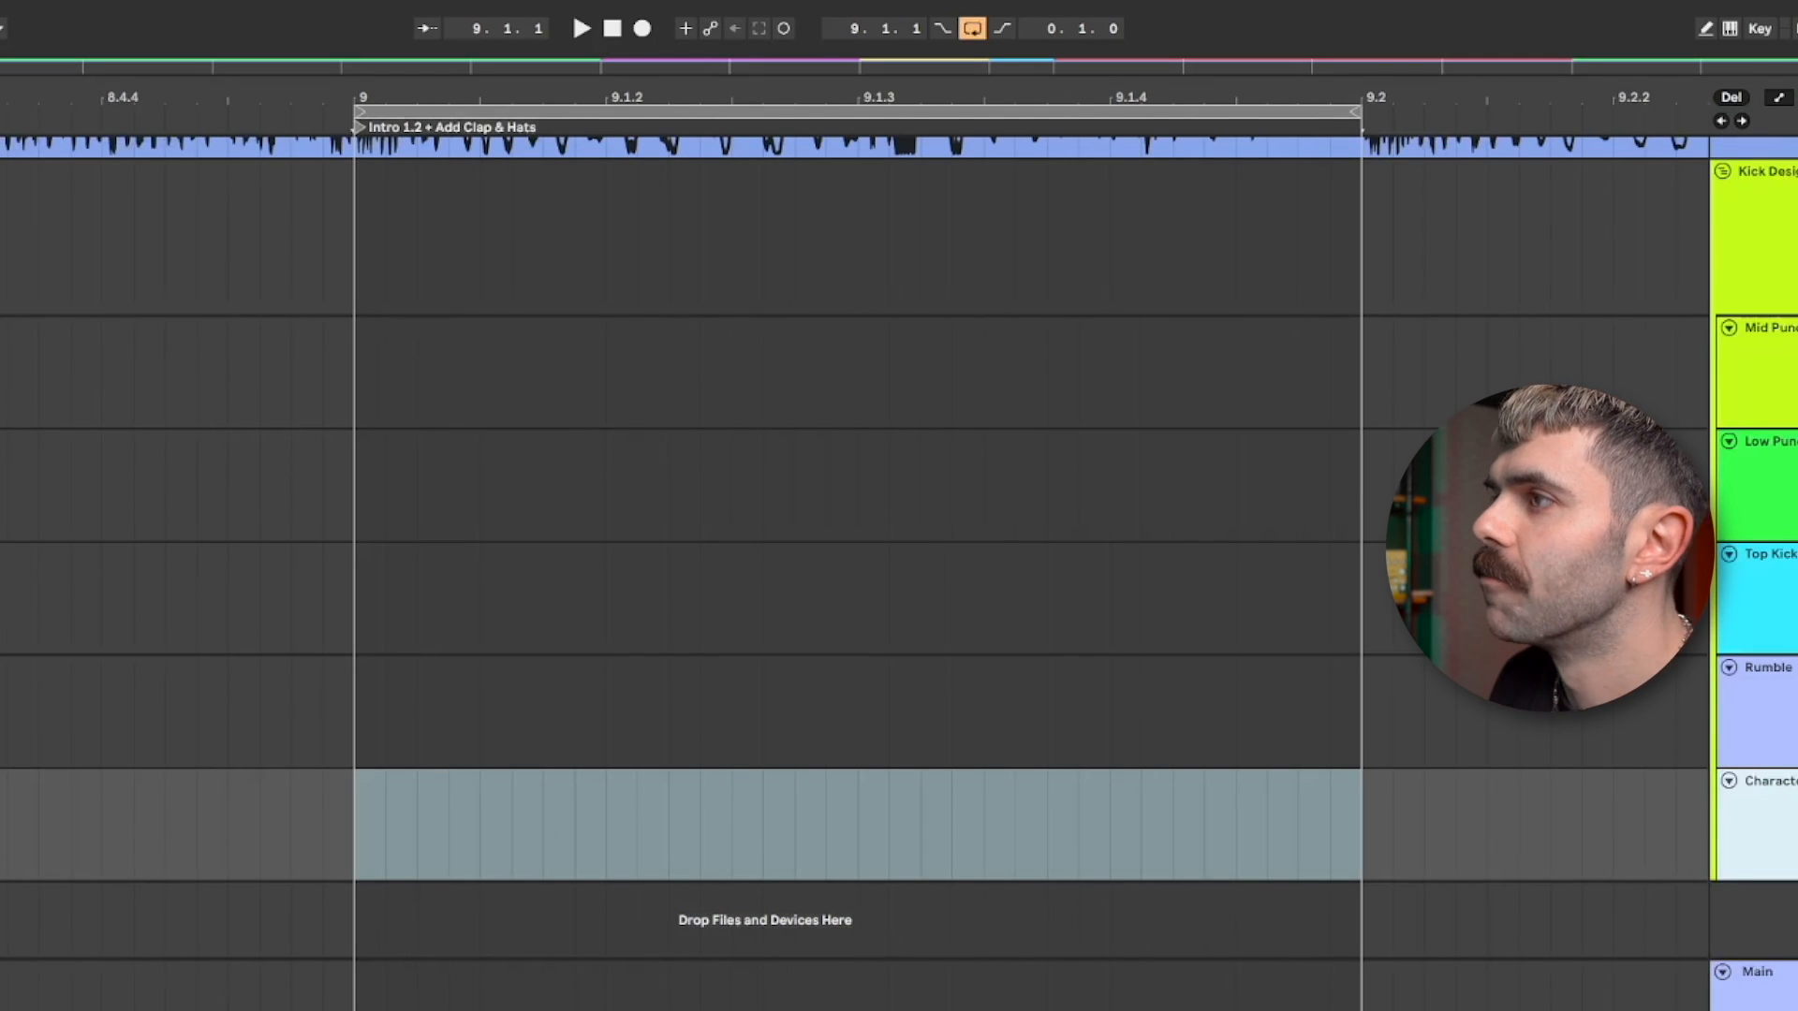
left_click(1581, 740)
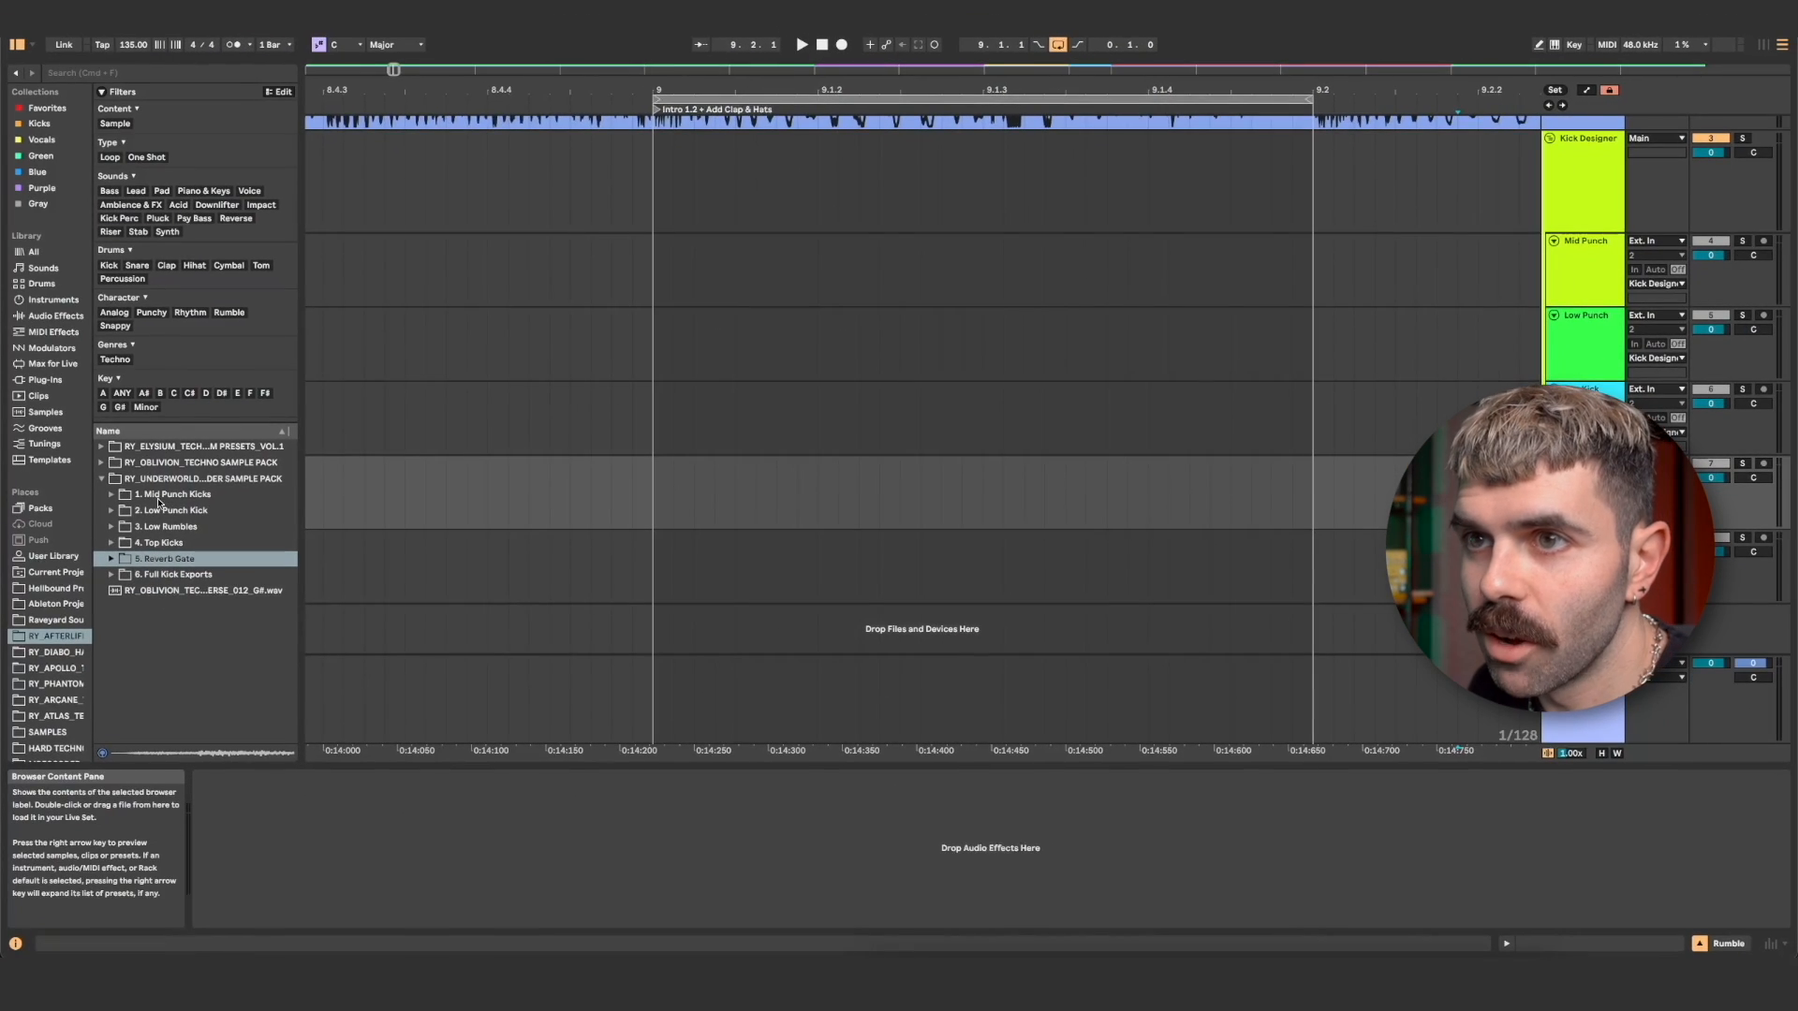
Audition the Mid Punch Kicks samples and place RY_UNDRWRLD_MID PUNCH_009 on the Mid Punch track at 9.1.1.
left_click(114, 496)
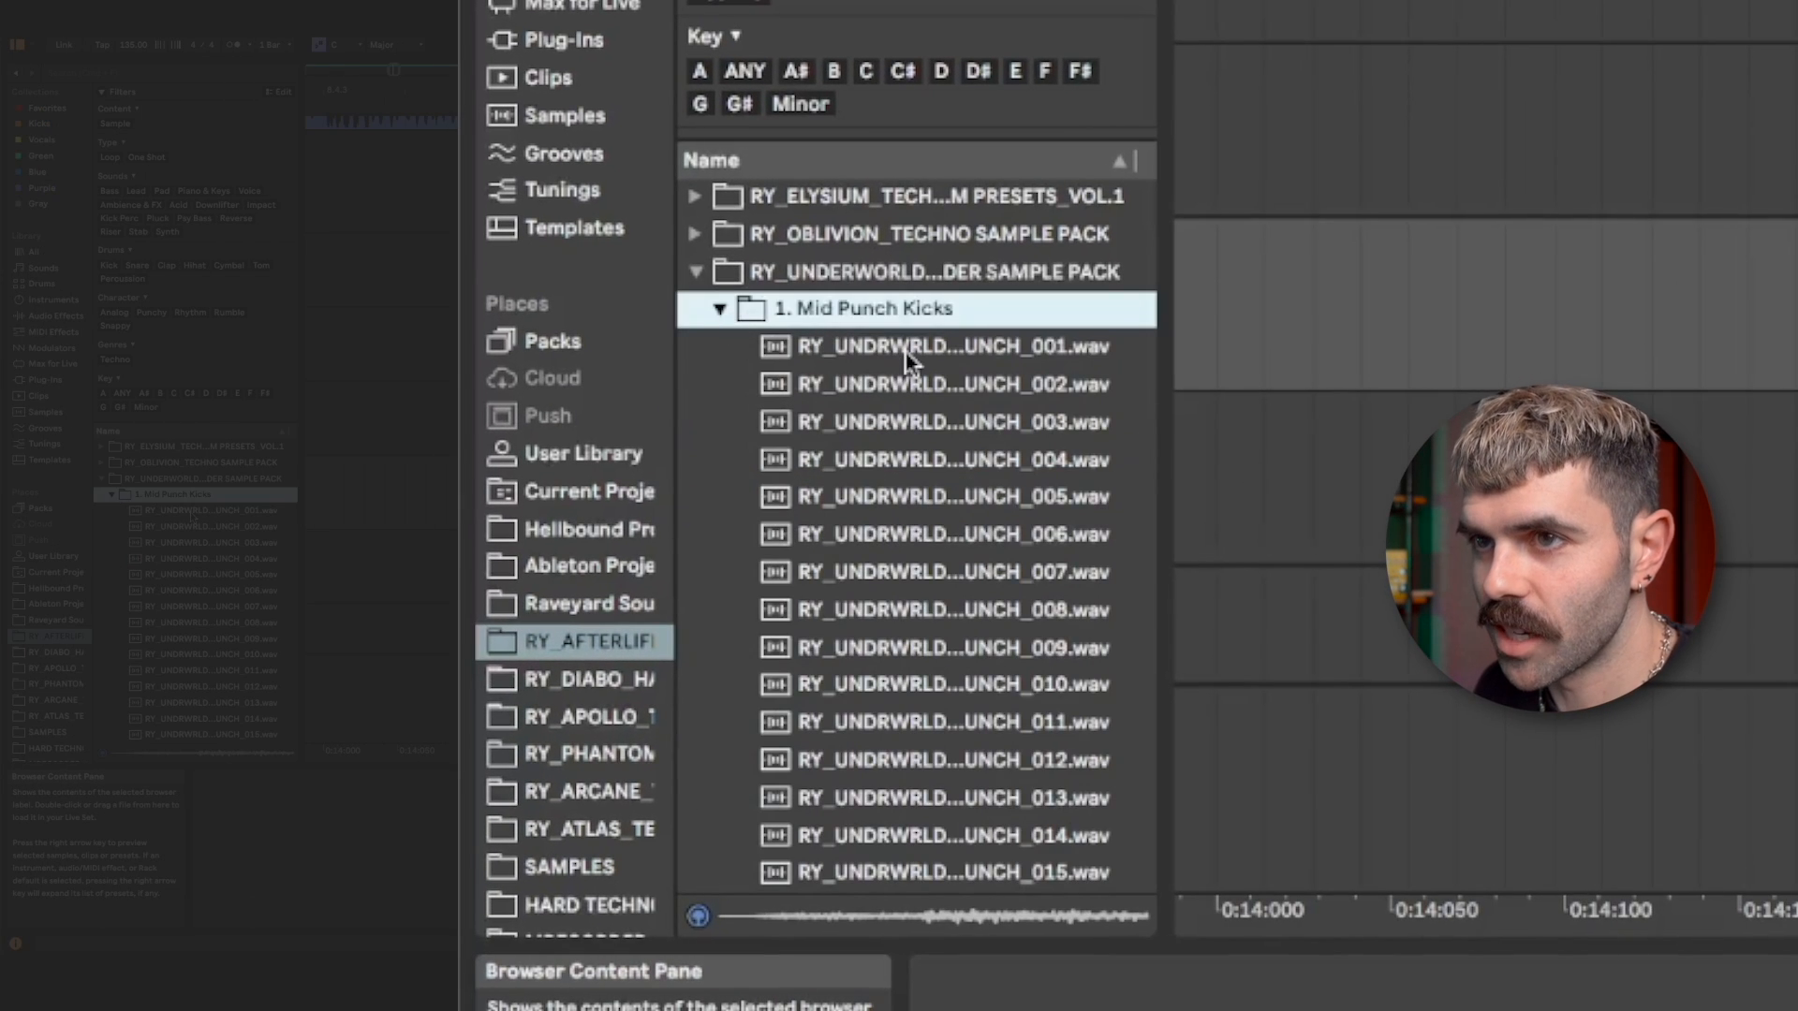
left_click(906, 354)
key("Down")
key("Down")
key("Down")
key("Down")
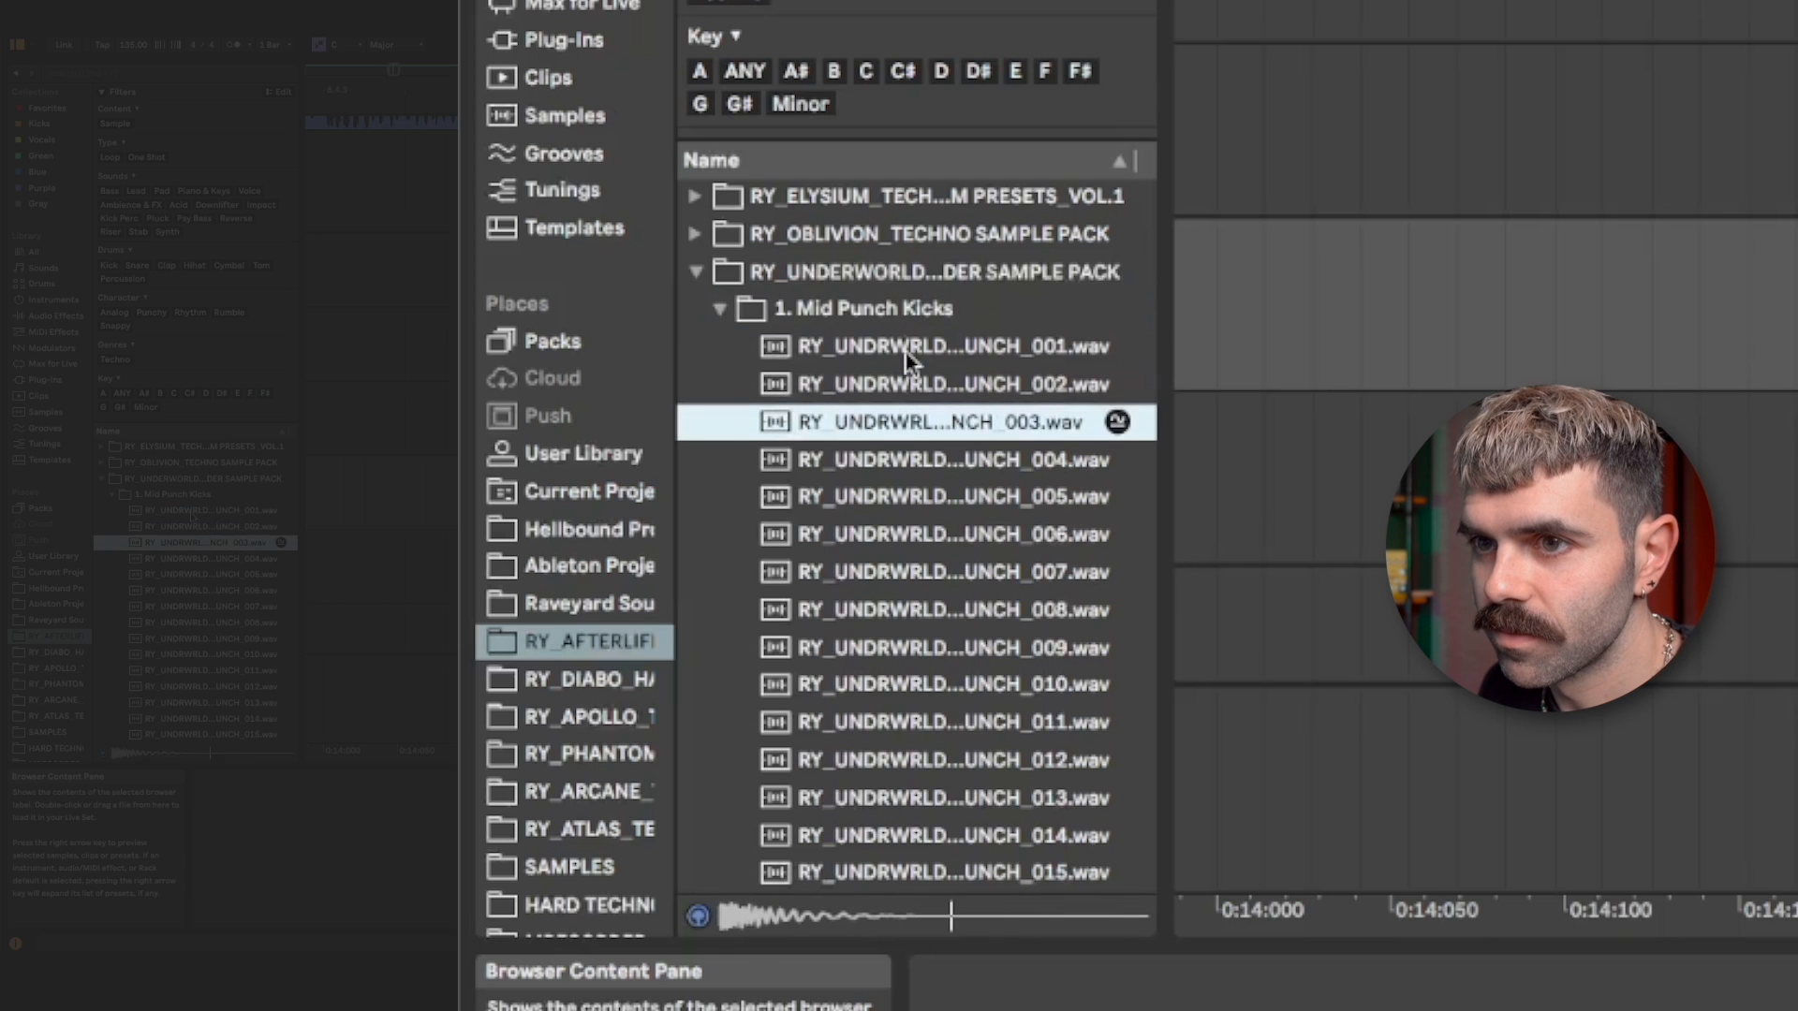
key("Down")
key("Down")
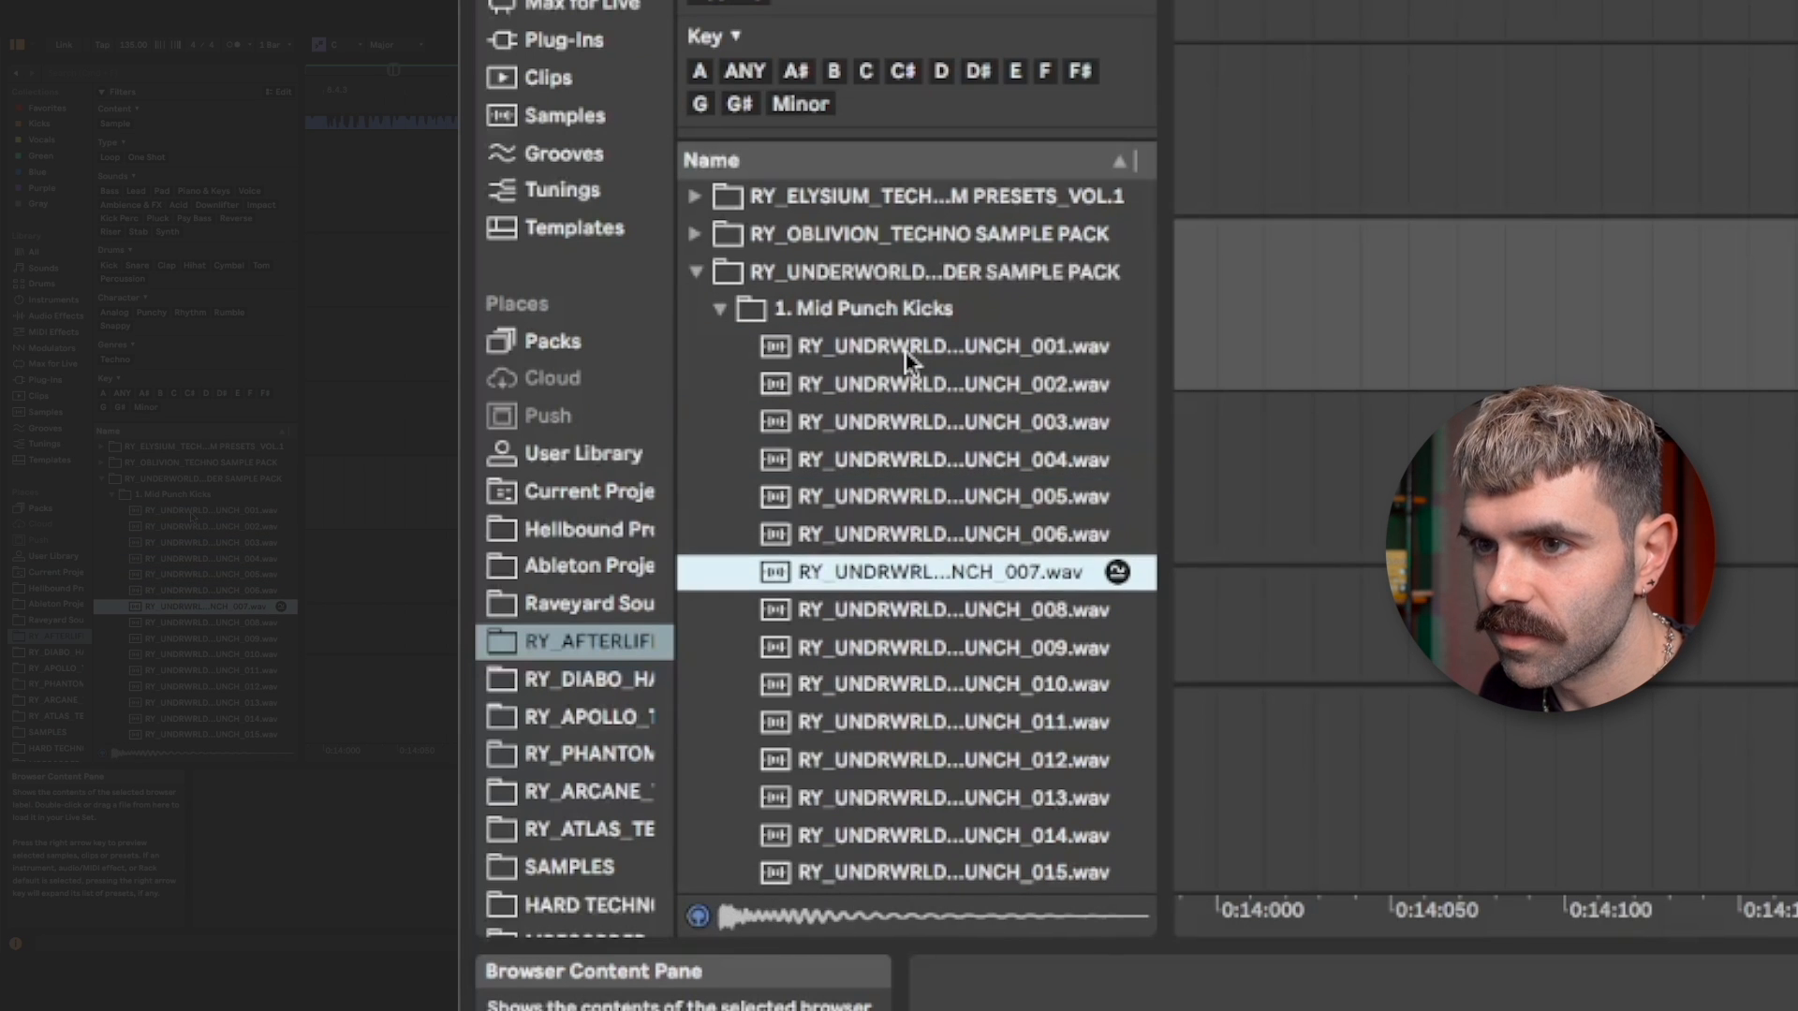
key("Down")
key("Down")
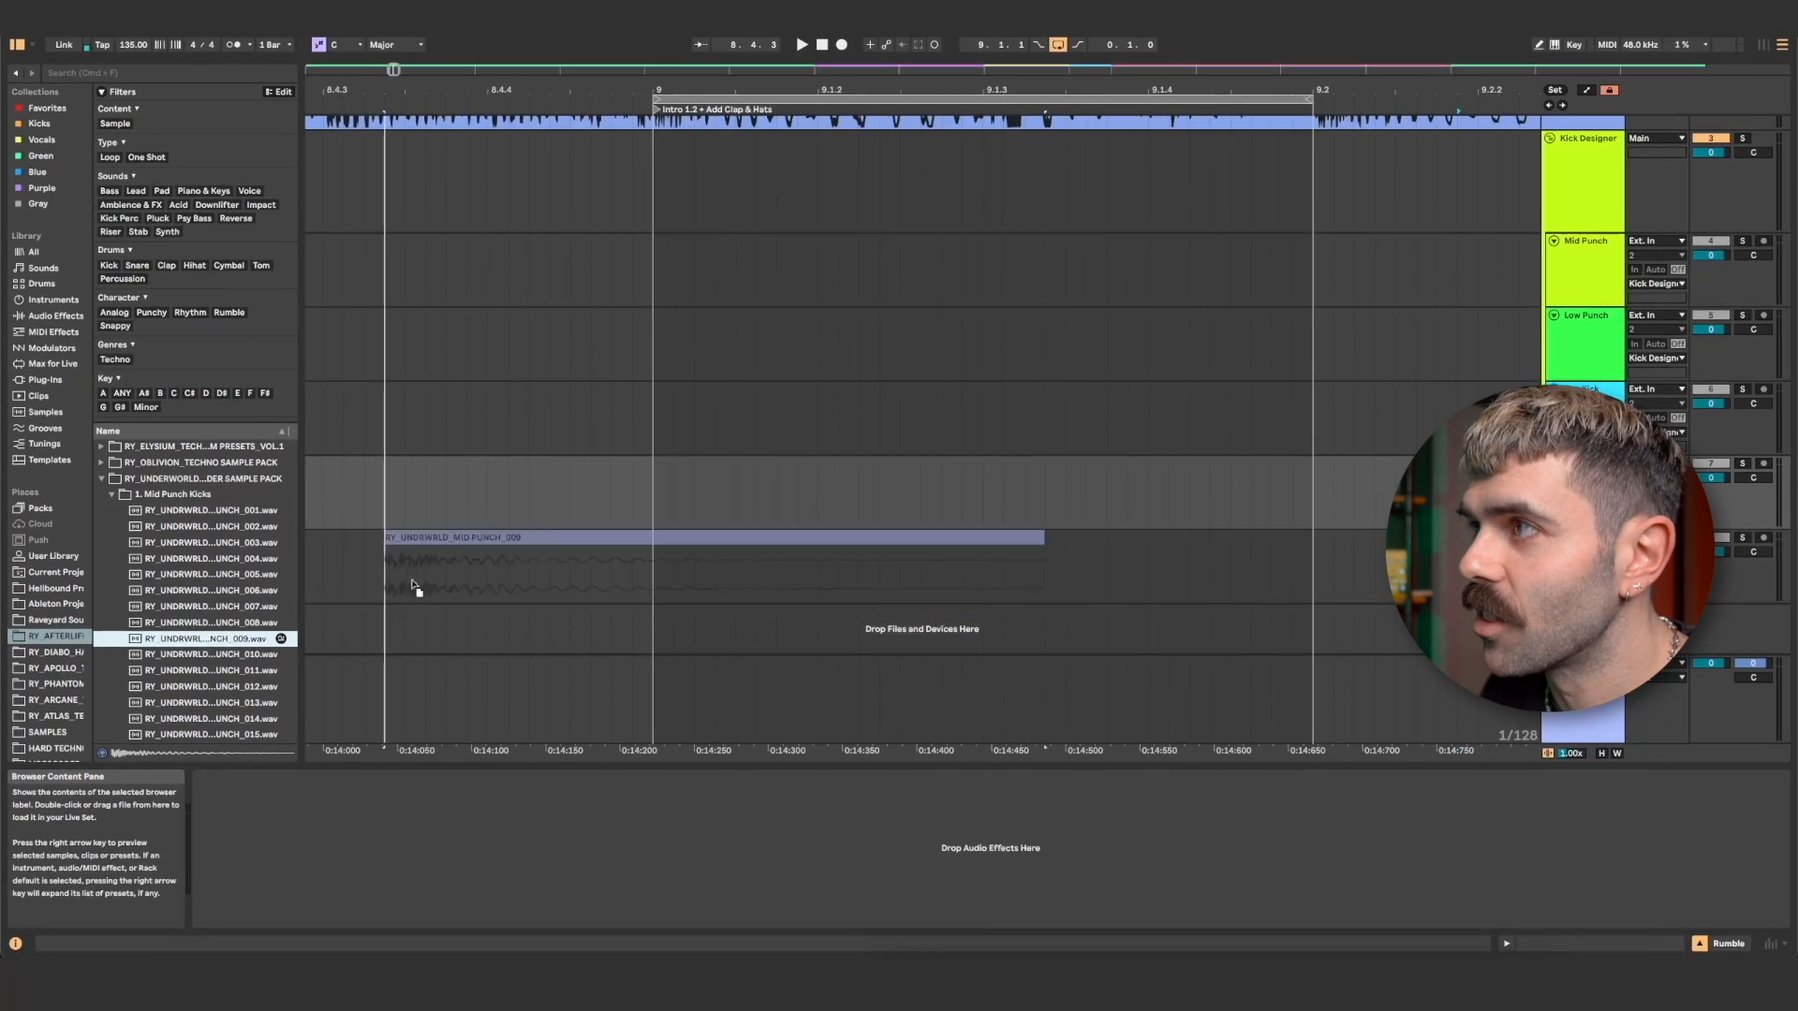
left_click_drag(412, 585, 719, 243)
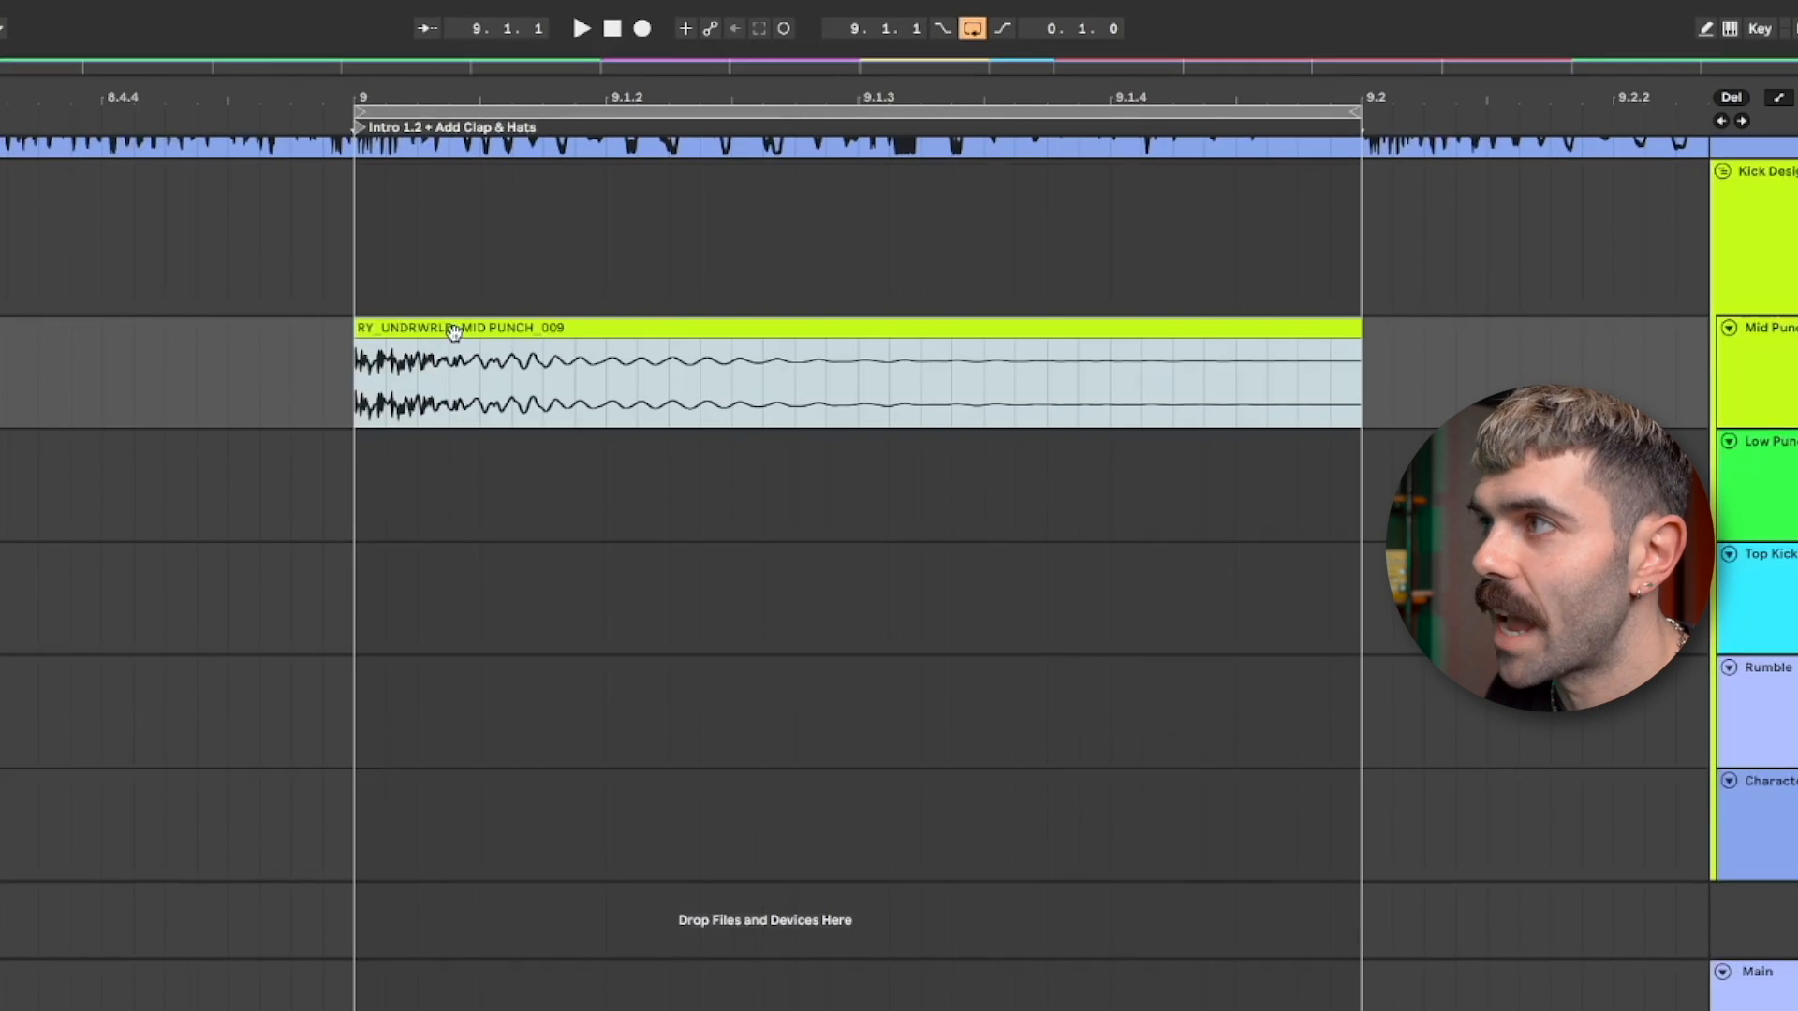
Play the loop to listen to the mid punch clip on its own.
double_click(1295, 325)
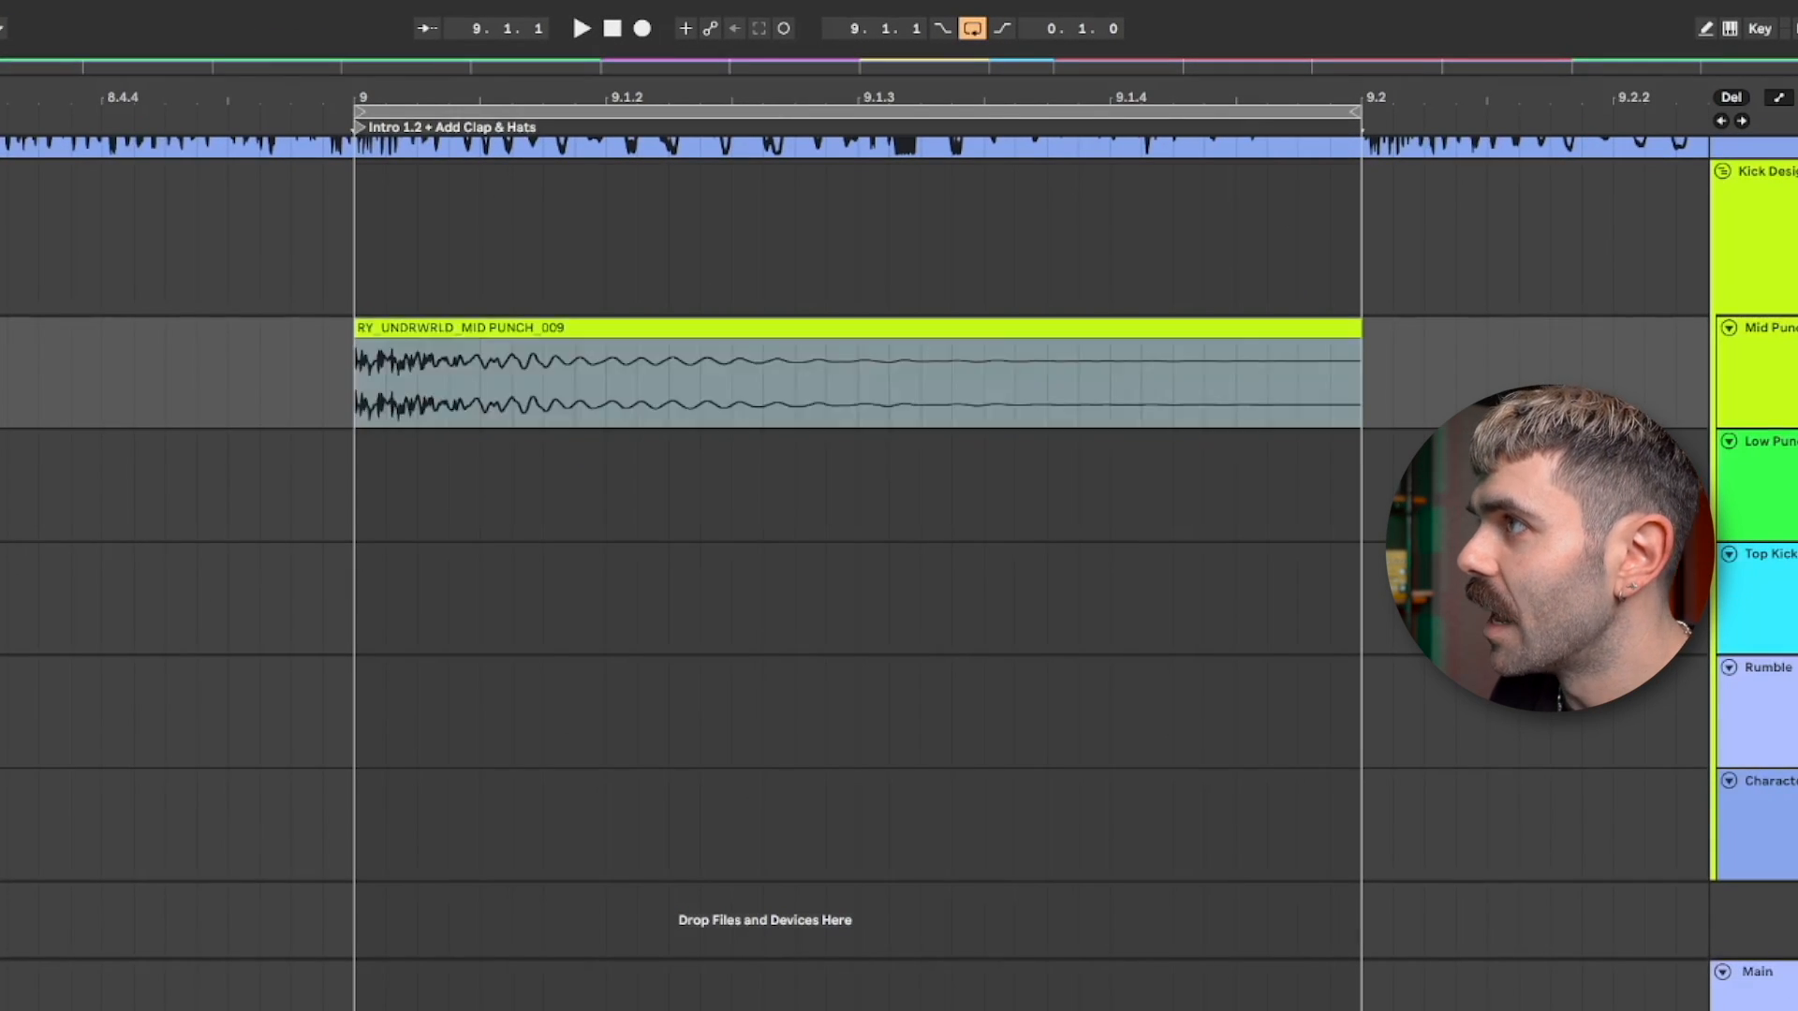
left_click(571, 327)
key("space")
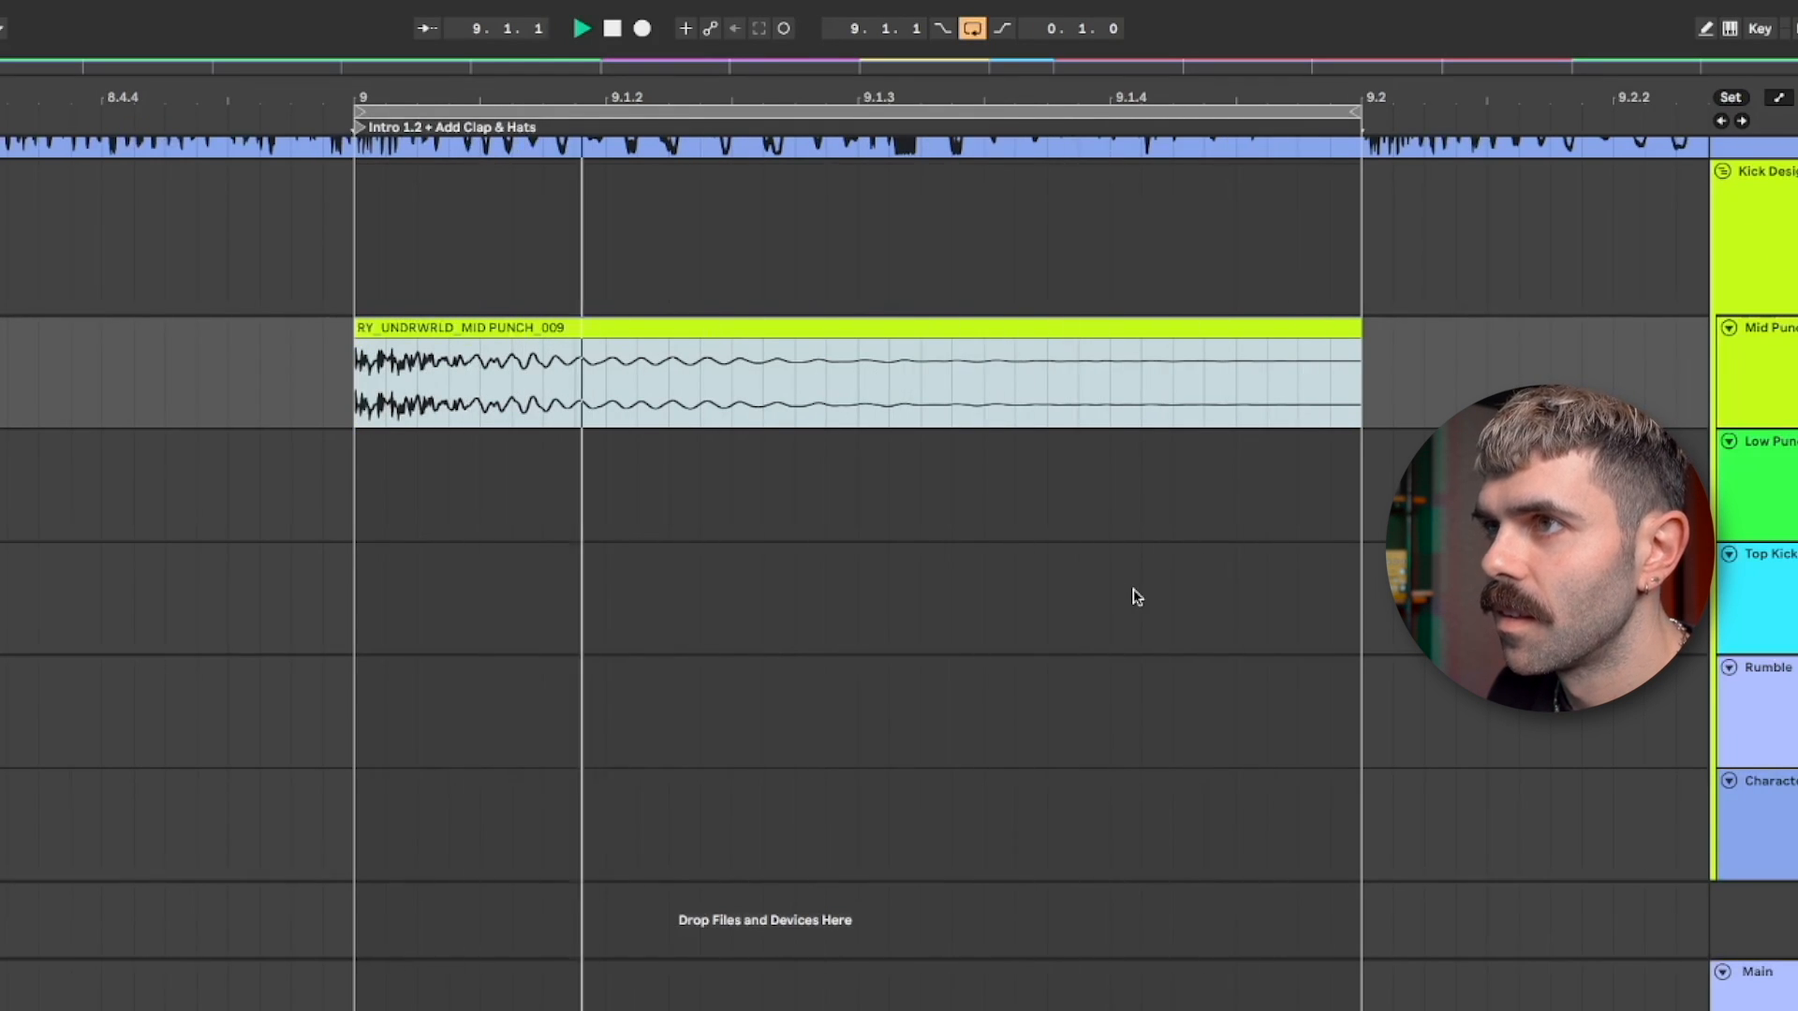
key("space")
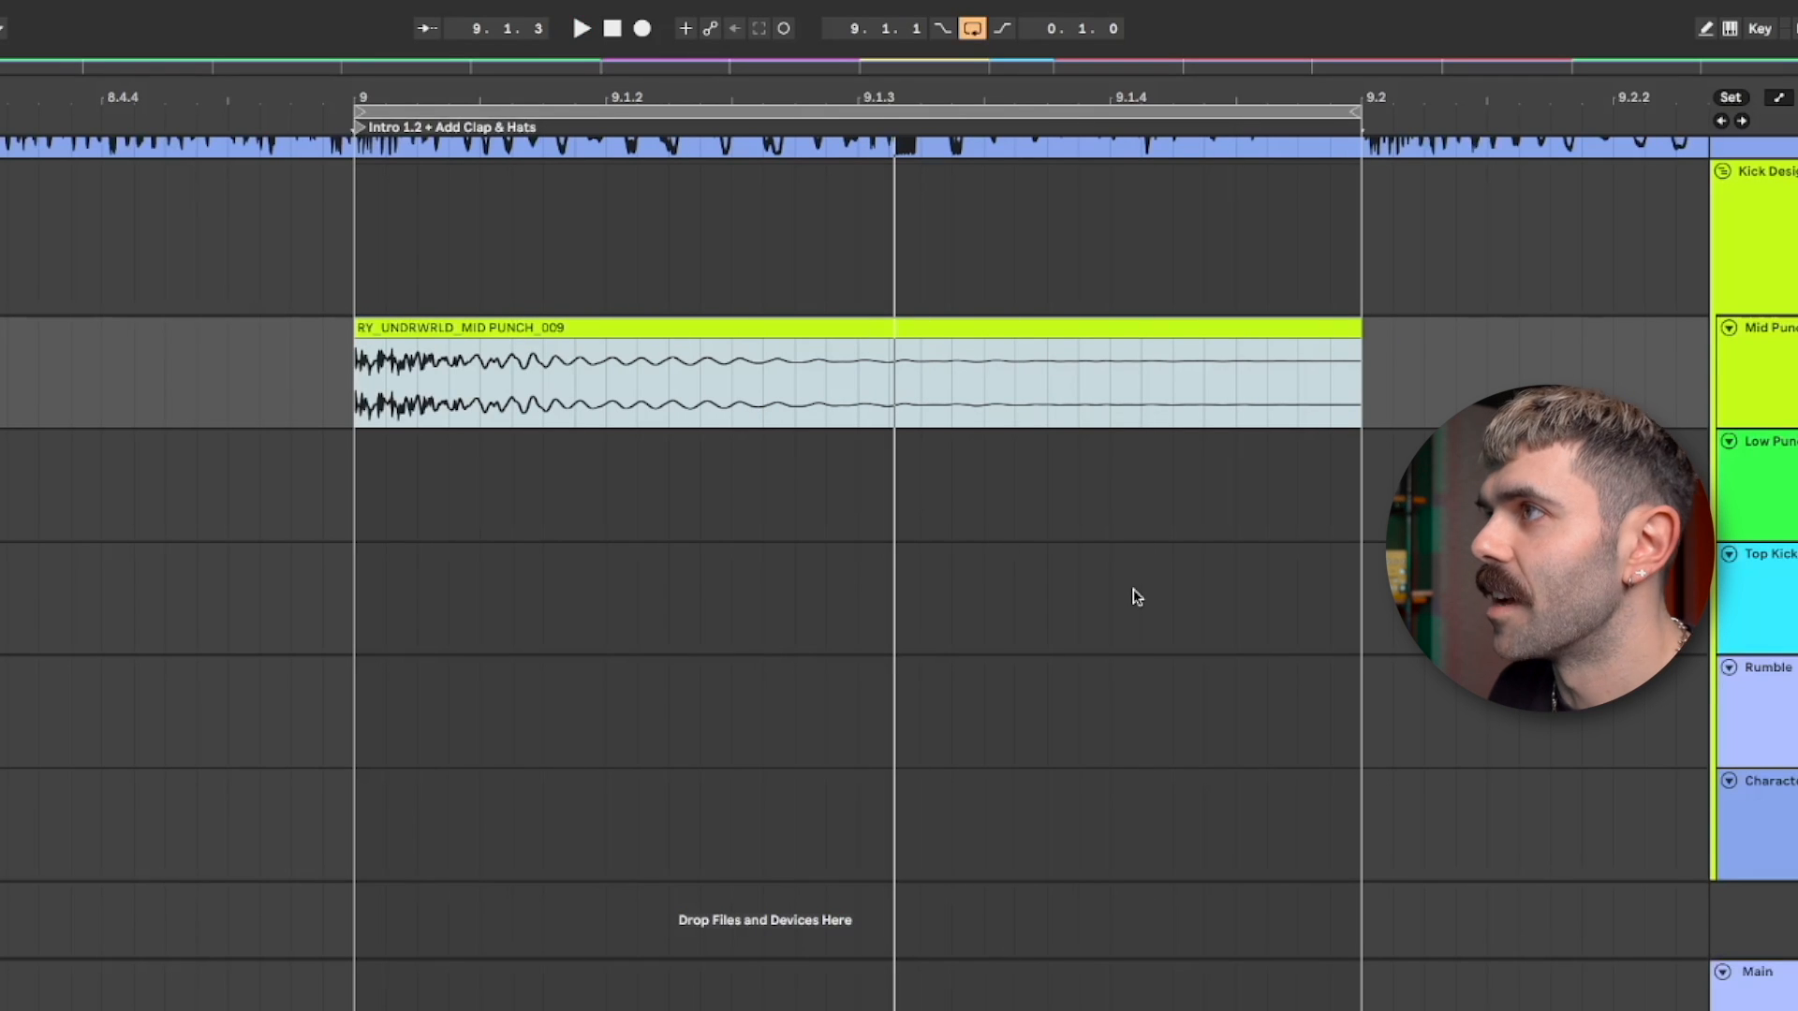
Find the Limiter effect and add it to the Kick Designer group track.
left_click(1760, 270)
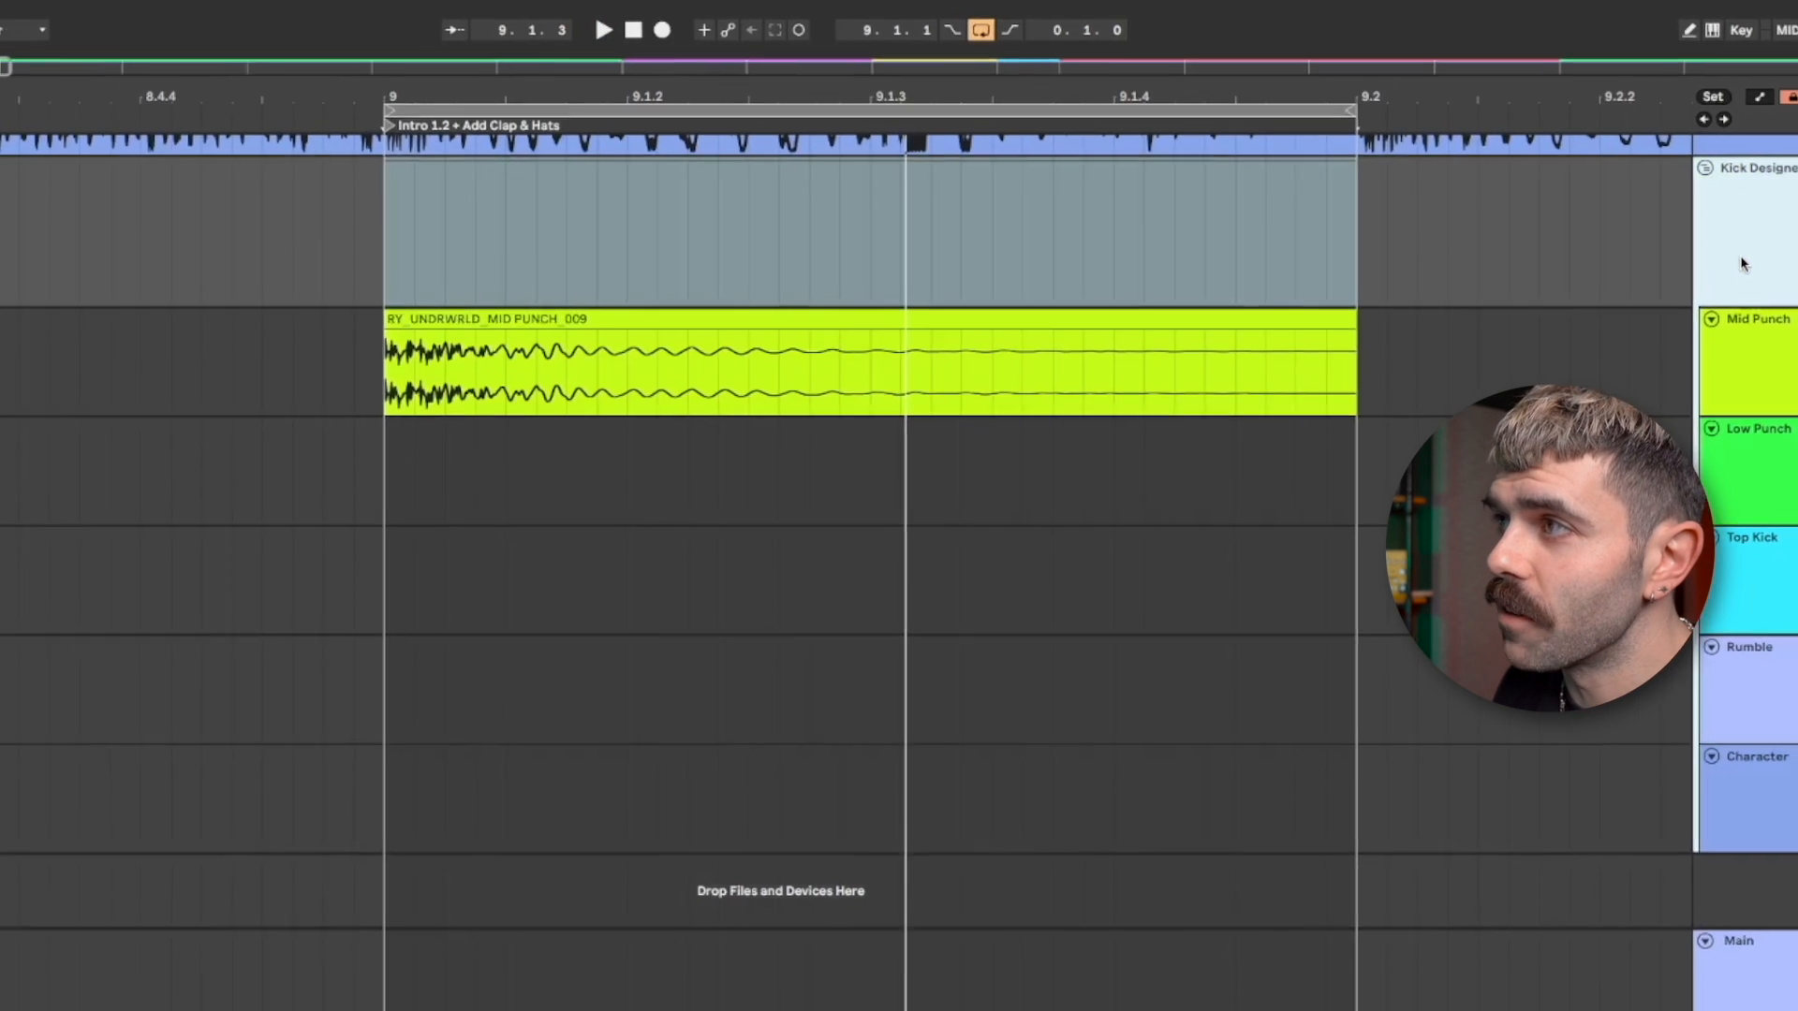
key("super+f")
type("limiter")
key("Down")
key("Return")
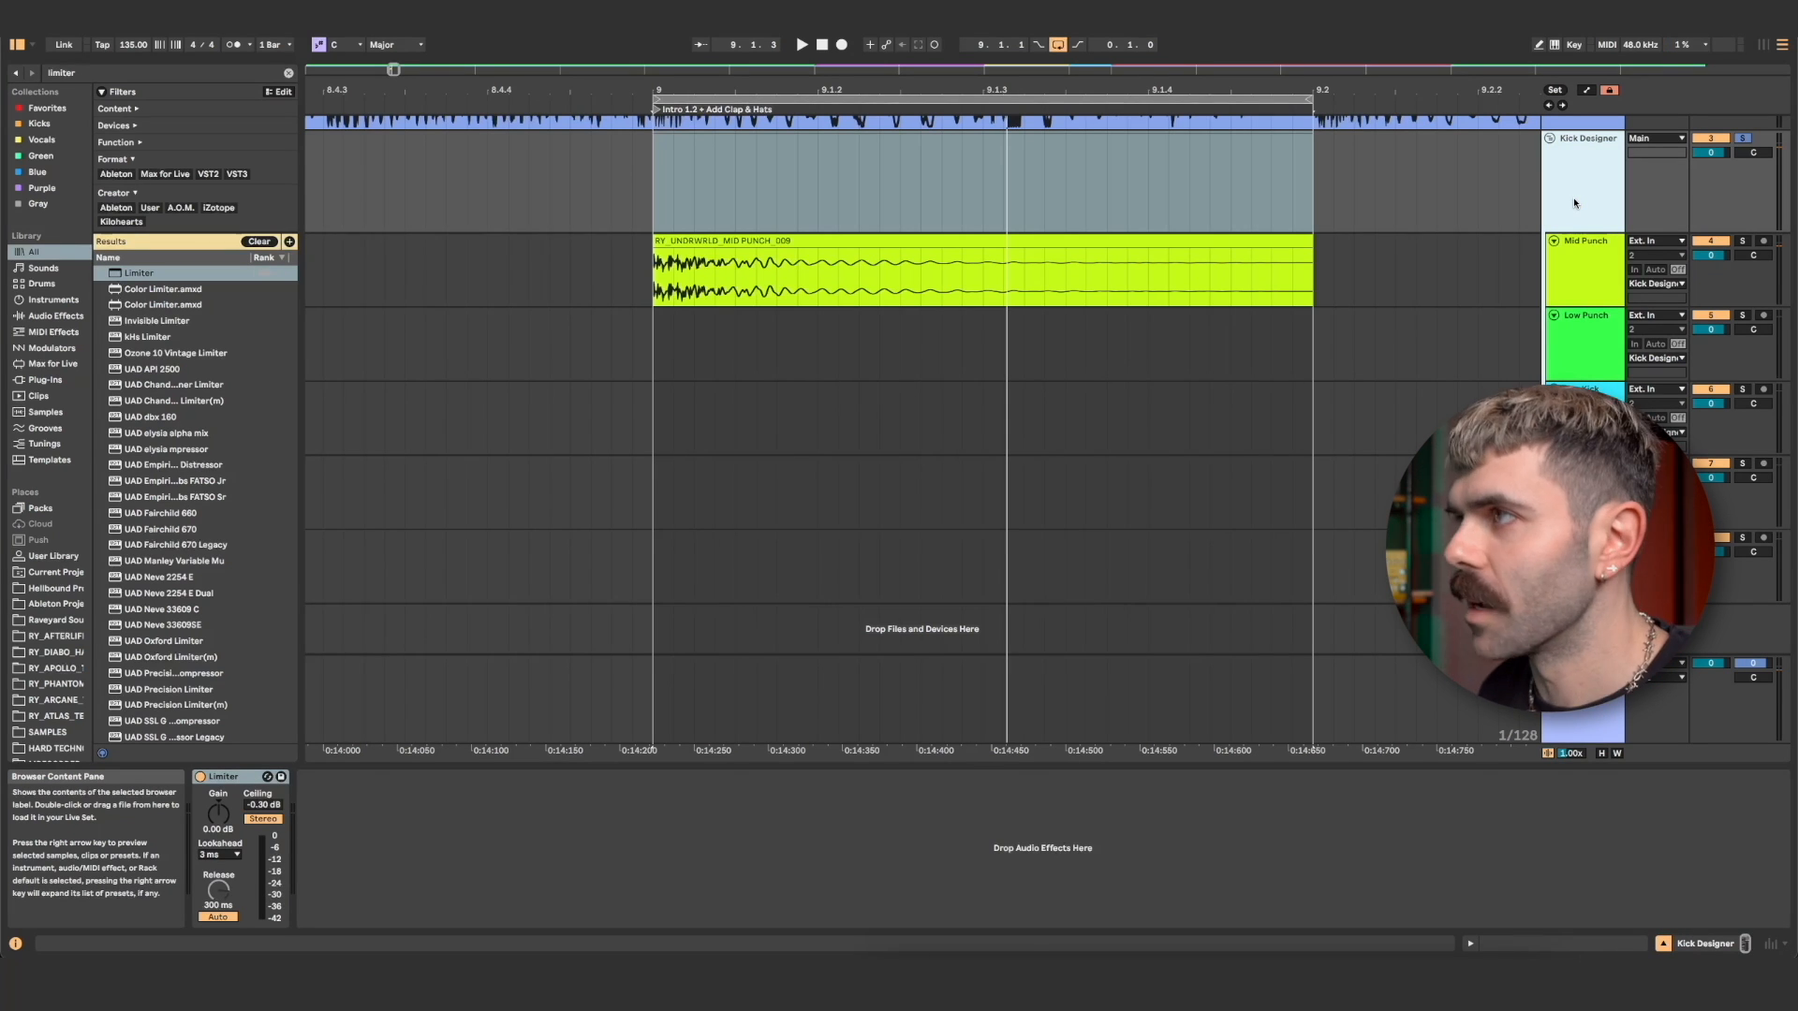
Move the Rumble track directly below the Mid Punch track.
left_click(1620, 251)
left_click_drag(1588, 464, 1591, 316)
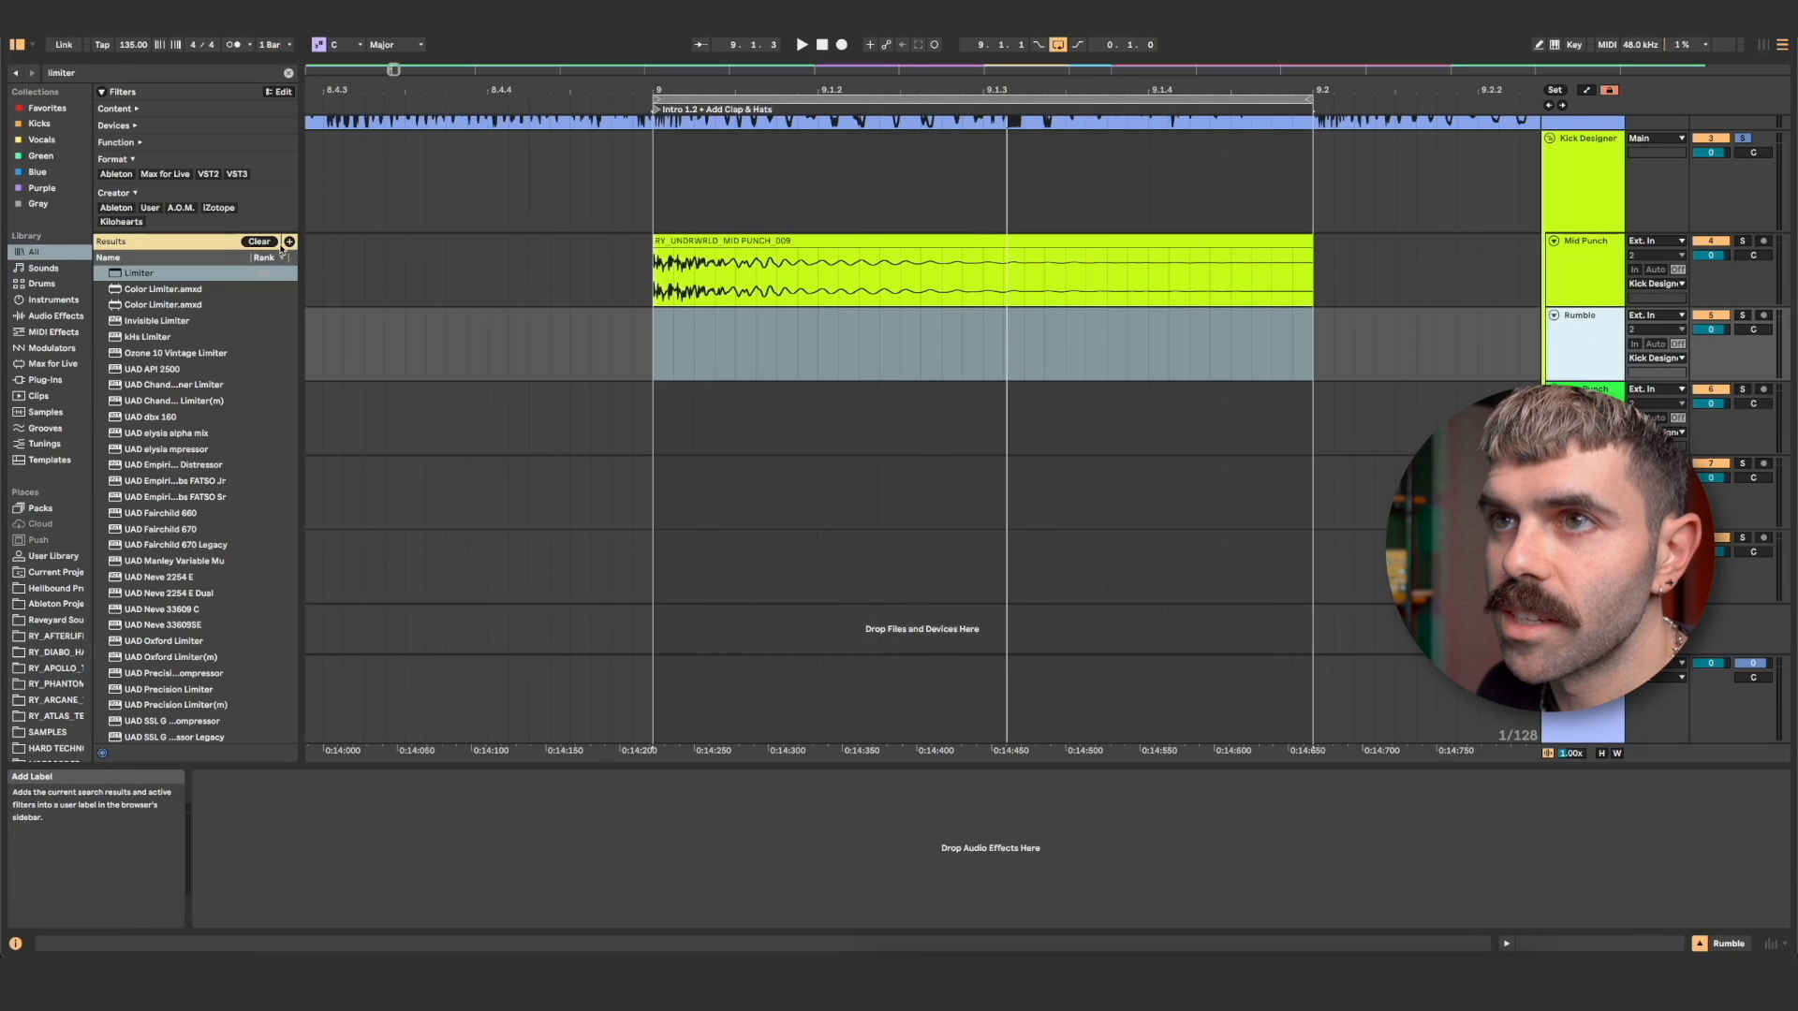
Choose RY_UNDRWRLD_RUMBLE_007 from the Low Rumbles folder, place it on the Rumble track at 9.1.1 and play the loop.
left_click(259, 241)
left_click(52, 635)
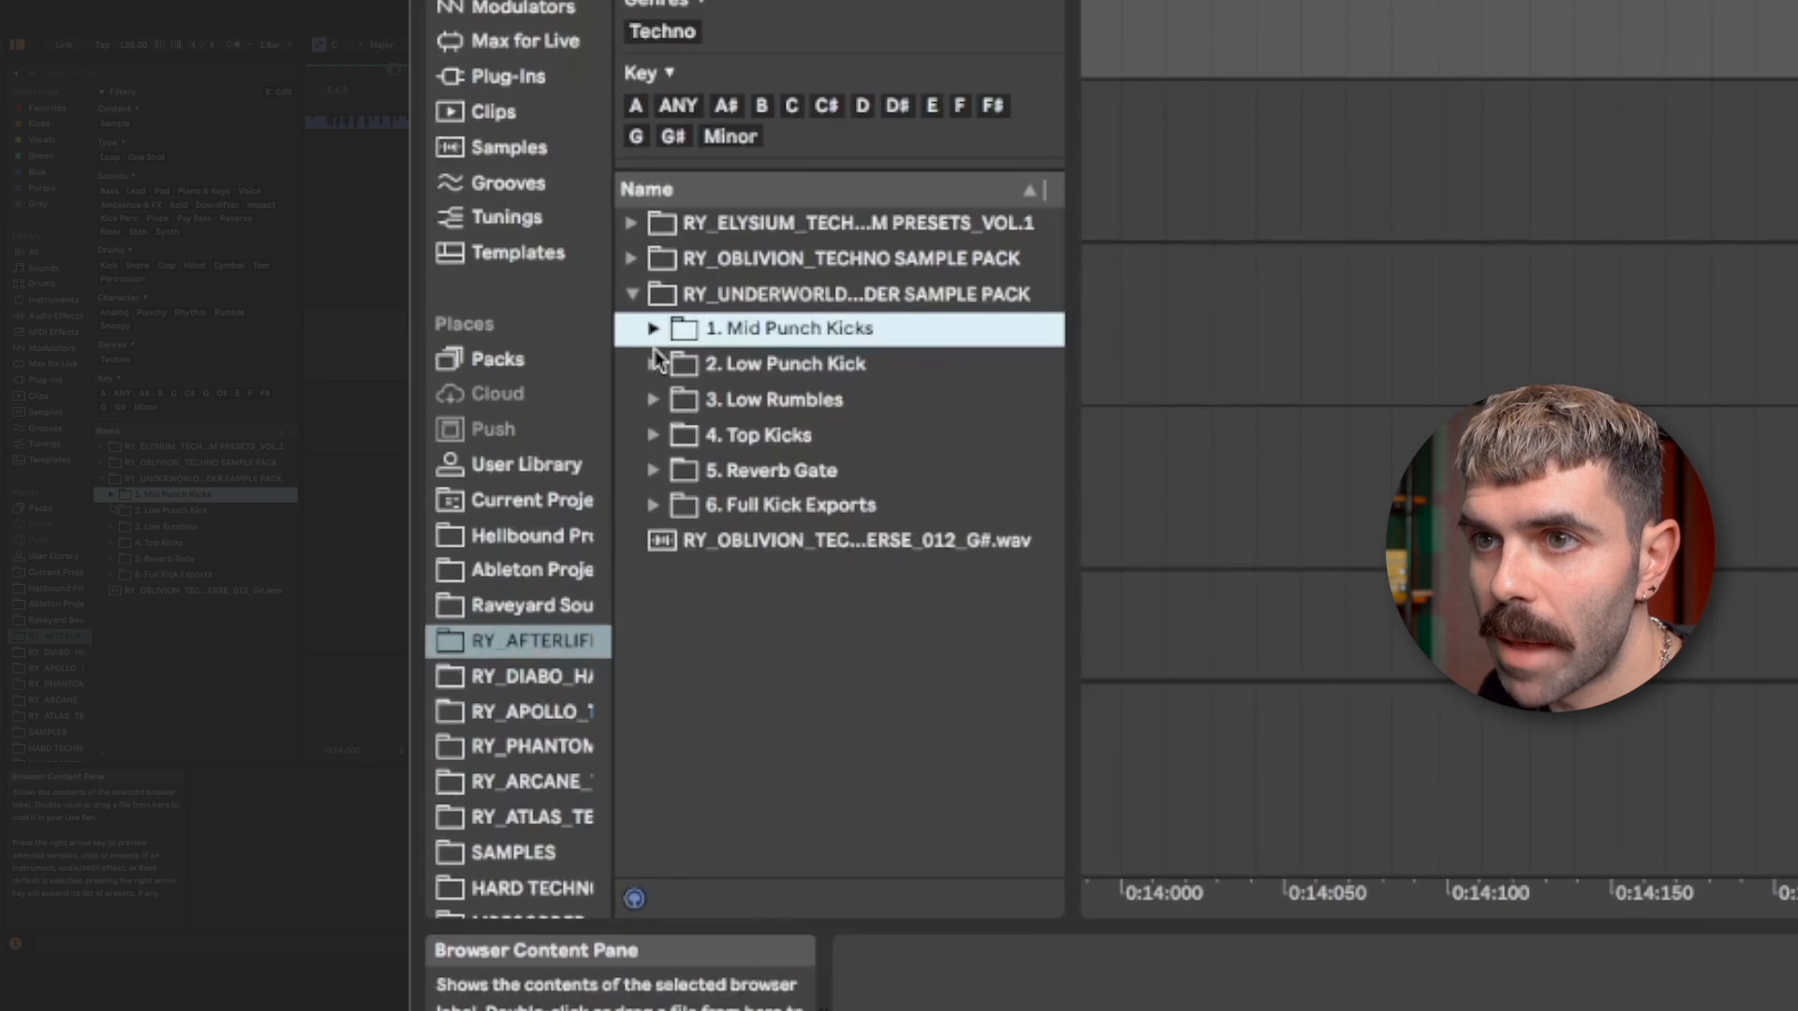
left_click(111, 511)
left_click(720, 354)
left_click(722, 385)
left_click(824, 422)
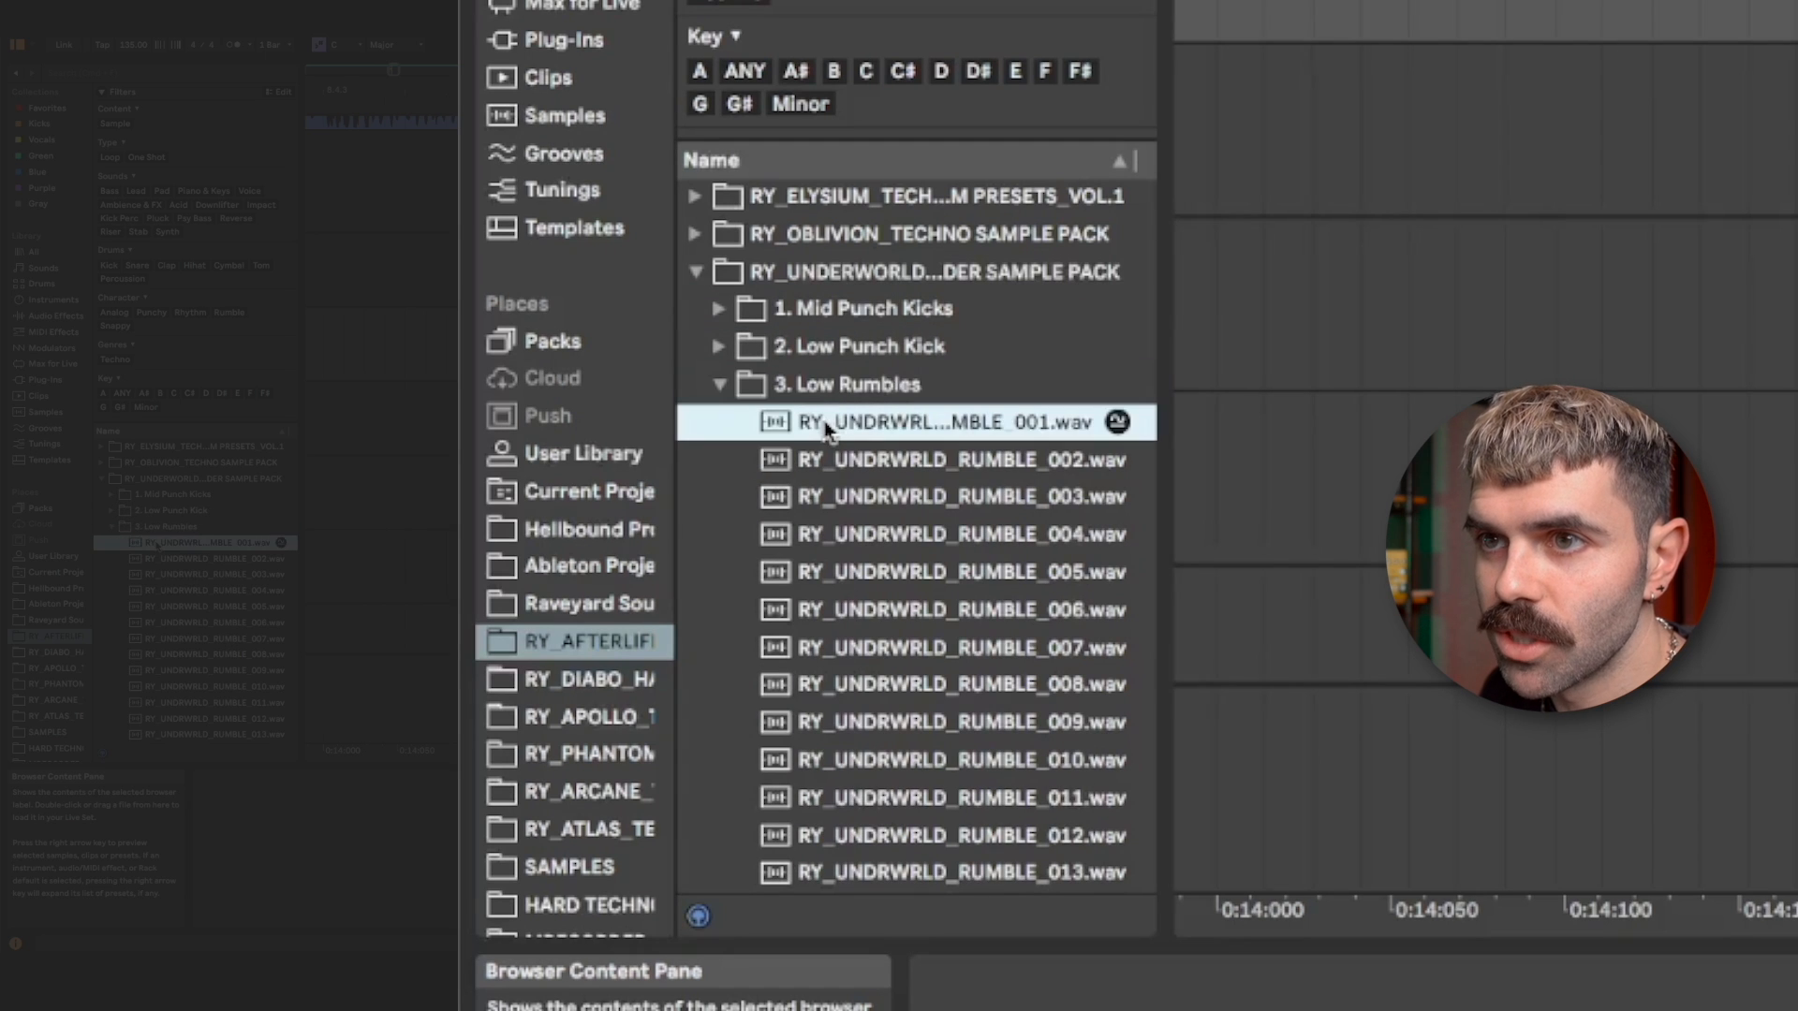
key("Down")
key("Down")
key("Down")
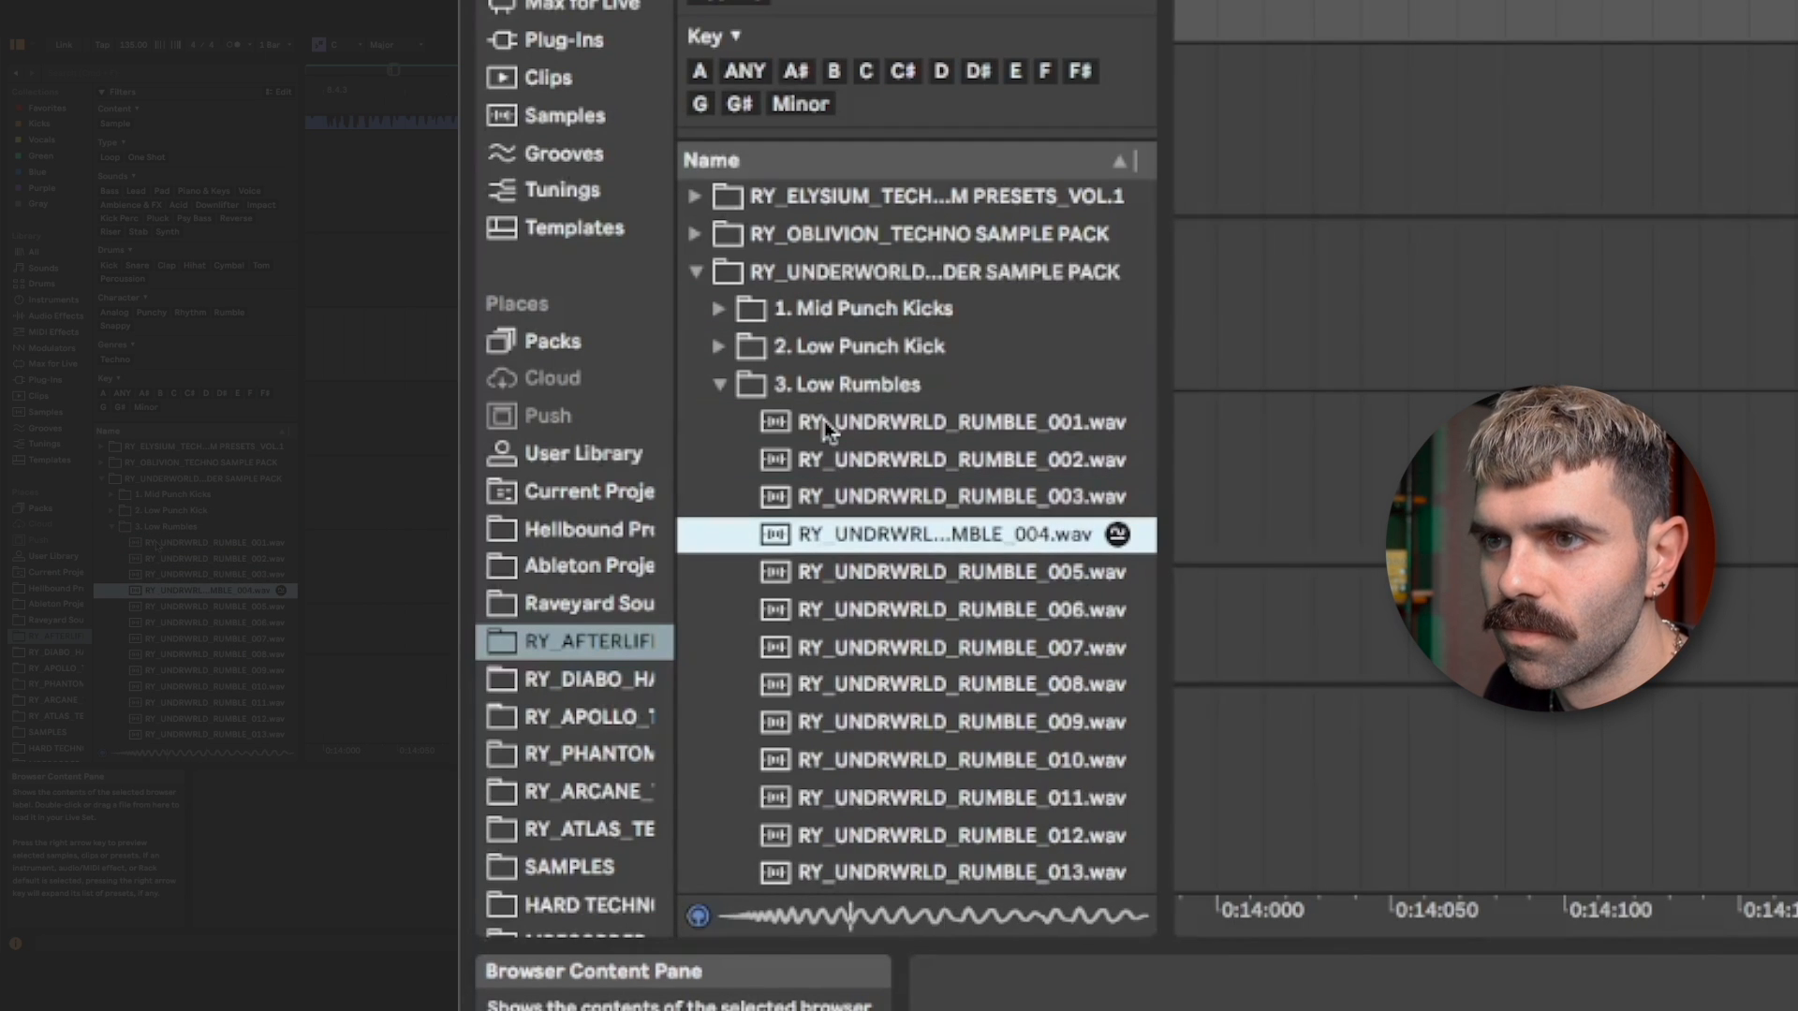
key("Down")
key("Down")
key("Down")
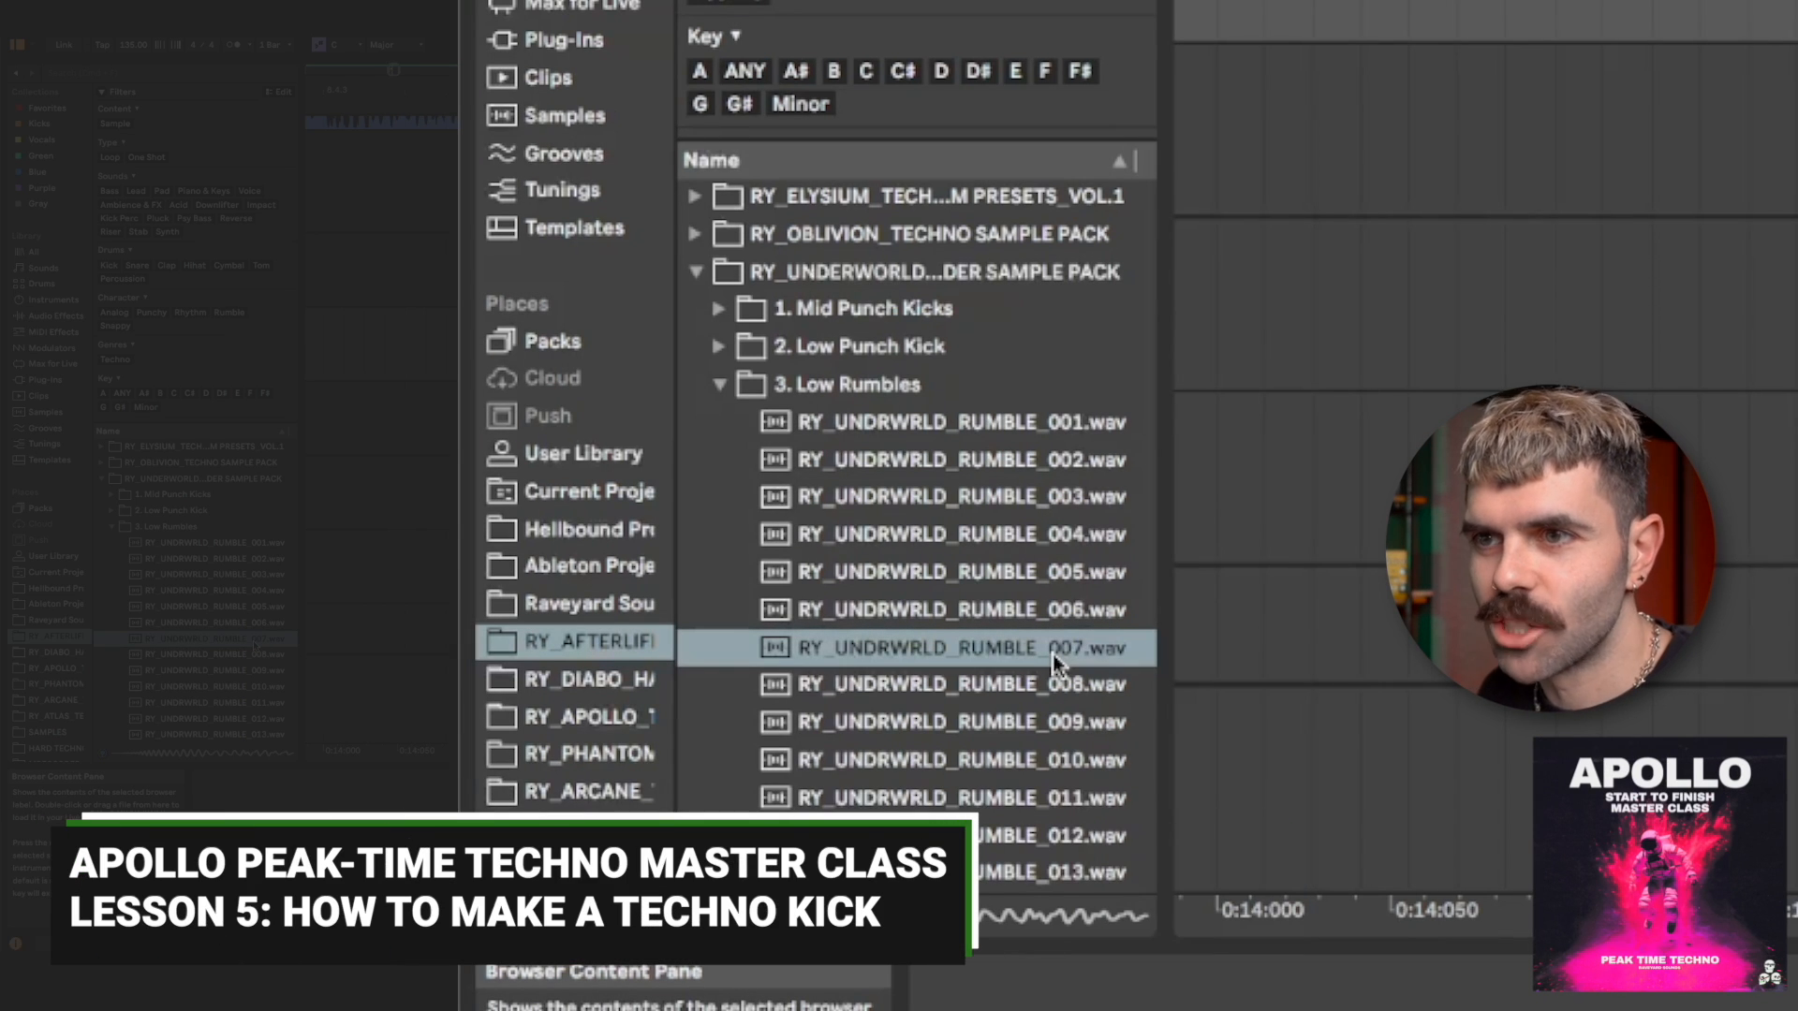
left_click_drag(1055, 660, 878, 299)
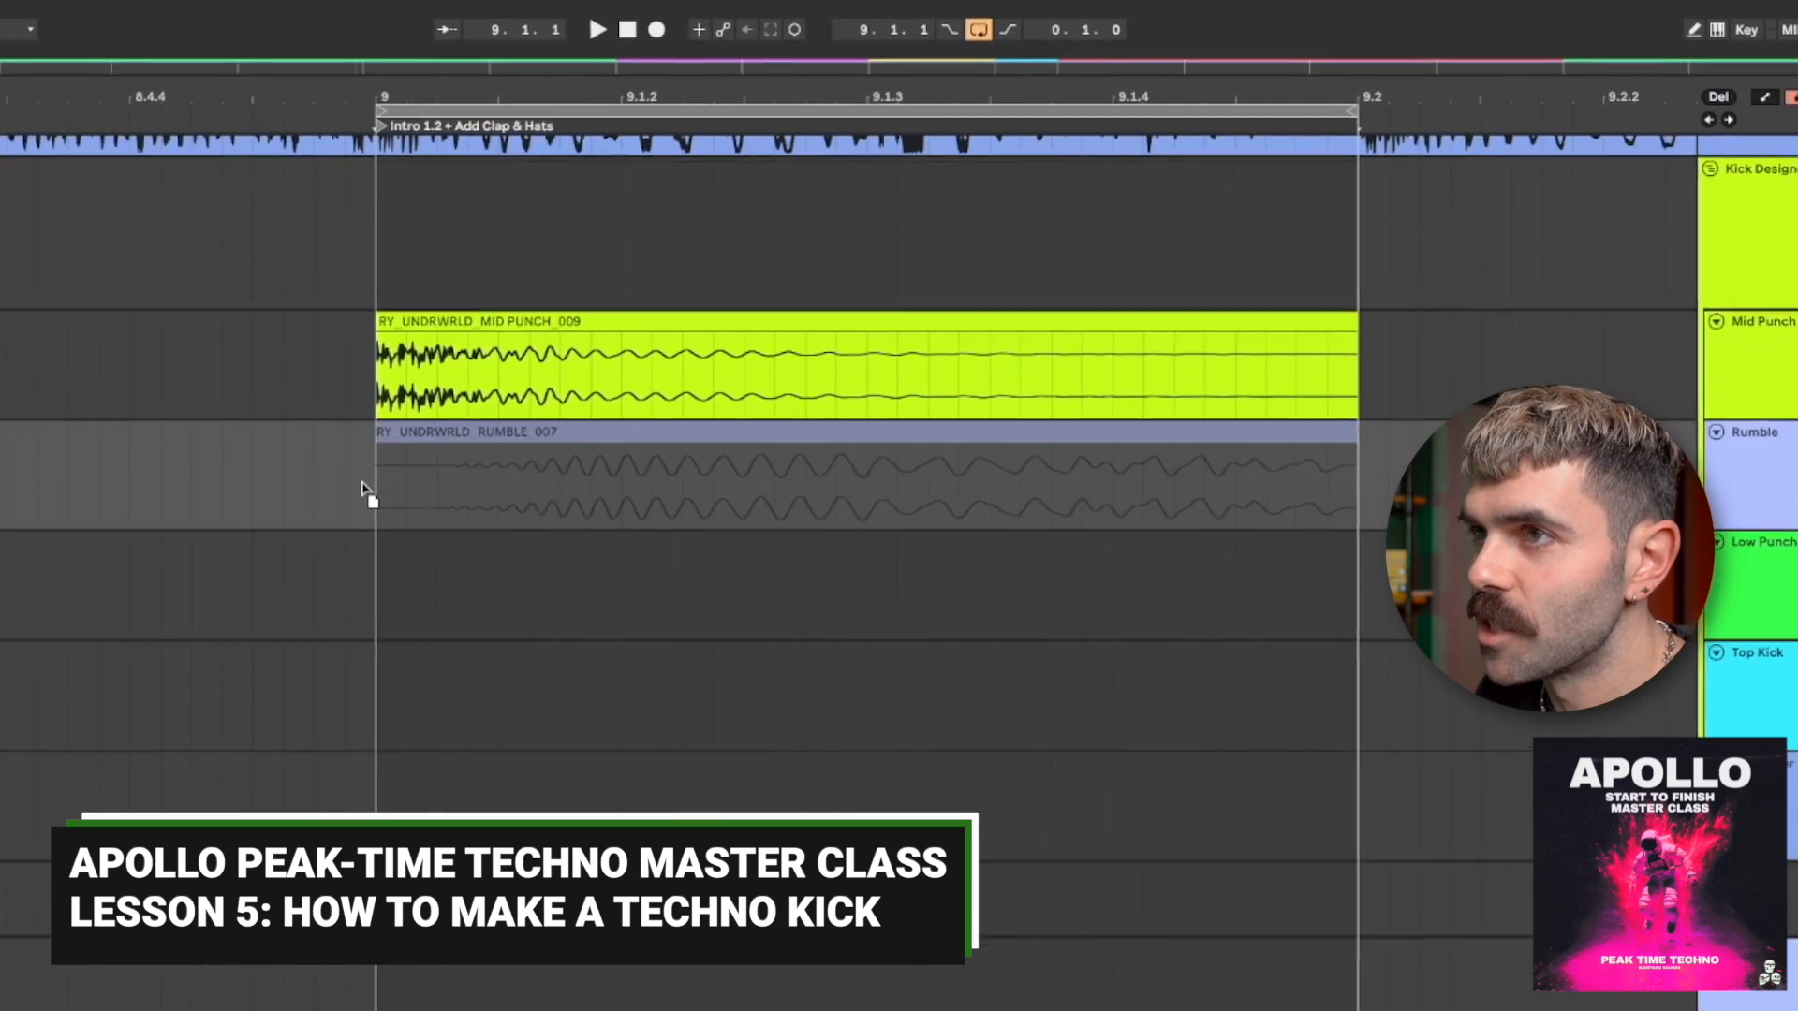
left_click(356, 510)
key("space")
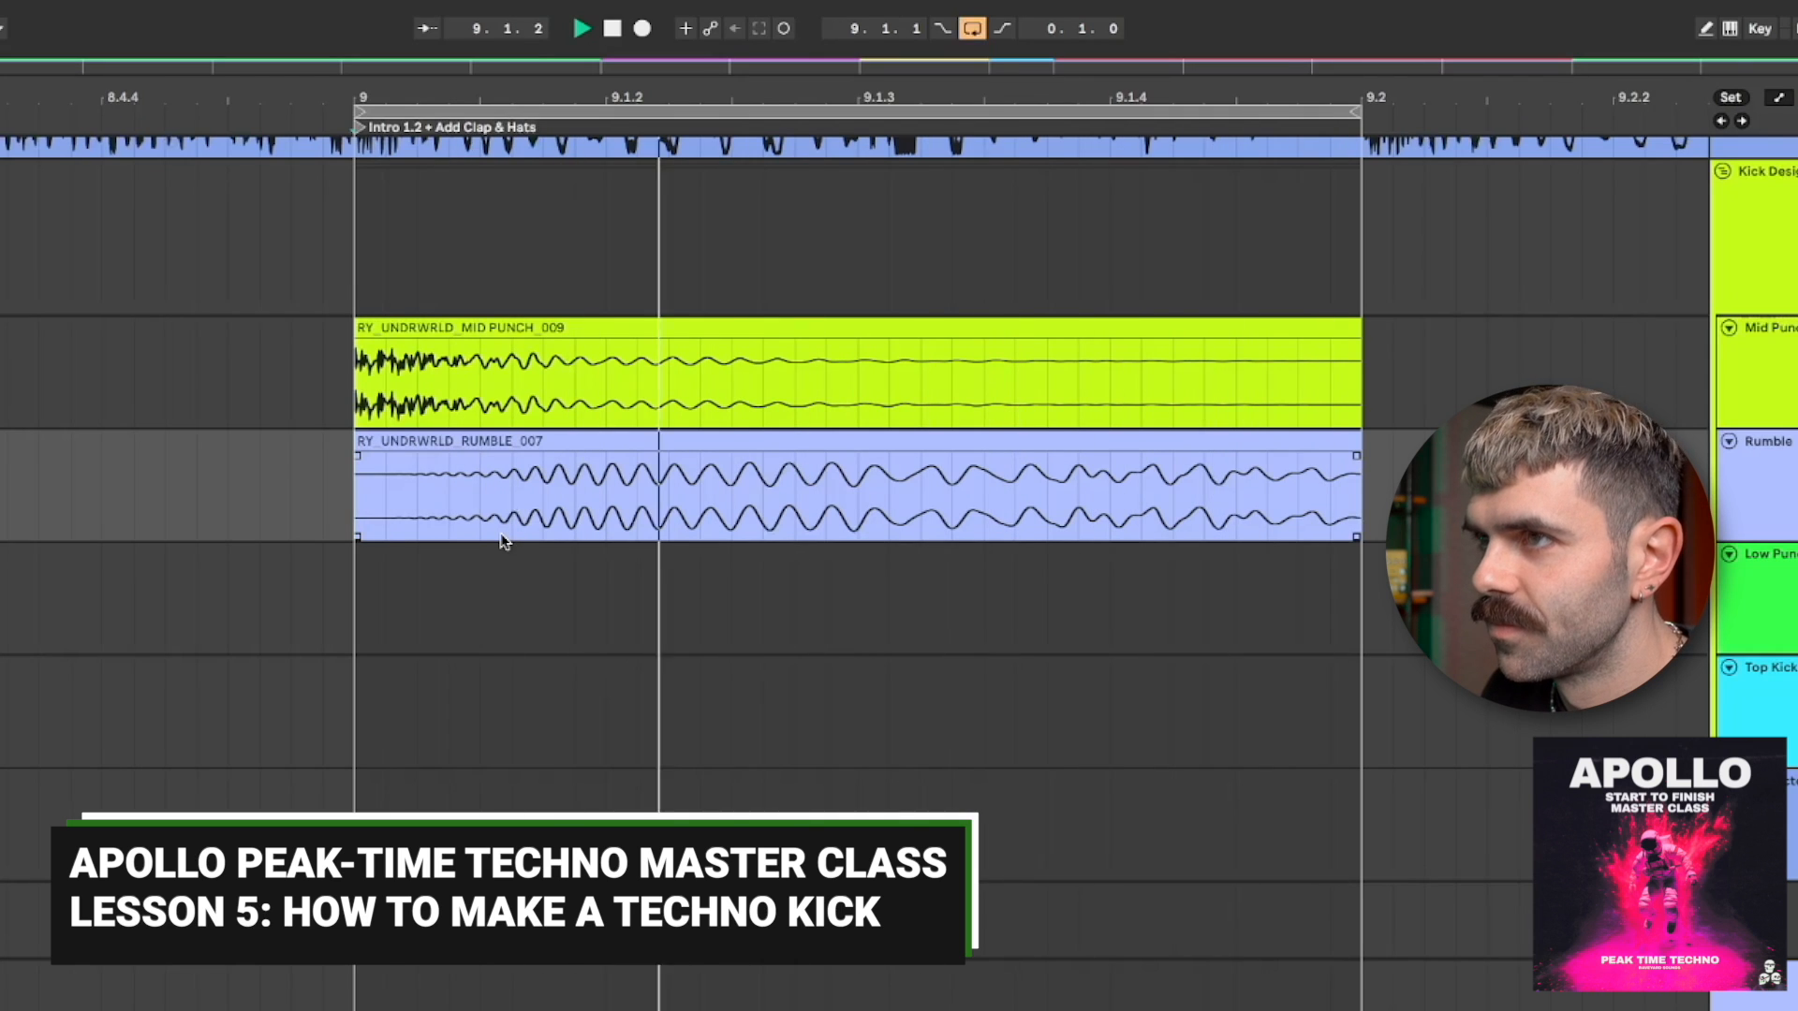
key("space")
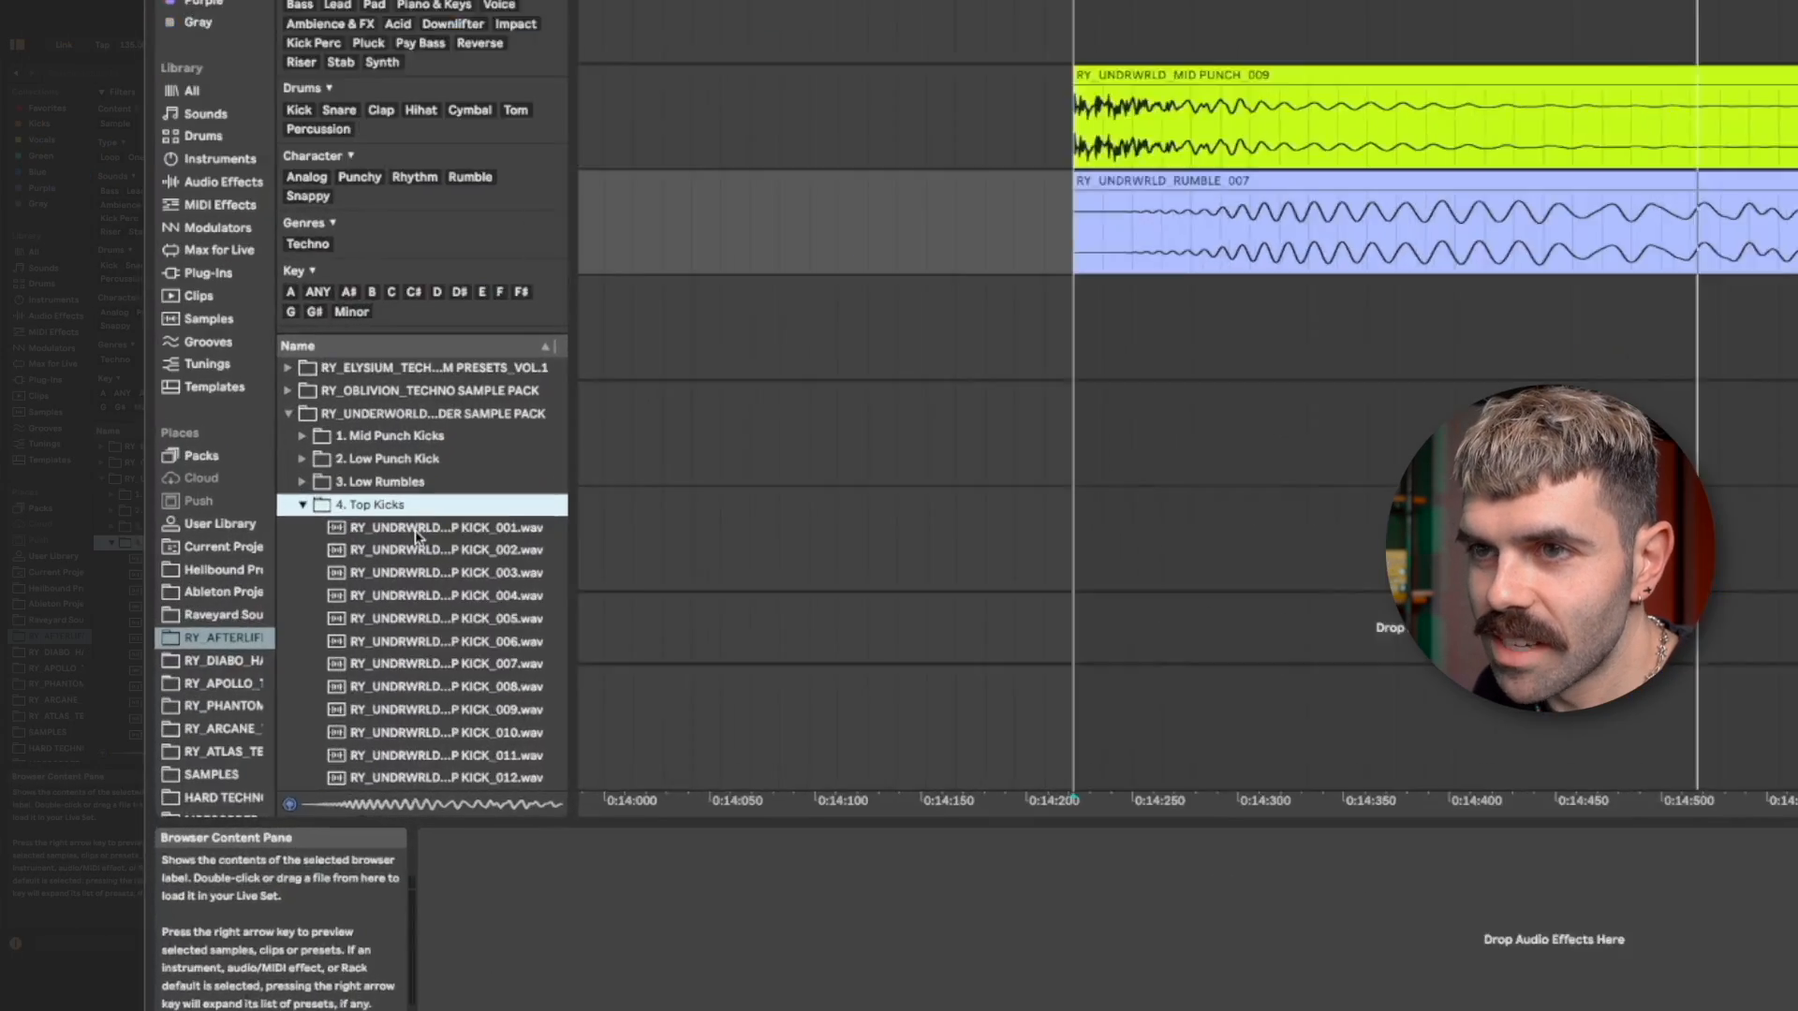
Place RY_UNDRWRLD_TOP KICK_003 at 9.1.1 on the Top Kick track, with that track directly below Rumble, and play the loop.
key("Down")
key("Down")
key("Down")
key("Down")
key("Up")
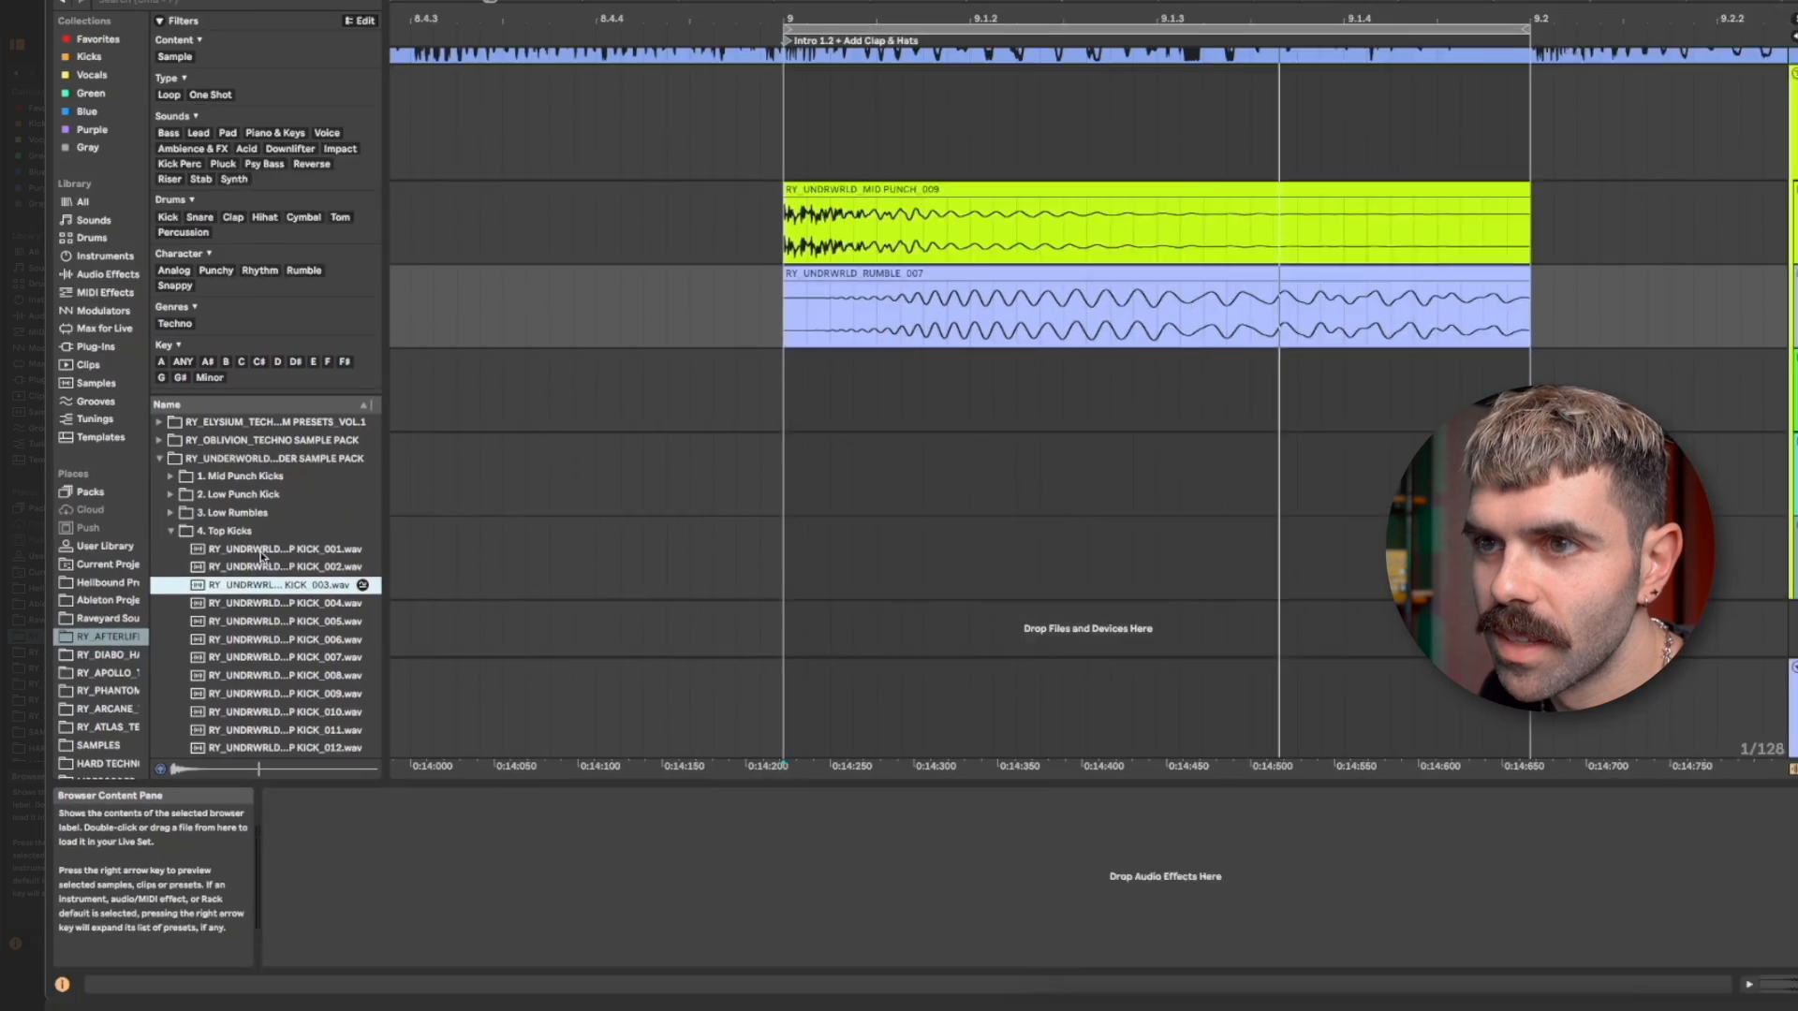
left_click_drag(900, 534, 646, 412)
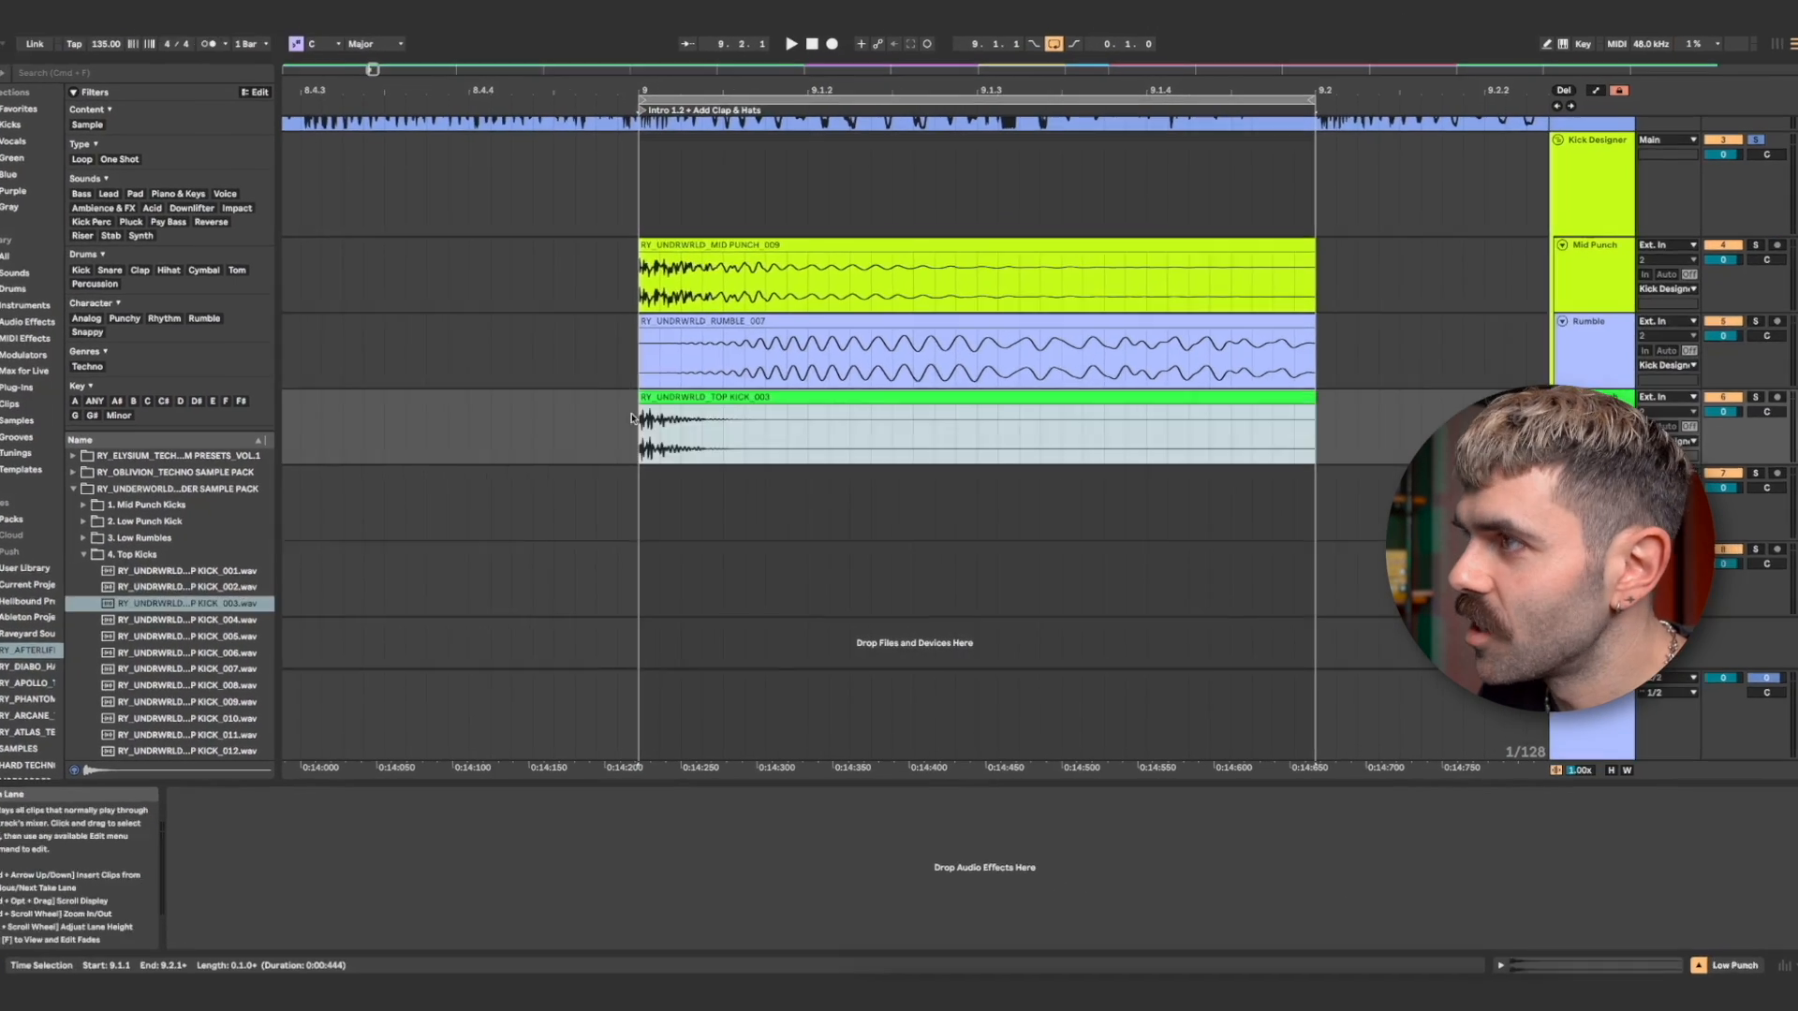
key("space")
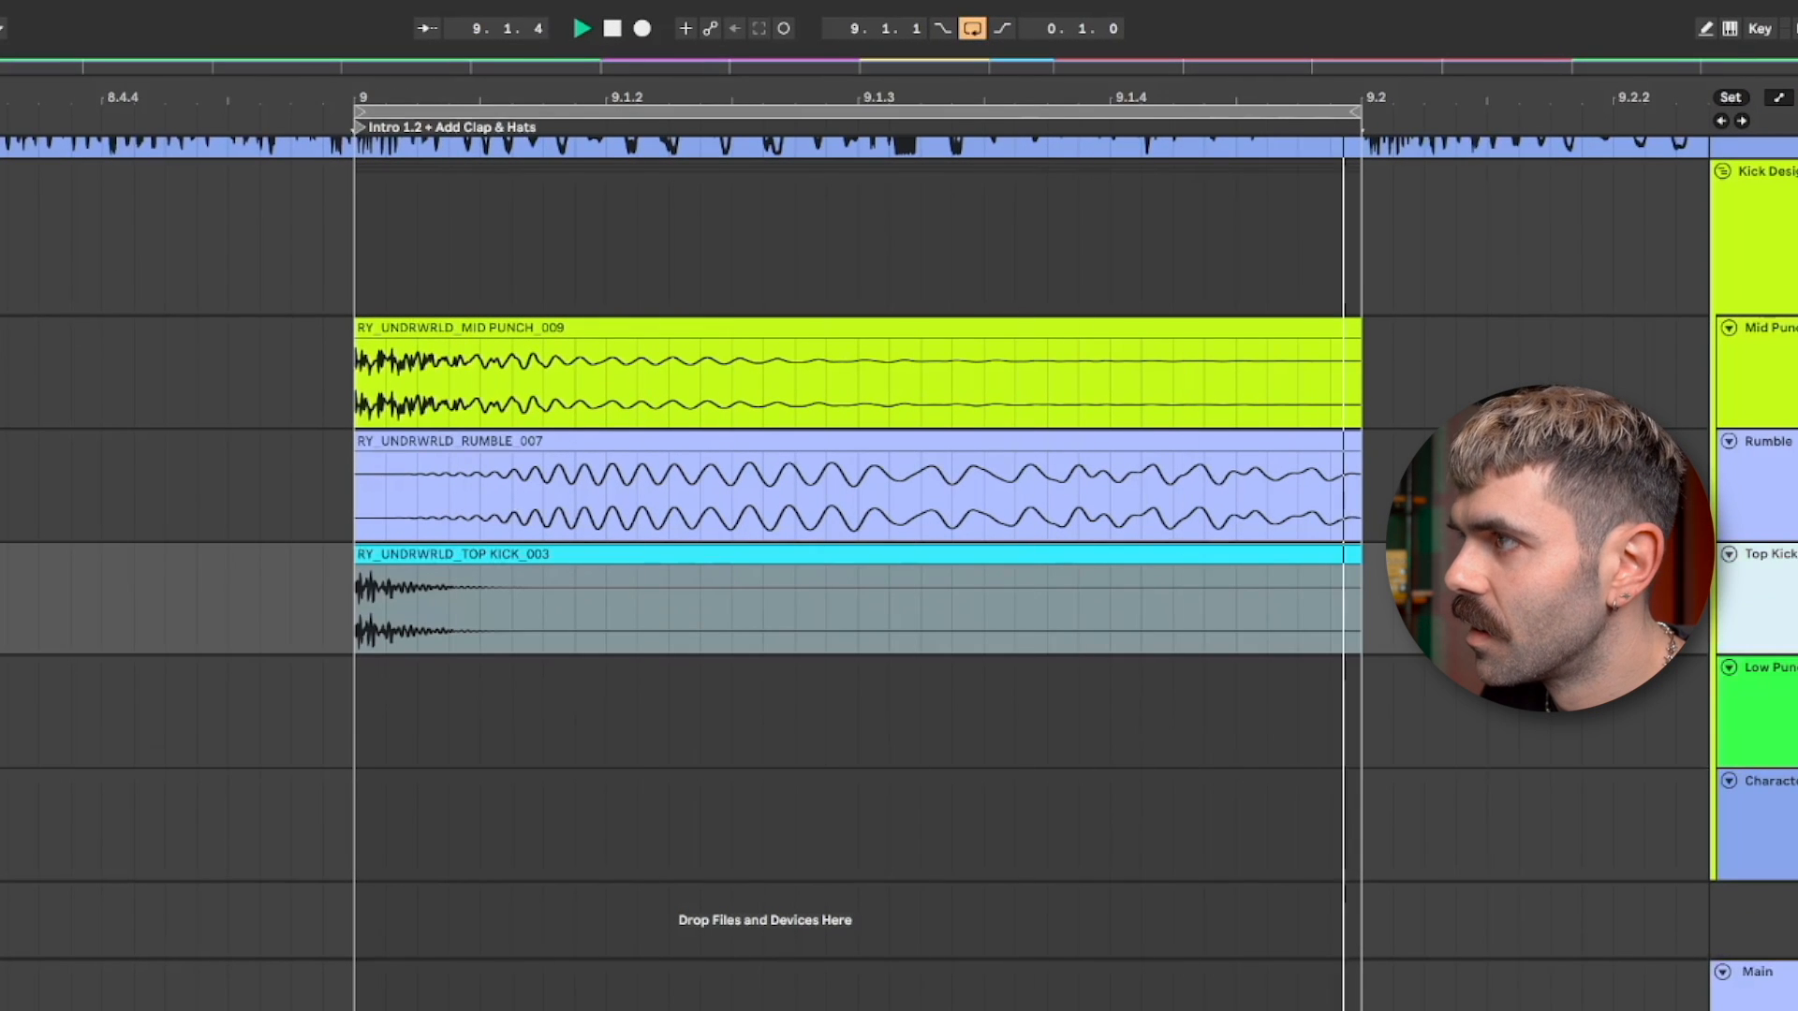
key("space")
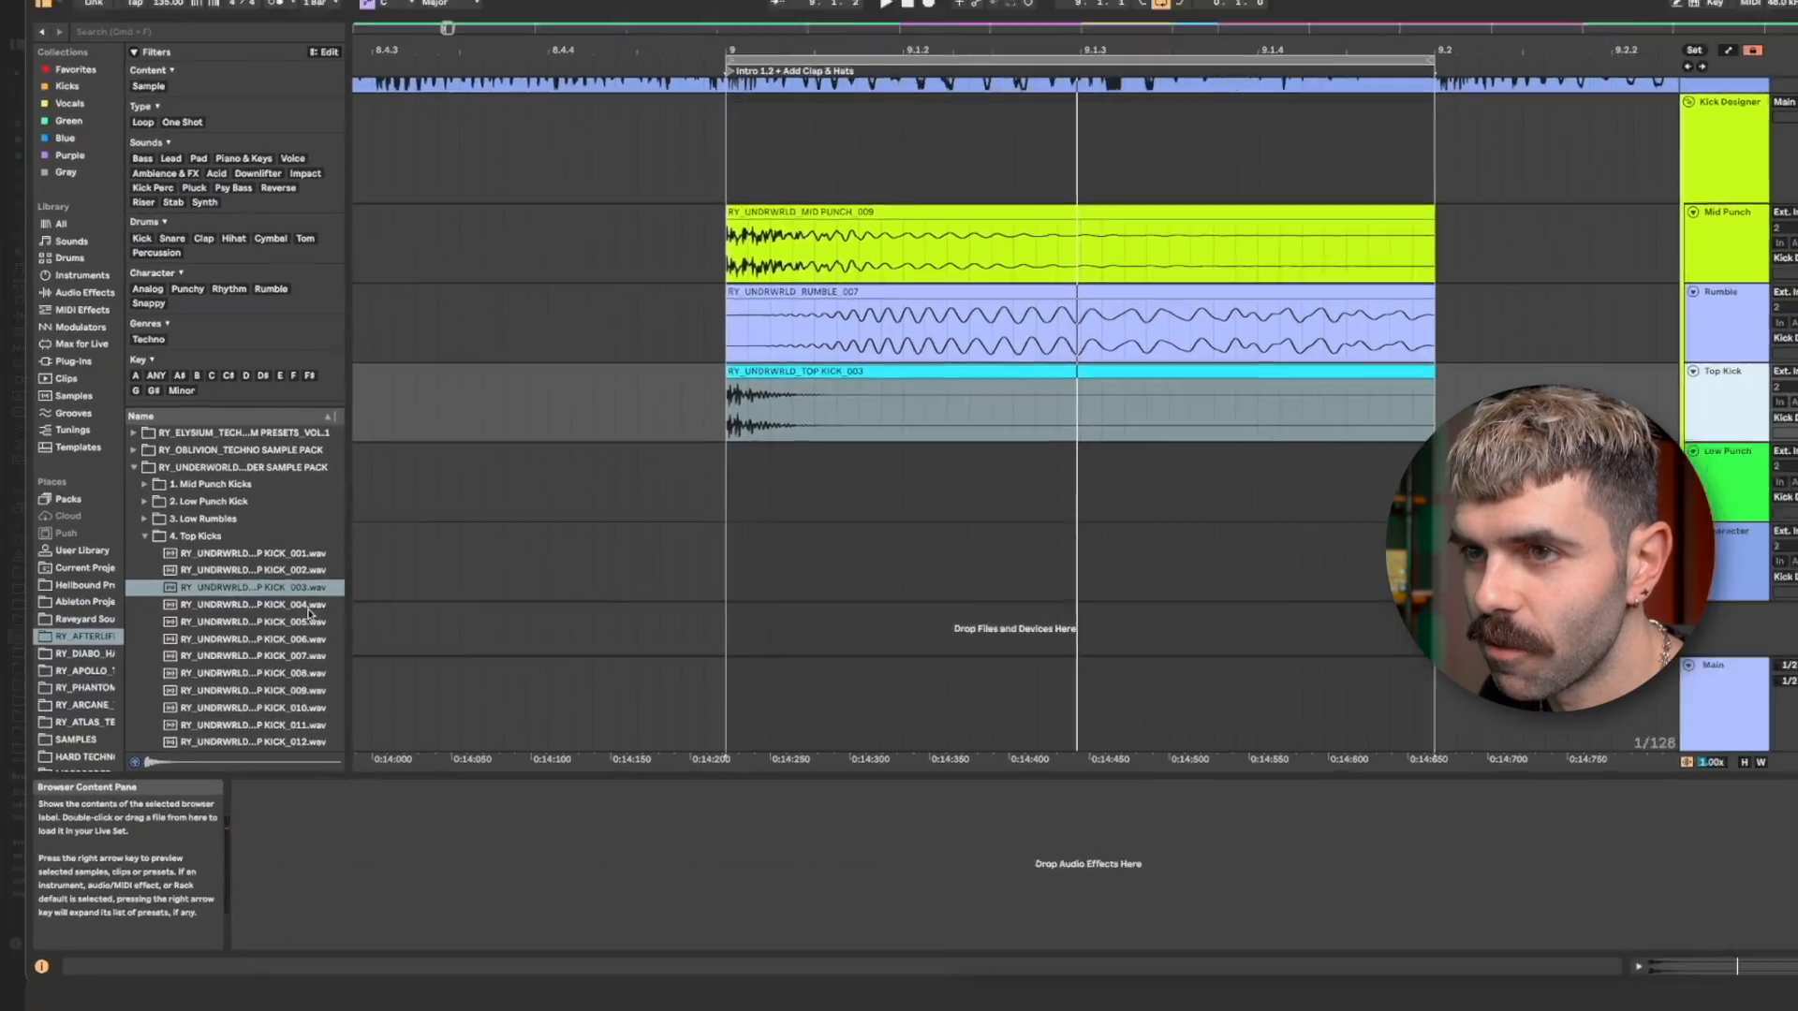
Replace the clip on the Top Kick track with RY_UNDRWRLD_TOP KICK_004, starting at 9.1.1.
left_click(309, 607)
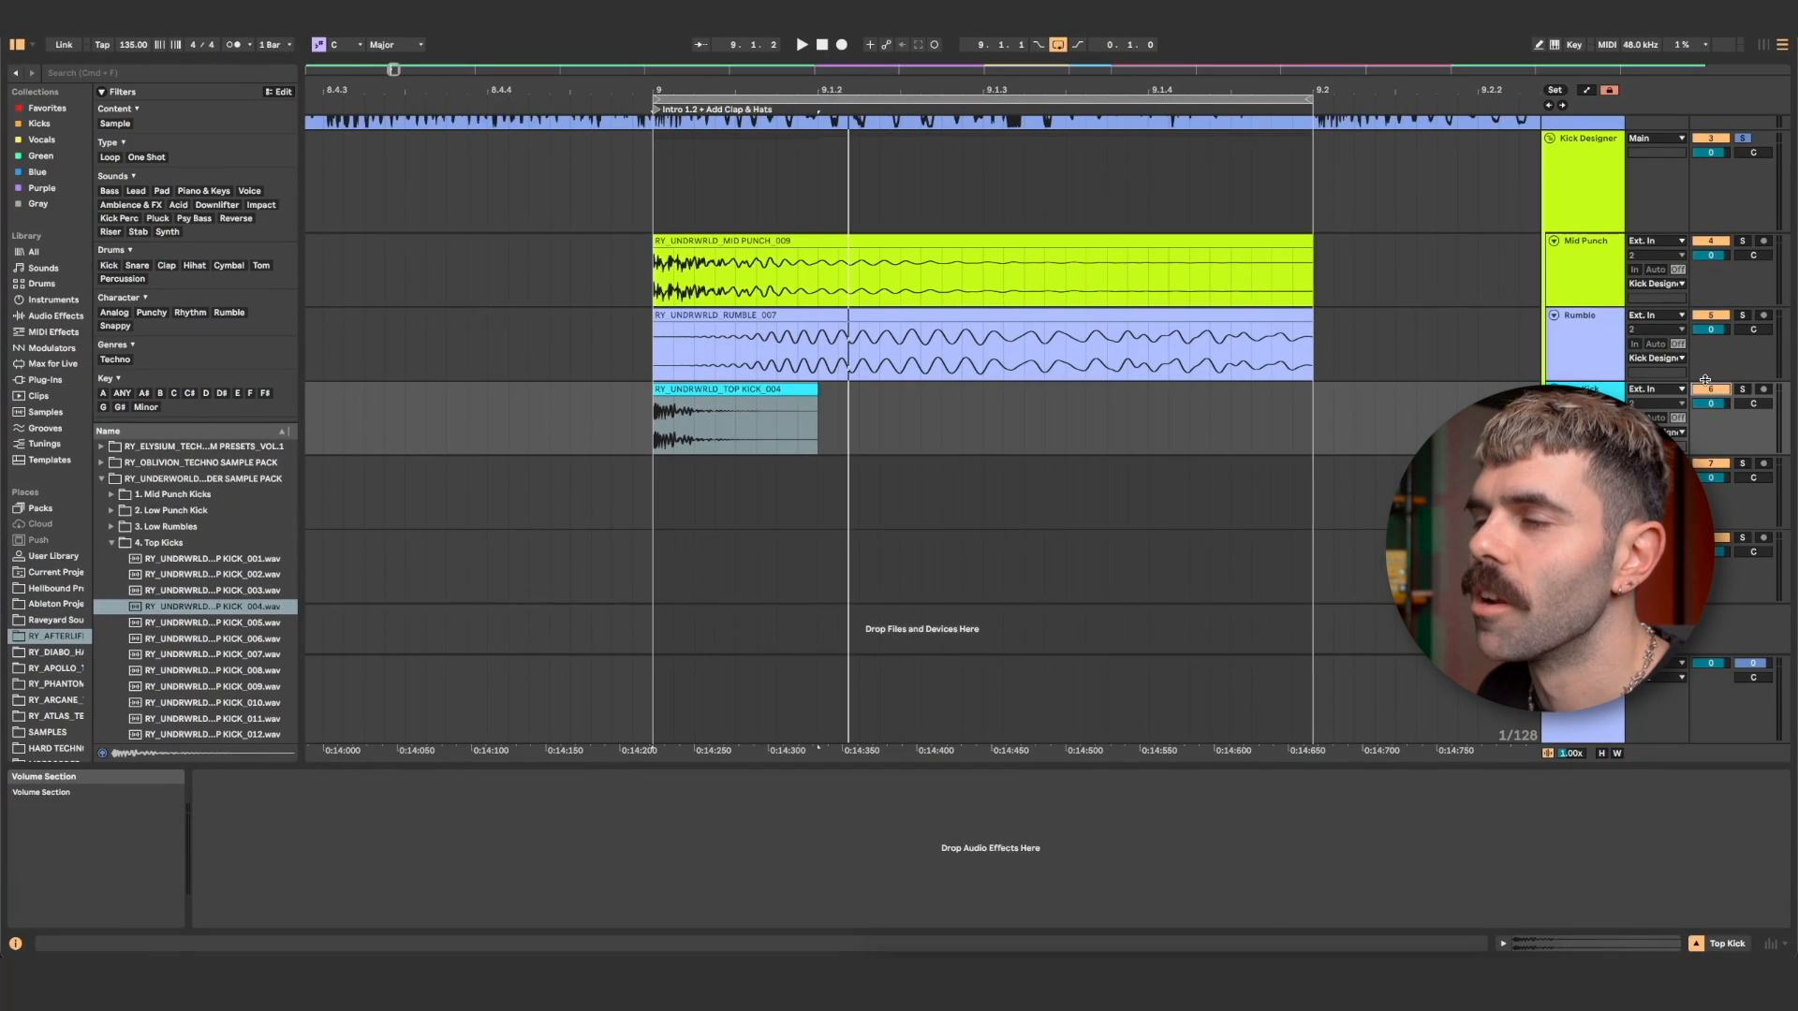
Add an EQ Eight to the Top Kick track and boost its high shelf by about 7 dB near 3.91 kHz during playback.
left_click(1707, 385)
key("super+f")
type("eq")
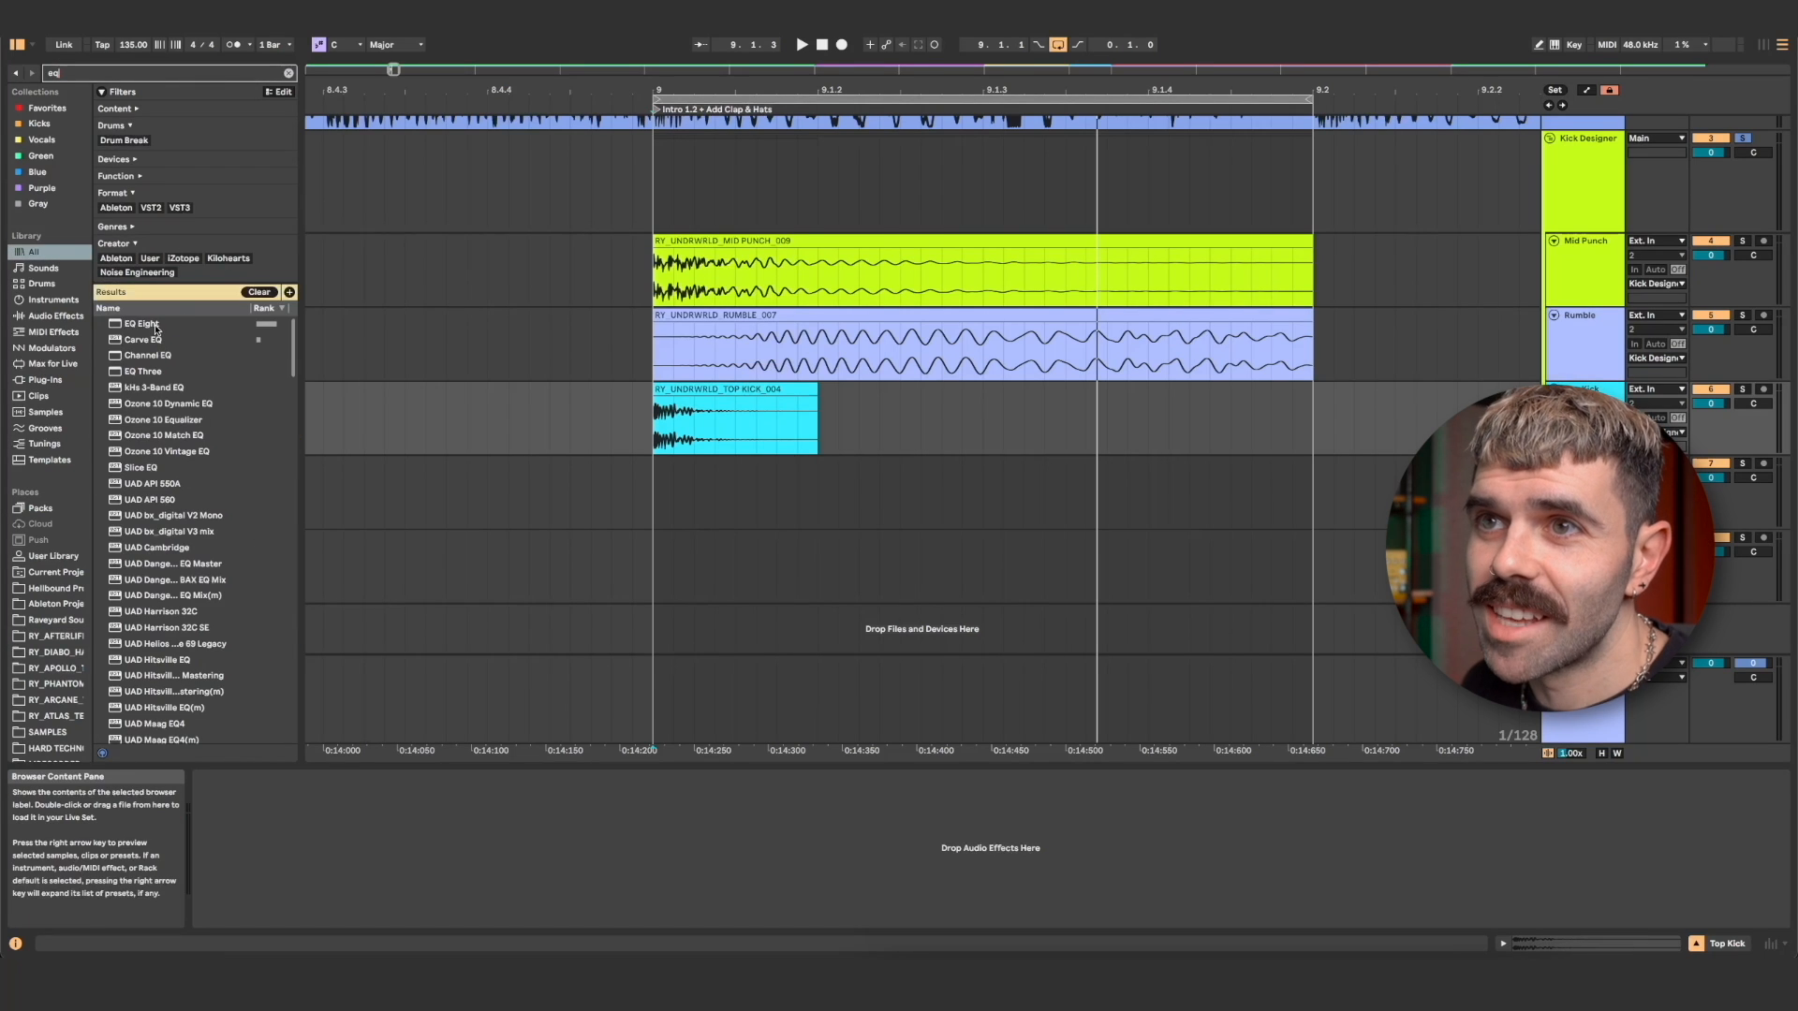
double_click(156, 329)
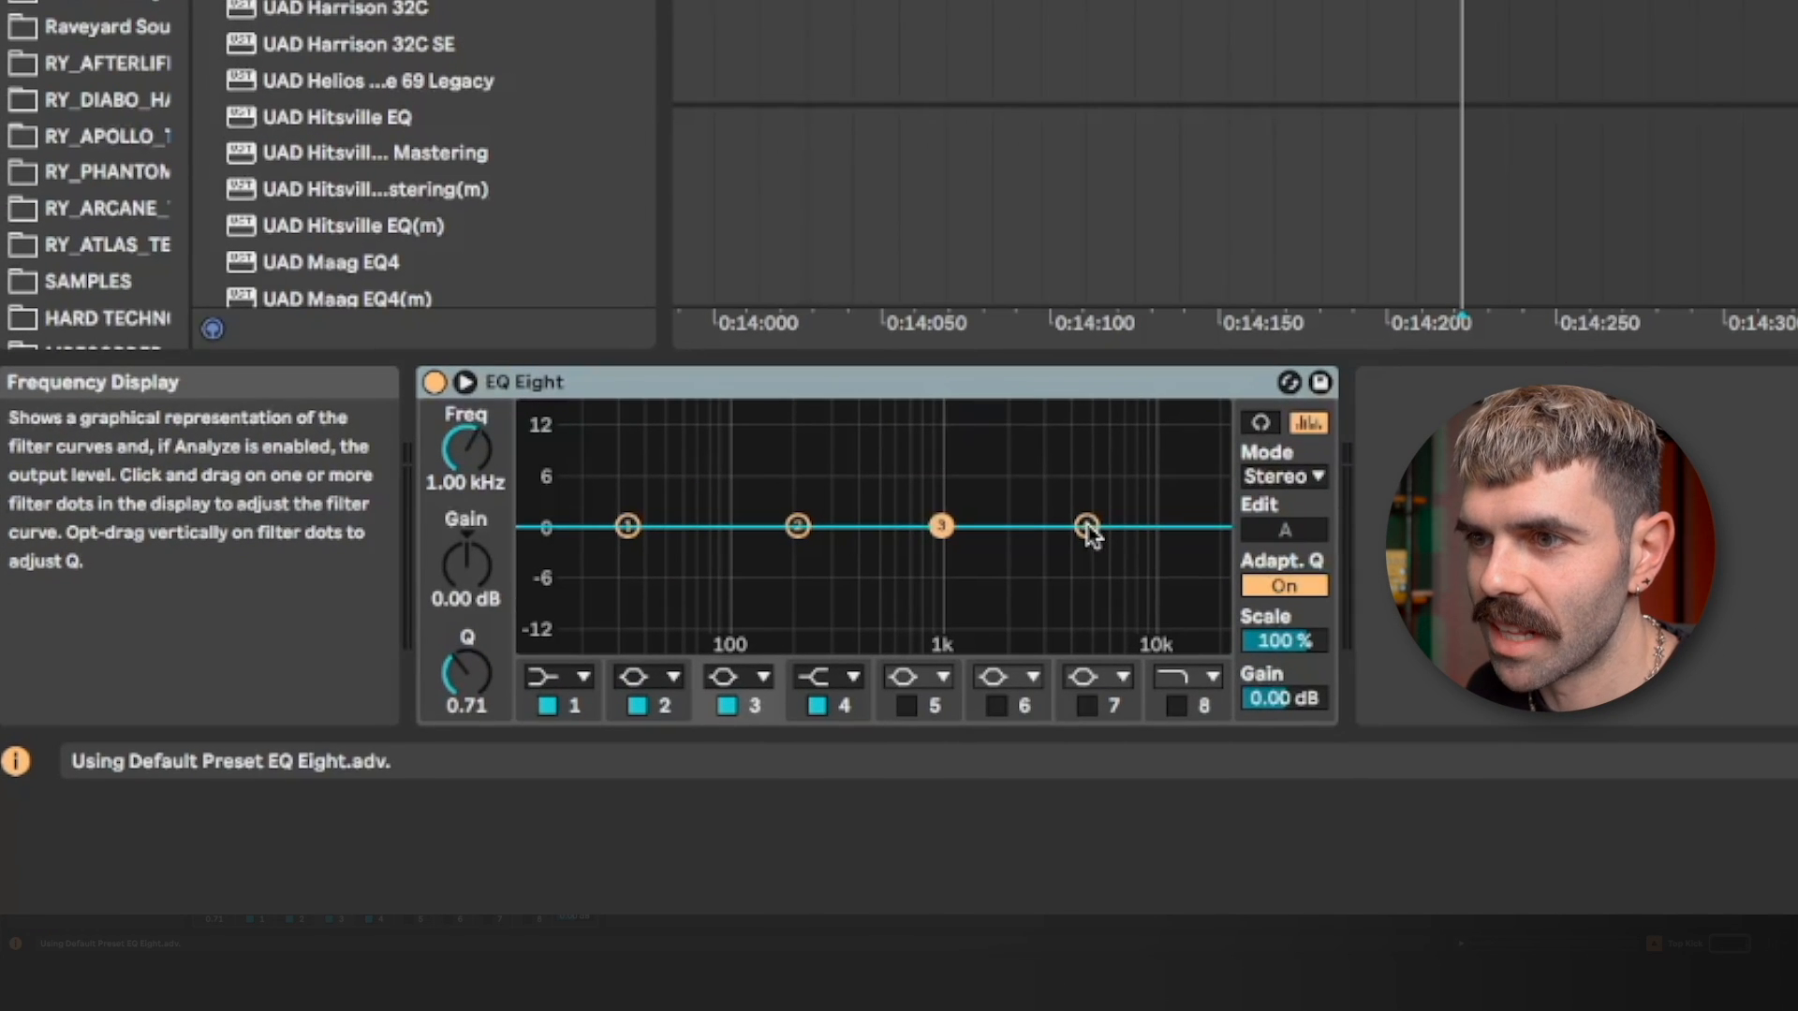
key("space")
left_click_drag(1089, 534, 1063, 471)
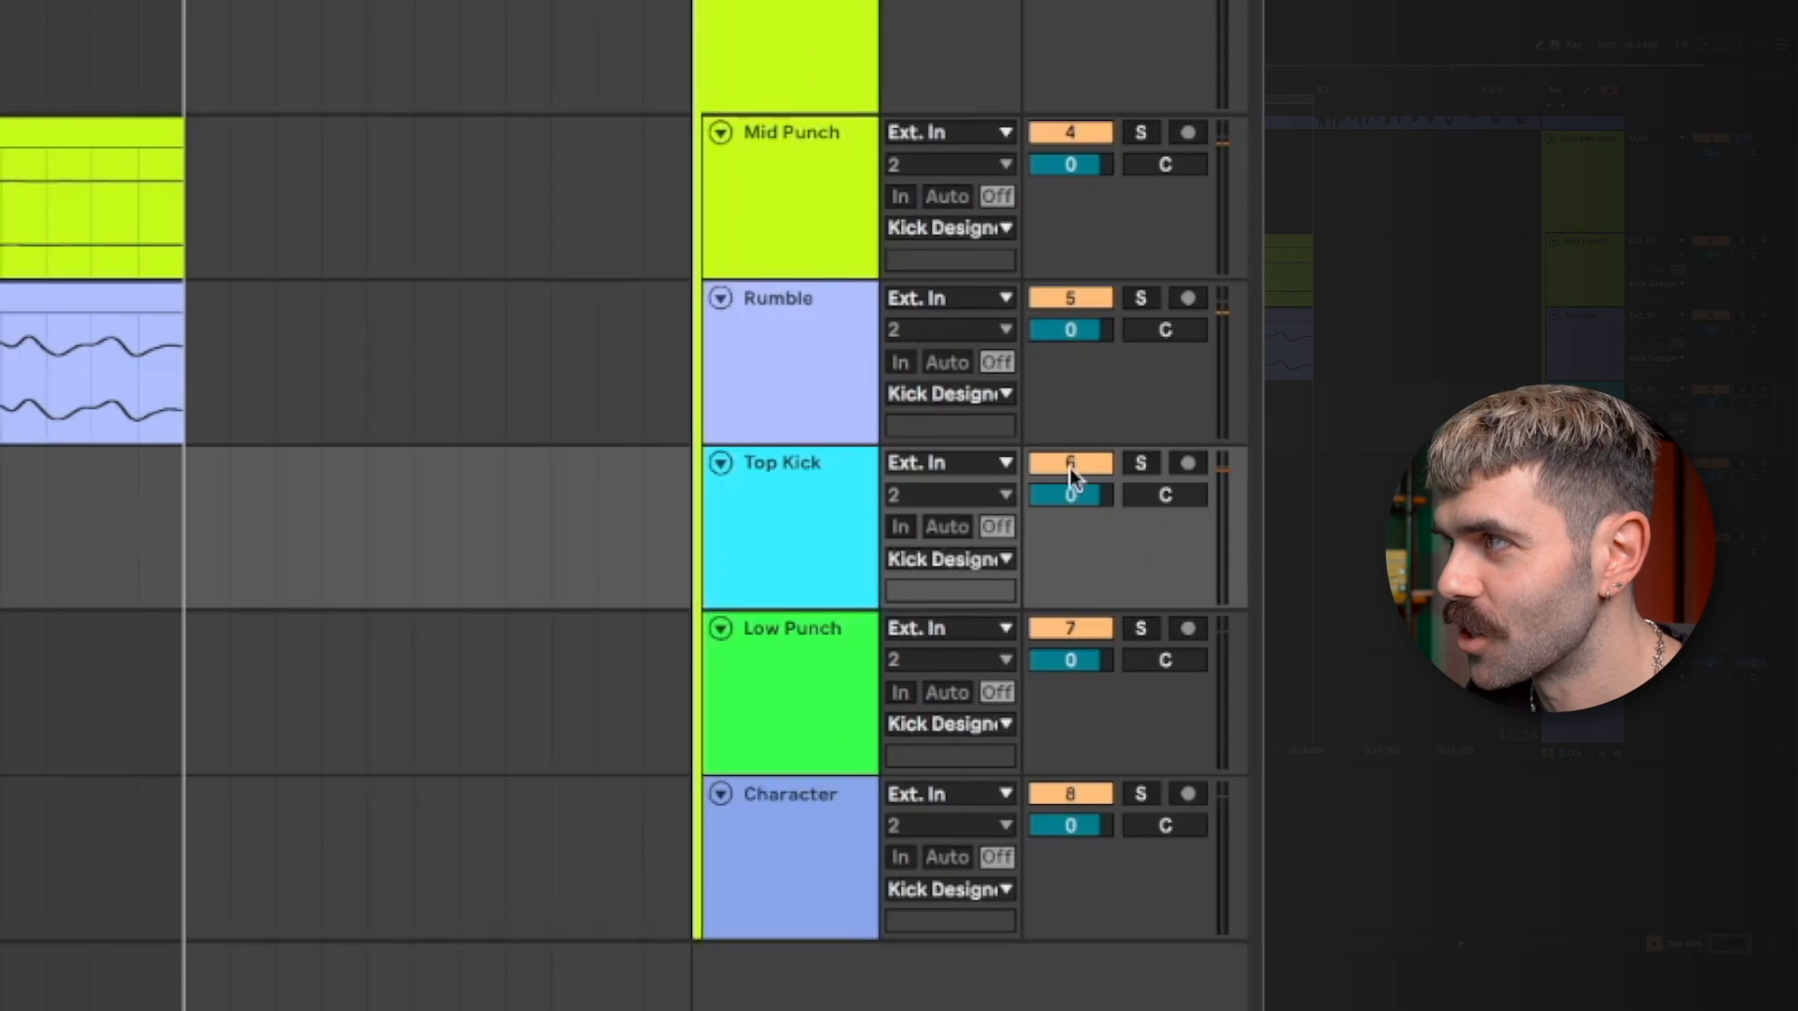
Compare the loop with the Top Kick track muted and unmuted, and lower that track's volume to about -3.7 dB.
left_click(1711, 389)
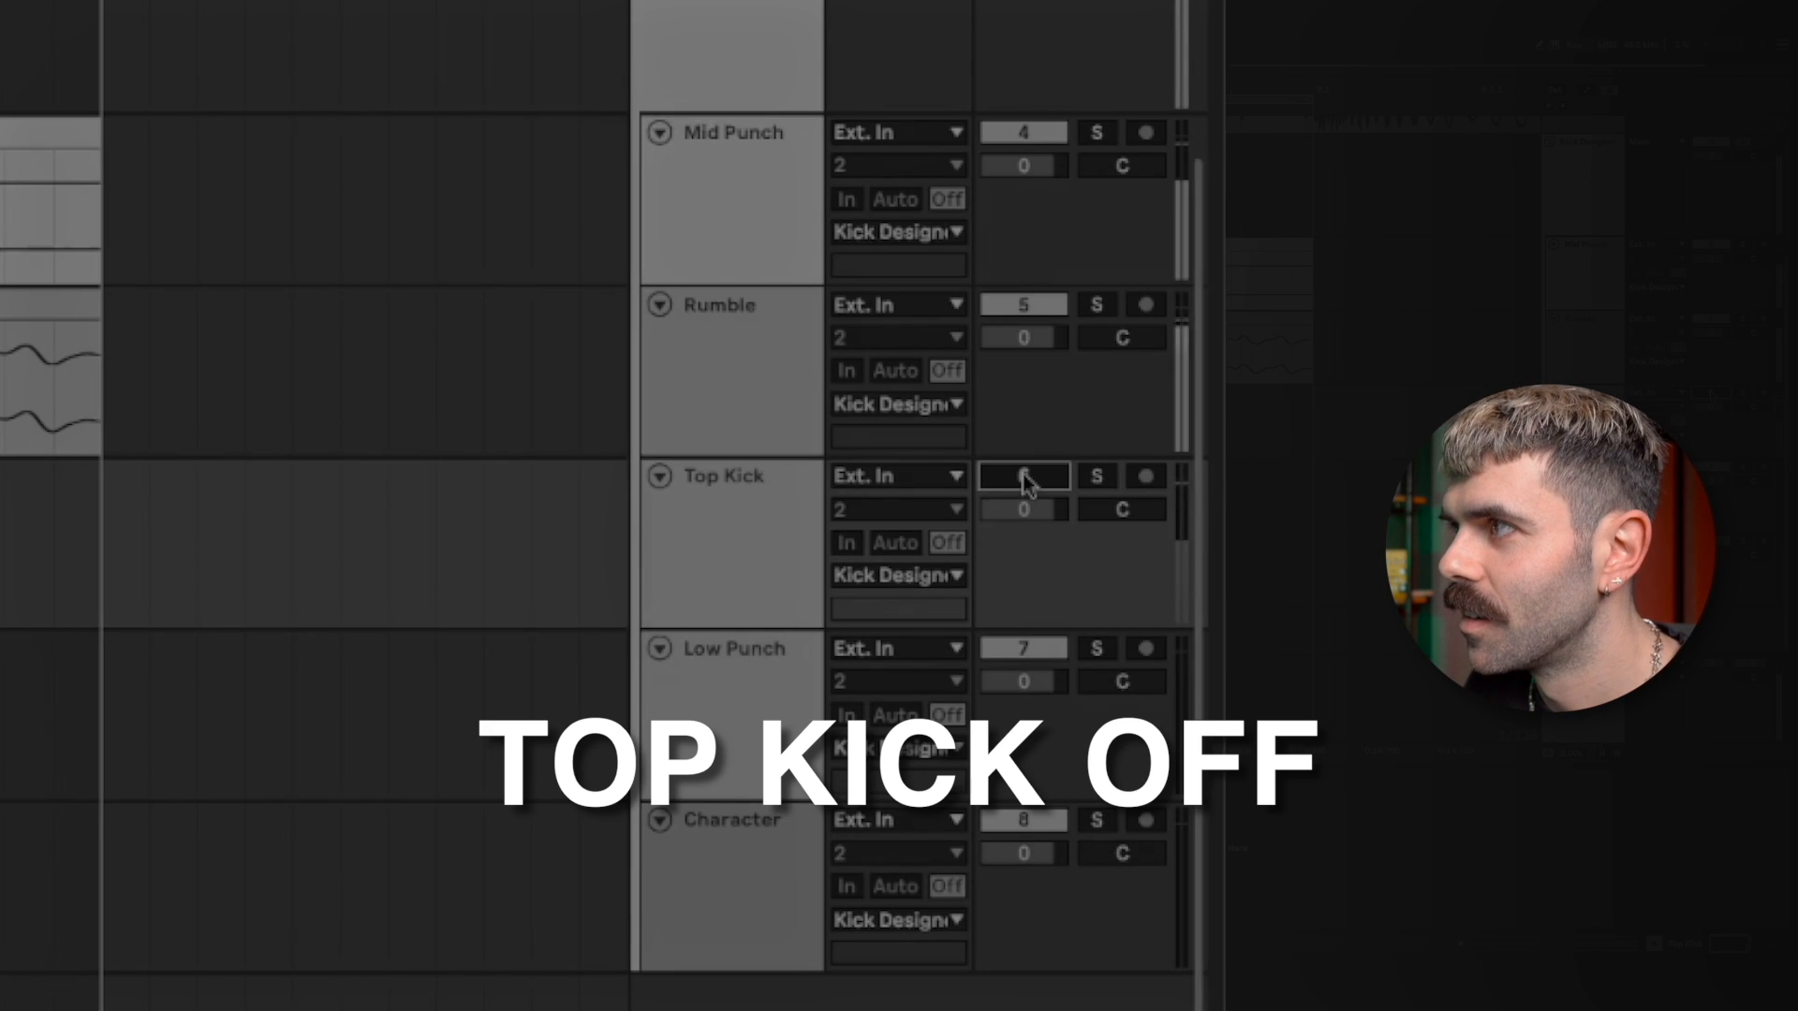
left_click(1024, 481)
left_click_drag(1034, 527, 1034, 586)
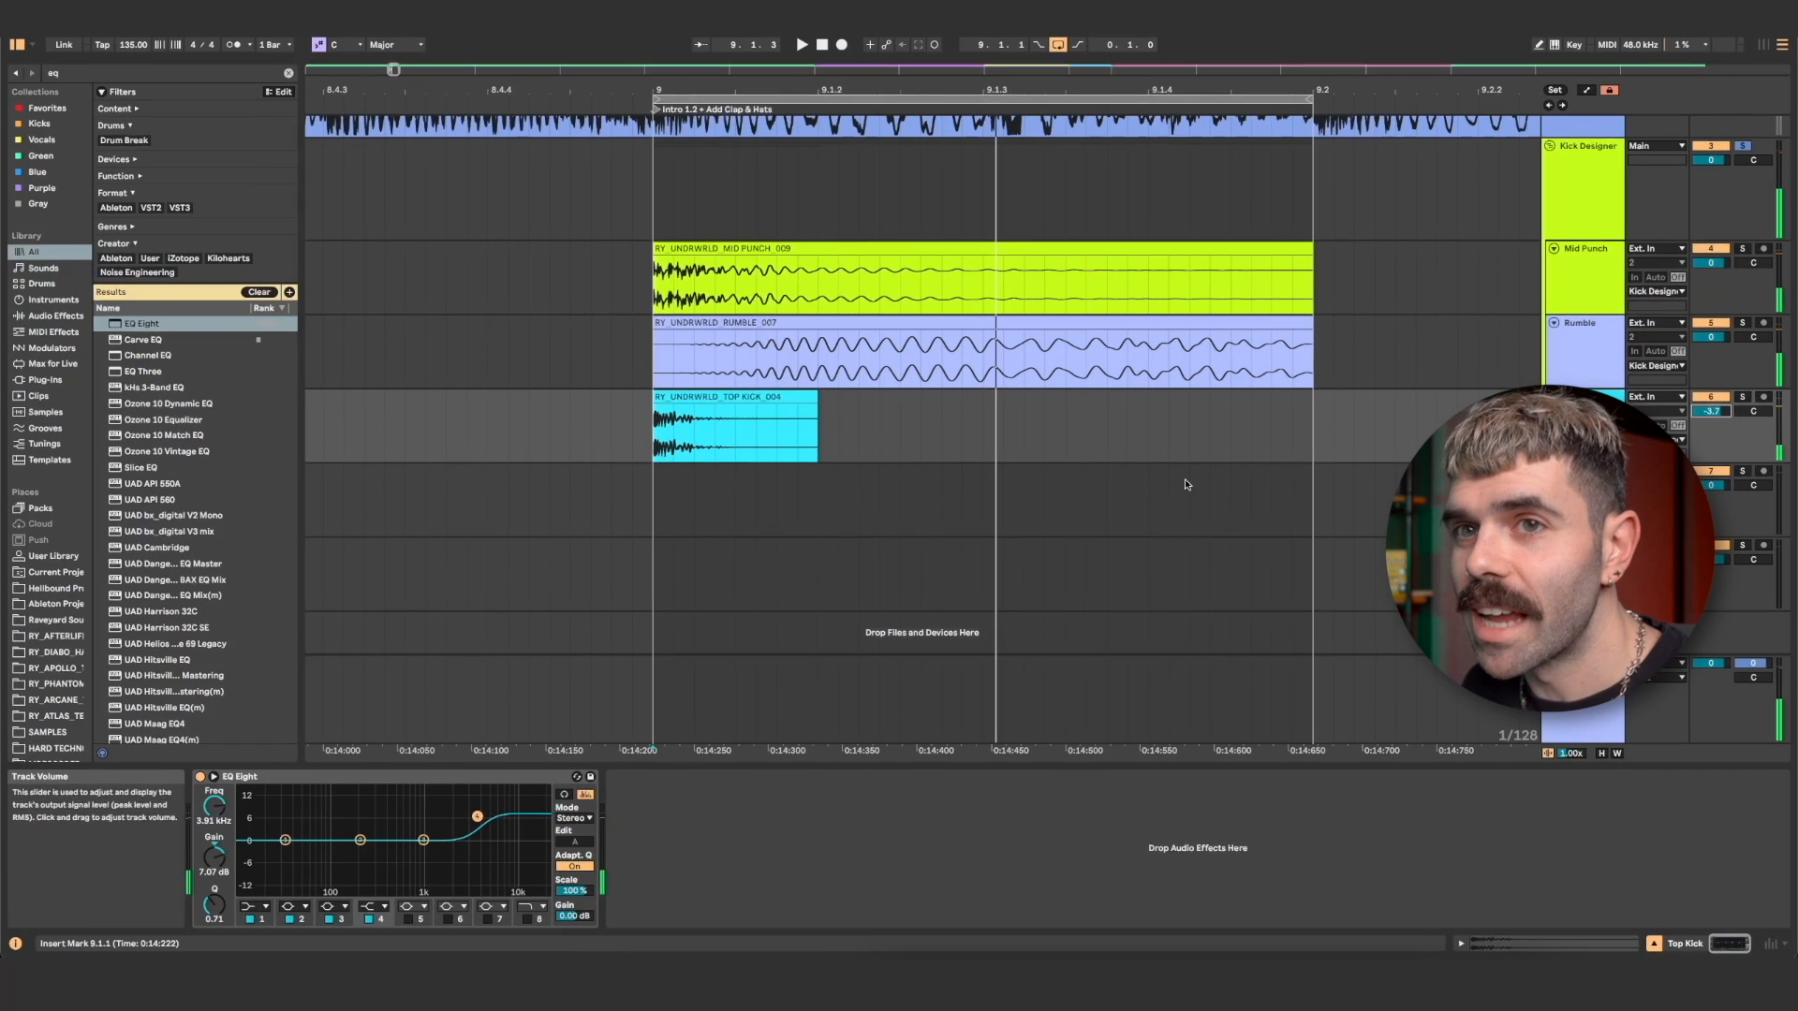
Change band 1 of Top Kick's EQ Eight to a 12 dB low cut, raise its frequency, and set the track volume to -4.9 dB.
left_click(265, 907)
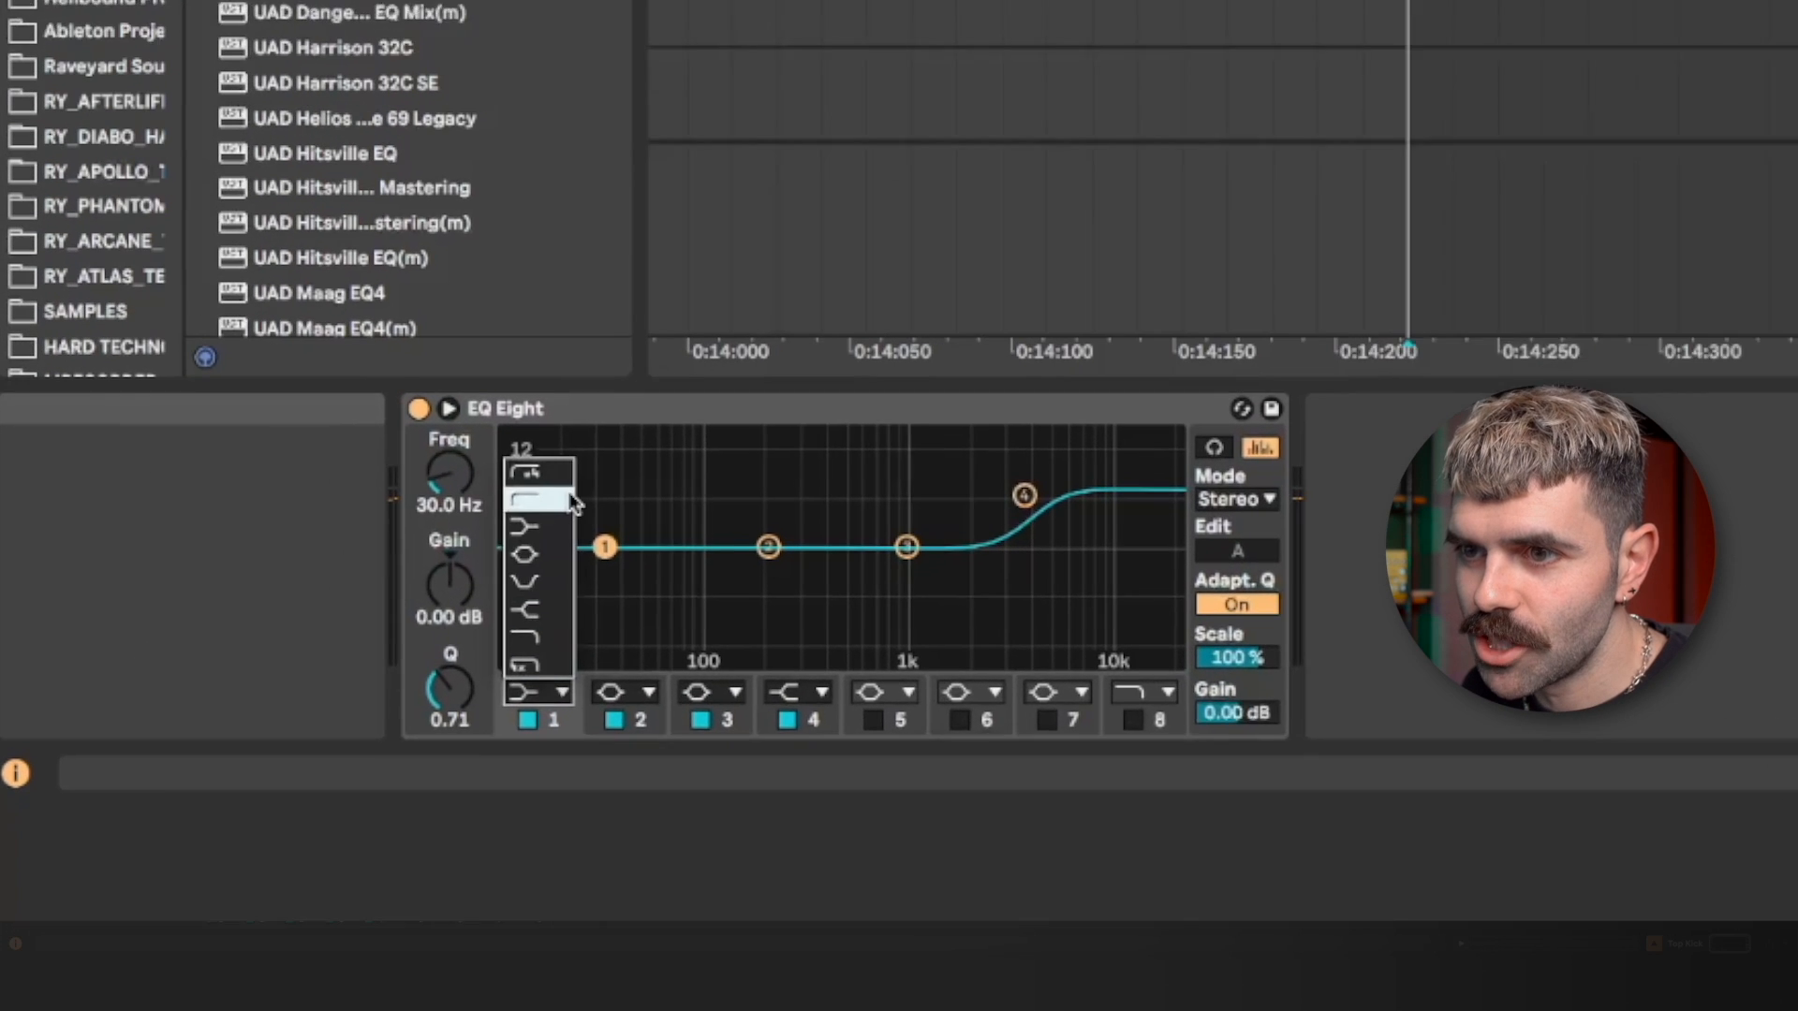
left_click(571, 501)
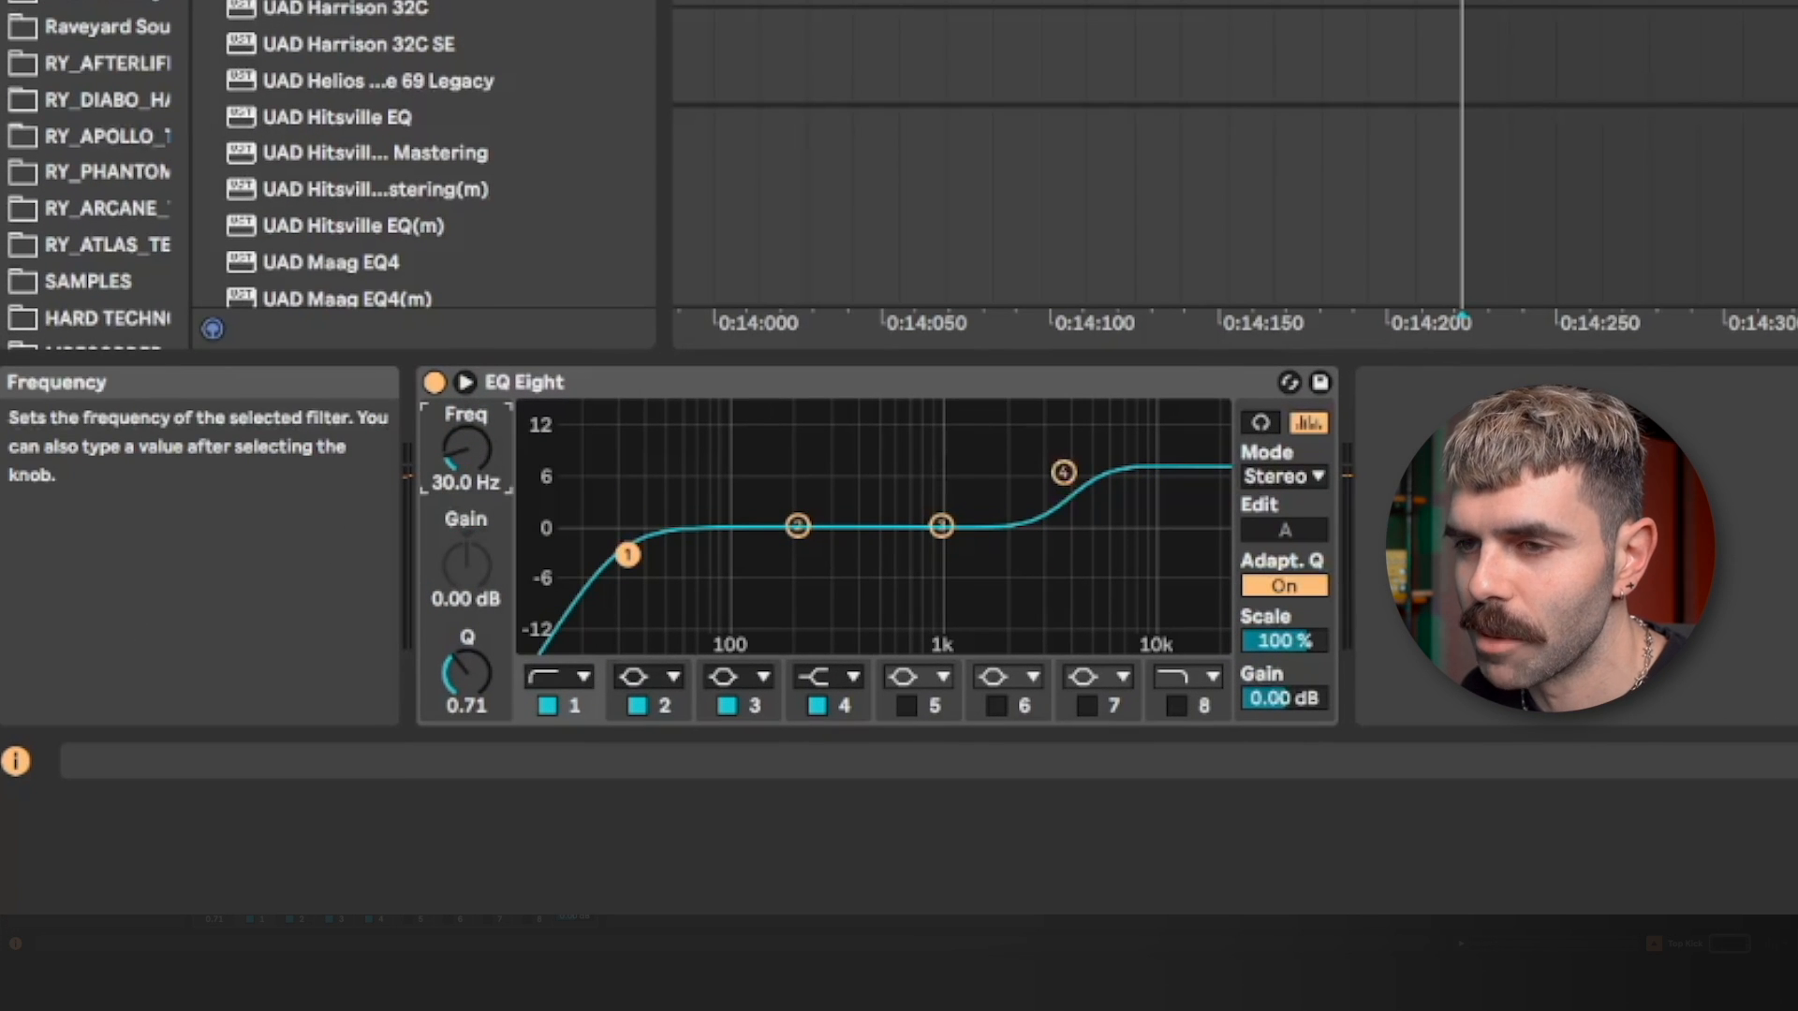
left_click_drag(466, 449, 467, 384)
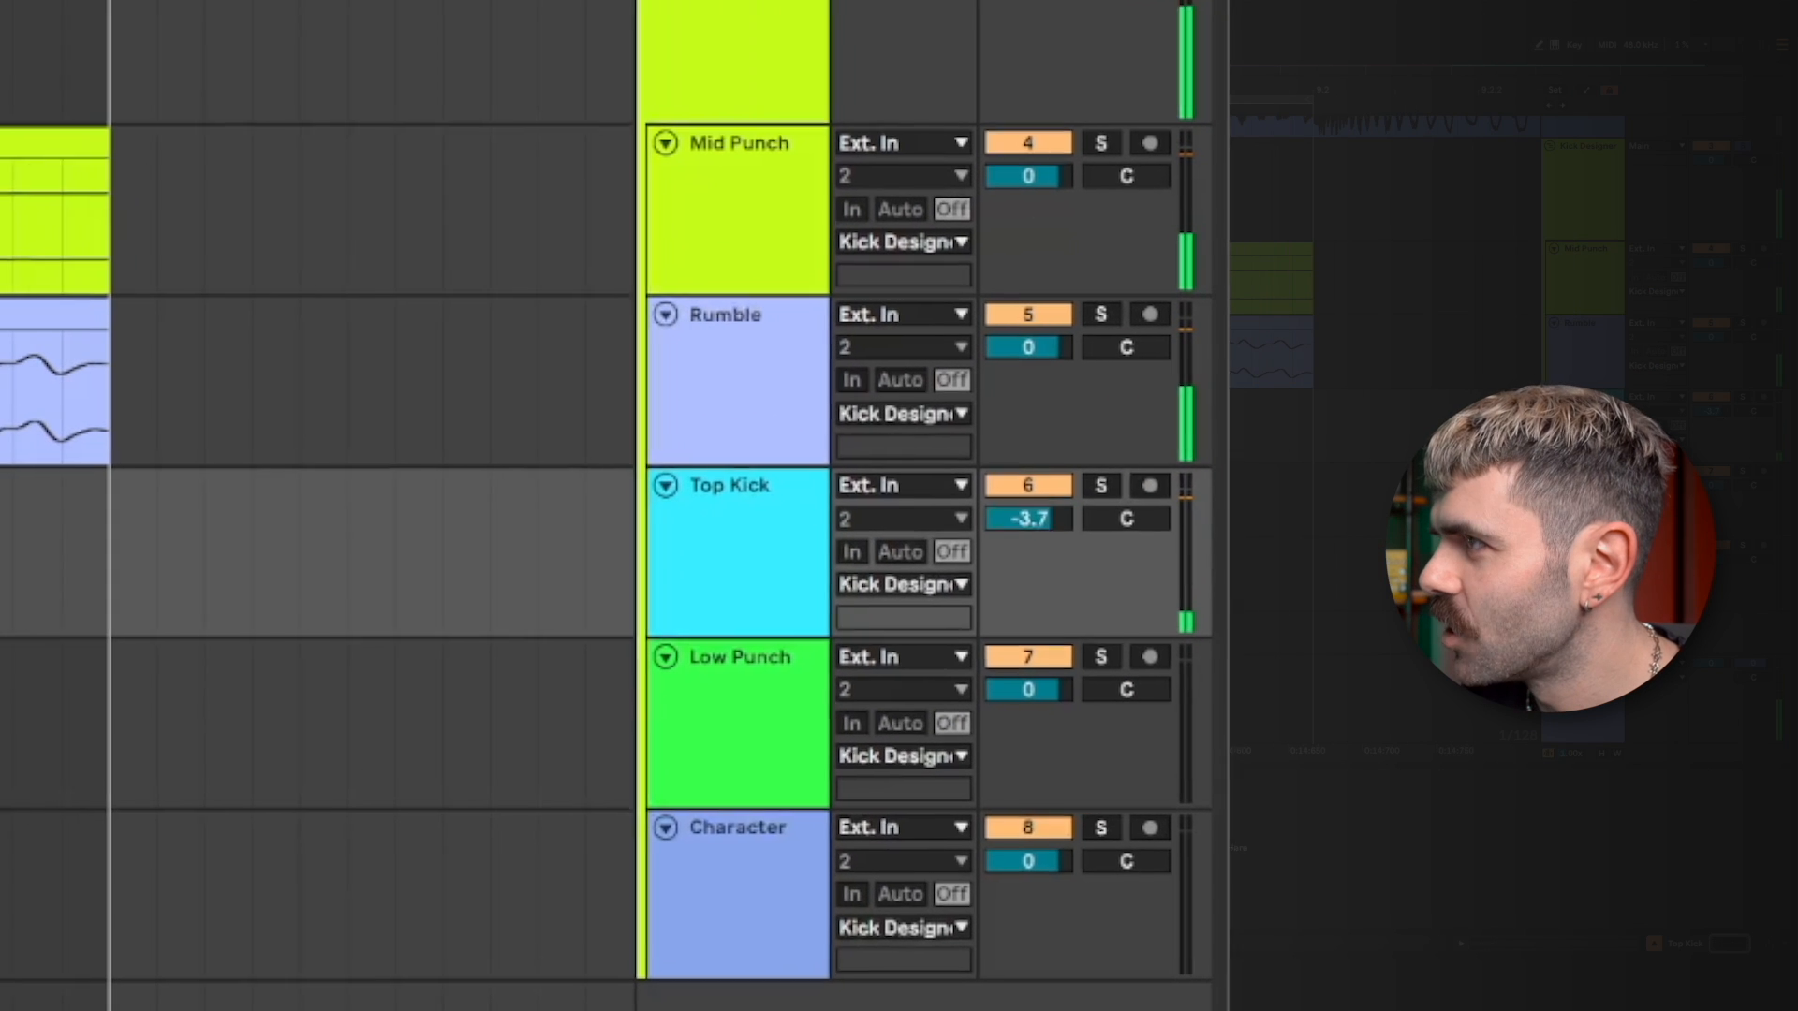
left_click_drag(1182, 496, 1183, 504)
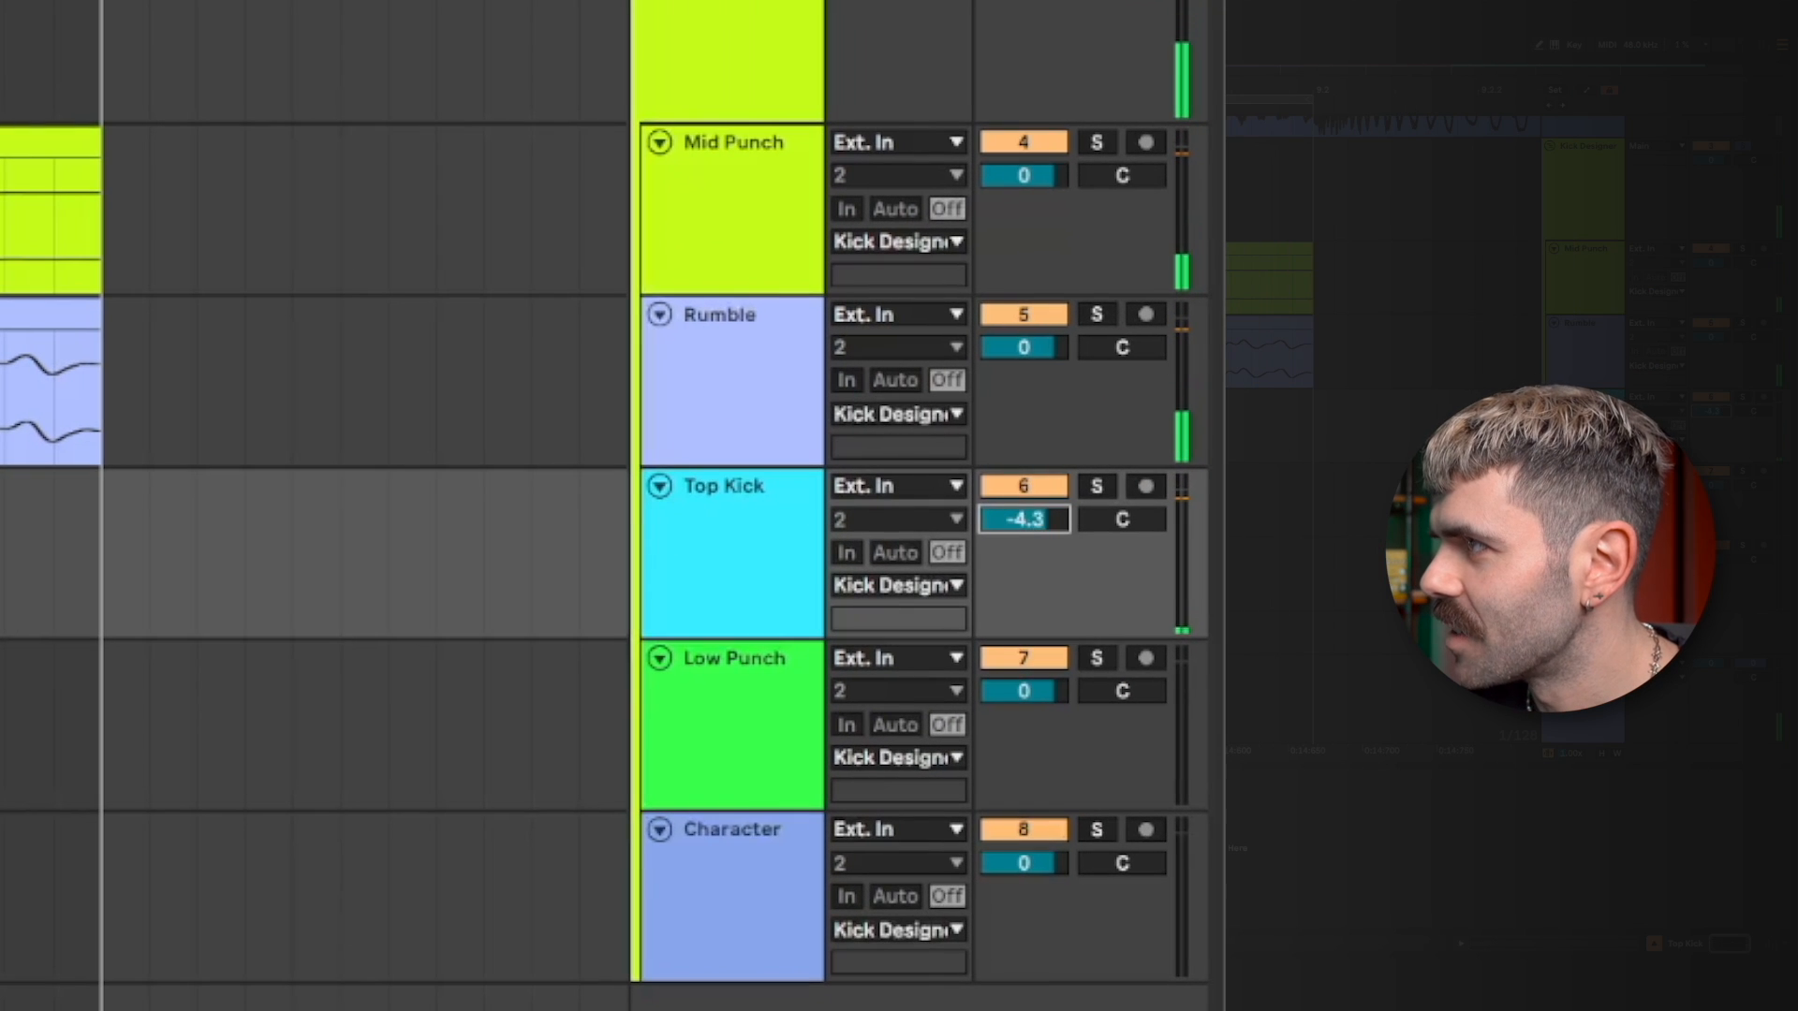
left_click_drag(1038, 519, 1037, 529)
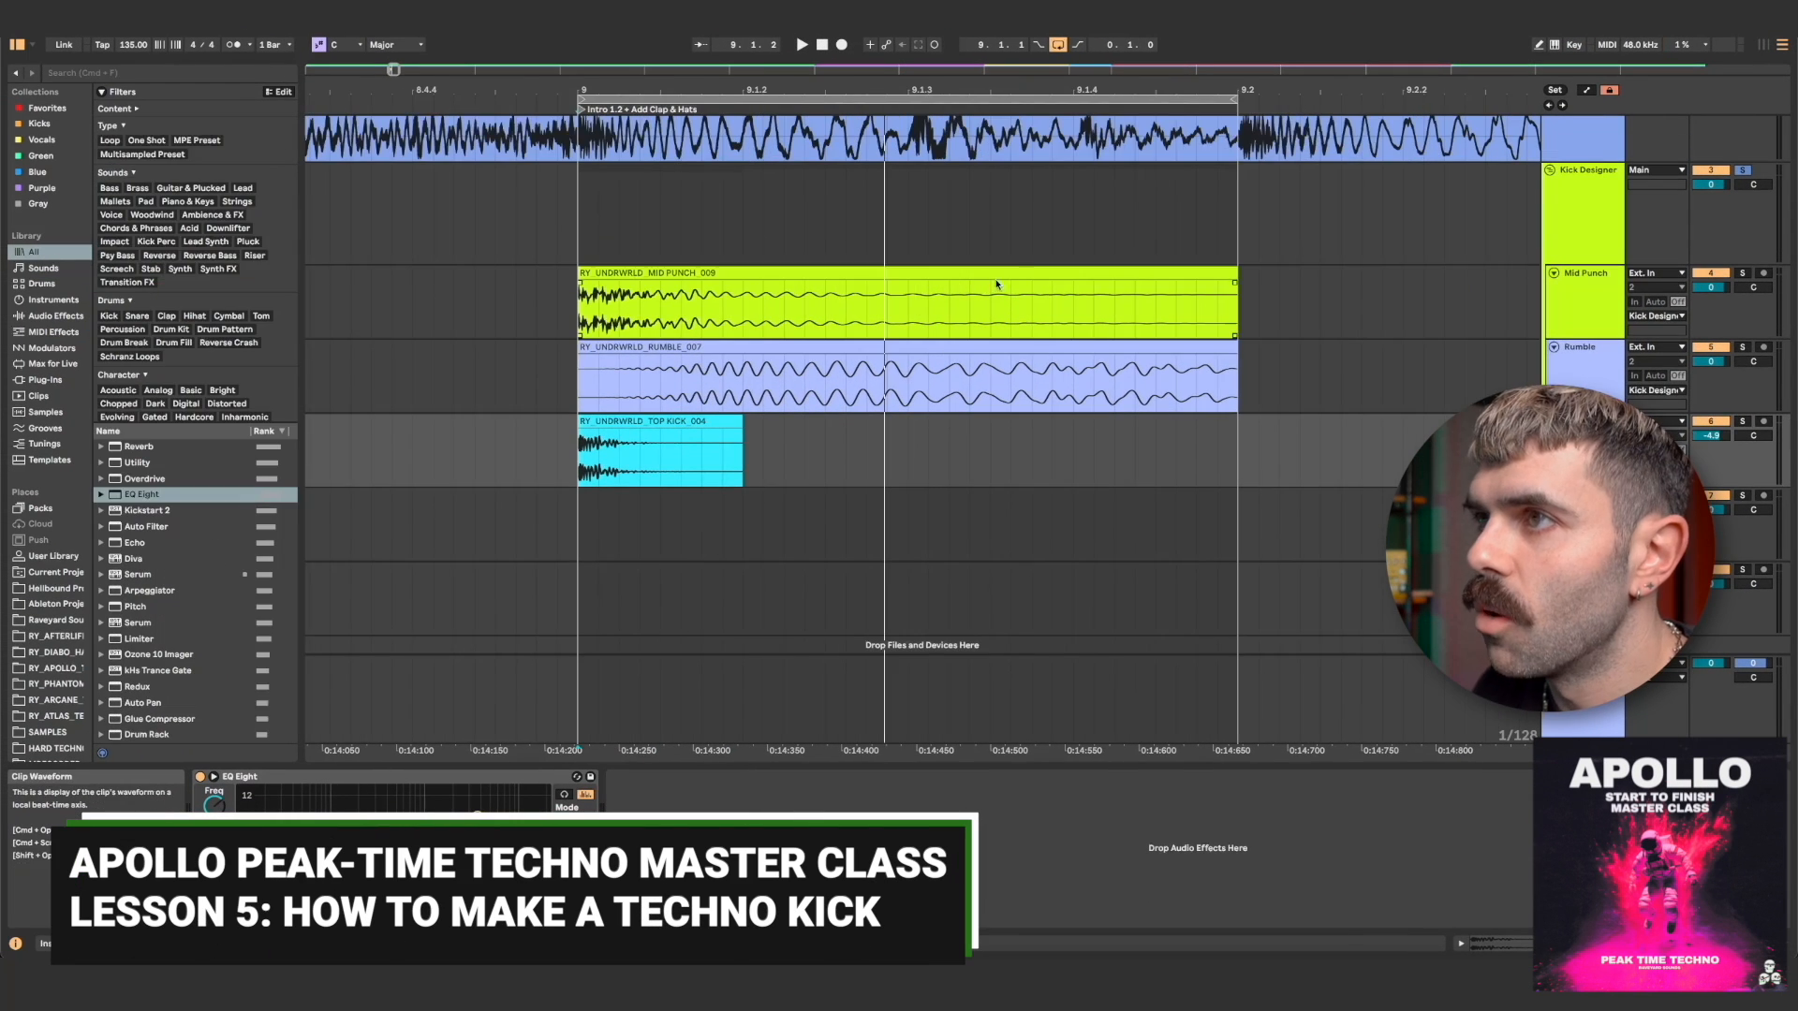
Add a long fade-out to the Mid Punch clip and trim its end to shortly after 9.1.4.
left_click(1188, 274)
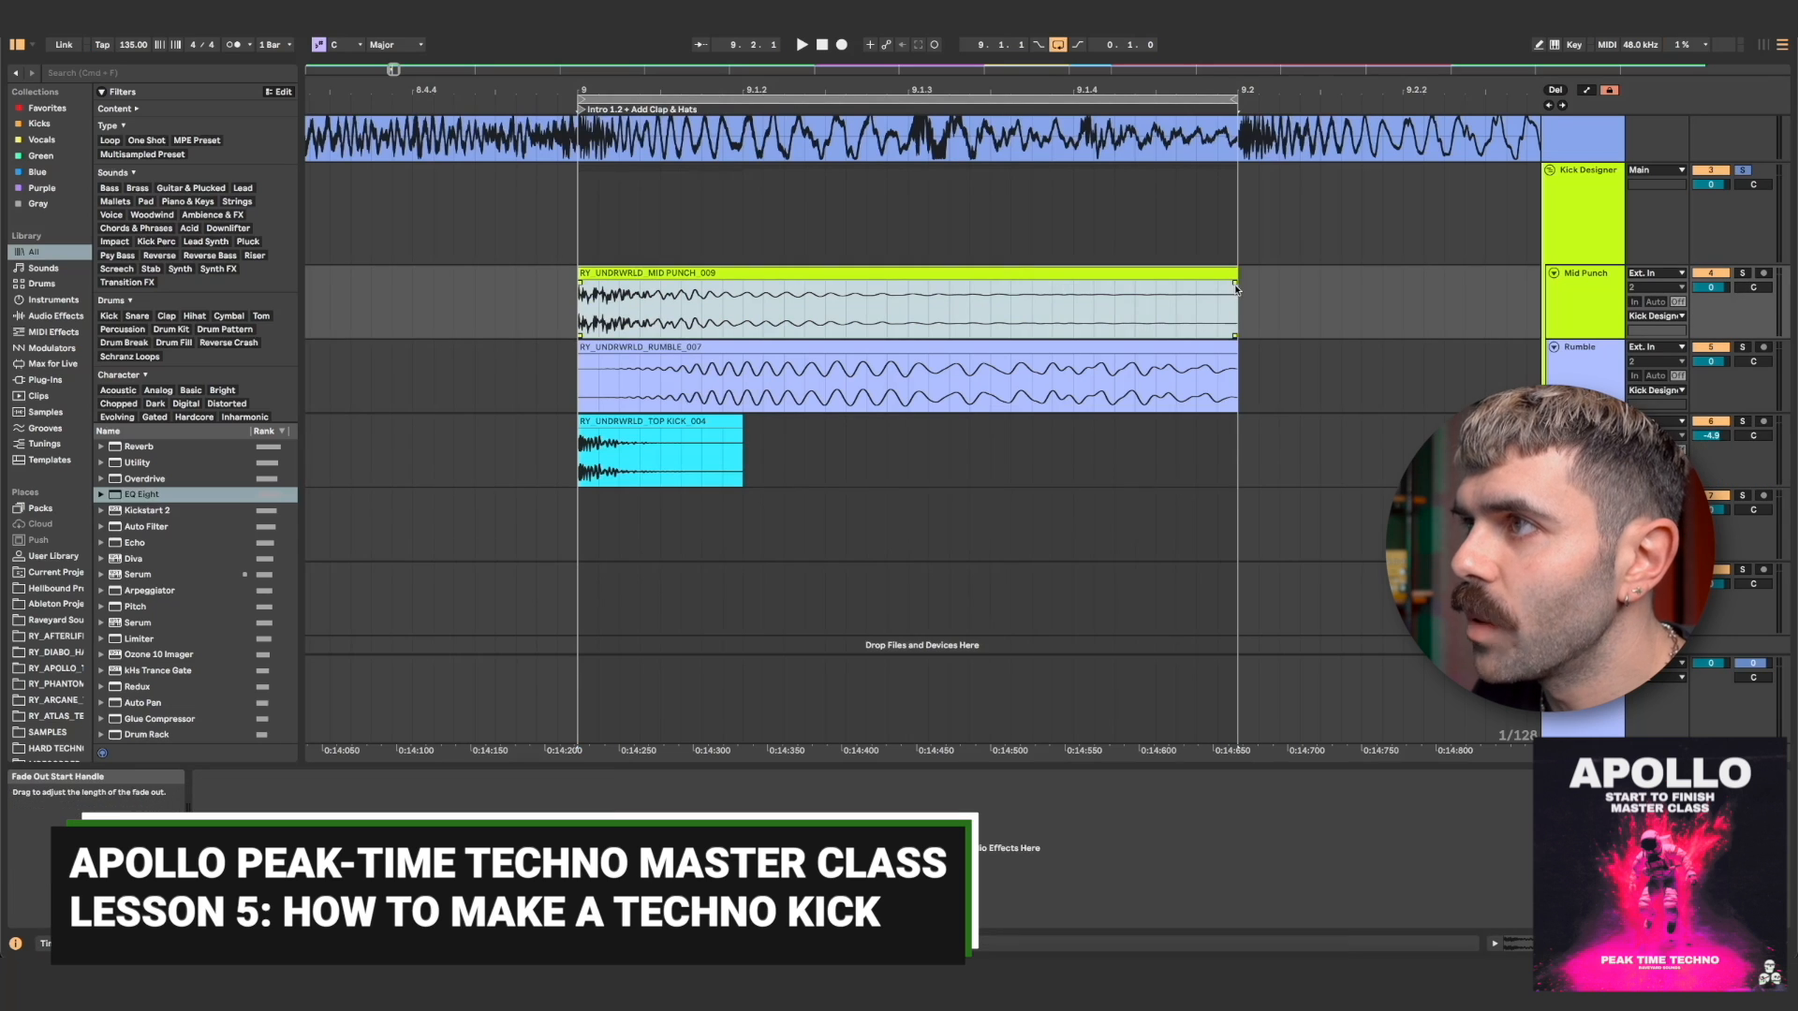
left_click_drag(1236, 288, 925, 289)
left_click_drag(1044, 331, 1039, 332)
left_click_drag(1236, 273, 1134, 273)
left_click(758, 301)
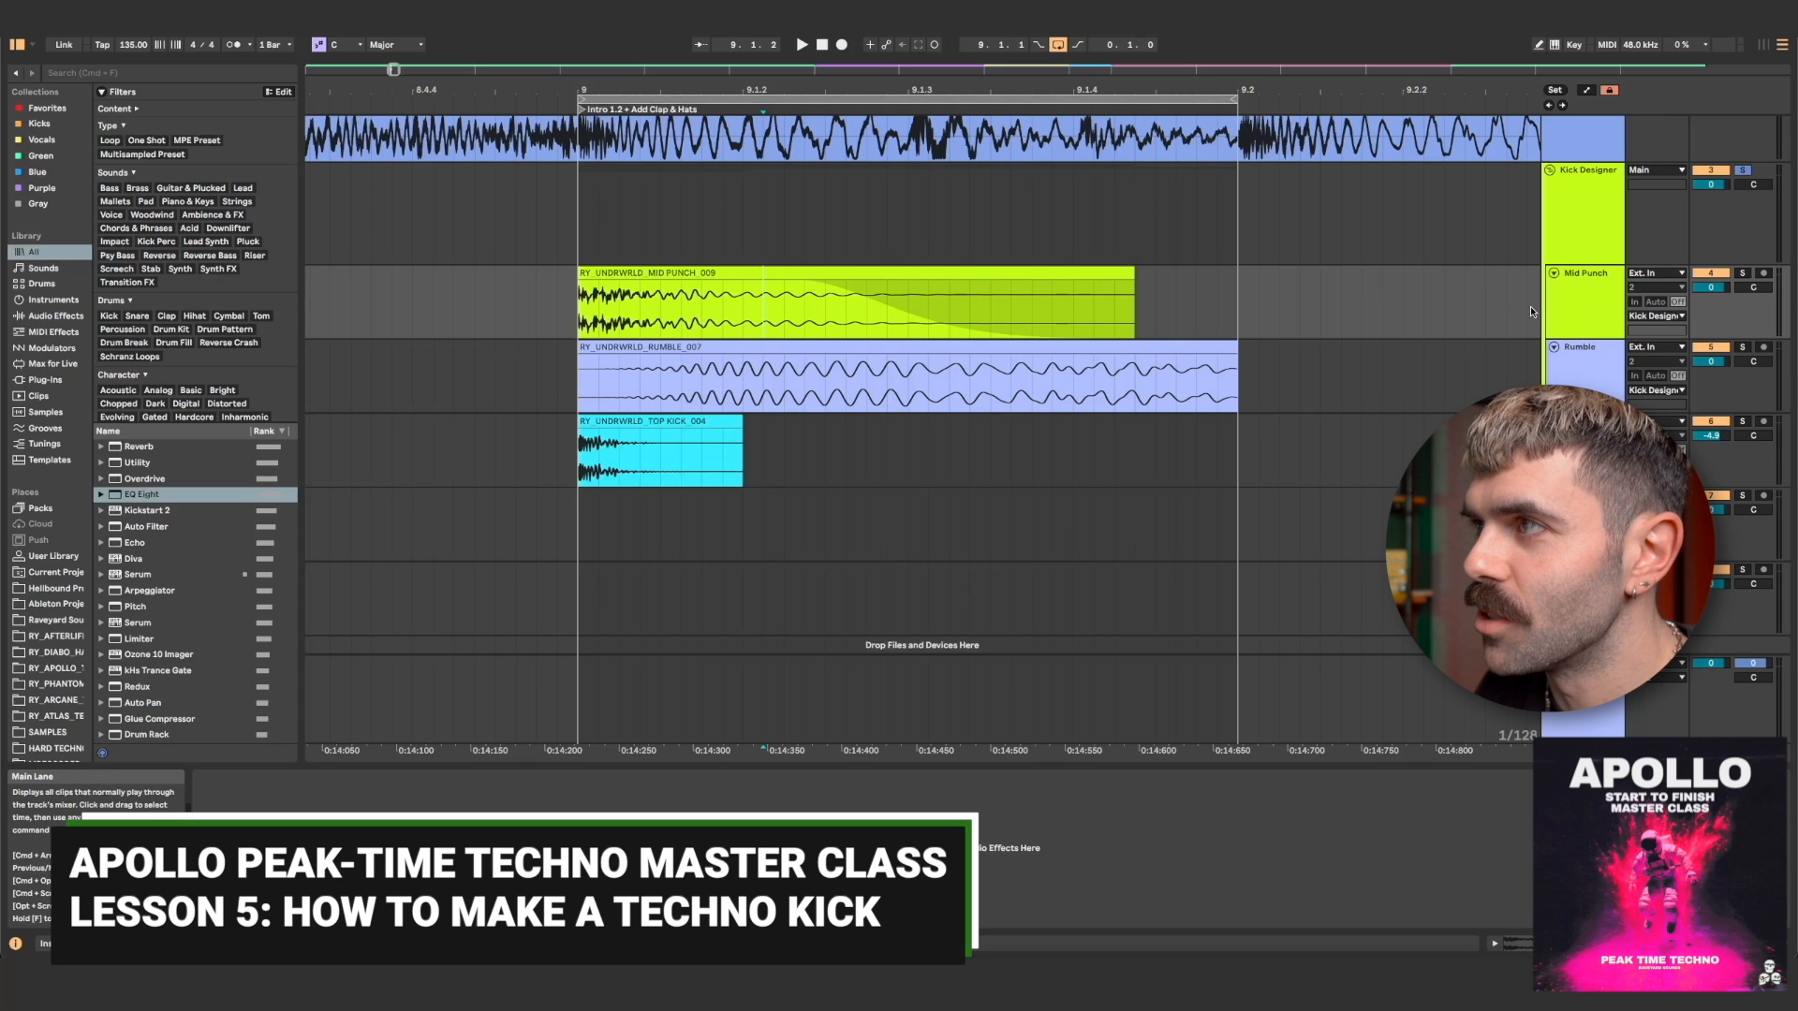
Add an EQ Eight to the Mid Punch track with band 1 as a 12 dB low cut at about 88 Hz.
key("super+f")
type("eq")
key("Return")
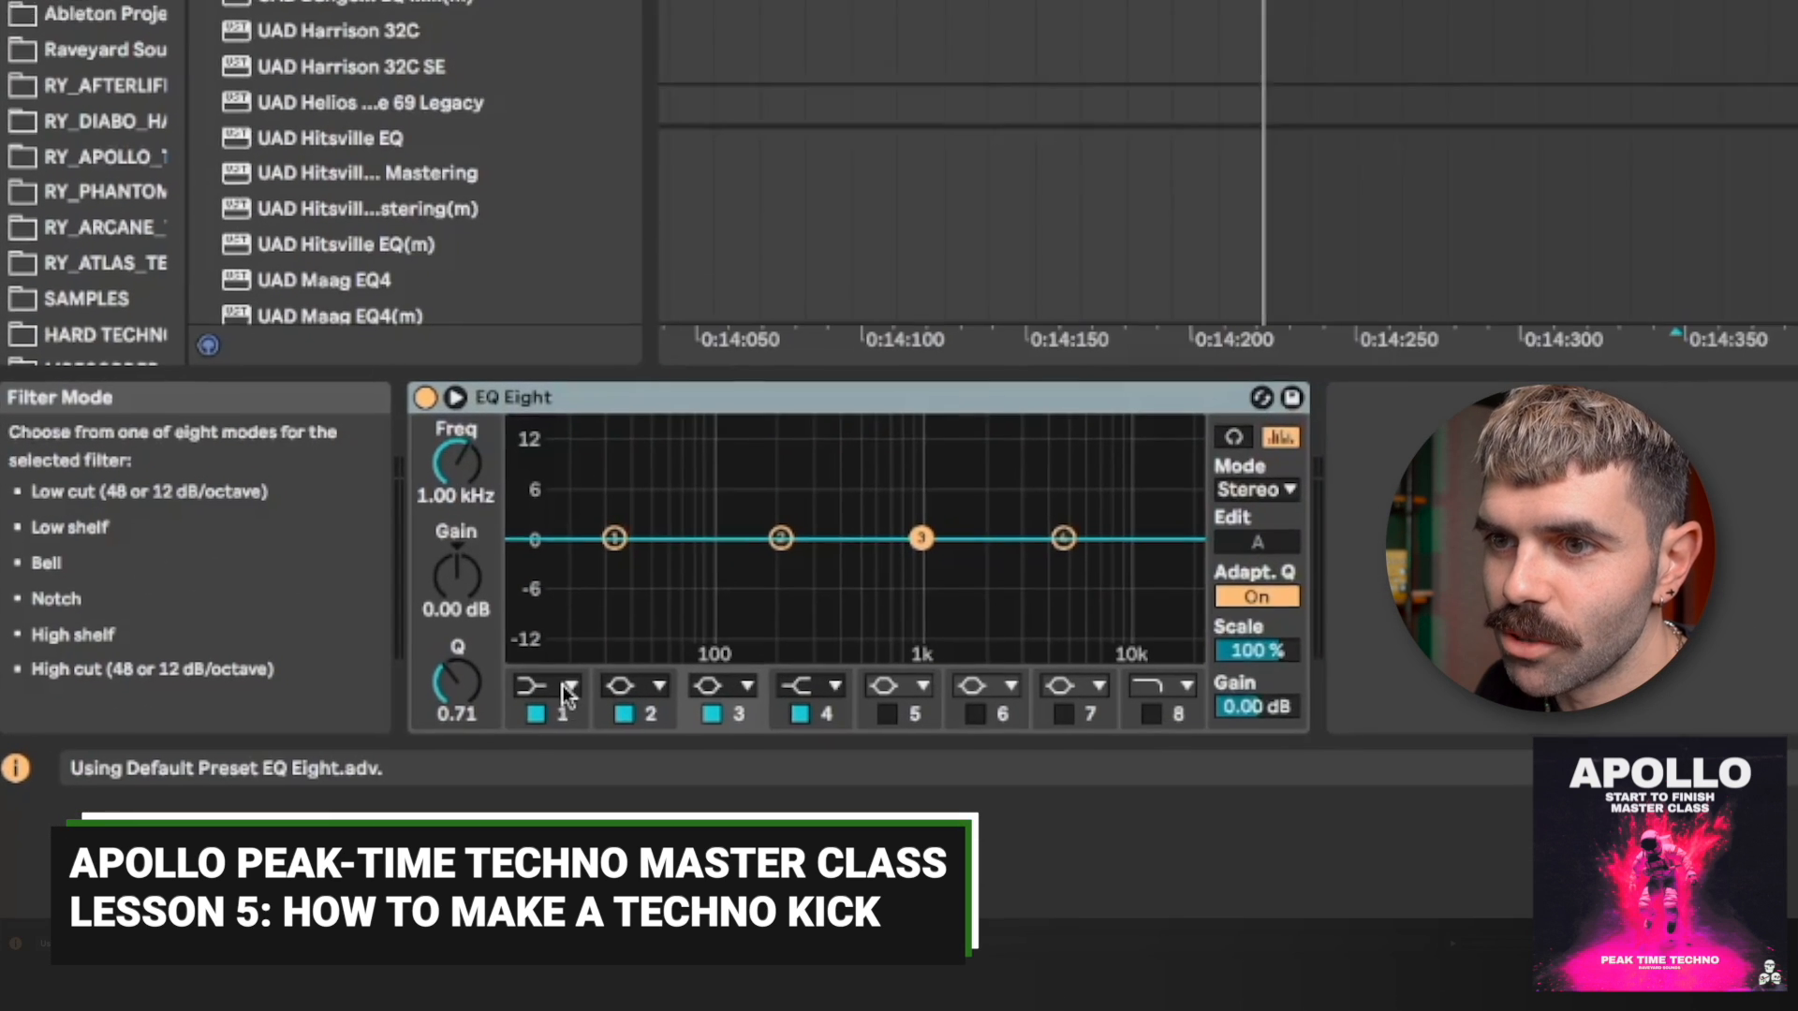
left_click(566, 686)
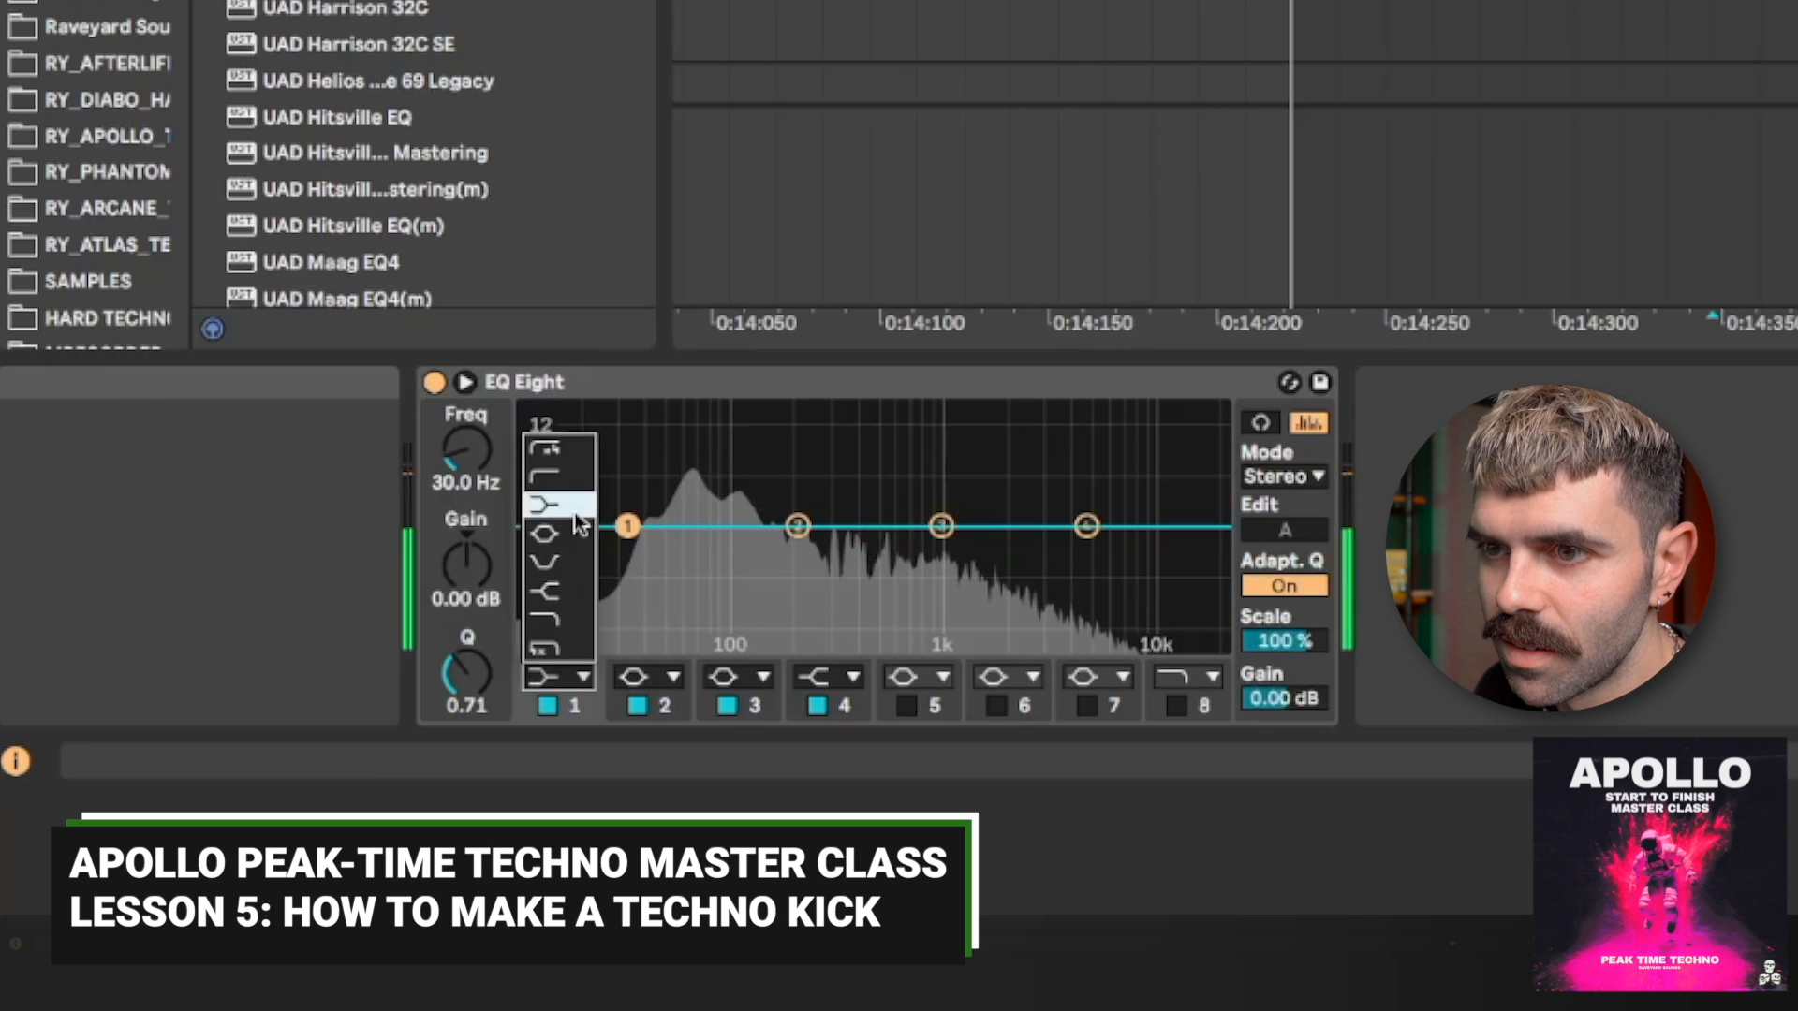
left_click(551, 476)
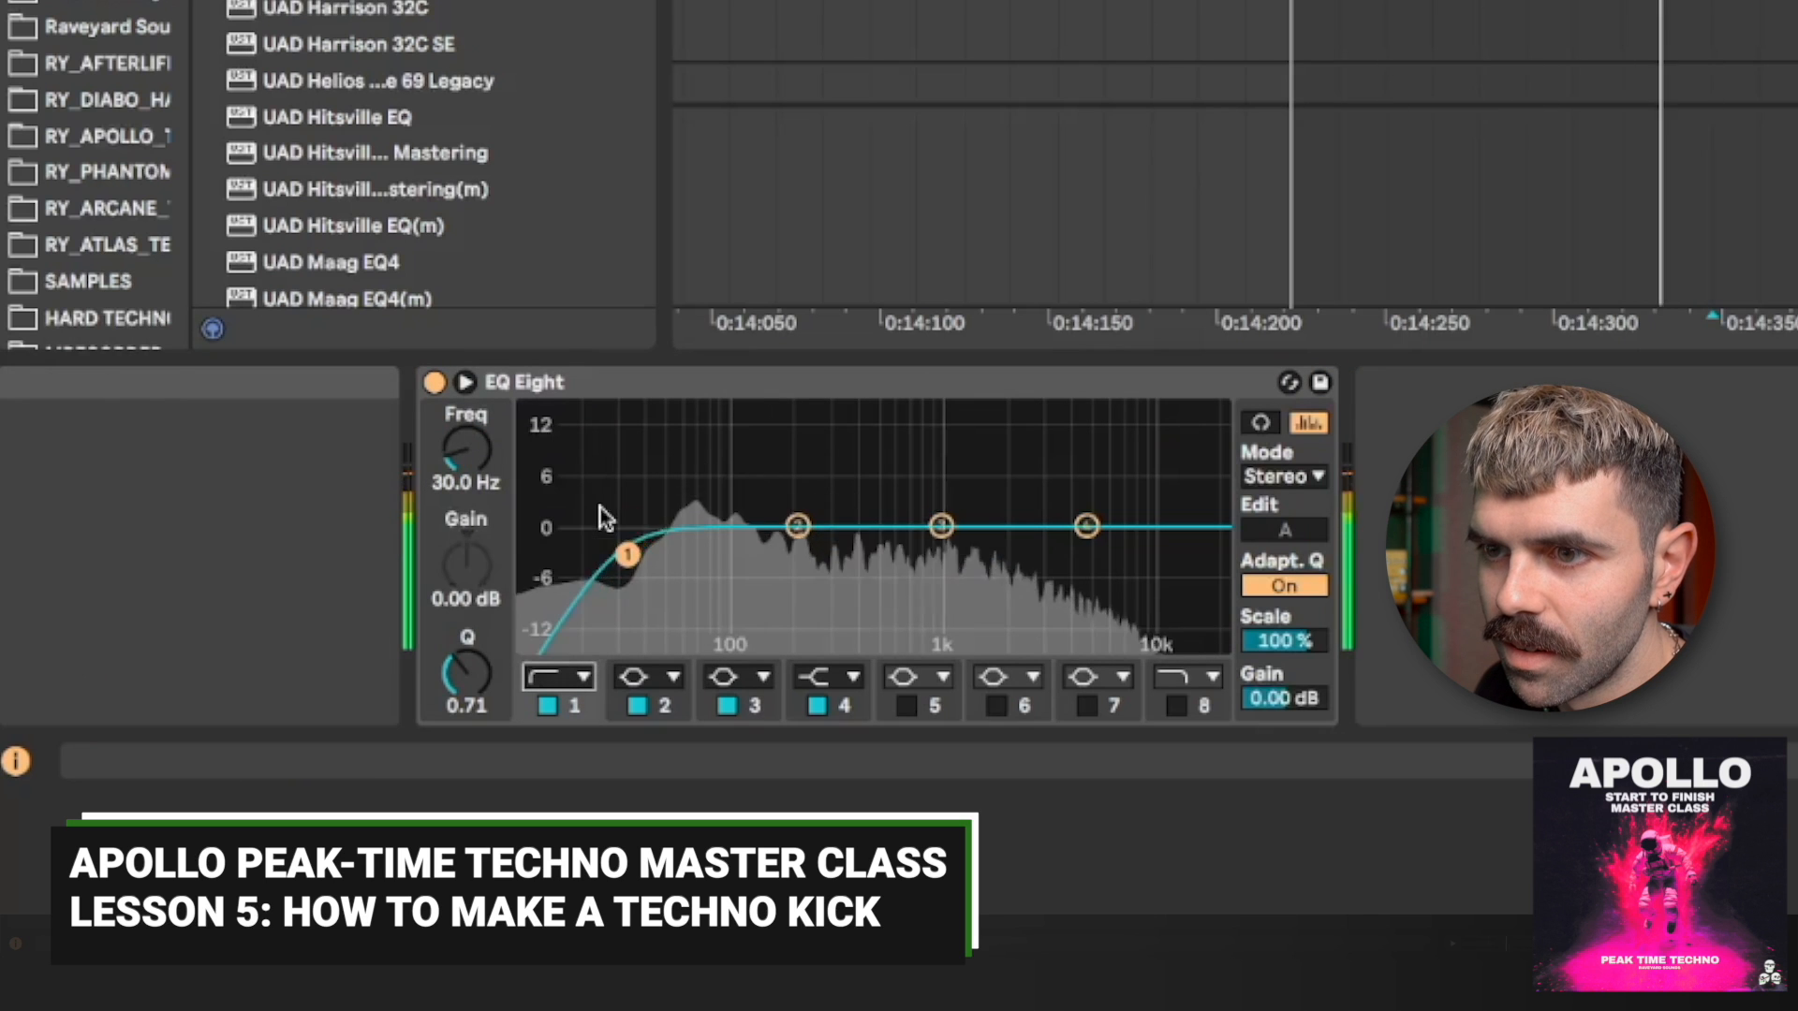
left_click_drag(627, 551, 723, 550)
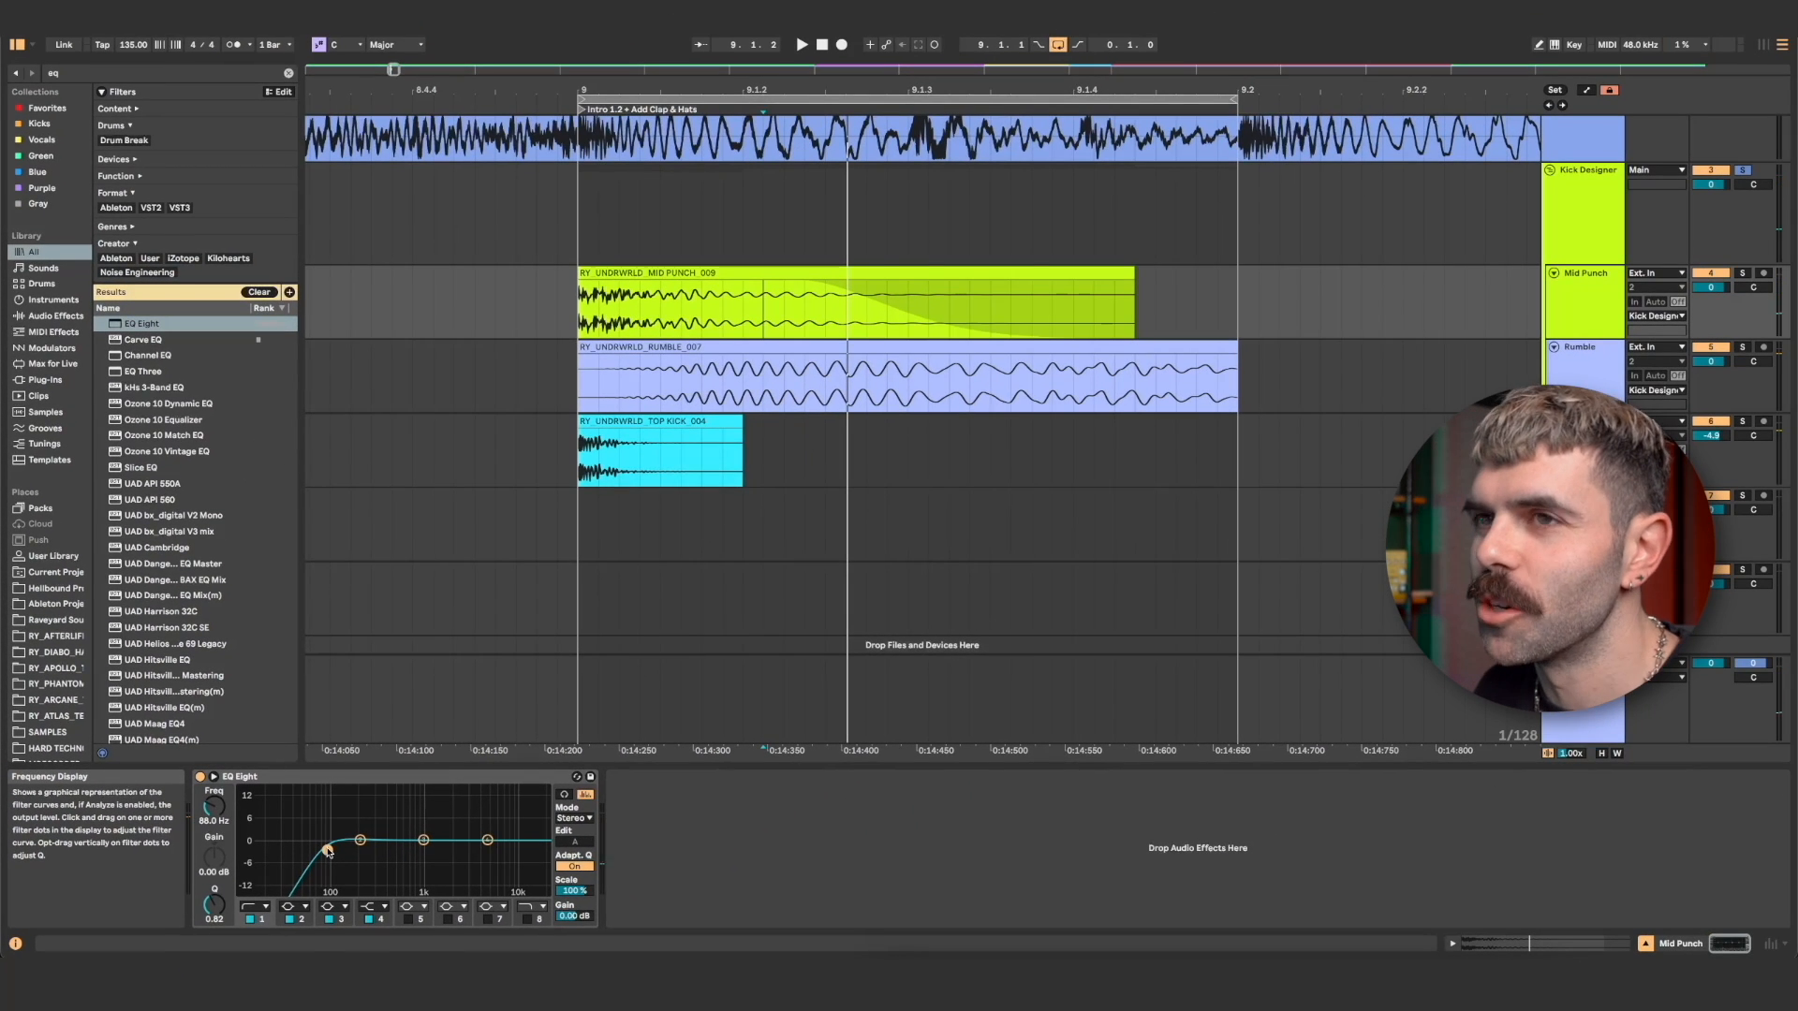
Collapse the Top Kicks folder and audition the samples in the 2. Low Punch Kick folder of the same pack.
left_click(55, 636)
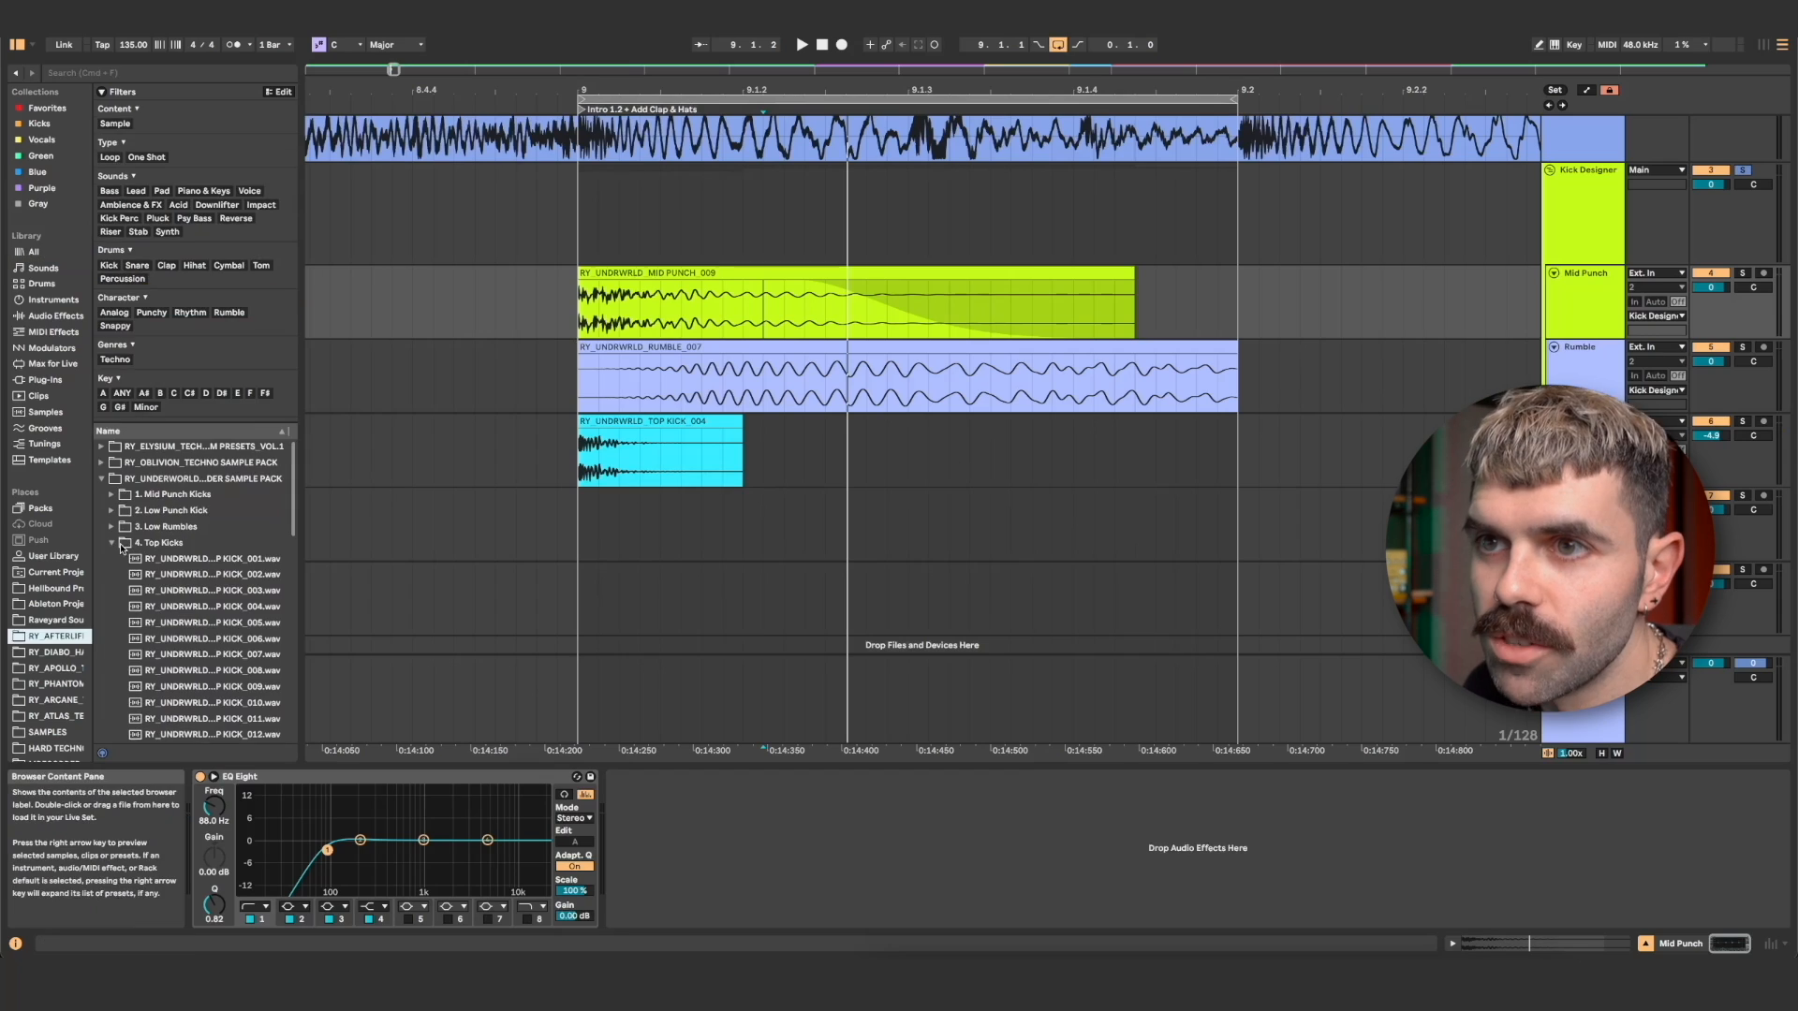
left_click(112, 543)
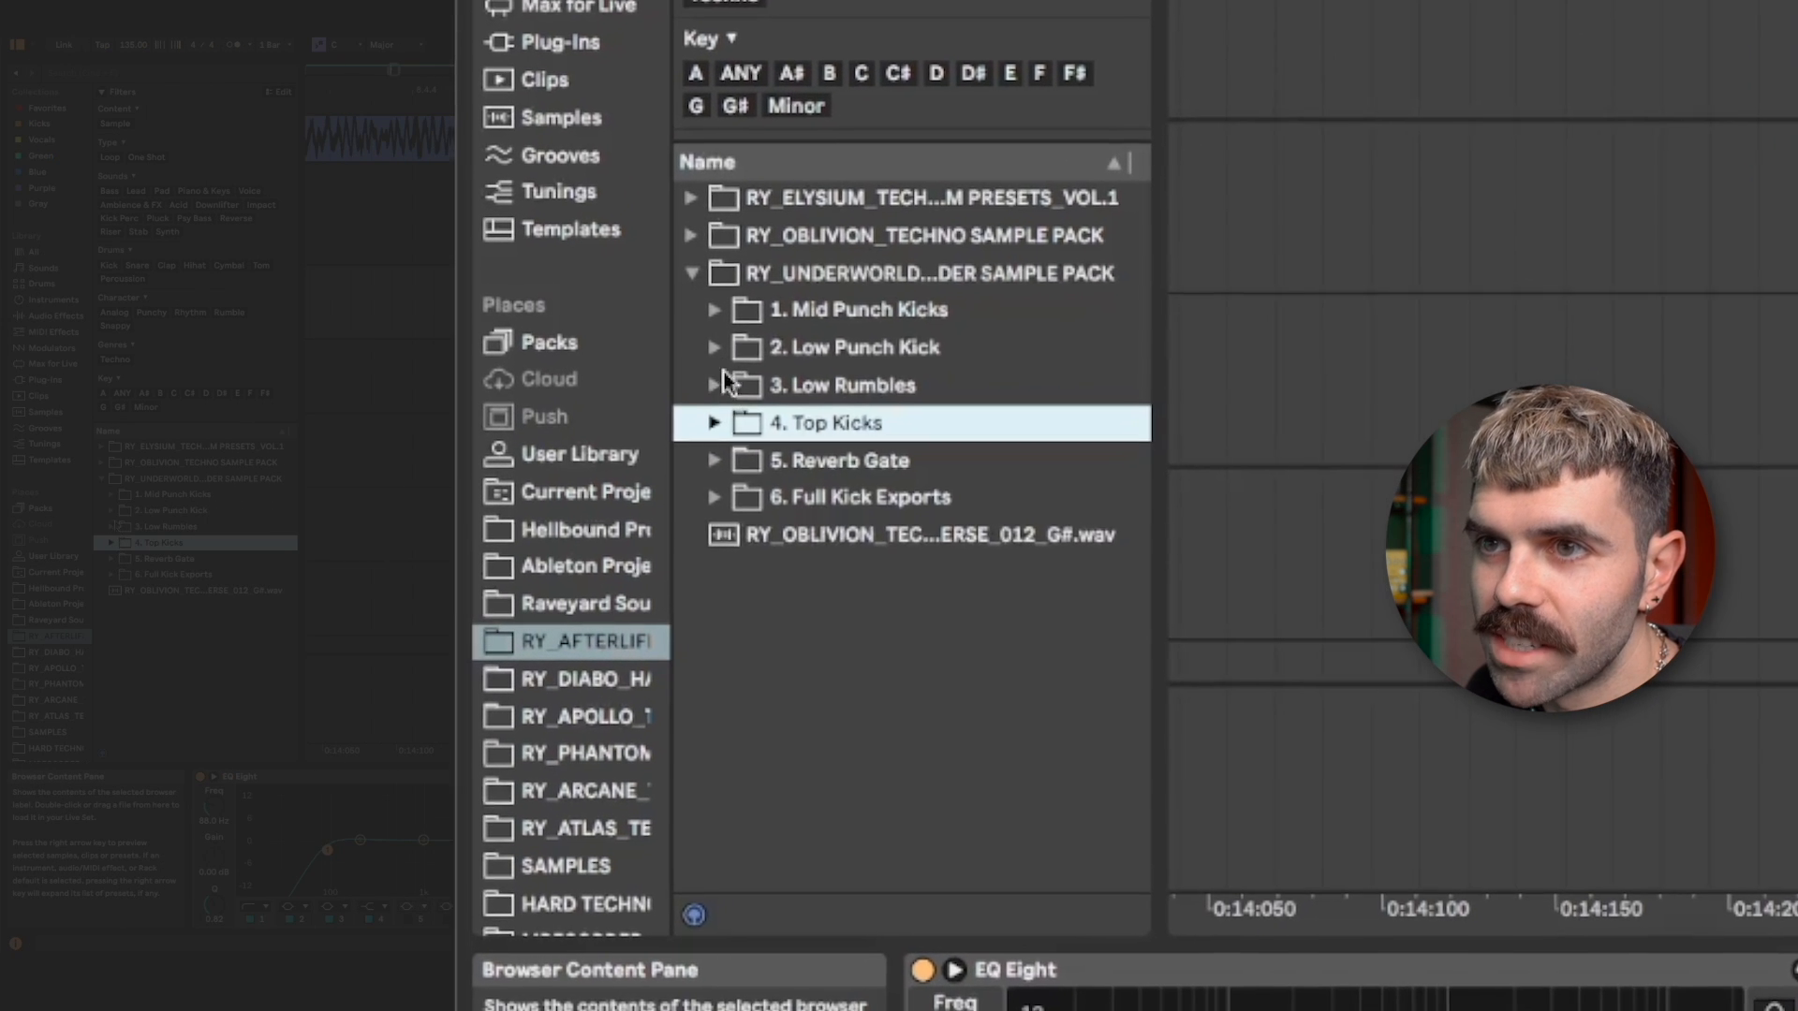
left_click(587, 381)
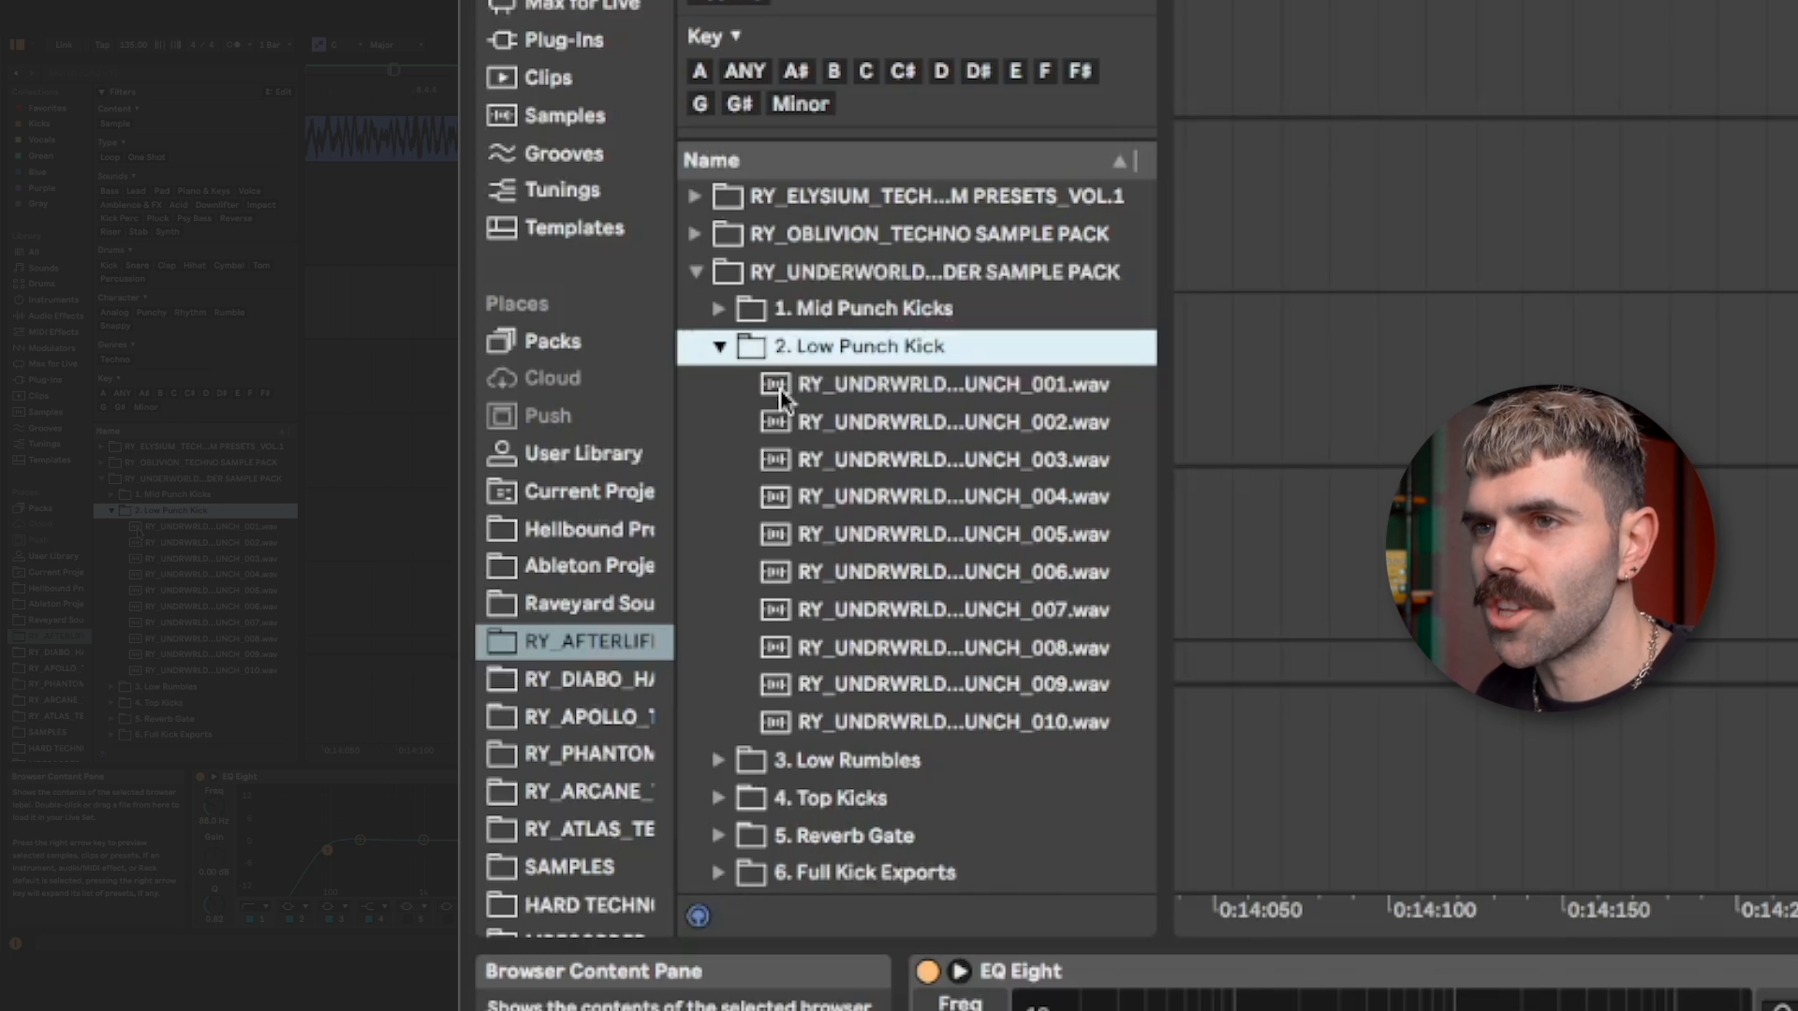
key("Down")
key("Down")
key("Down")
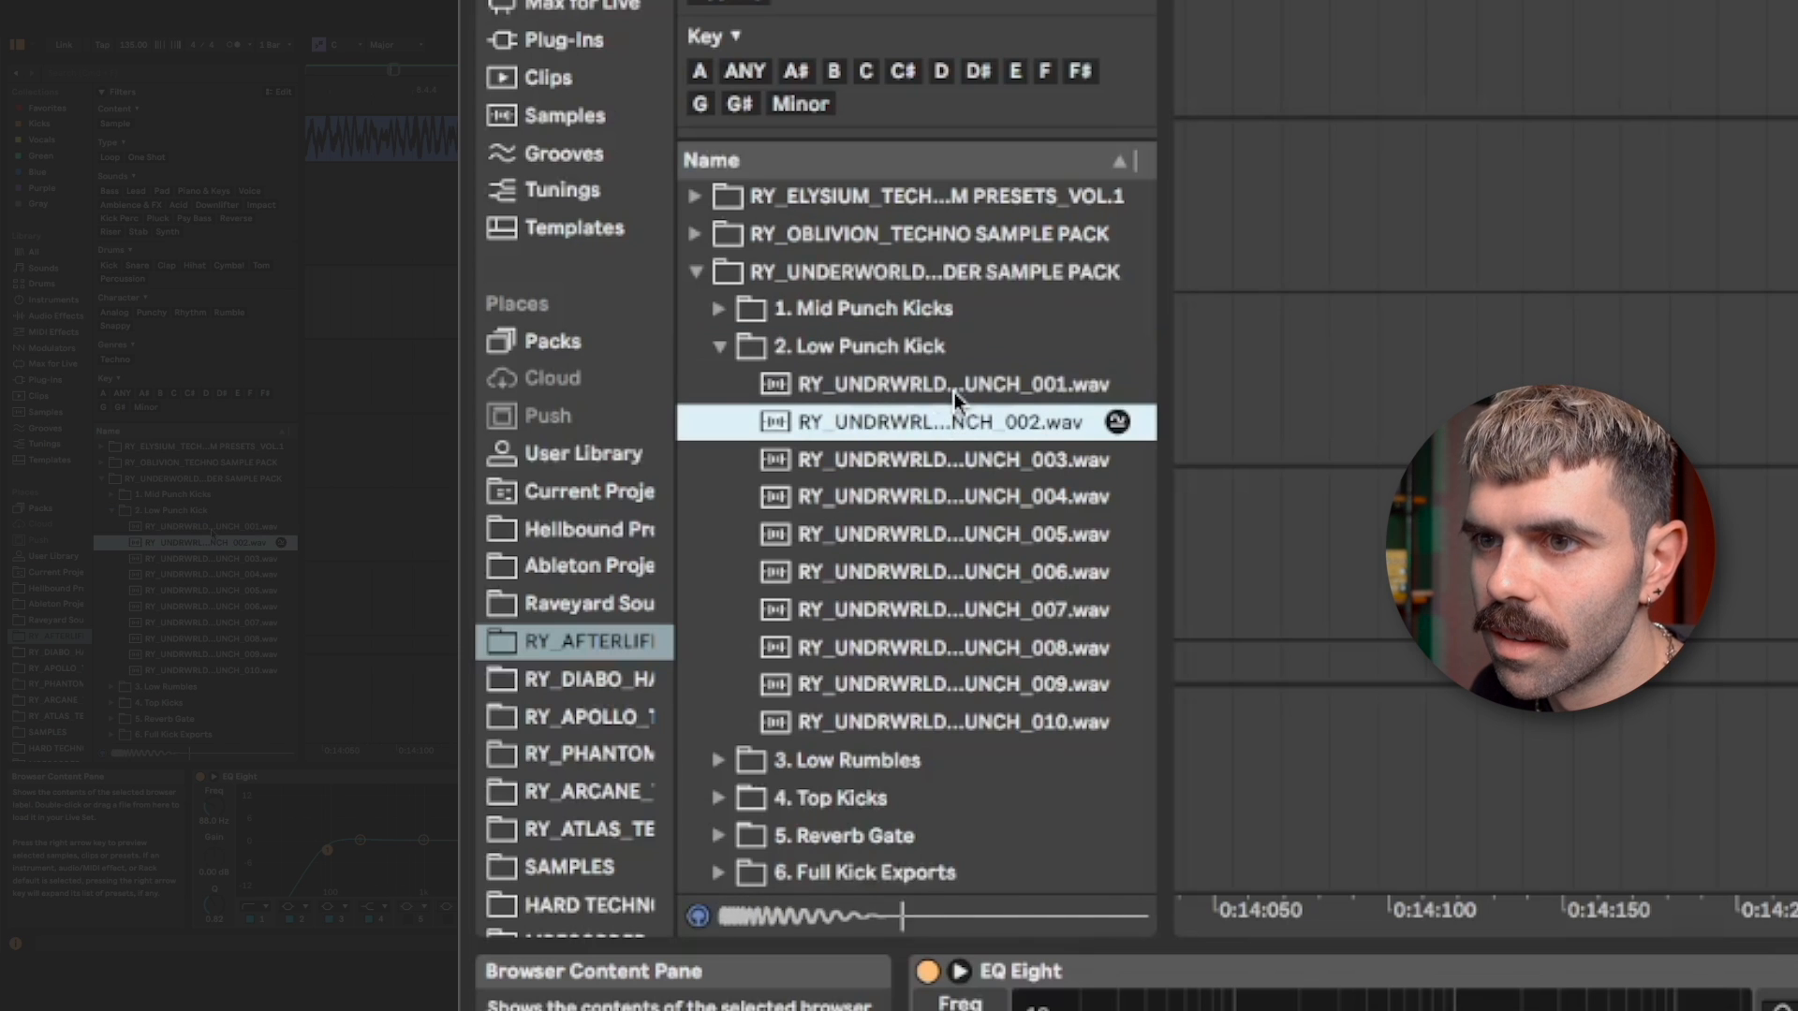
key("Down")
key("Down")
key("Down")
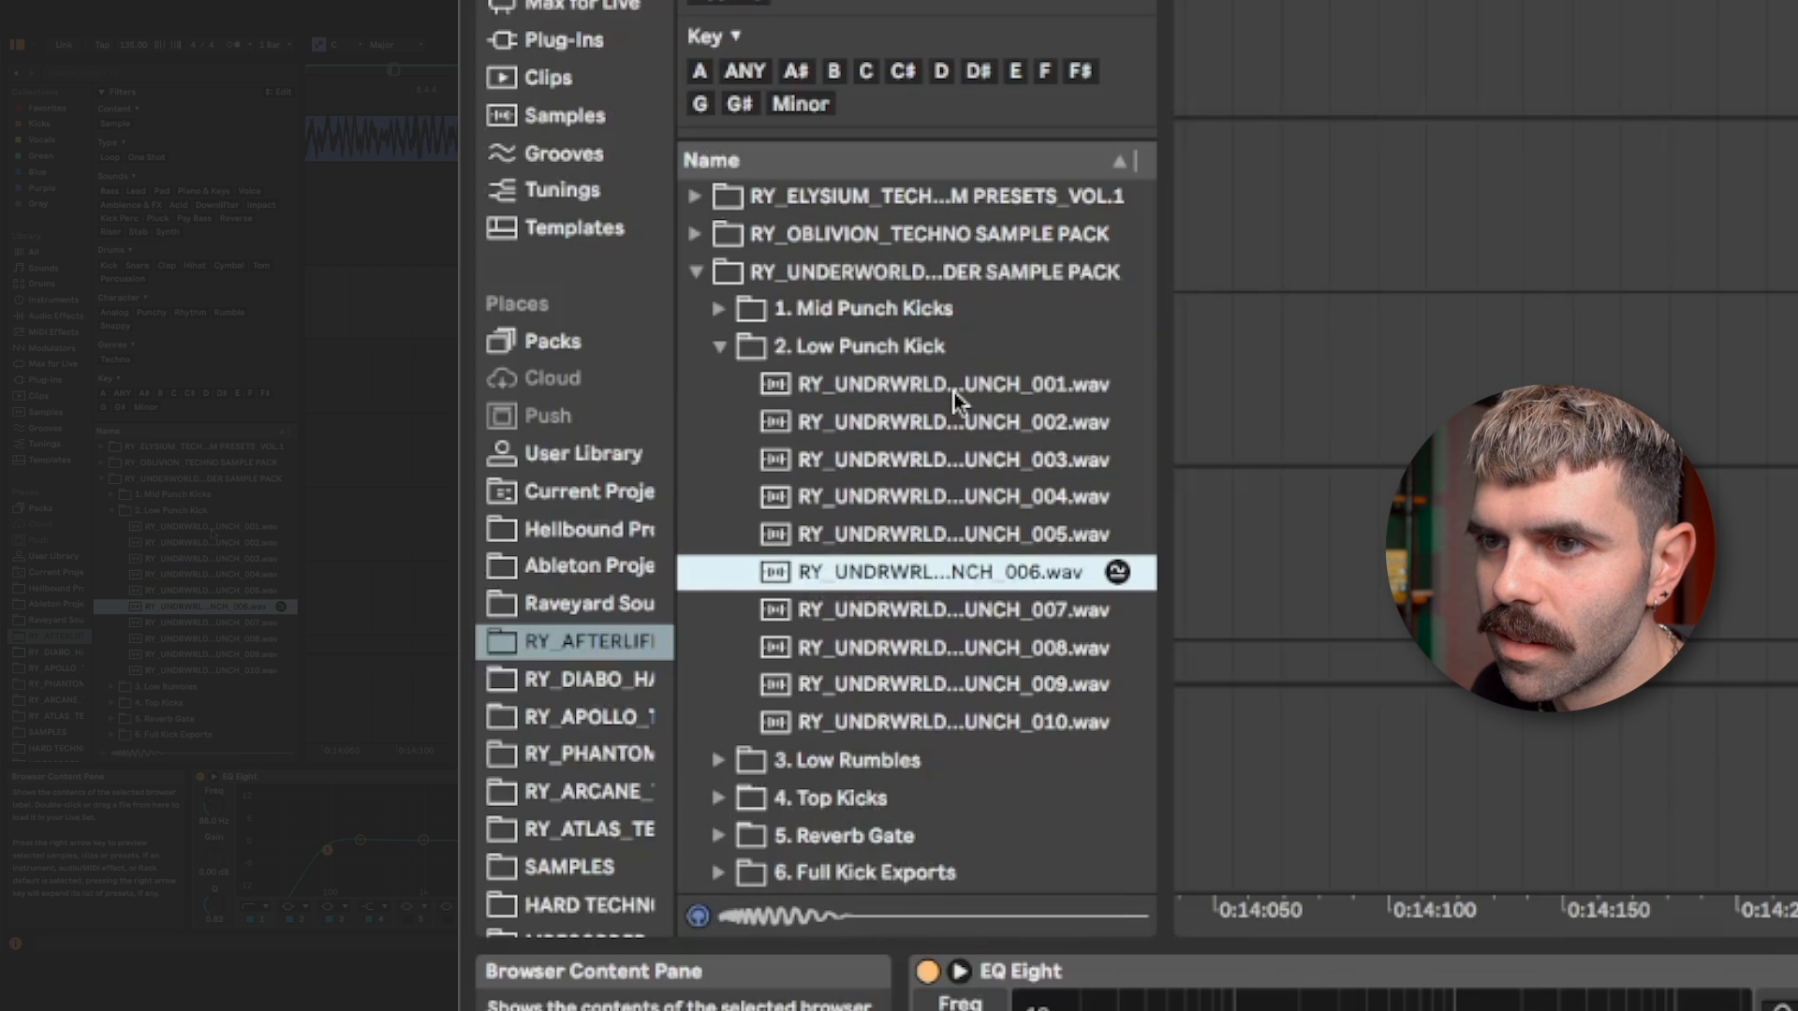
key("Down")
key("Down")
key("Down")
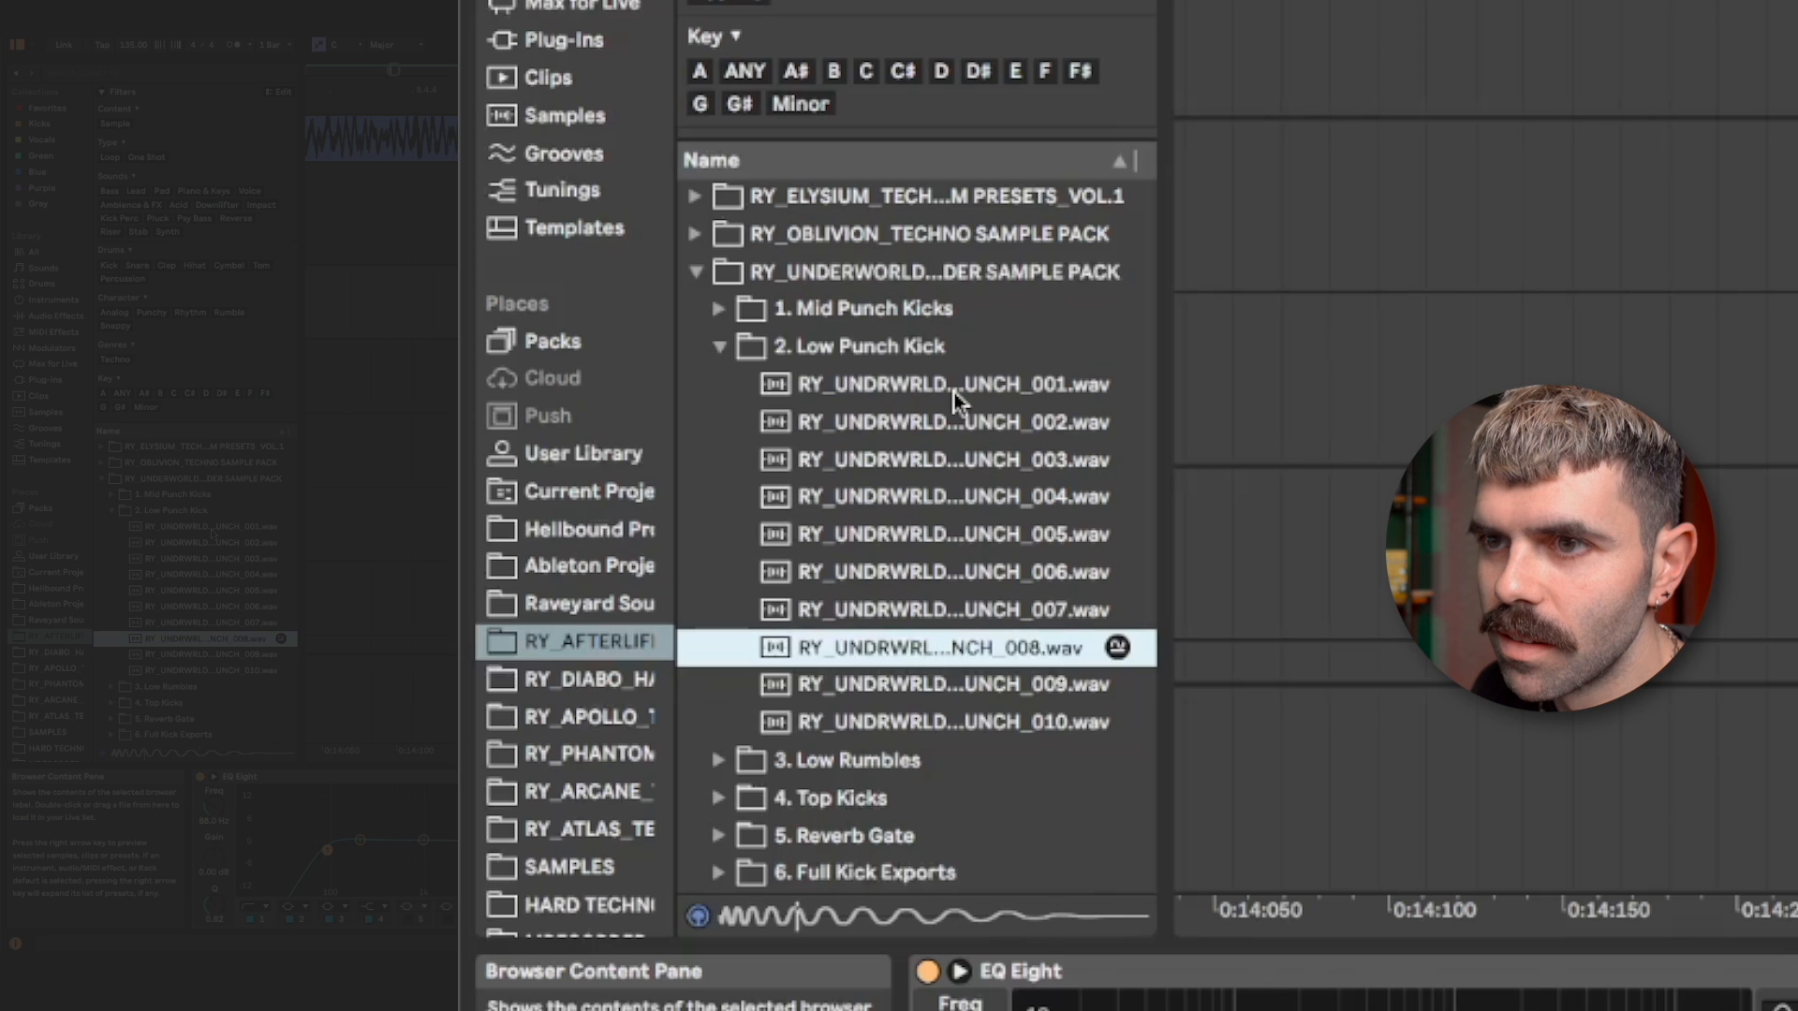
key("Down")
key("Up")
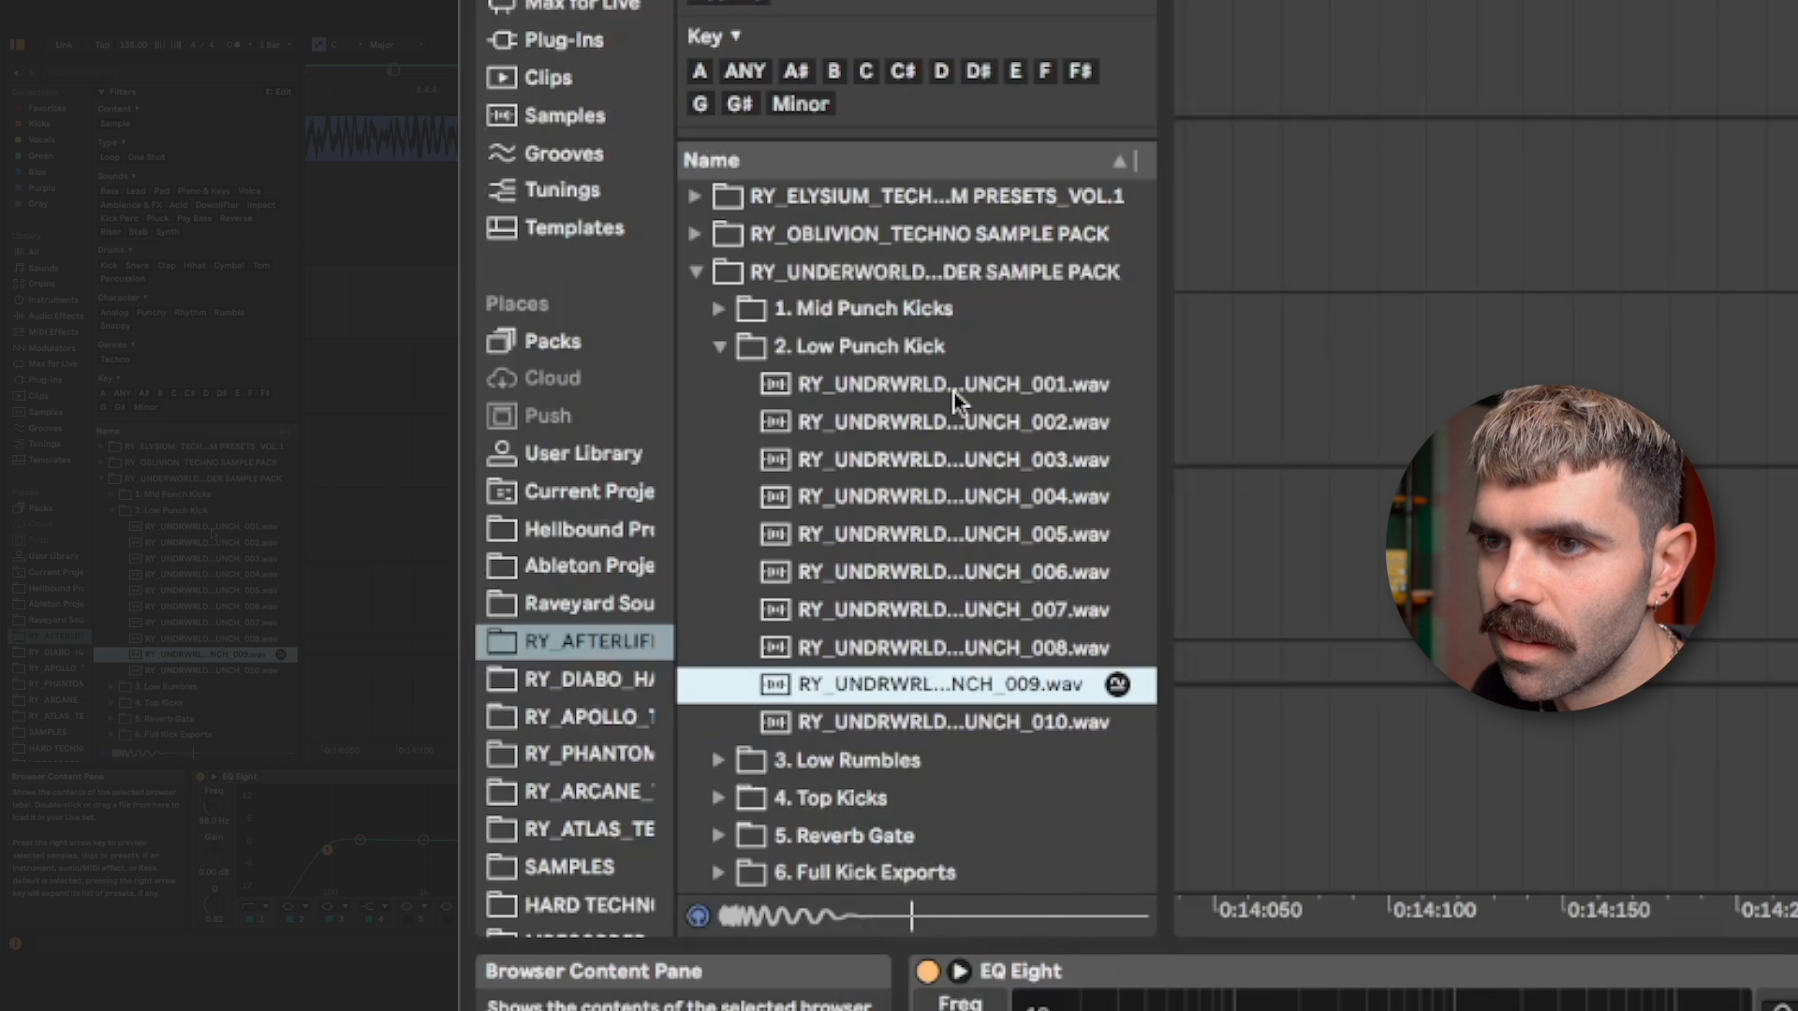
Place RY_UNDRWRLD_LOW PUNCH_009 on the Low Punch track at 9.1.1 and shift it slightly later, just behind the other layers' attack.
left_click_drag(939, 685, 593, 517)
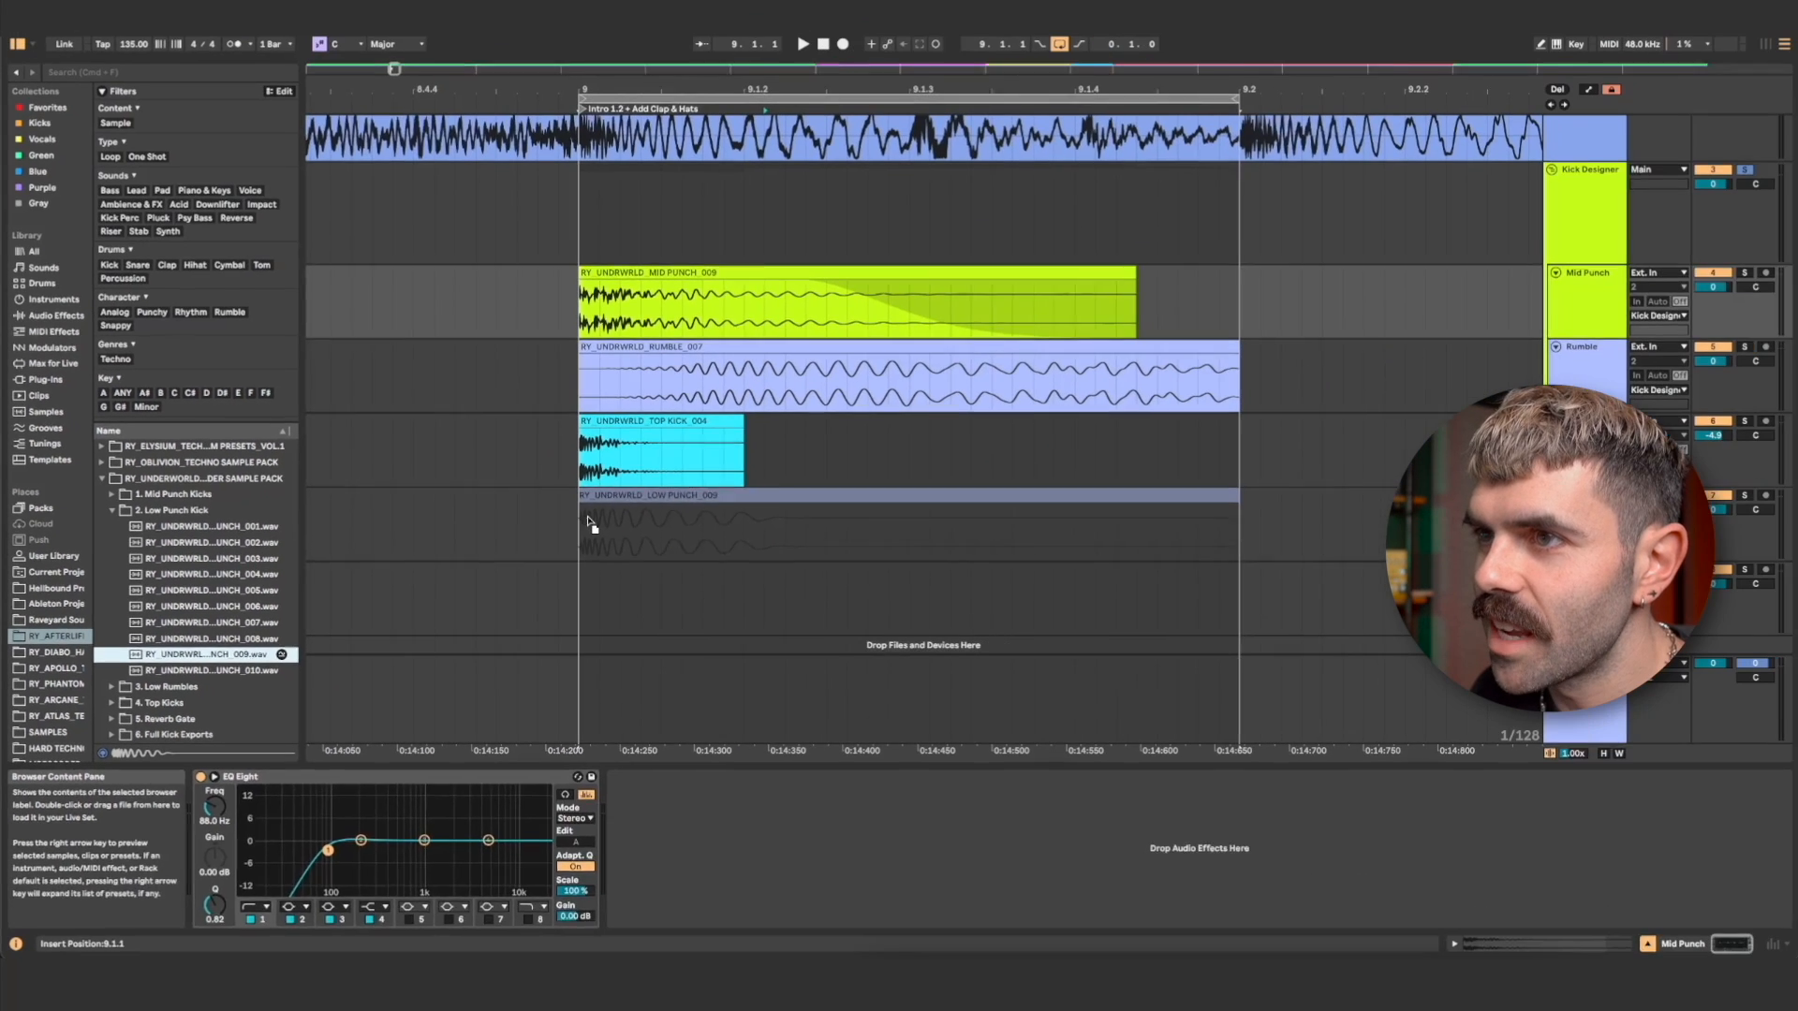
left_click(609, 499)
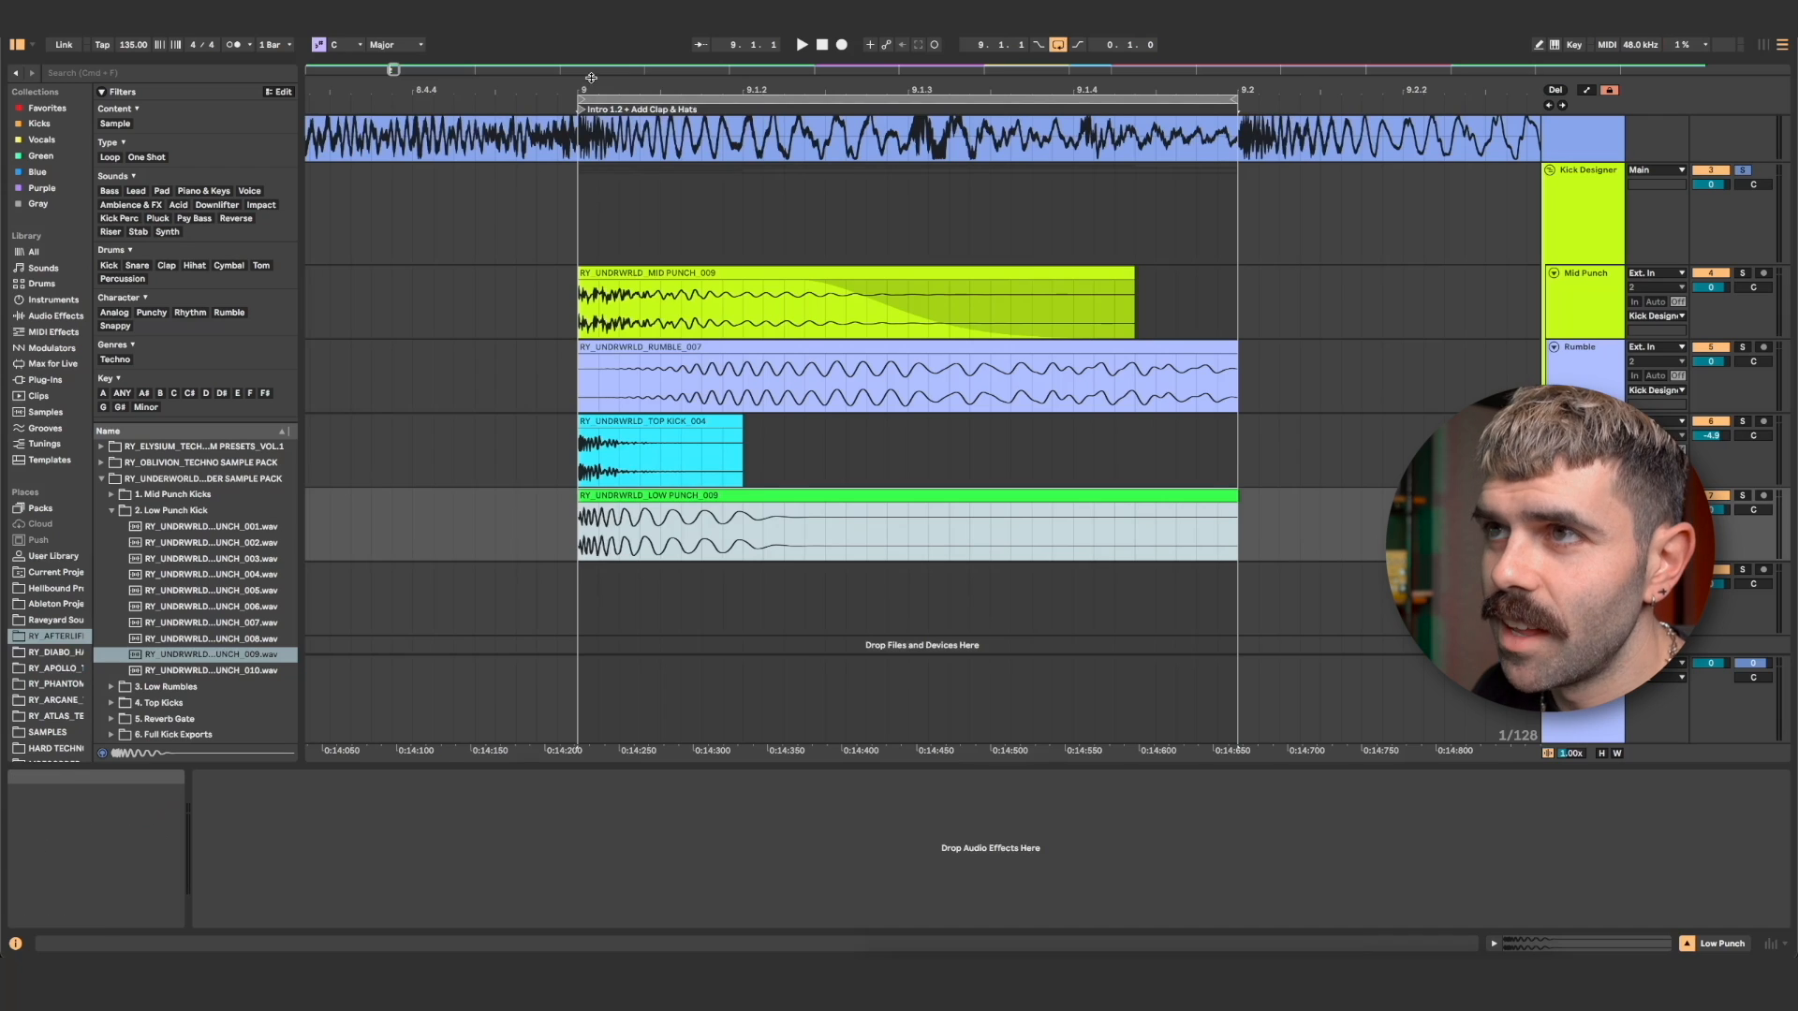
left_click_drag(609, 91, 495, 117)
left_click_drag(493, 497, 513, 500)
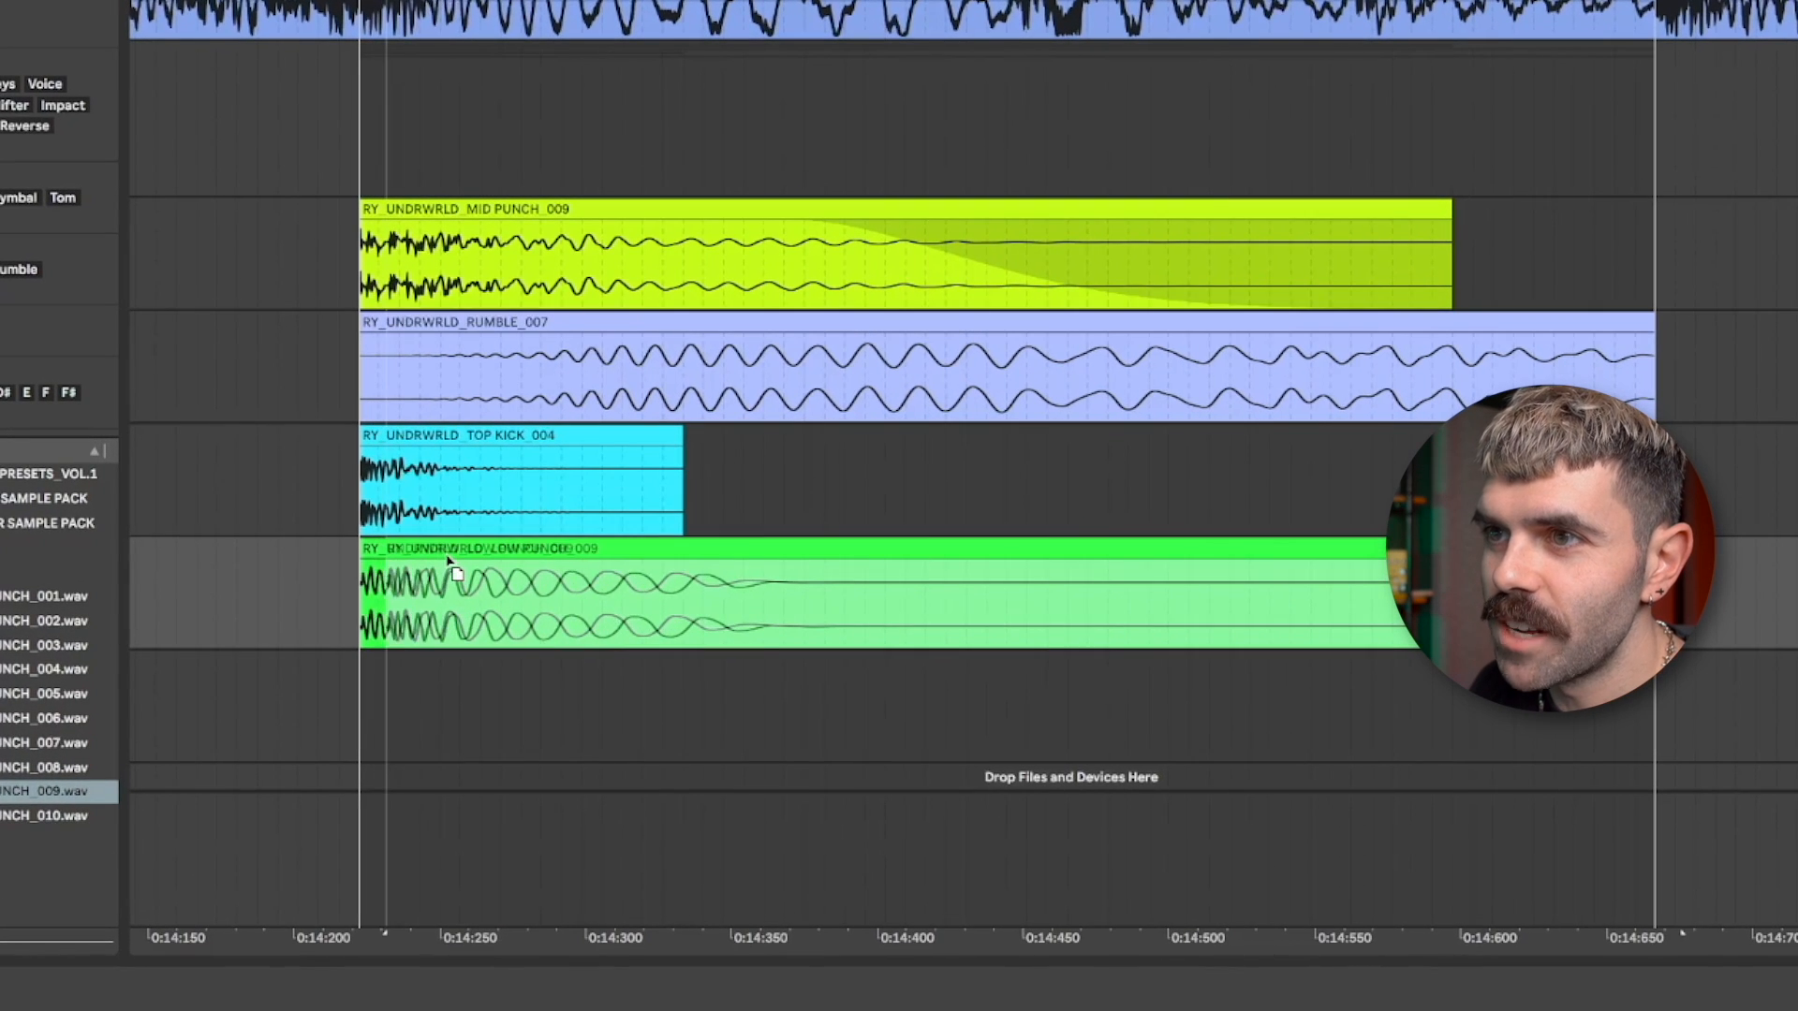
left_click_drag(449, 560, 407, 571)
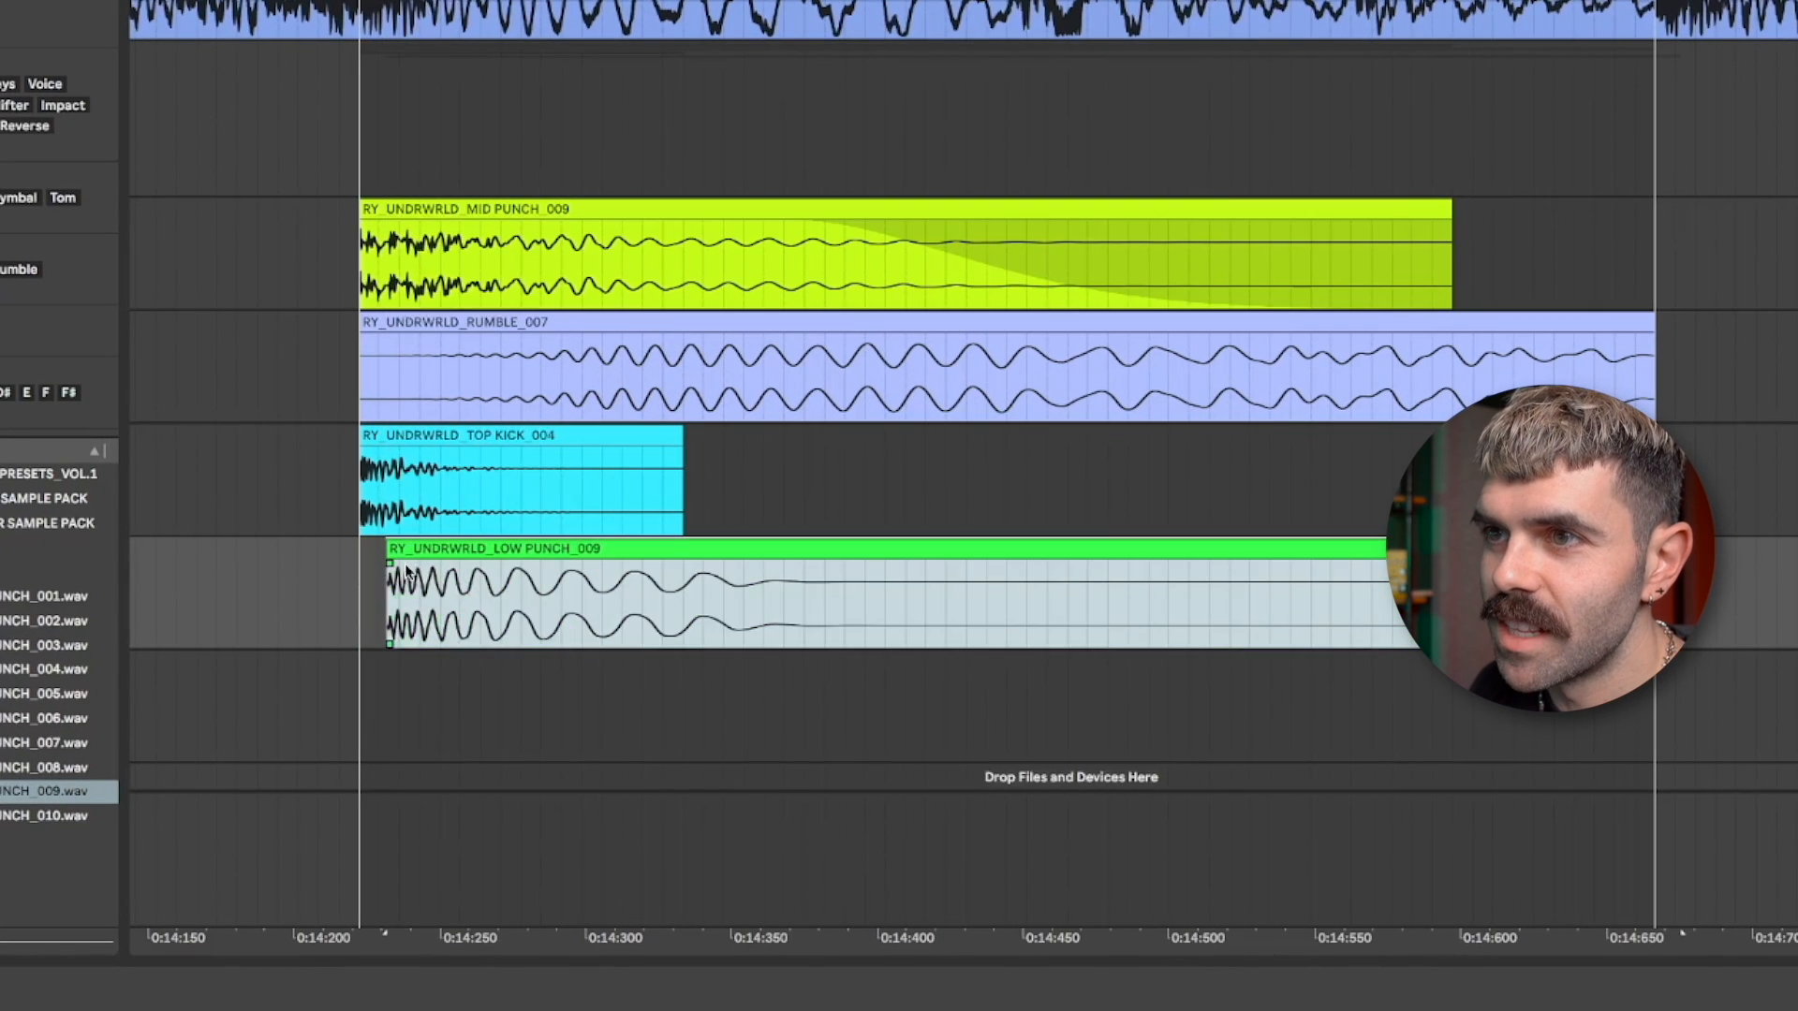
left_click(391, 571)
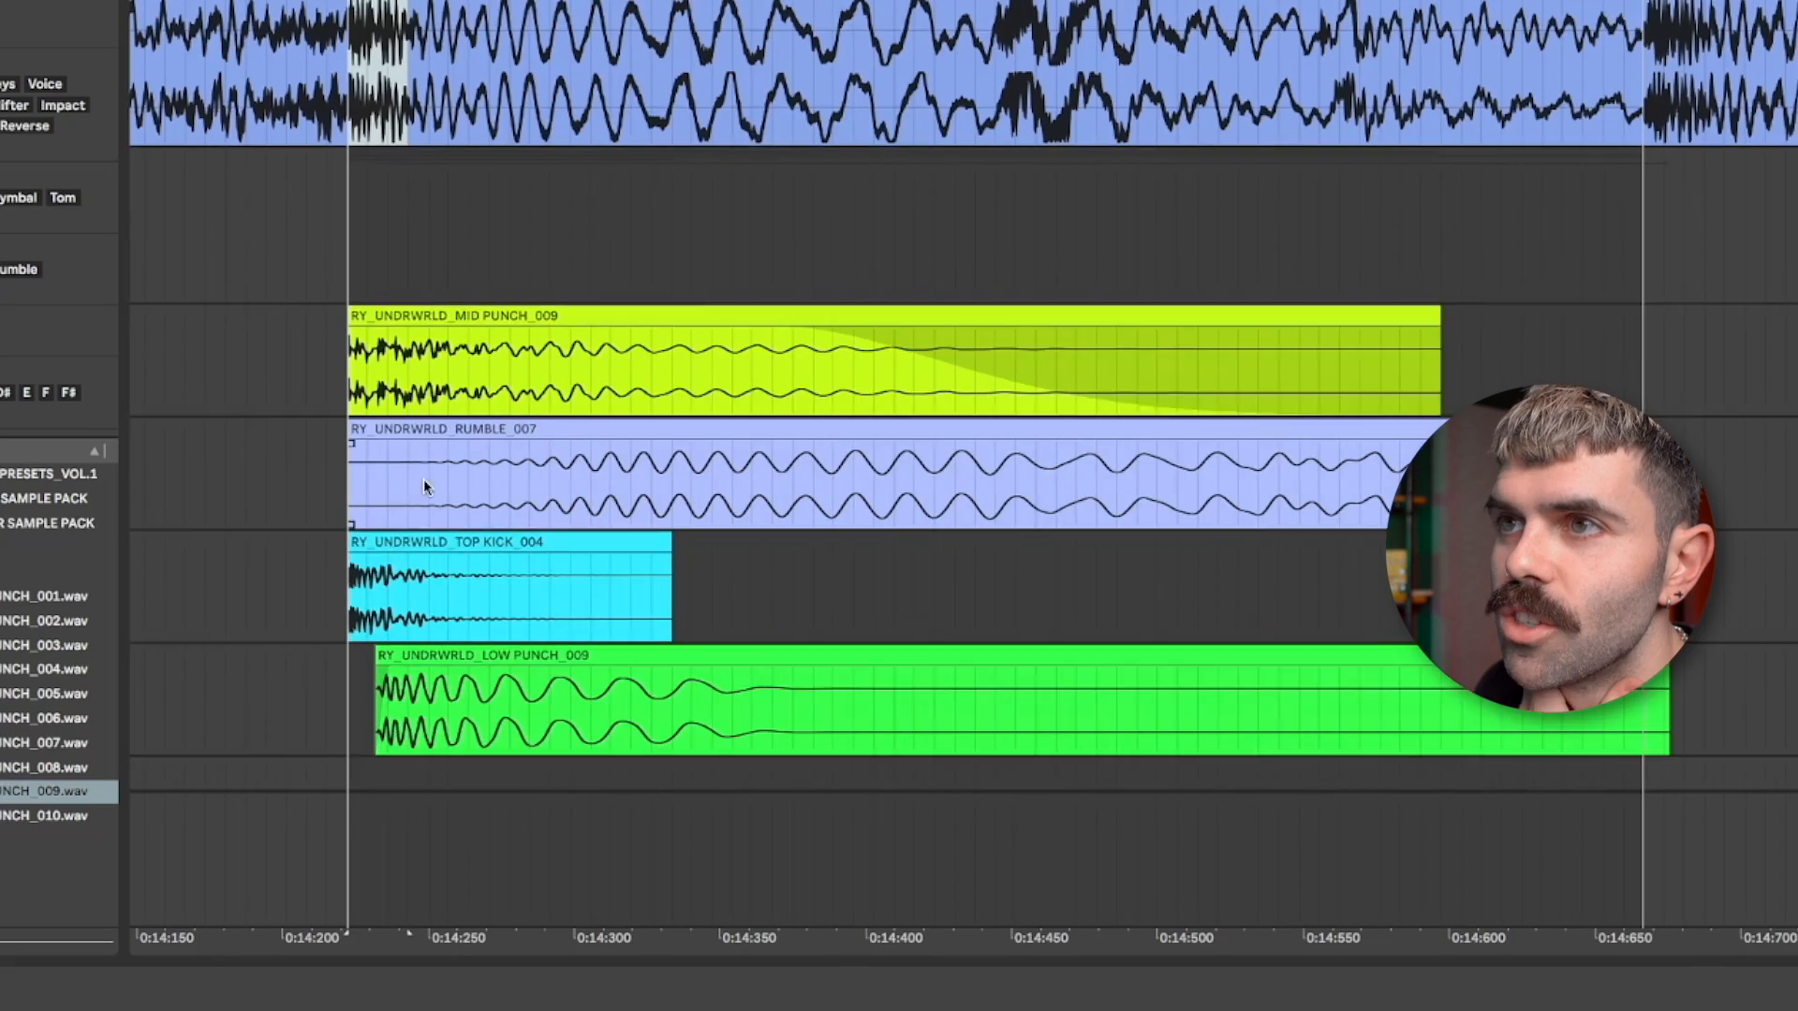
Examine the attack of the reference kick waveform above the group, and compare the loop with the Low Punch track muted and unmuted.
scroll(425, 485, "up", 2)
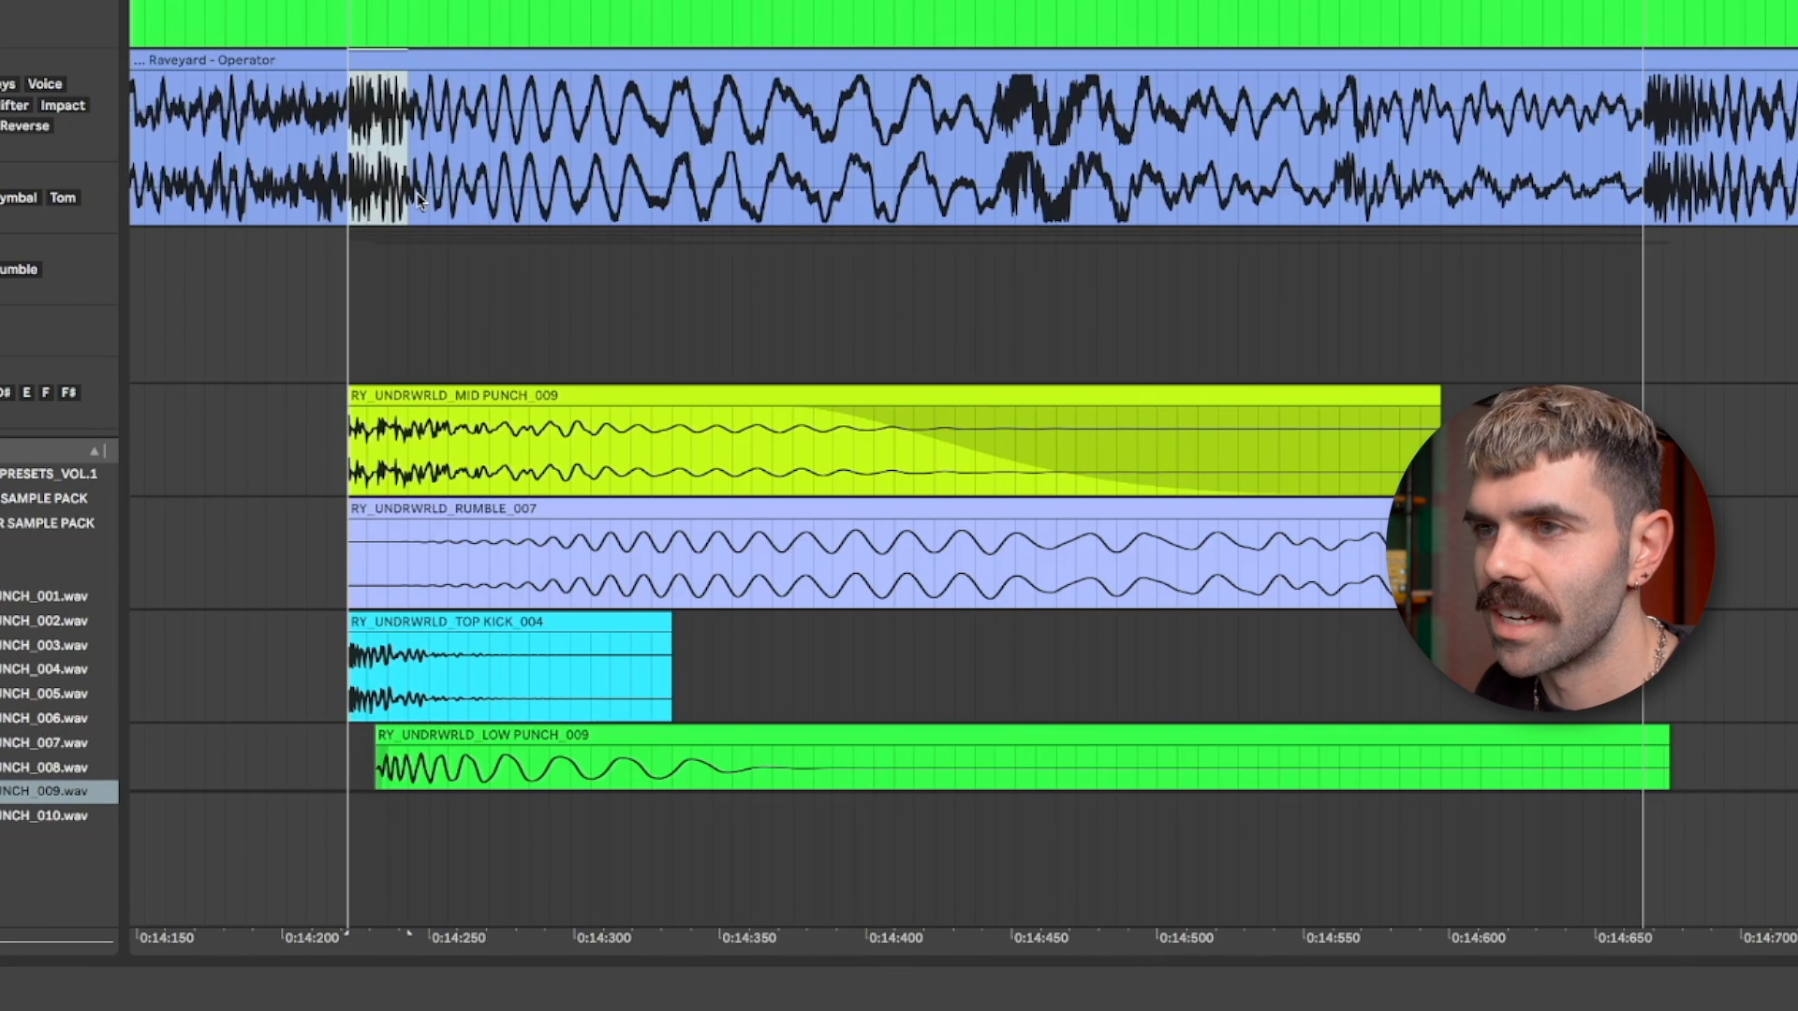
scroll(458, 394, "down", 3)
left_click(397, 624)
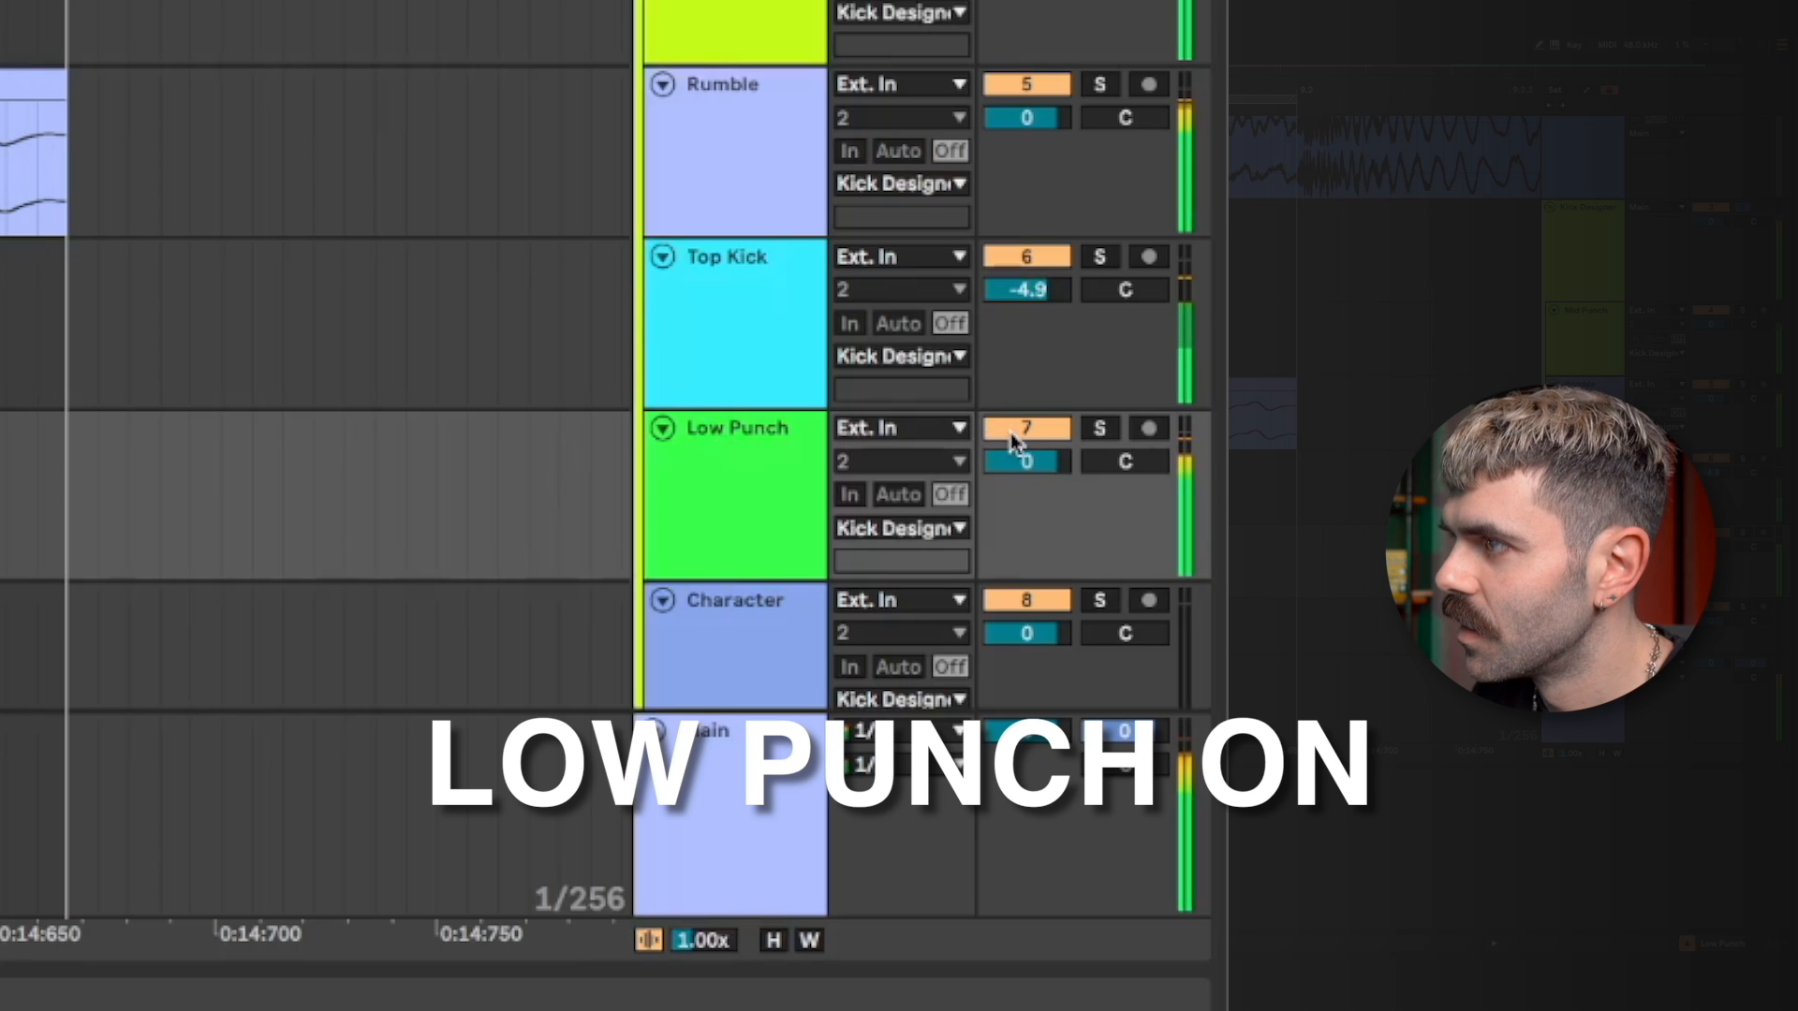
left_click(1012, 435)
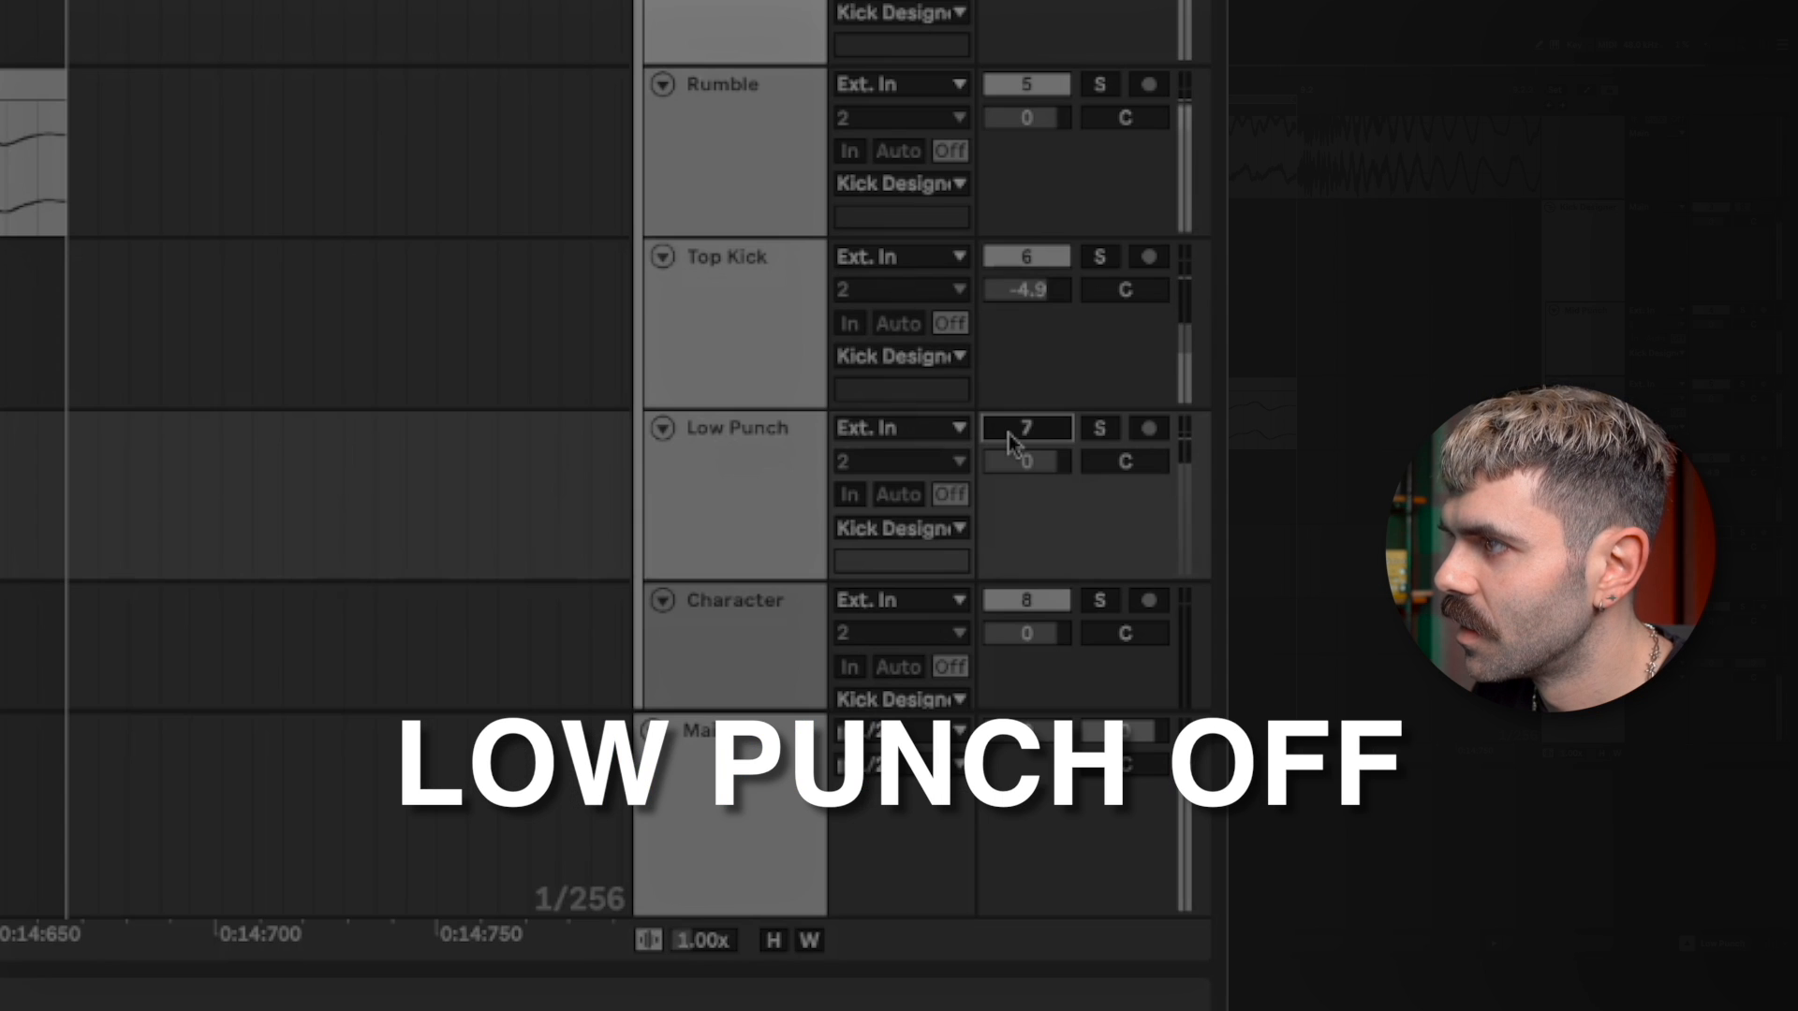
left_click(1011, 433)
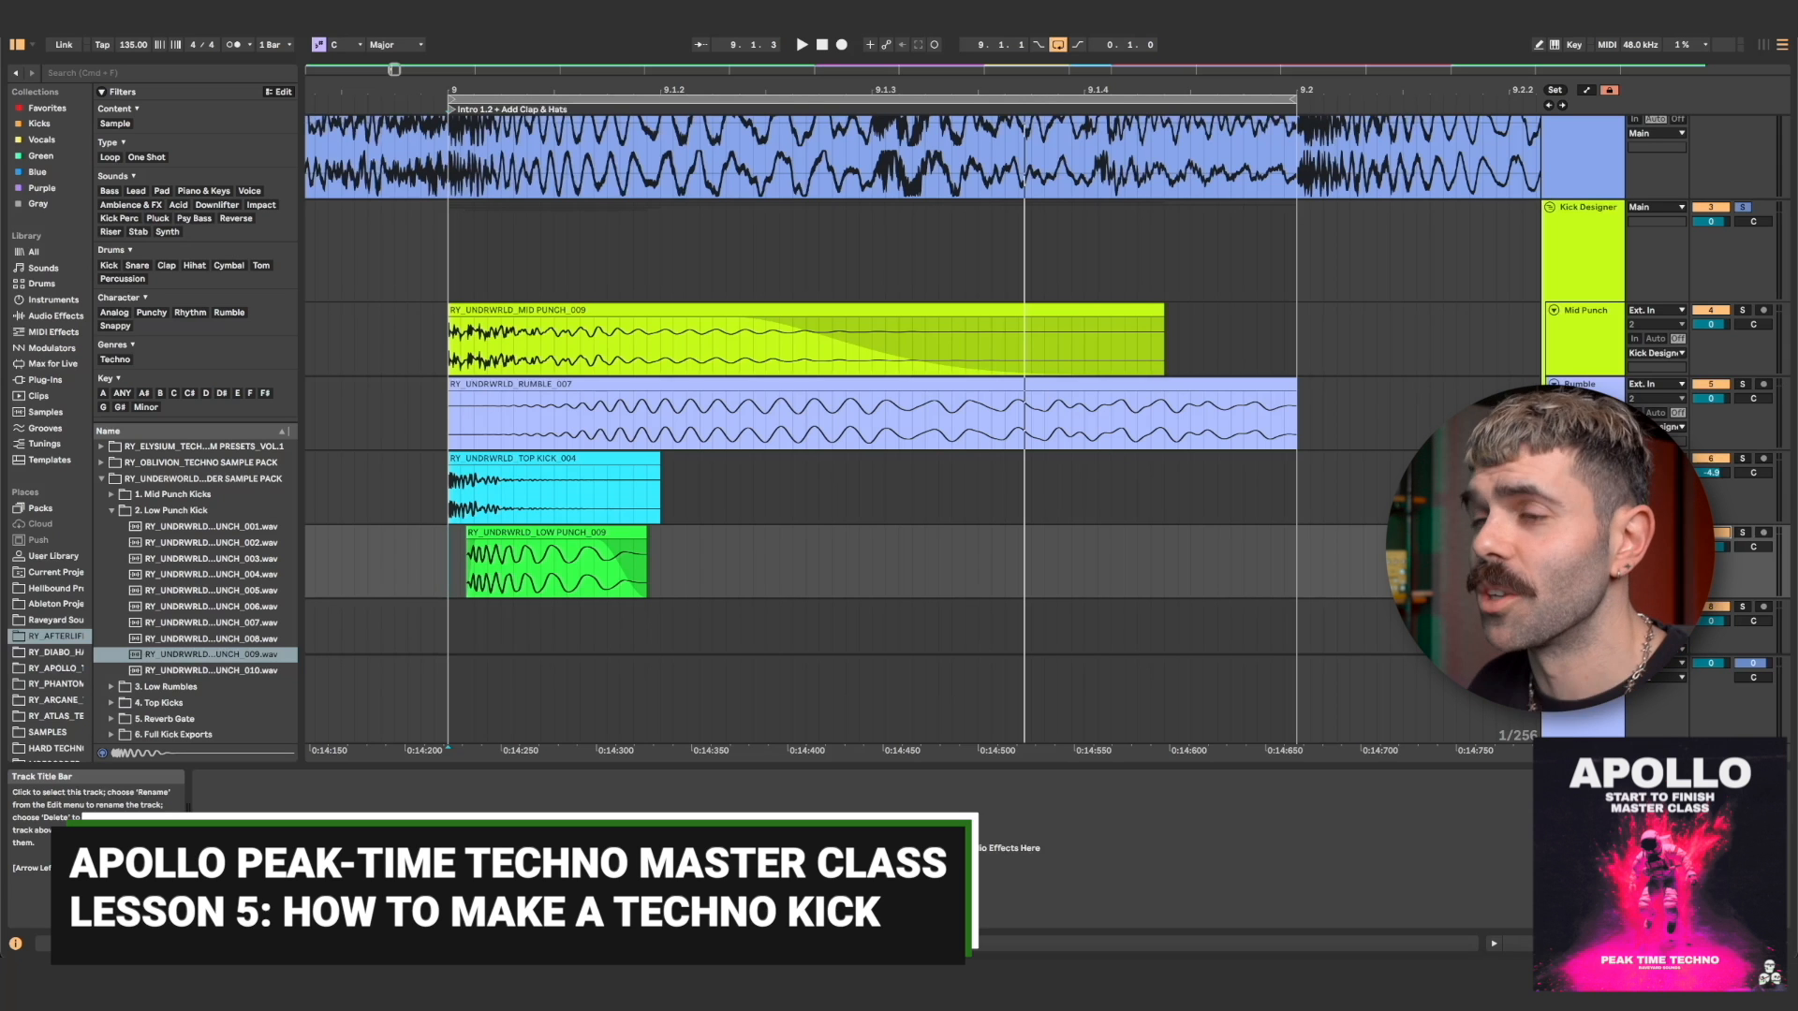
Collapse the 2. Low Punch Kick folder in the sample pack.
left_click(452, 564)
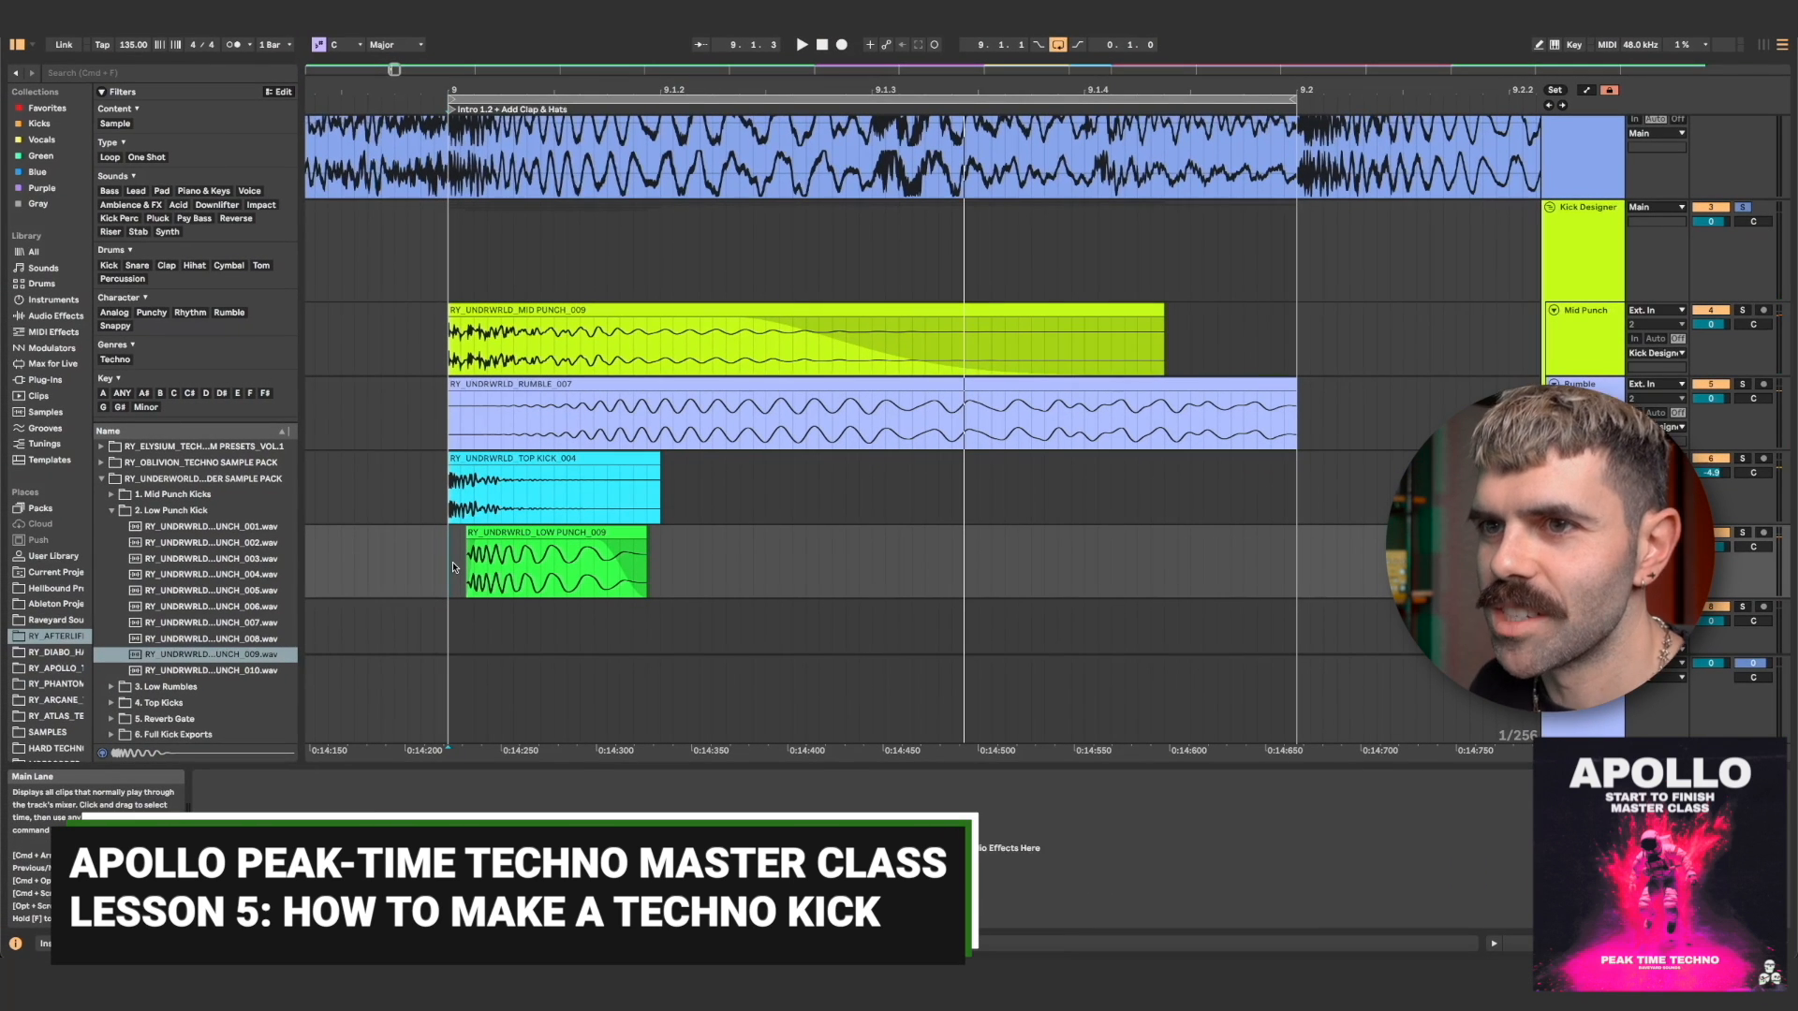
key("Left")
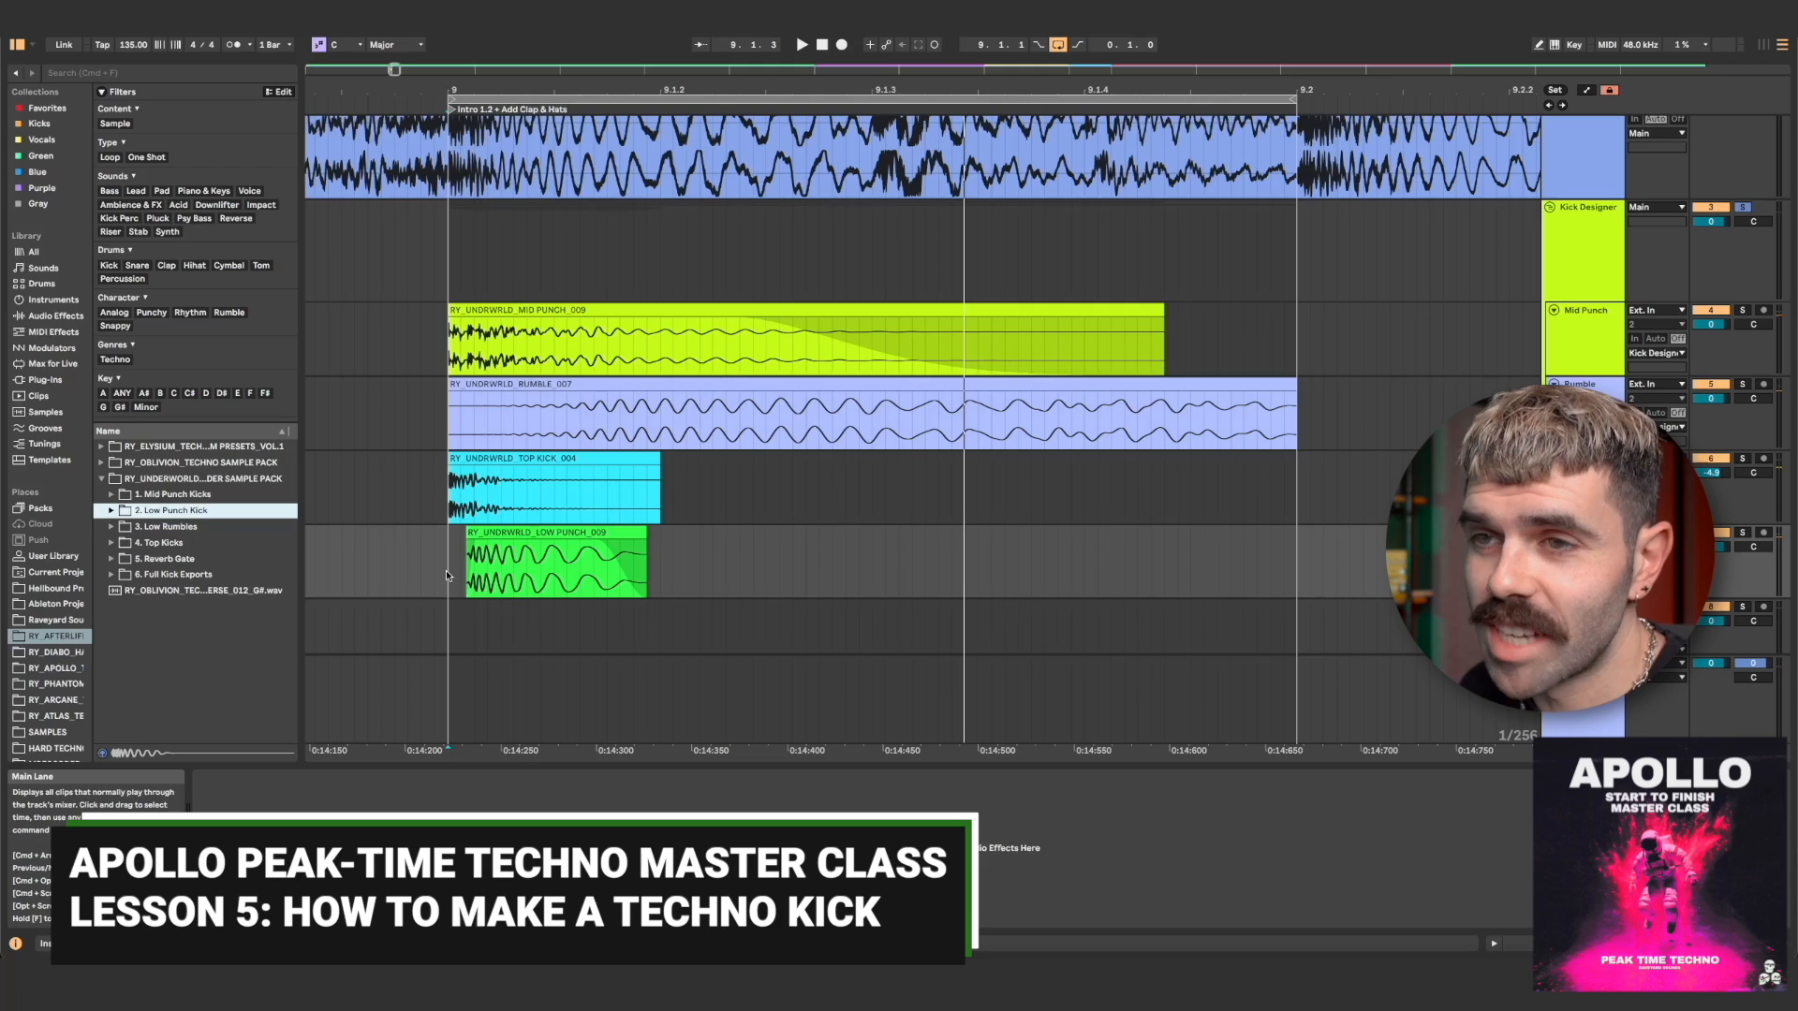
scroll(1108, 573, "down", 3)
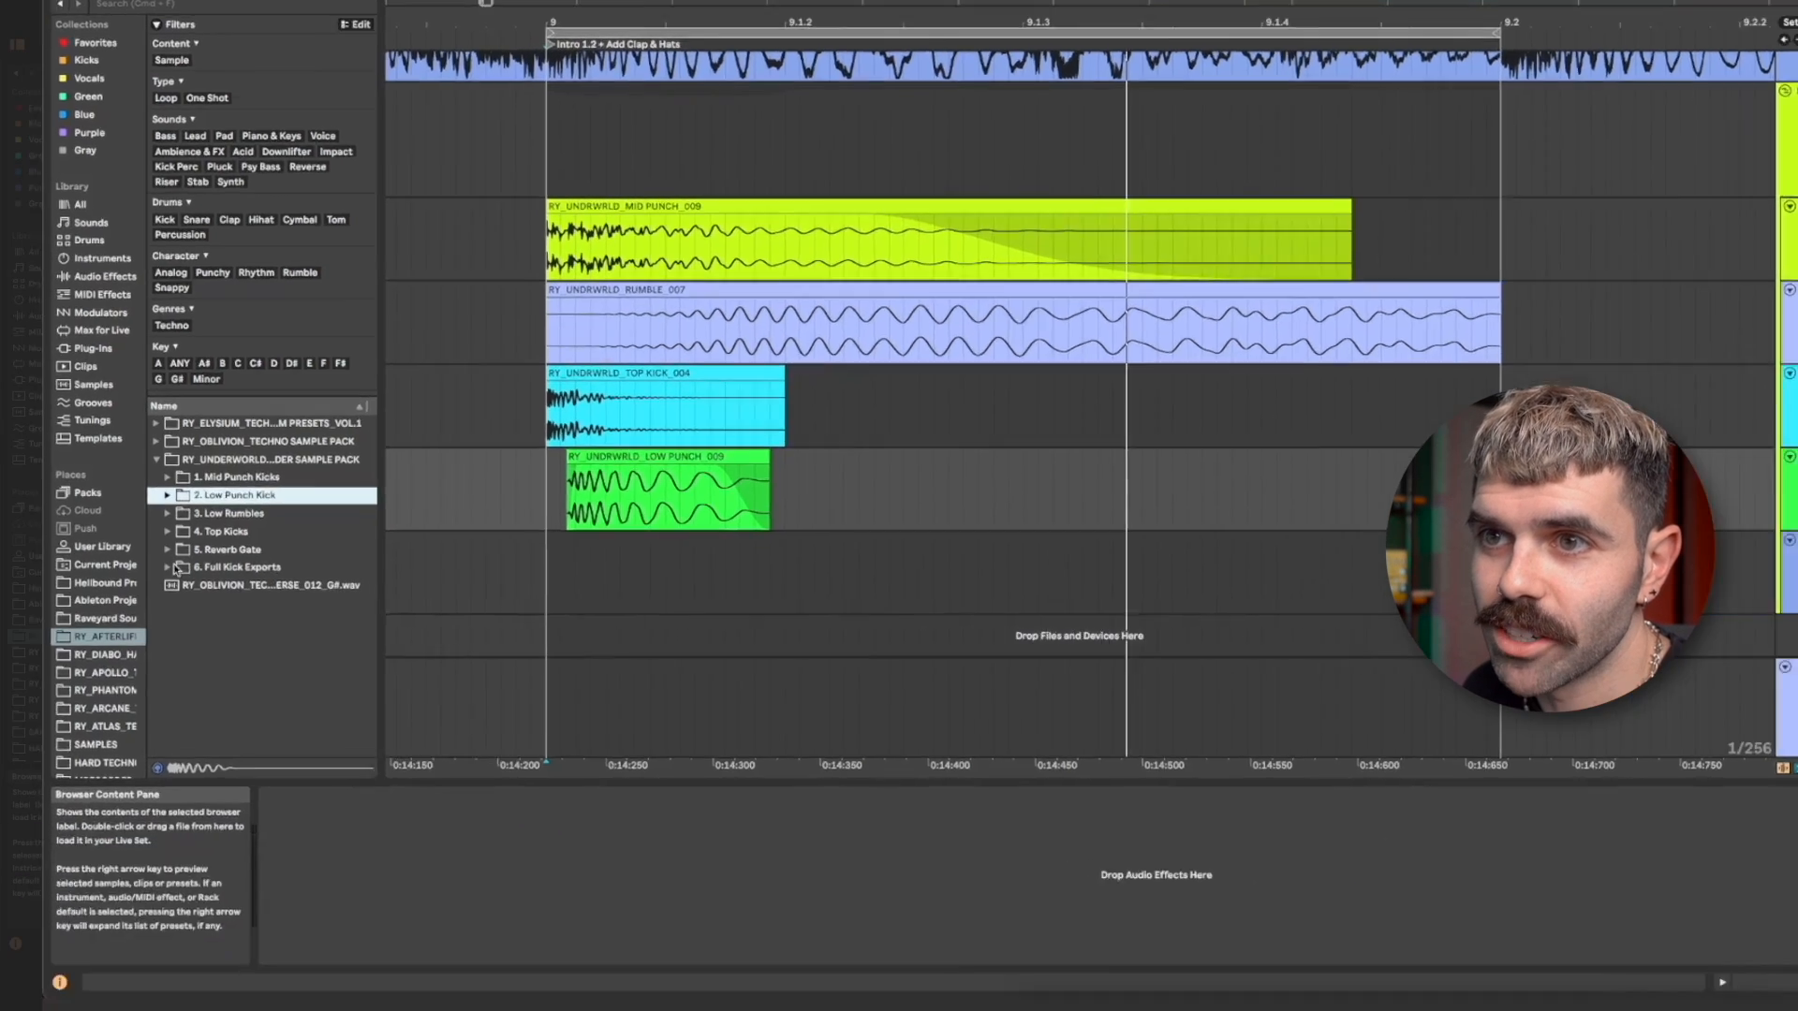
Audition the gate effect samples in the 5. Reverb Gate folder, from GATE FX_002 through GATE FX_013.
left_click(166, 550)
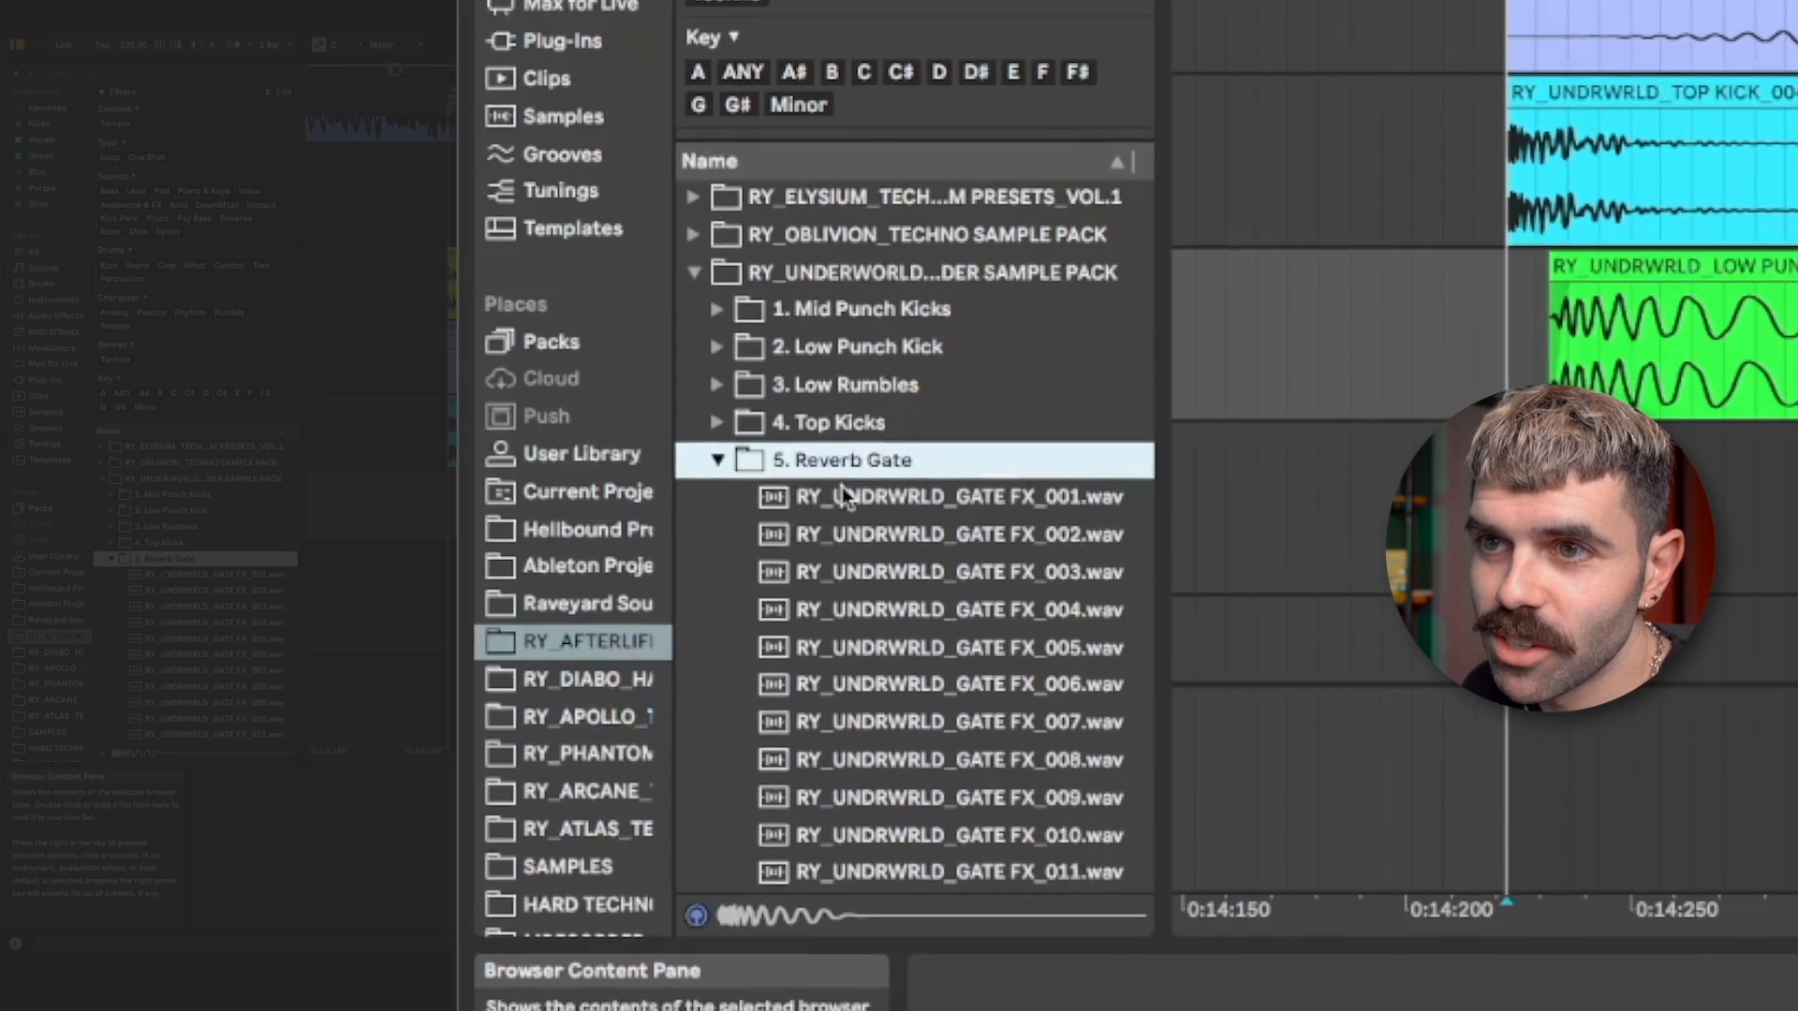
left_click(932, 548)
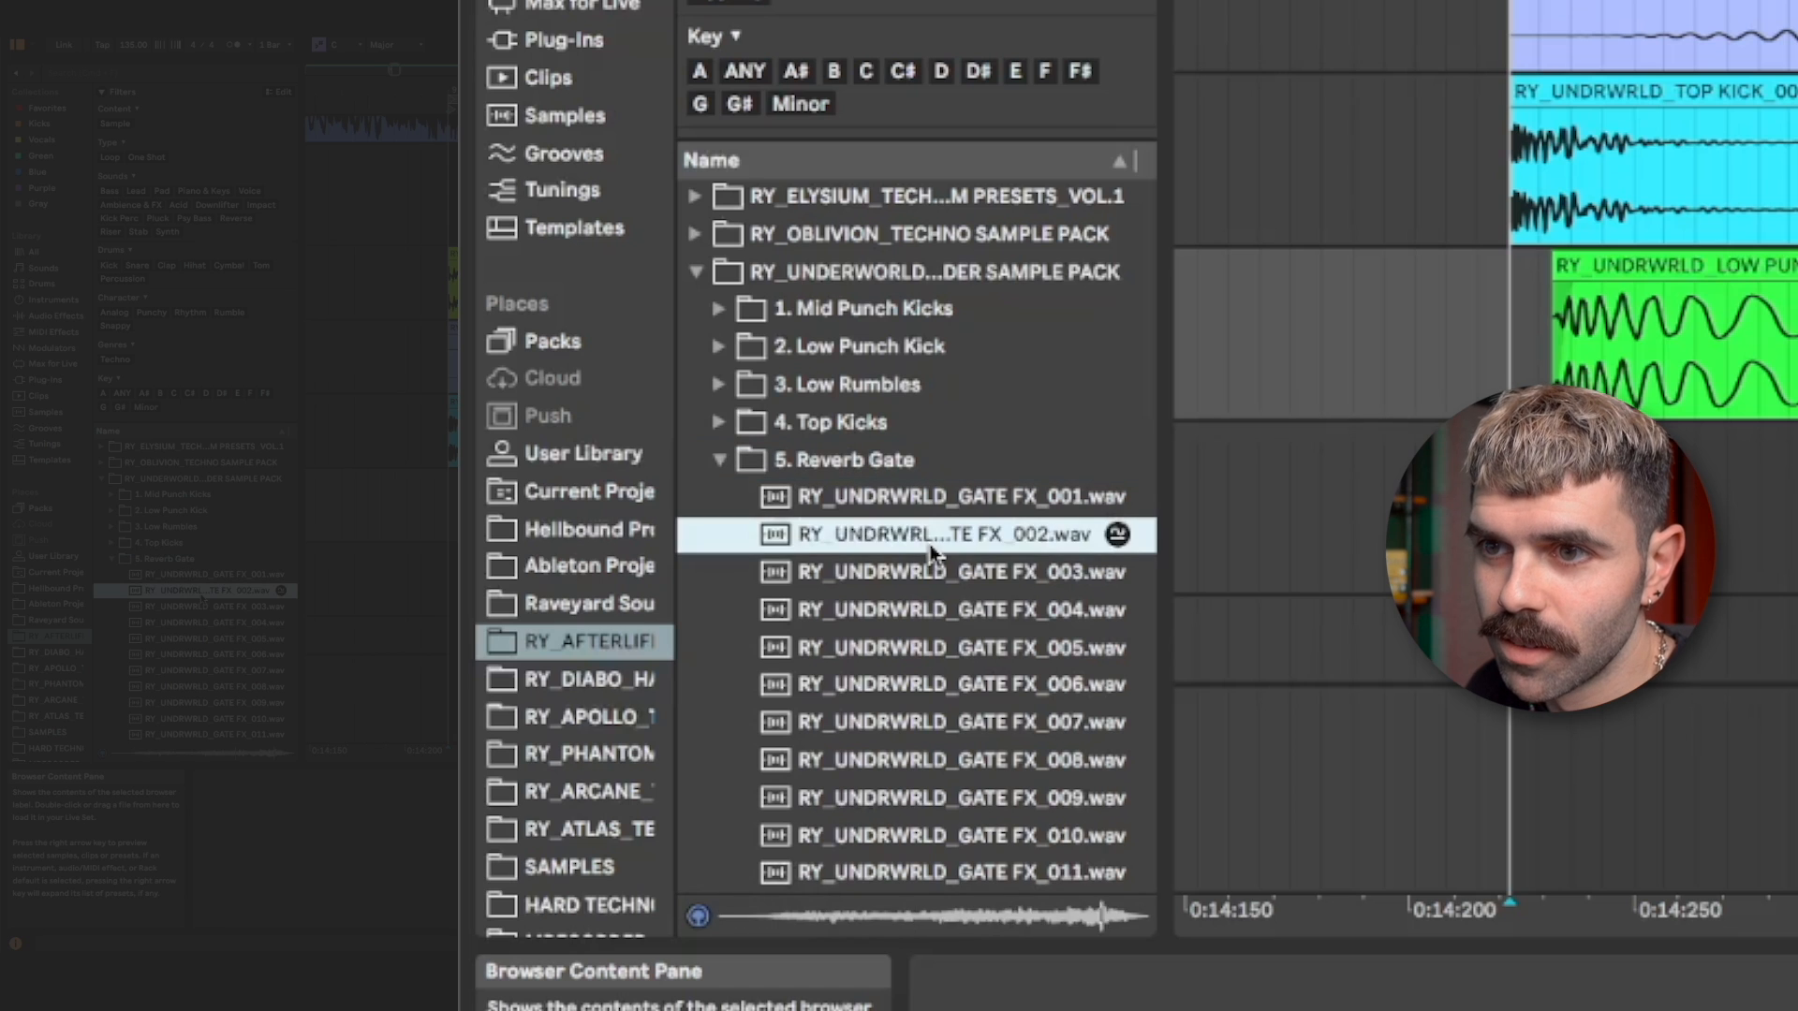
key("Down")
key("Down")
key("Down")
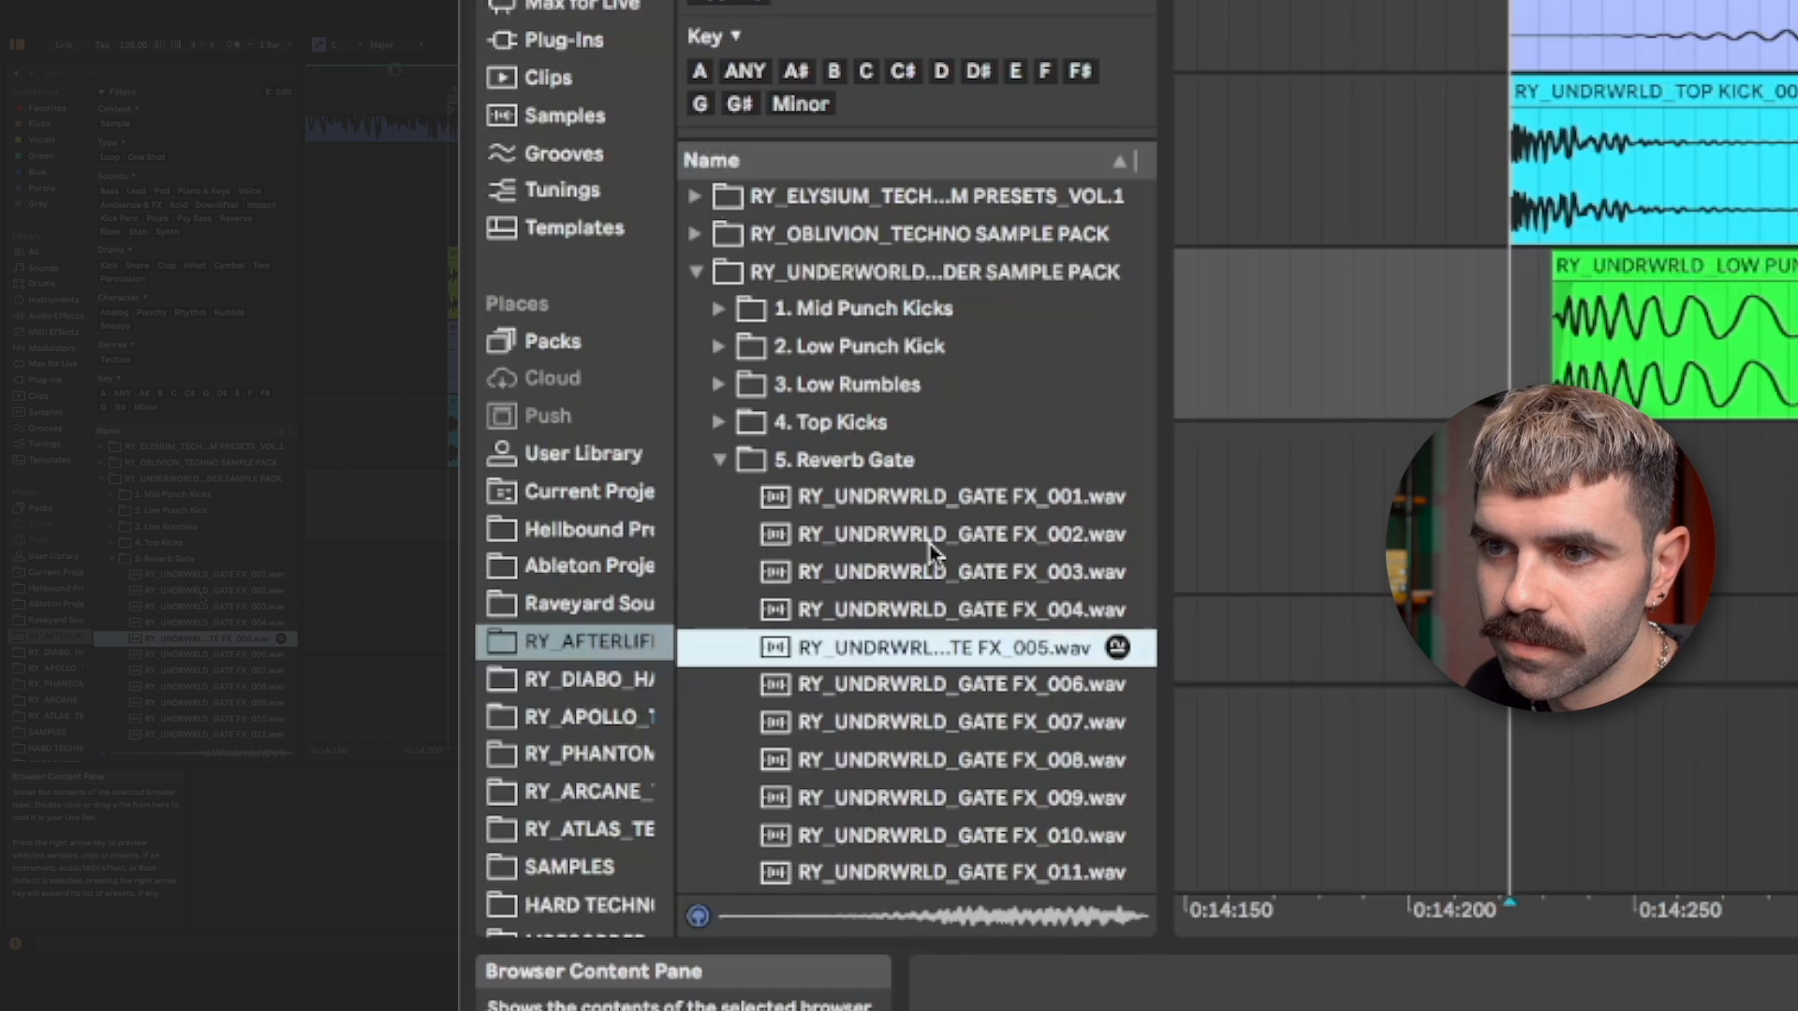
key("Down")
key("Down")
key("Down")
key("Down")
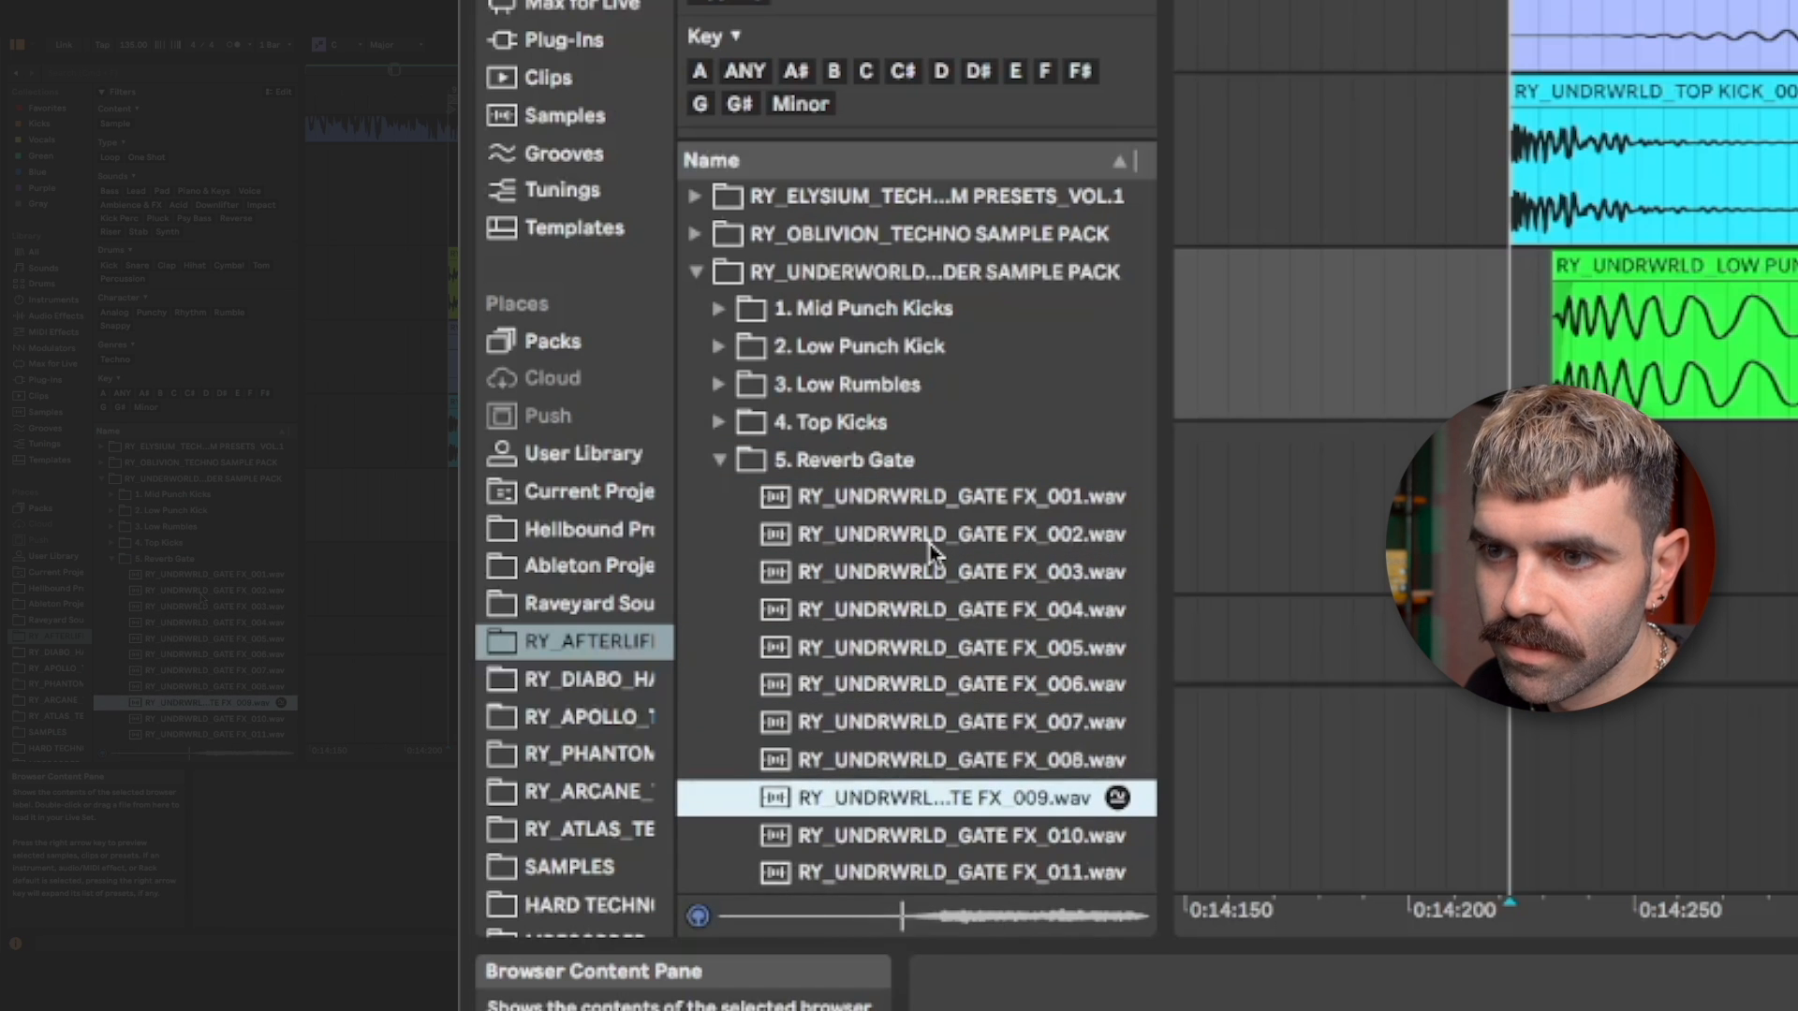
key("Down")
key("Down")
key("Down")
key("Down")
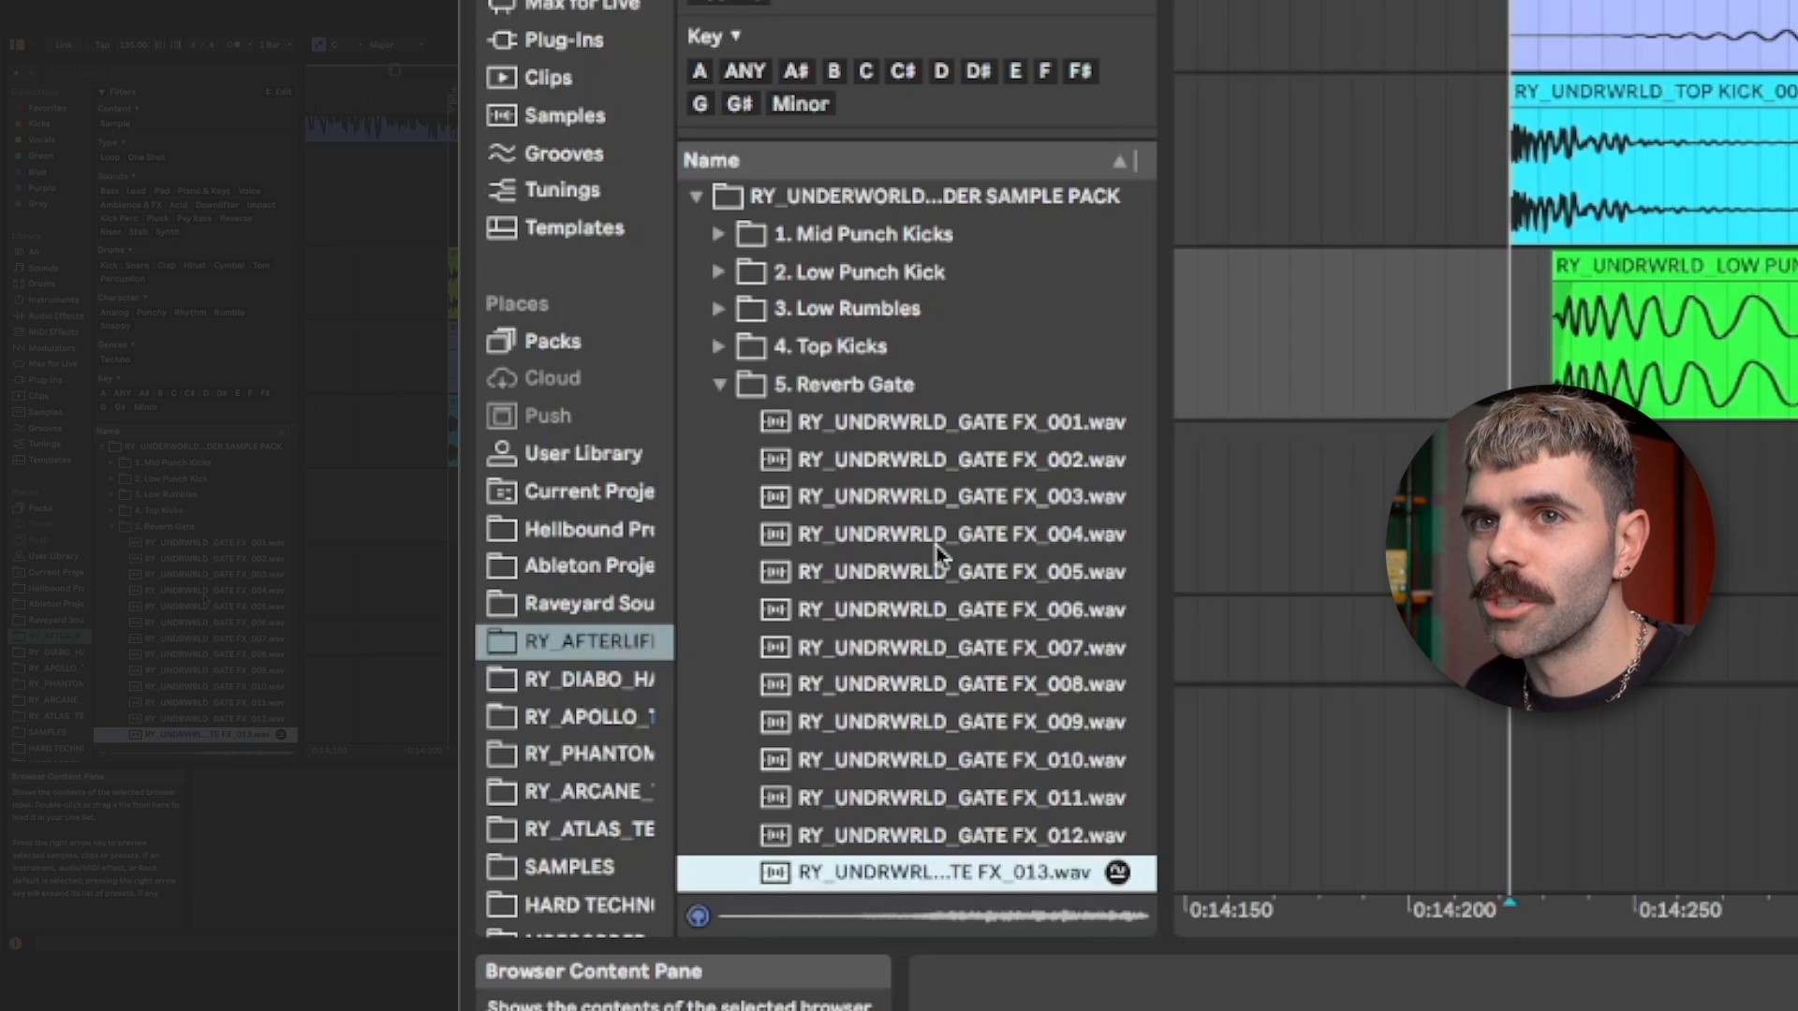
Place RY_UNDRWRLD_GATE FX_007 on the Character track at 9.1.1 and lower the track's volume to -7.9 dB while the loop plays.
left_click_drag(1007, 648, 1516, 510)
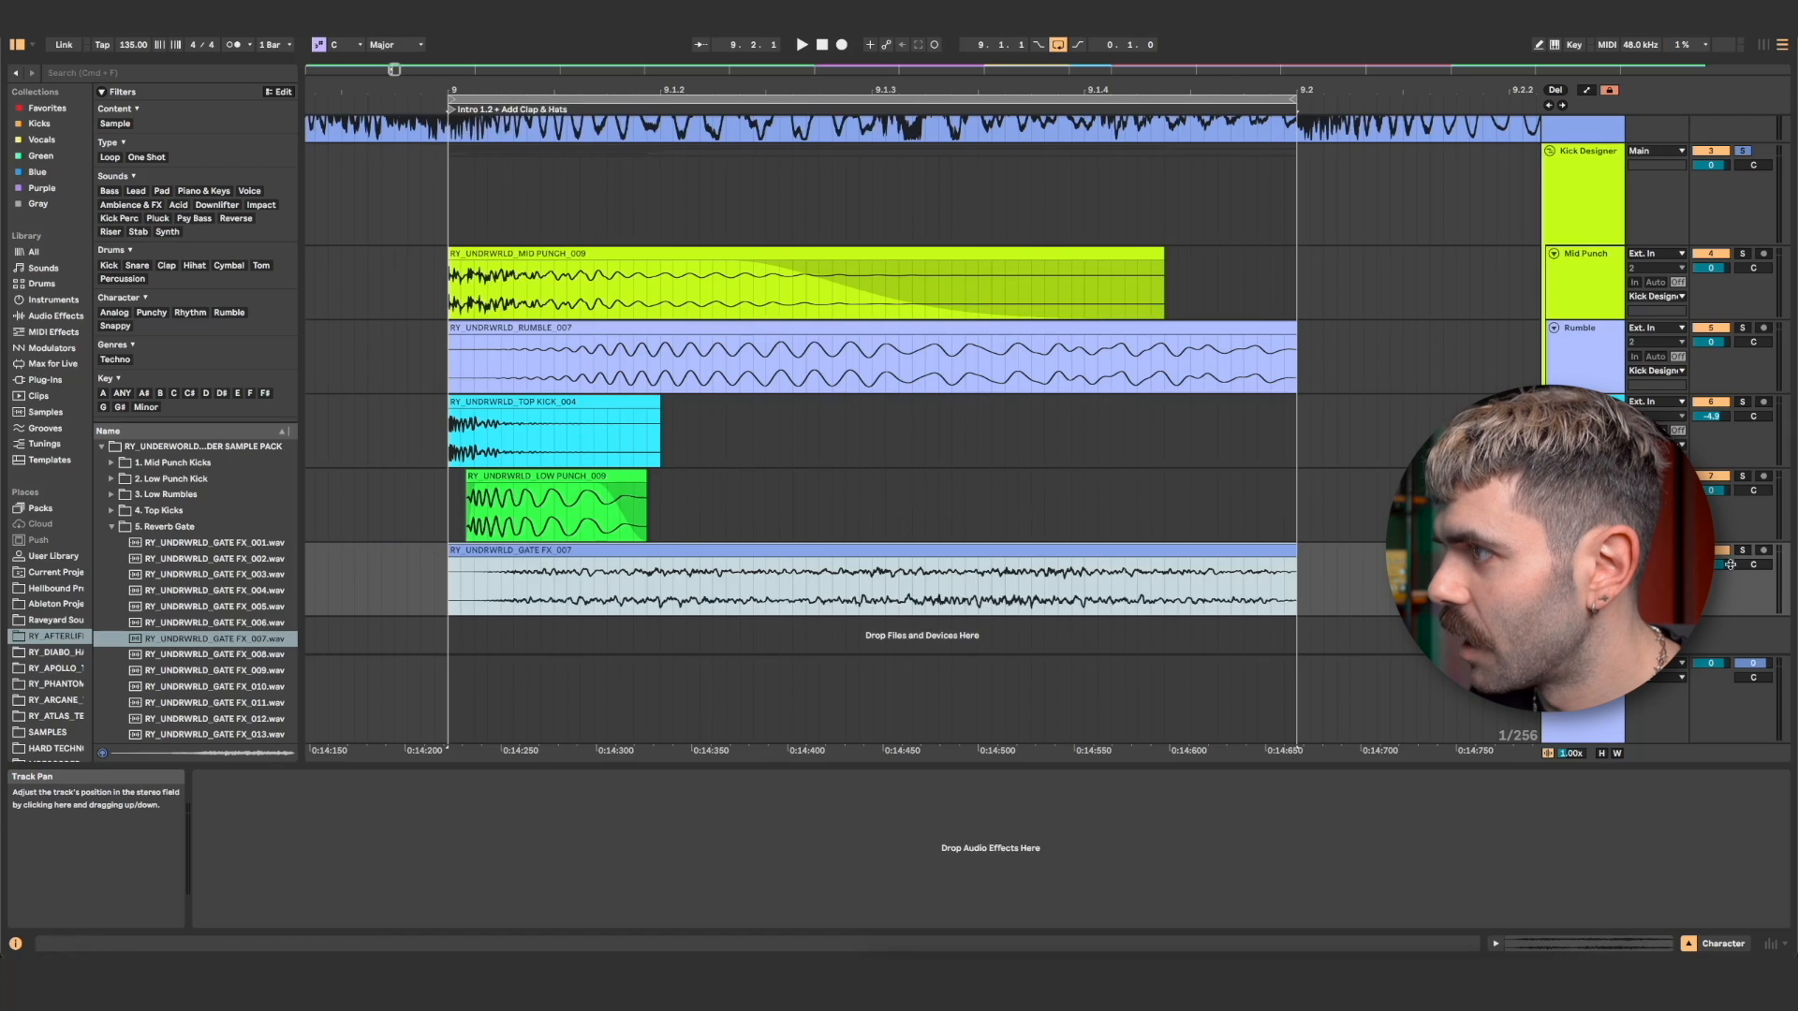
left_click(1713, 565)
key("space")
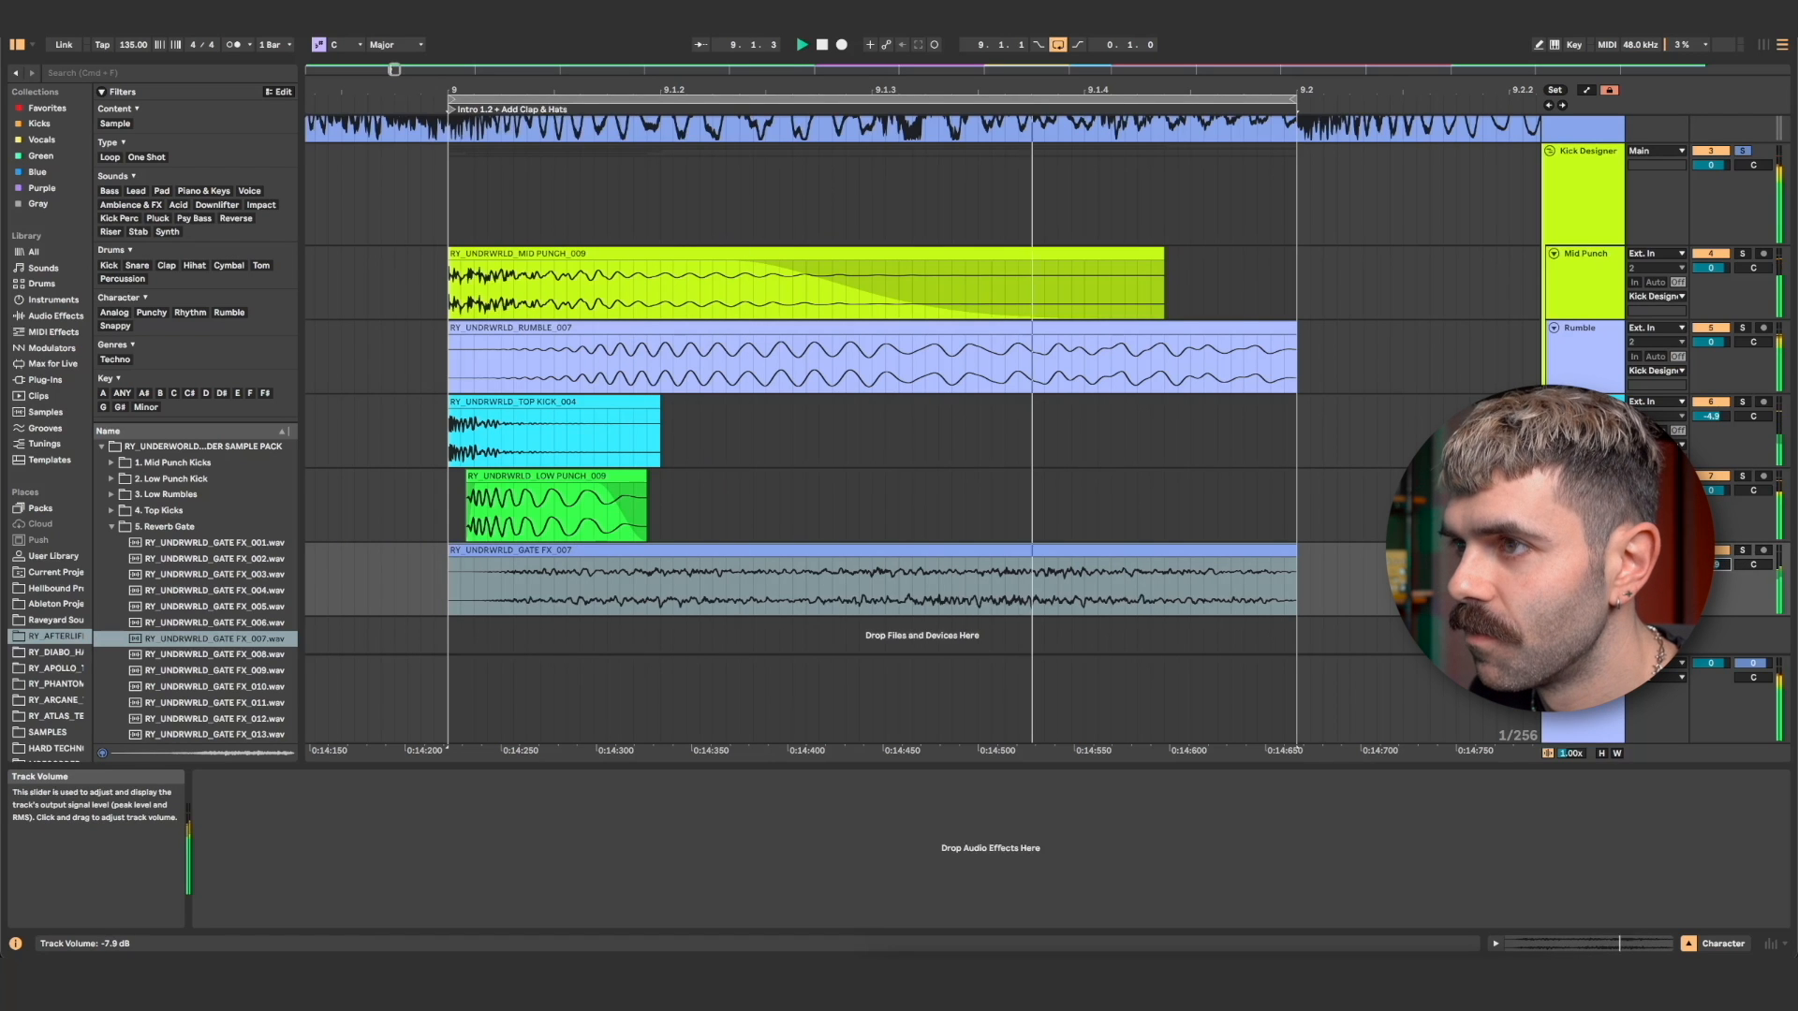
key("space")
Try GATE FX_008 through GATE FX_012 one by one on the Character track at 9.1.1 while the loop plays.
left_click_drag(267, 654, 452, 578)
key("space")
left_click_drag(269, 671, 445, 590)
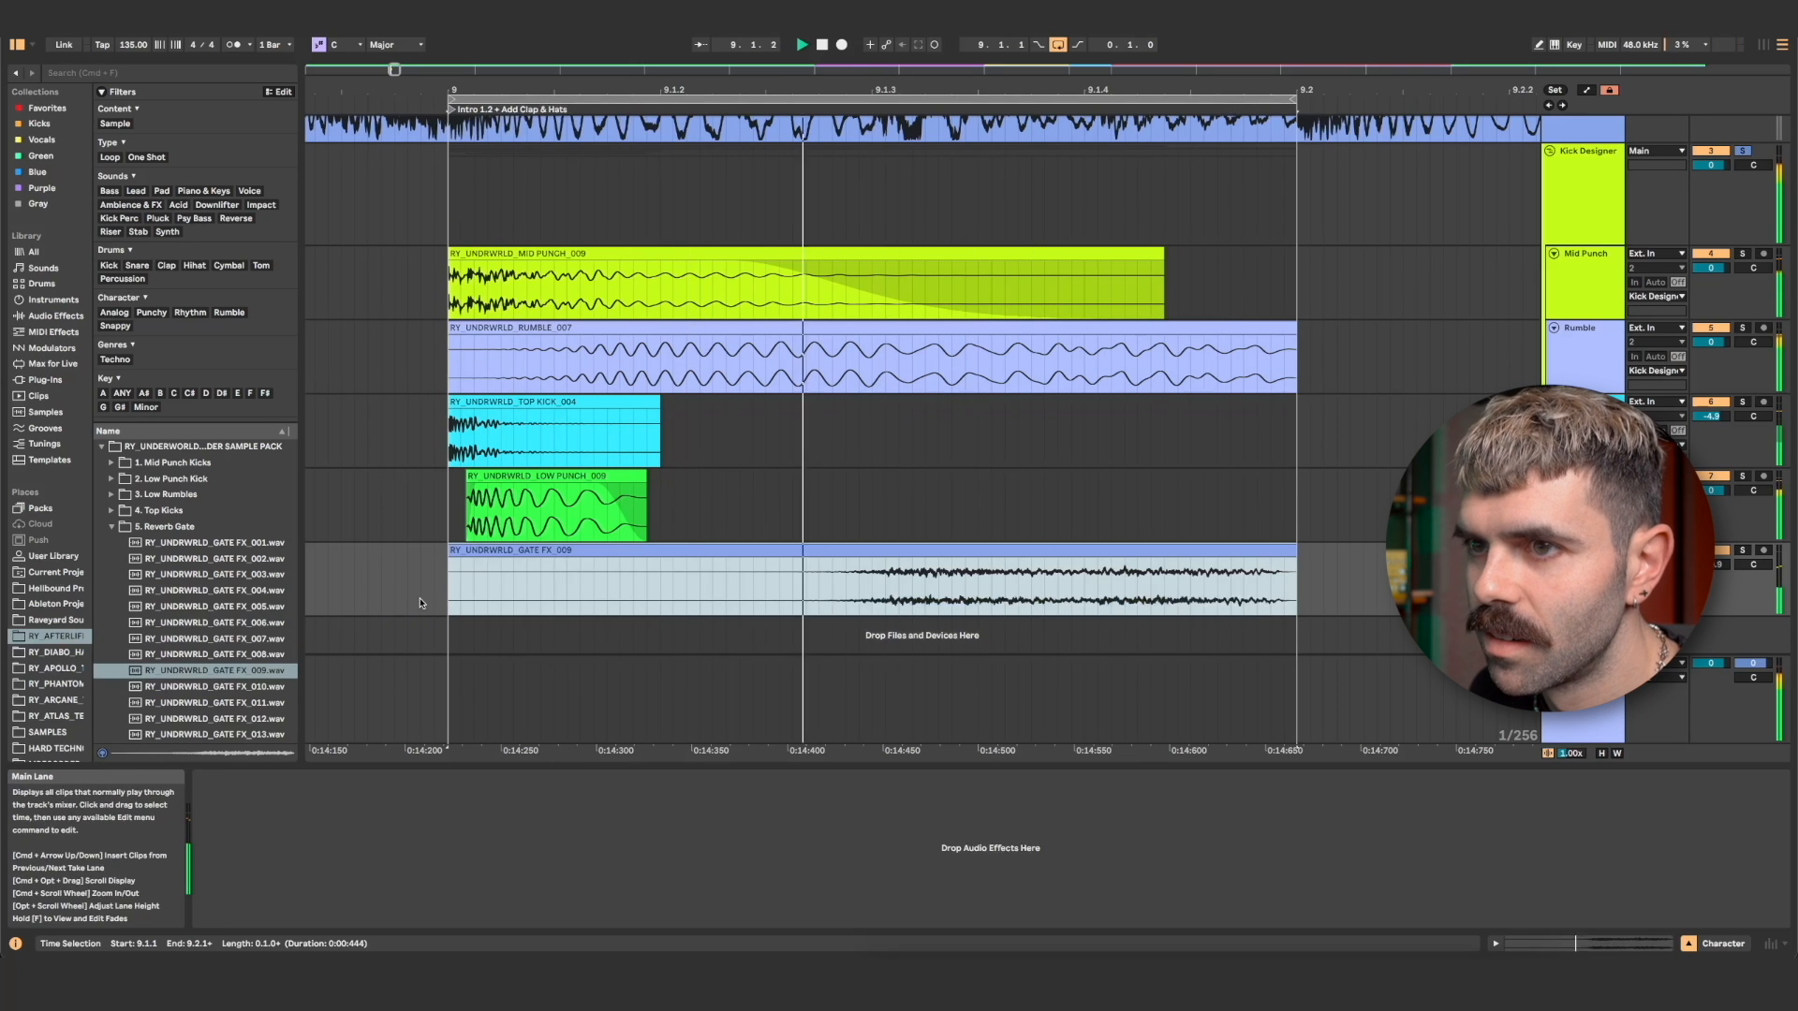
left_click_drag(241, 690, 448, 591)
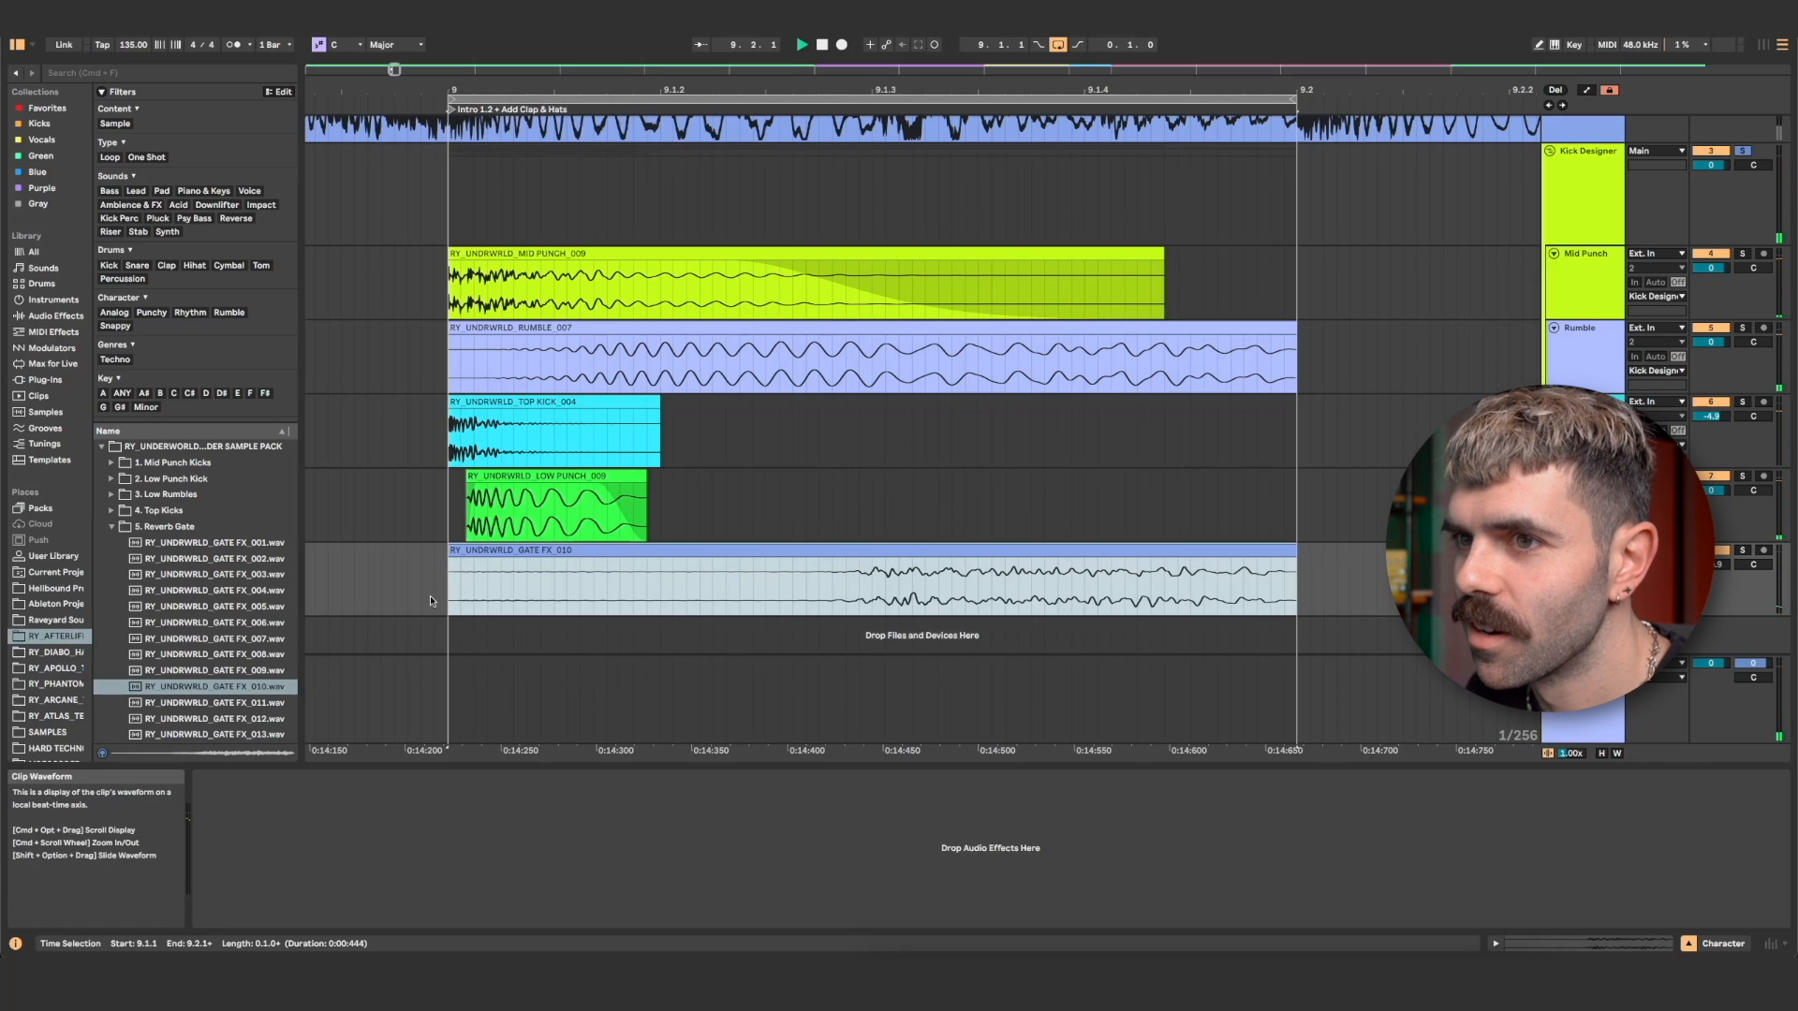
left_click_drag(249, 702, 393, 612)
left_click_drag(249, 718, 391, 611)
Try GATE FX_013, 014 and 015 in turn as the Character layer at 9.1.1 against the playing loop.
scroll(234, 700, "down", 2)
left_click_drag(234, 691, 393, 611)
scroll(242, 650, "down", 2)
left_click_drag(242, 639, 393, 610)
scroll(199, 651, "down", 1)
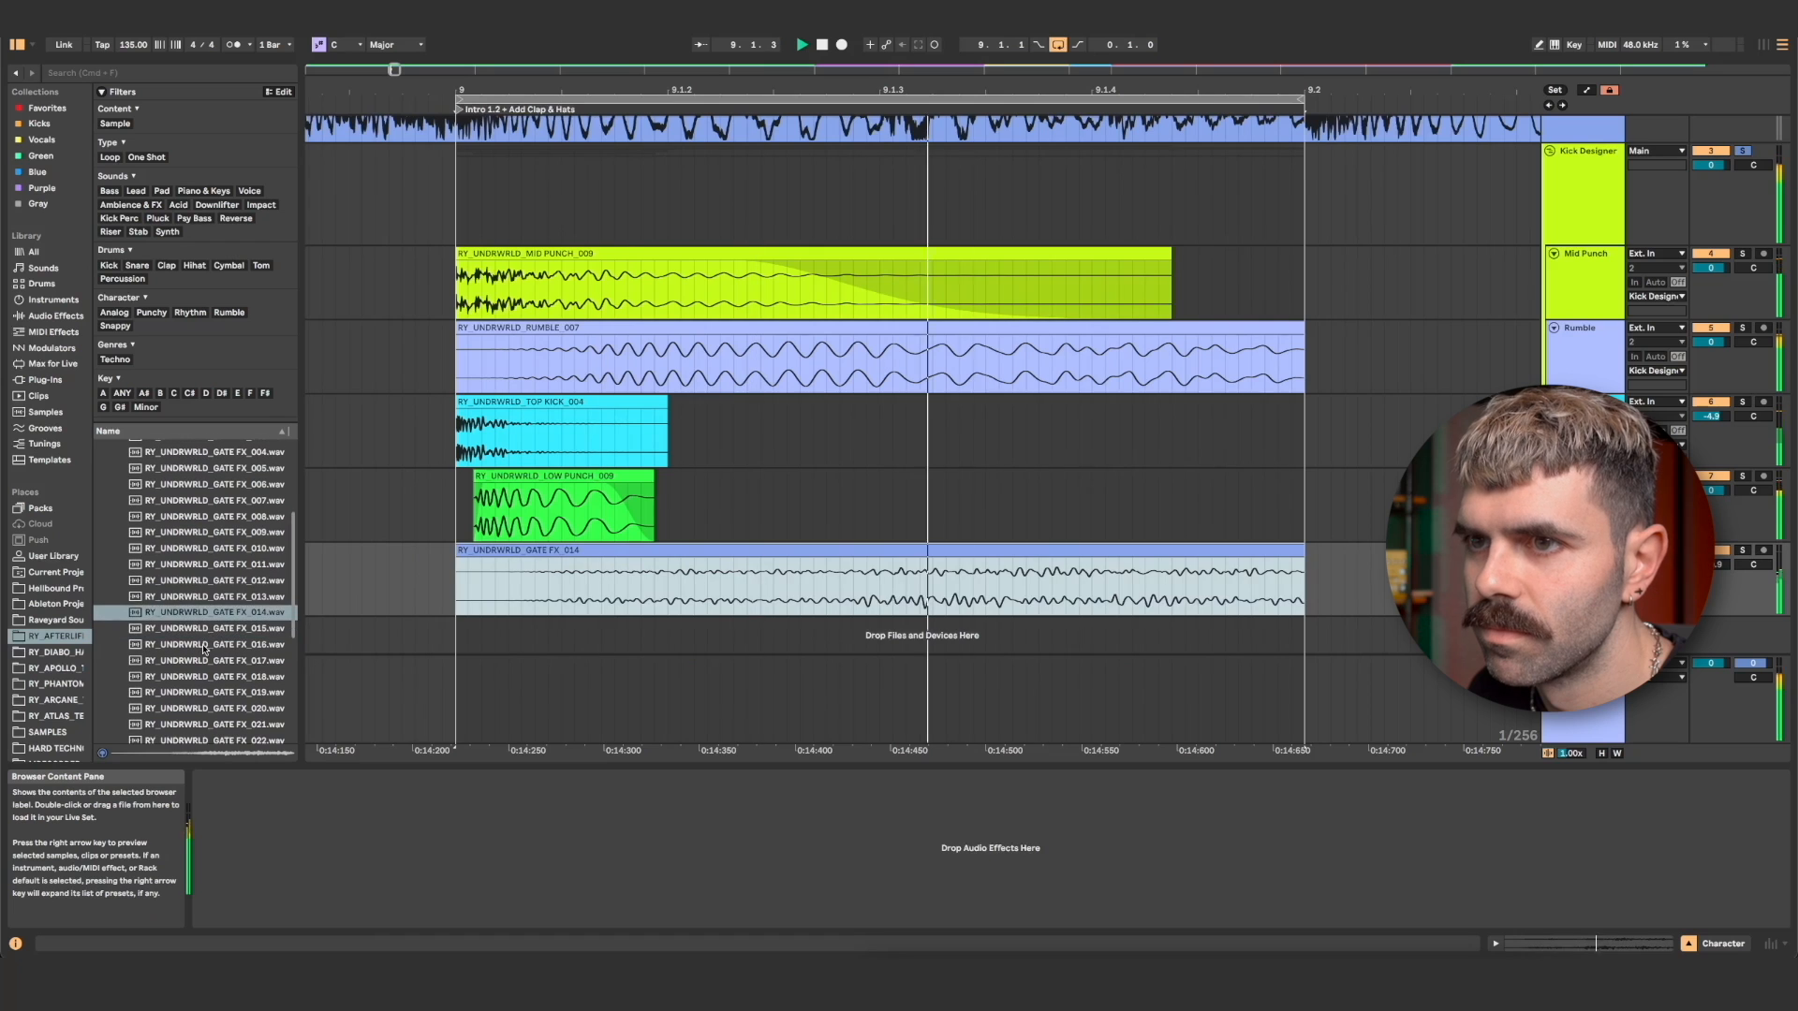
left_click_drag(208, 630, 453, 596)
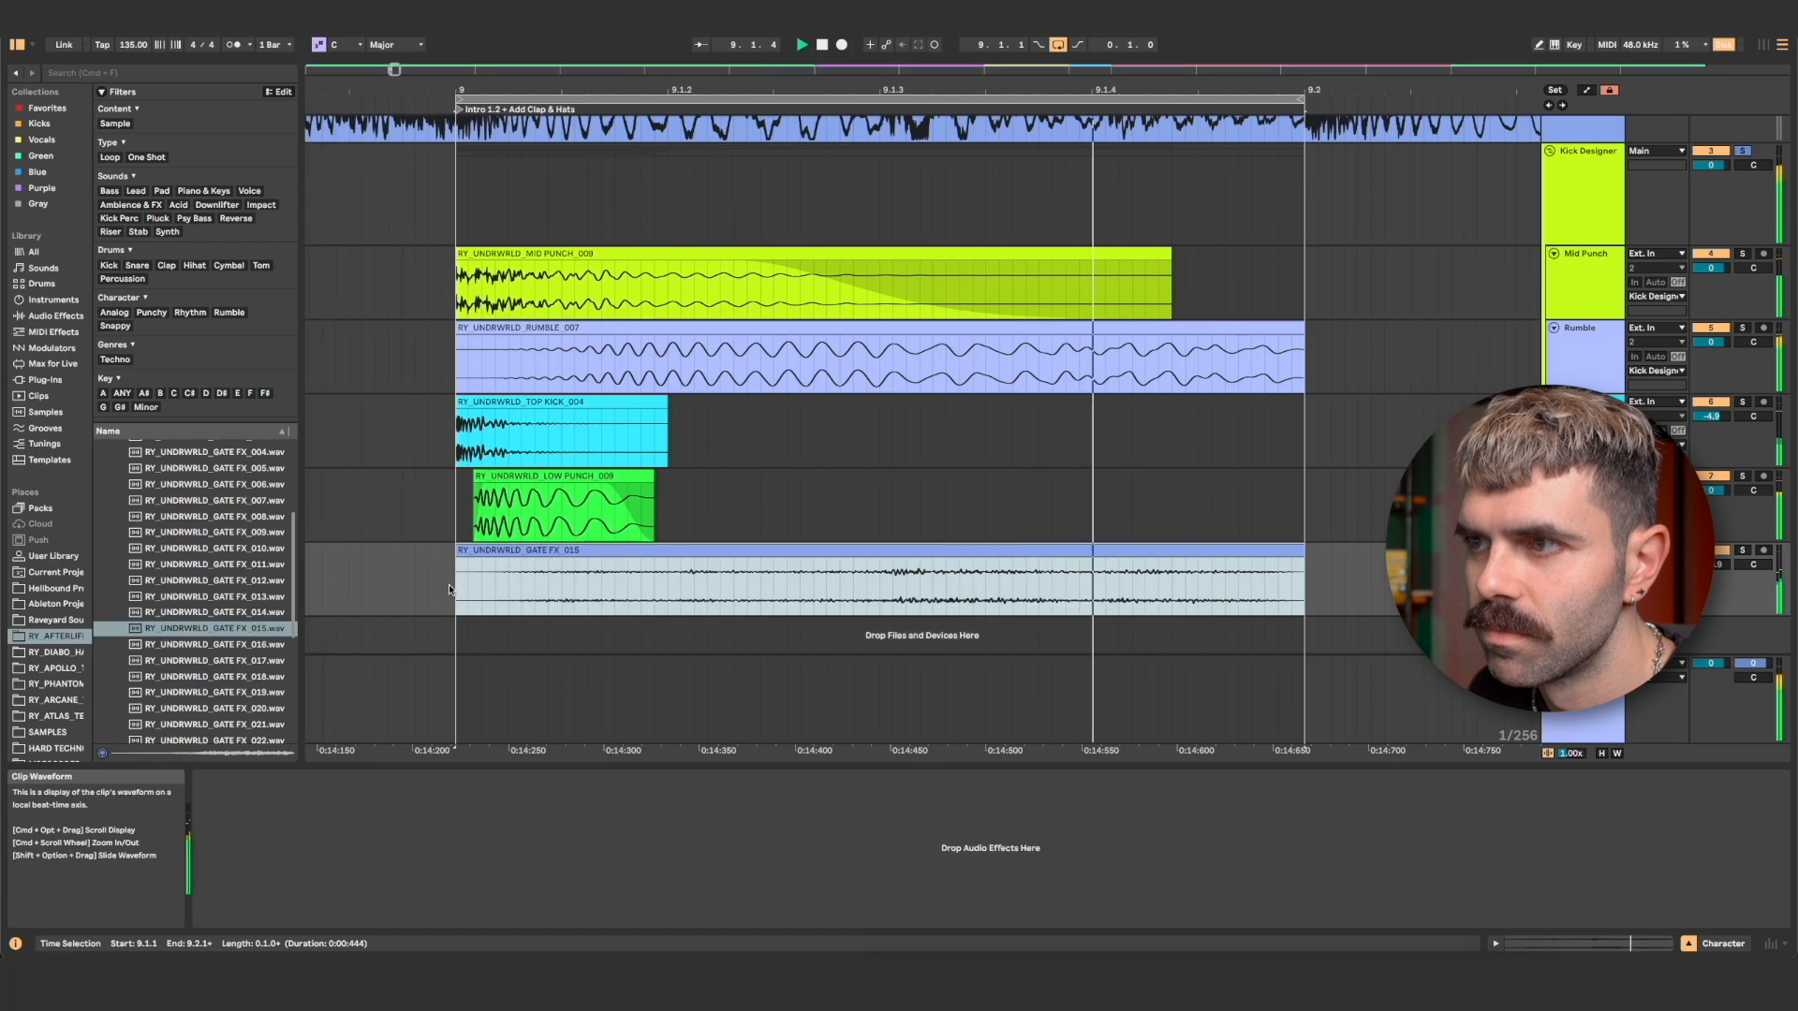
Try GATE FX_016 through GATE FX_020 in succession on the Character track, starting each at 9.1.1 in the loop.
left_click(224, 649)
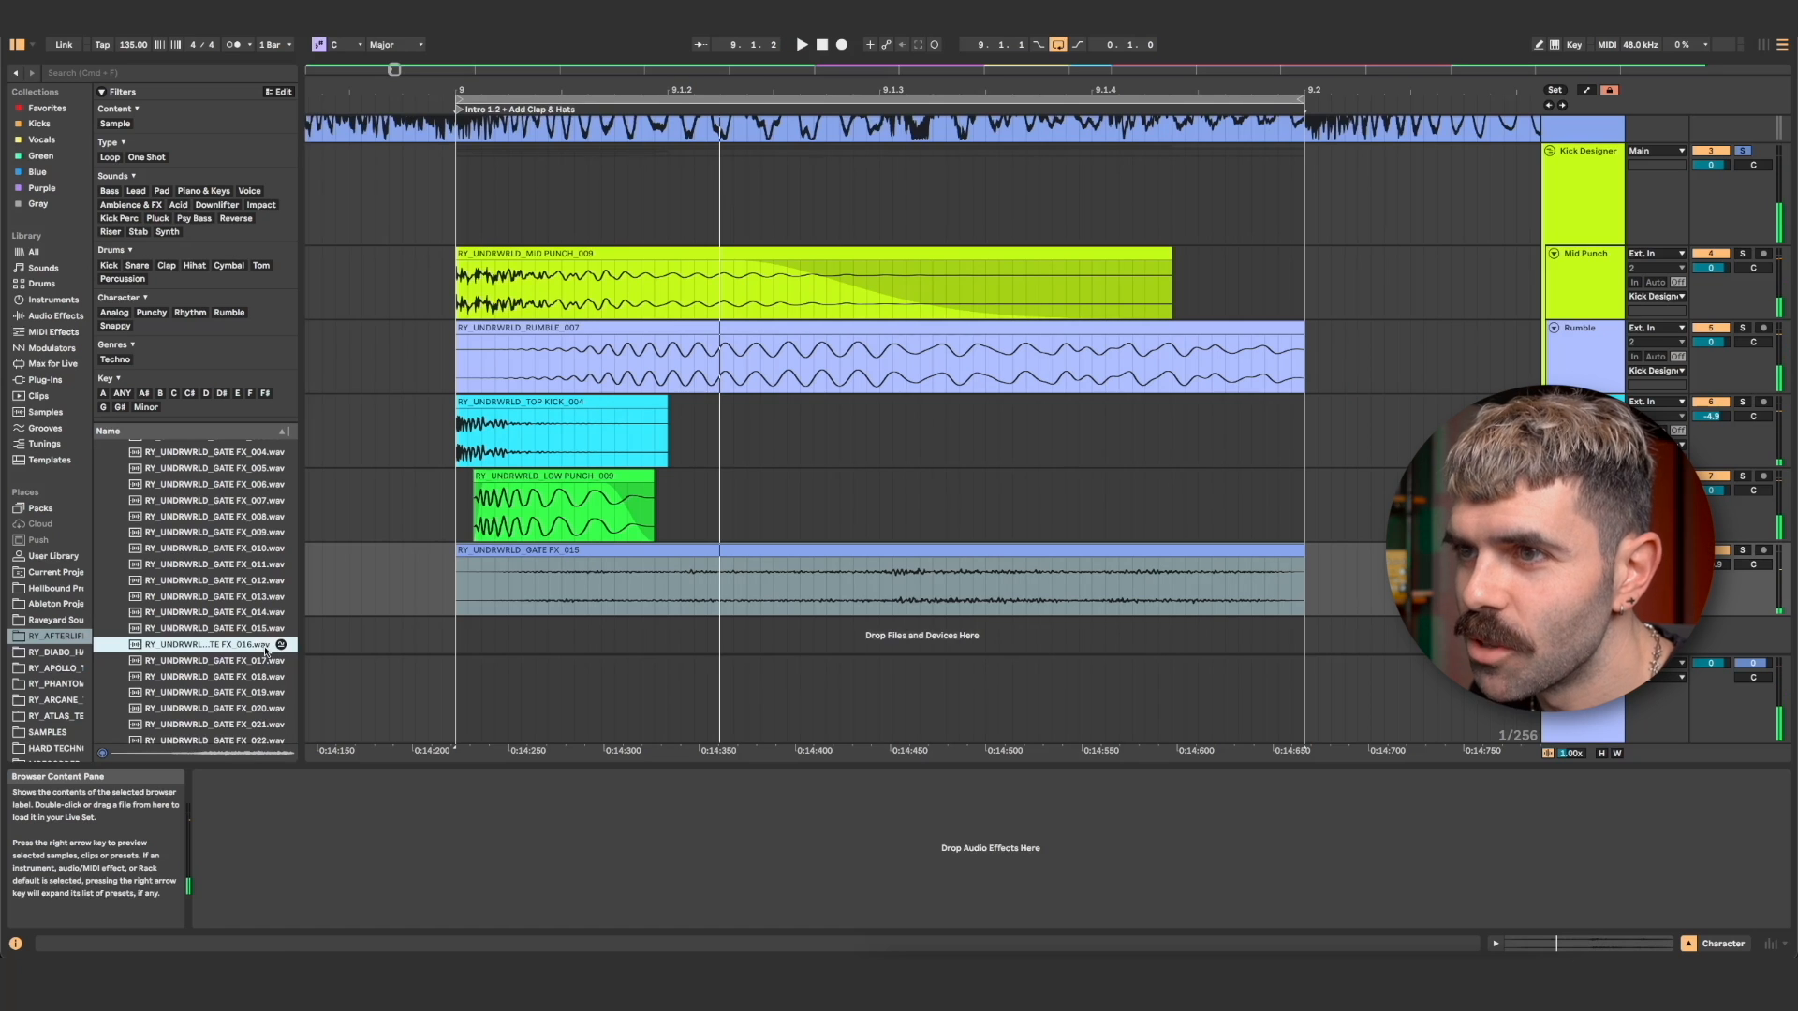
left_click_drag(265, 646, 457, 588)
key("space")
left_click_drag(238, 663, 448, 597)
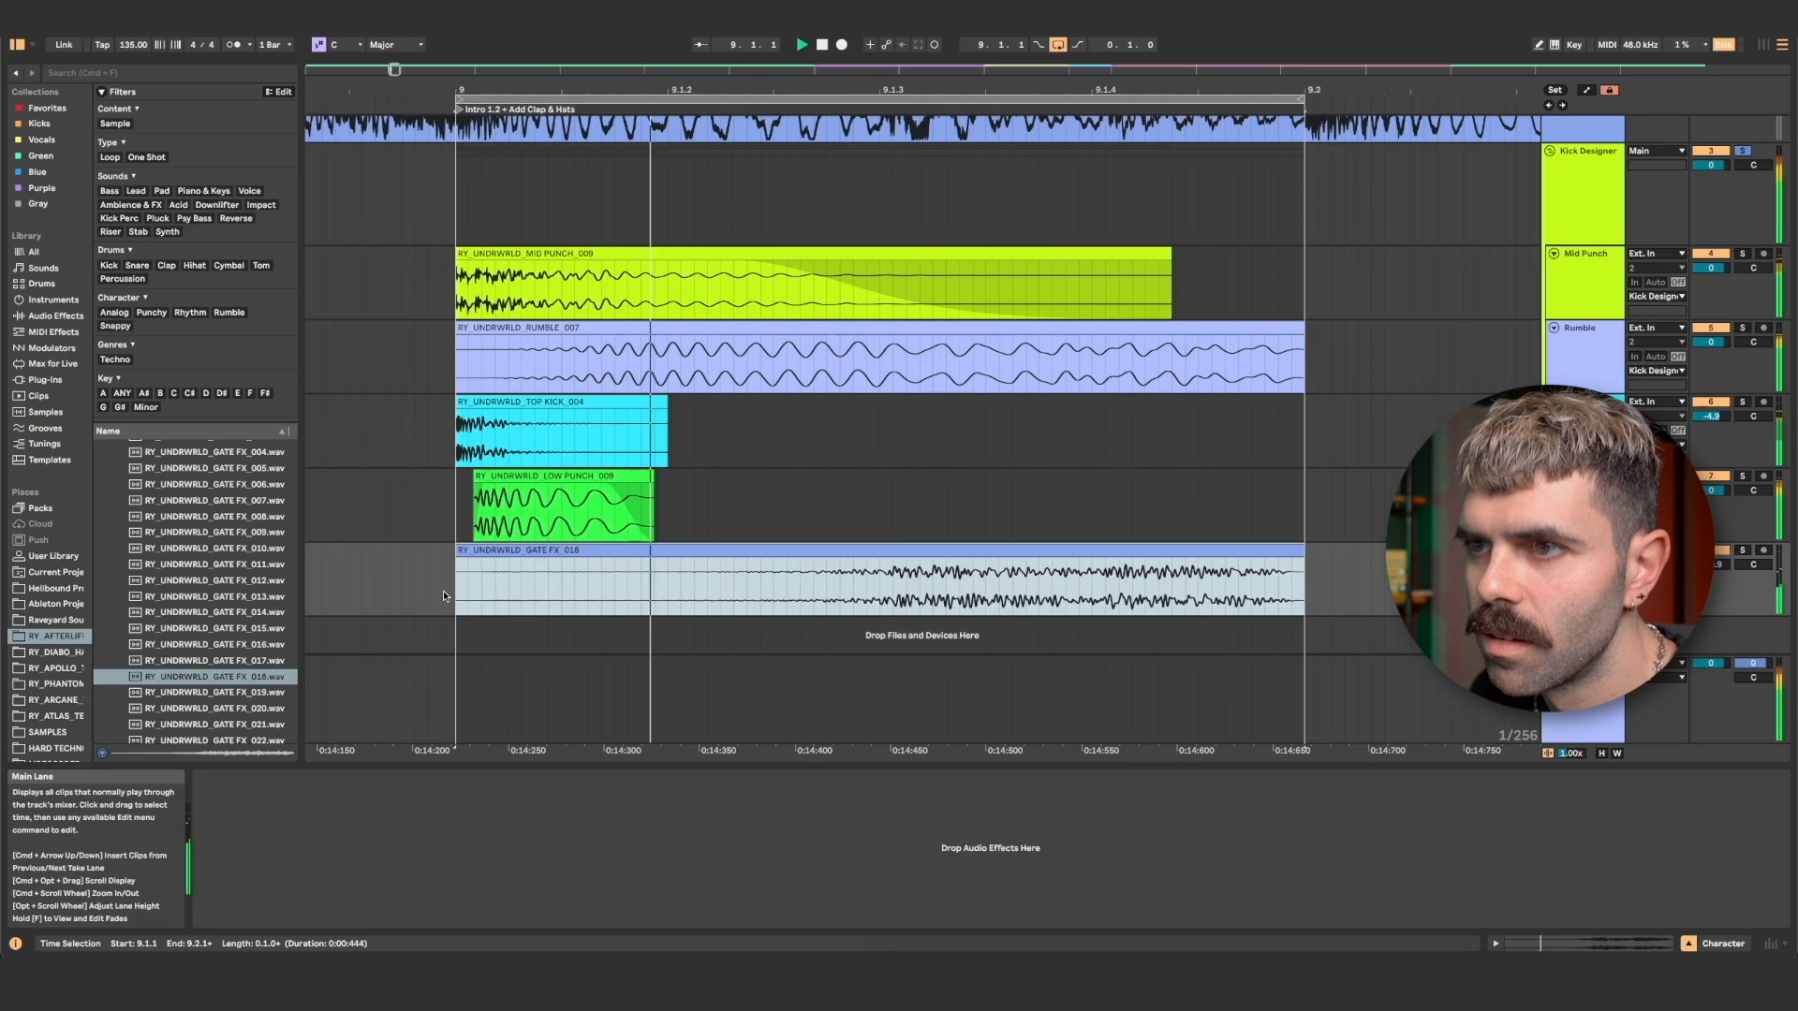
left_click_drag(235, 692, 455, 595)
left_click_drag(234, 708, 453, 588)
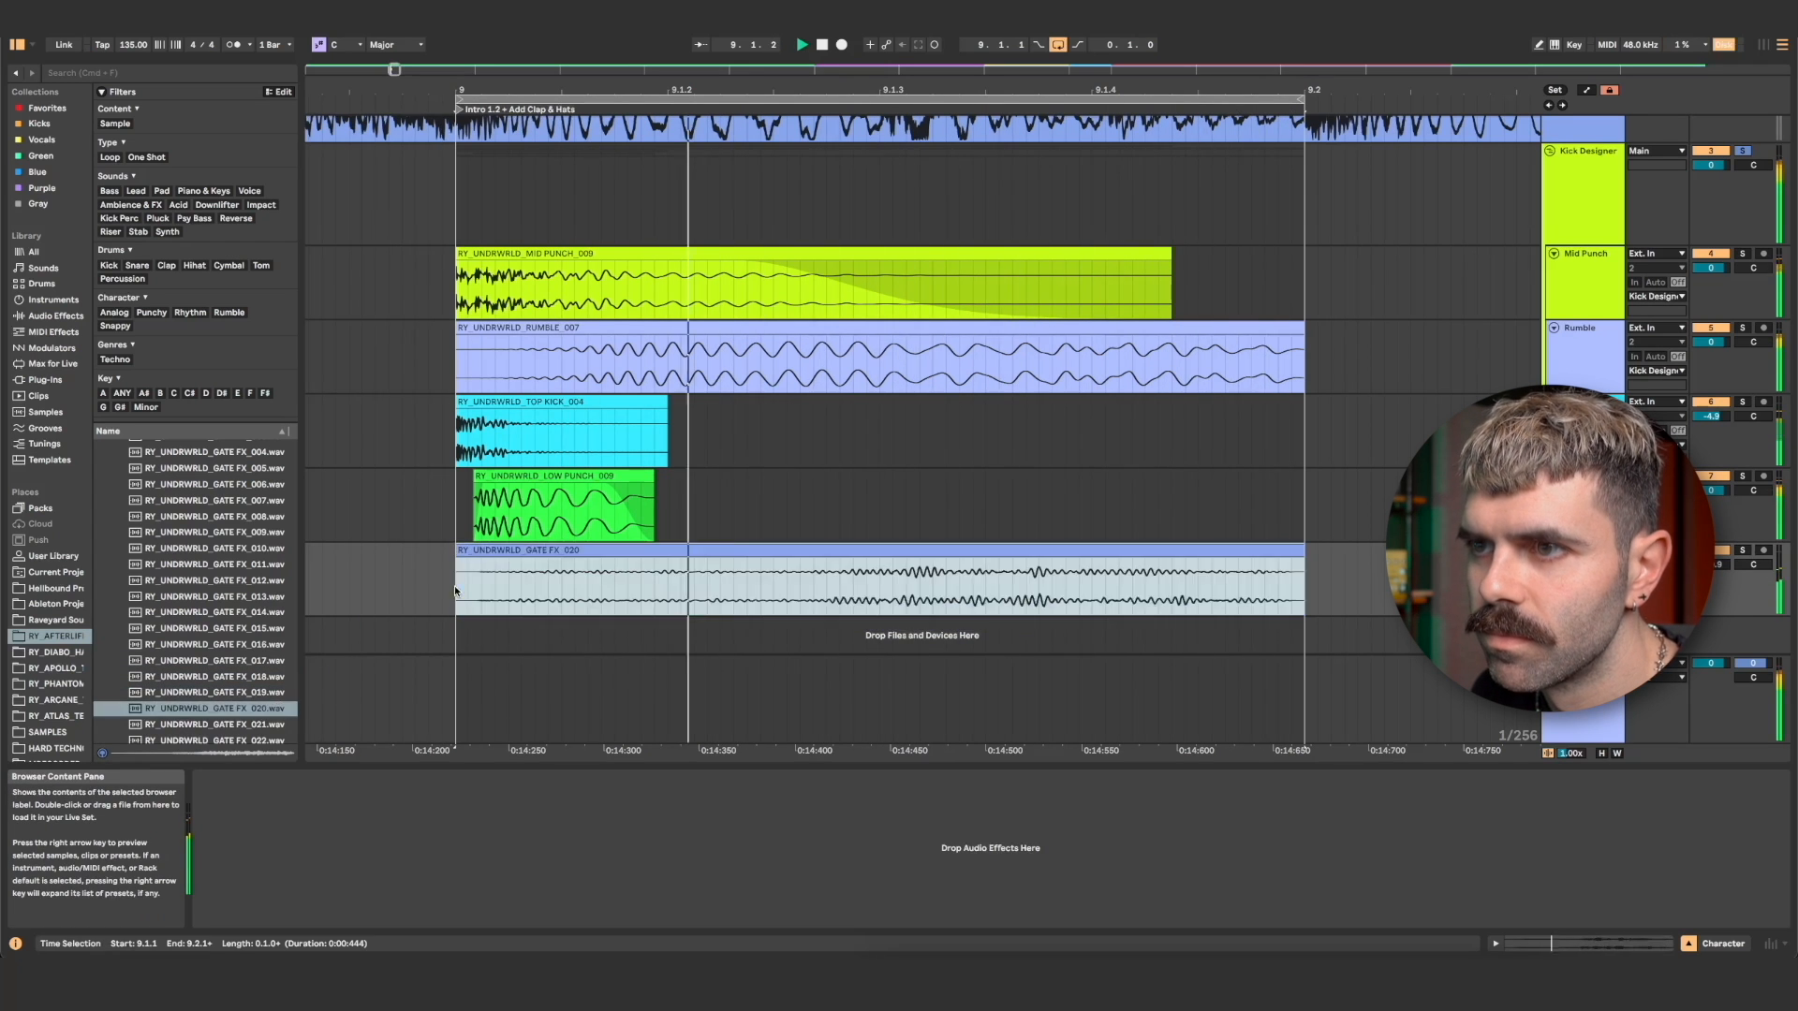
Audition the further Reverb Gate samples in the browser, up to GATE FX_030.
key("Down")
key("Down")
key("Down")
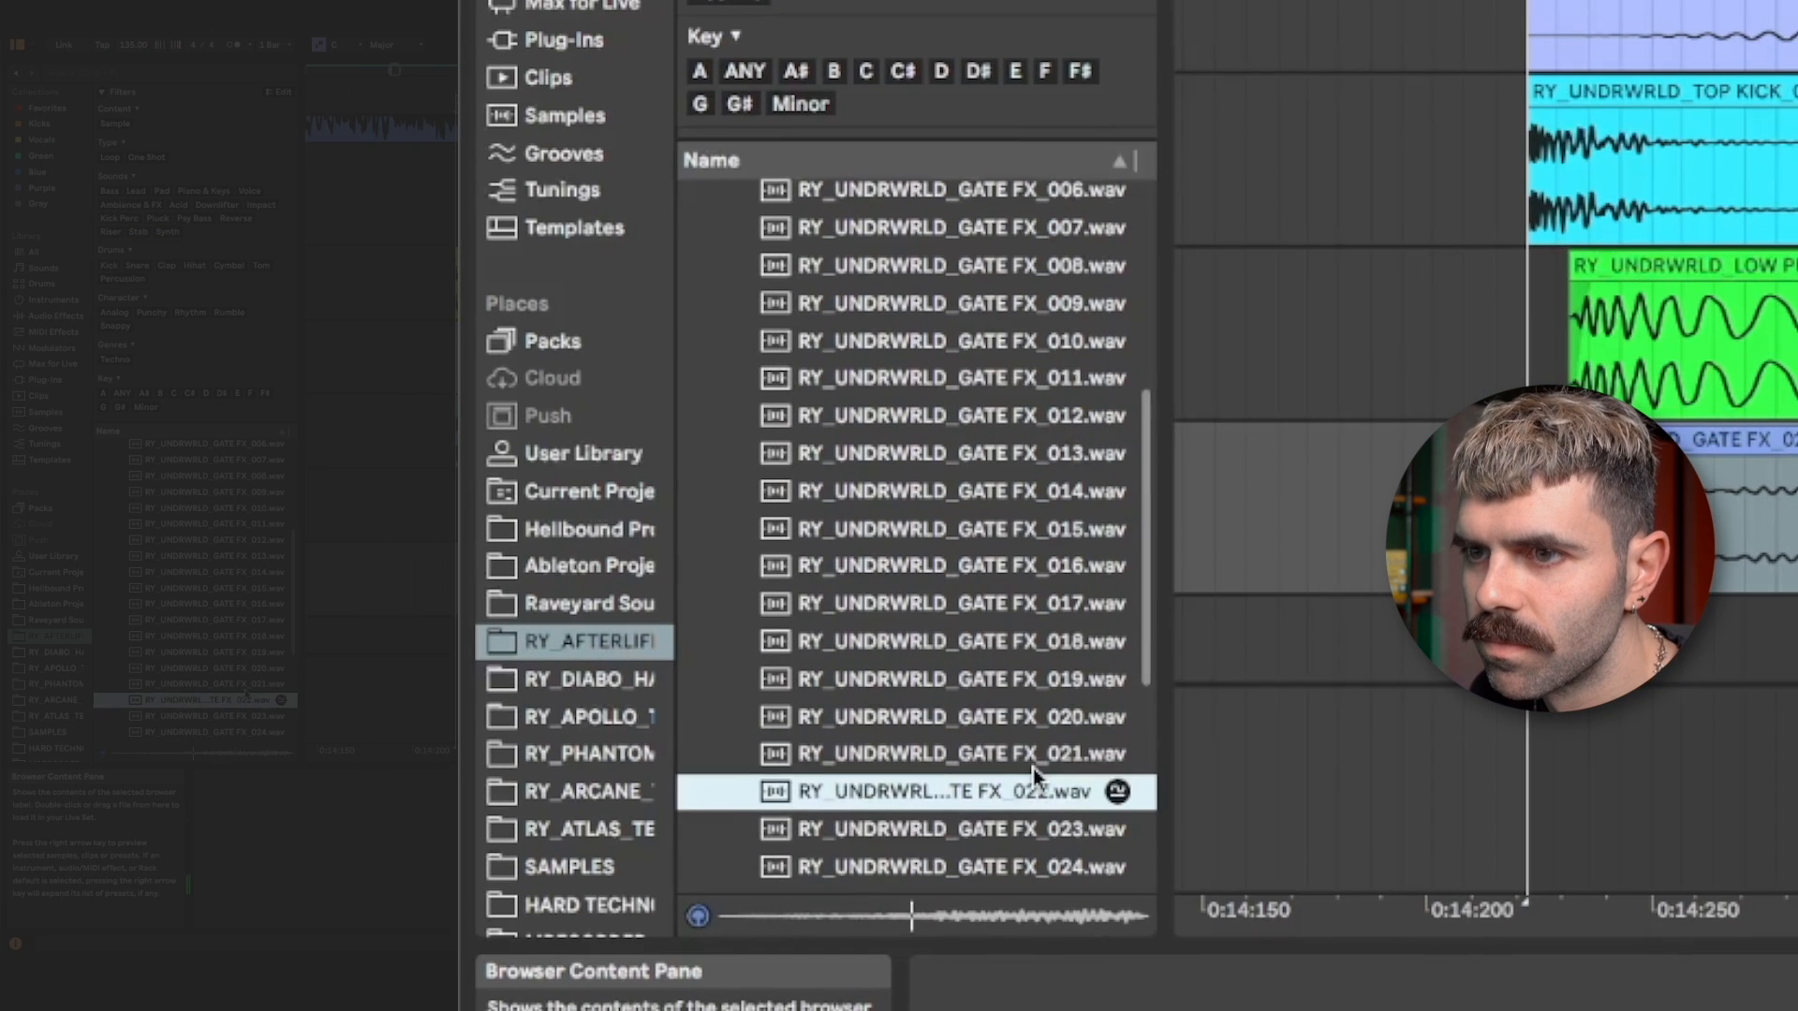
key("Down")
key("Down")
key("Down")
key("Down")
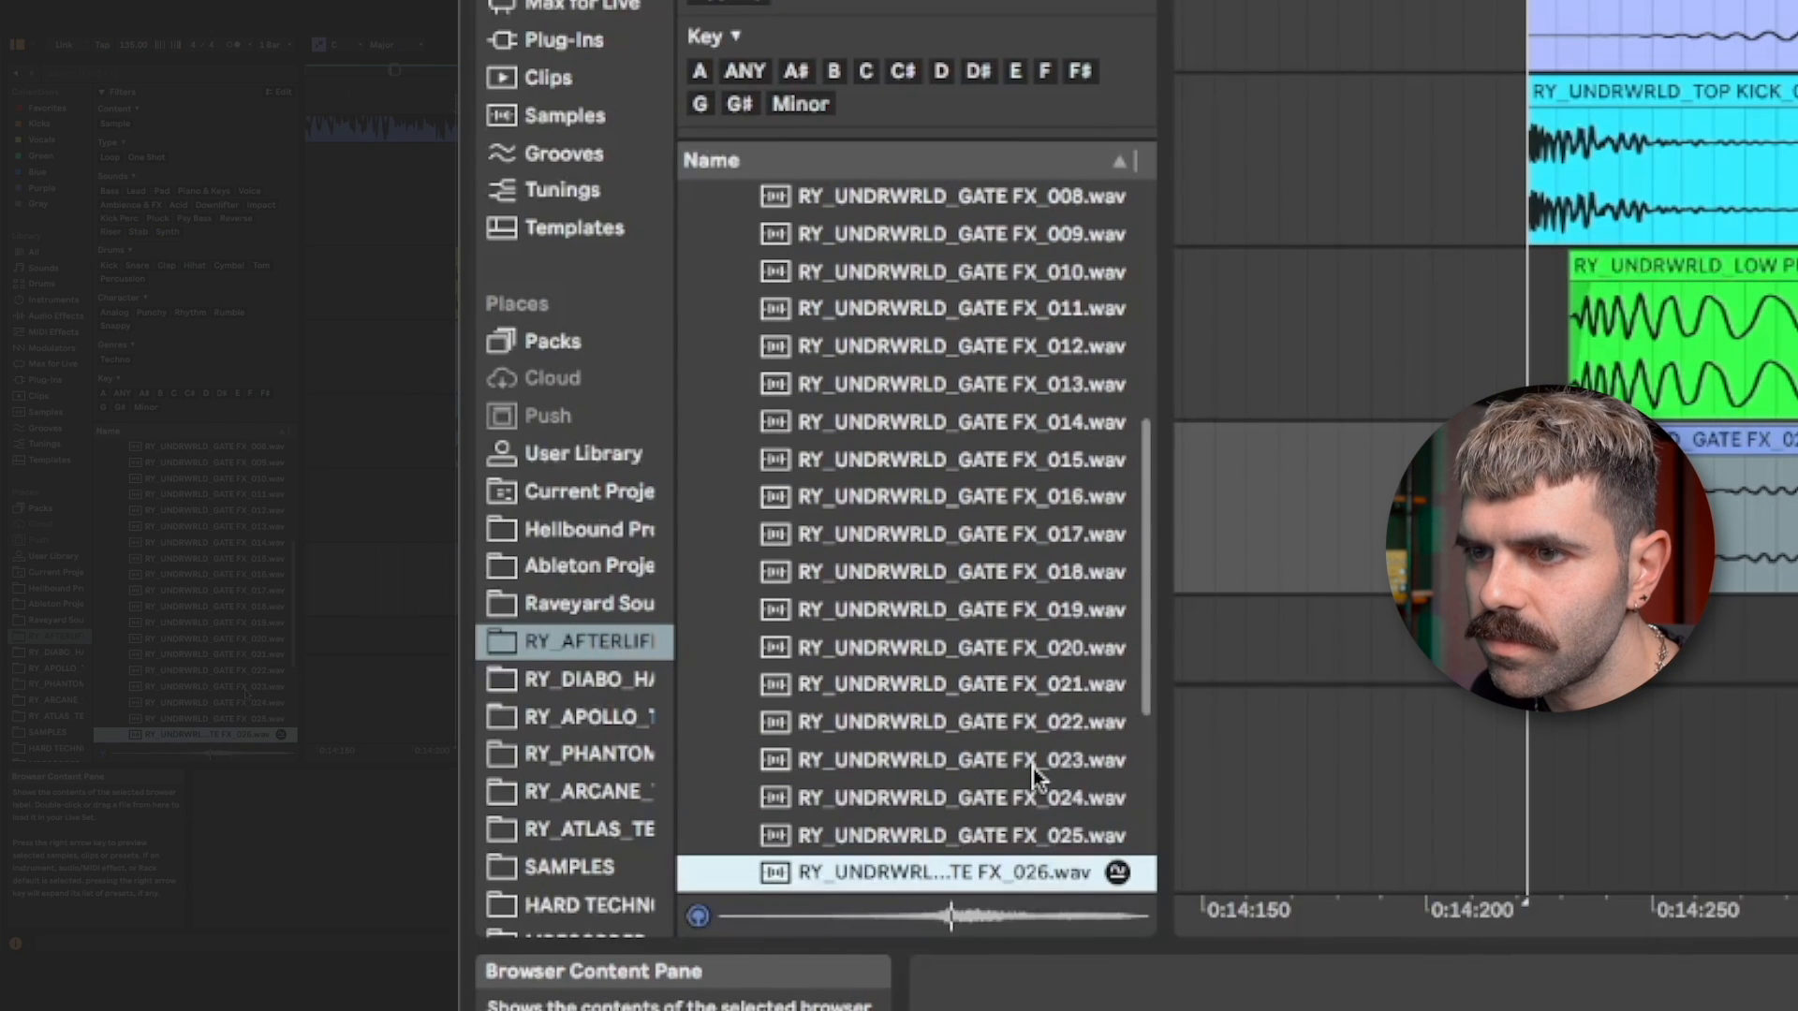
key("Down")
key("Down")
key("Down")
key("Down")
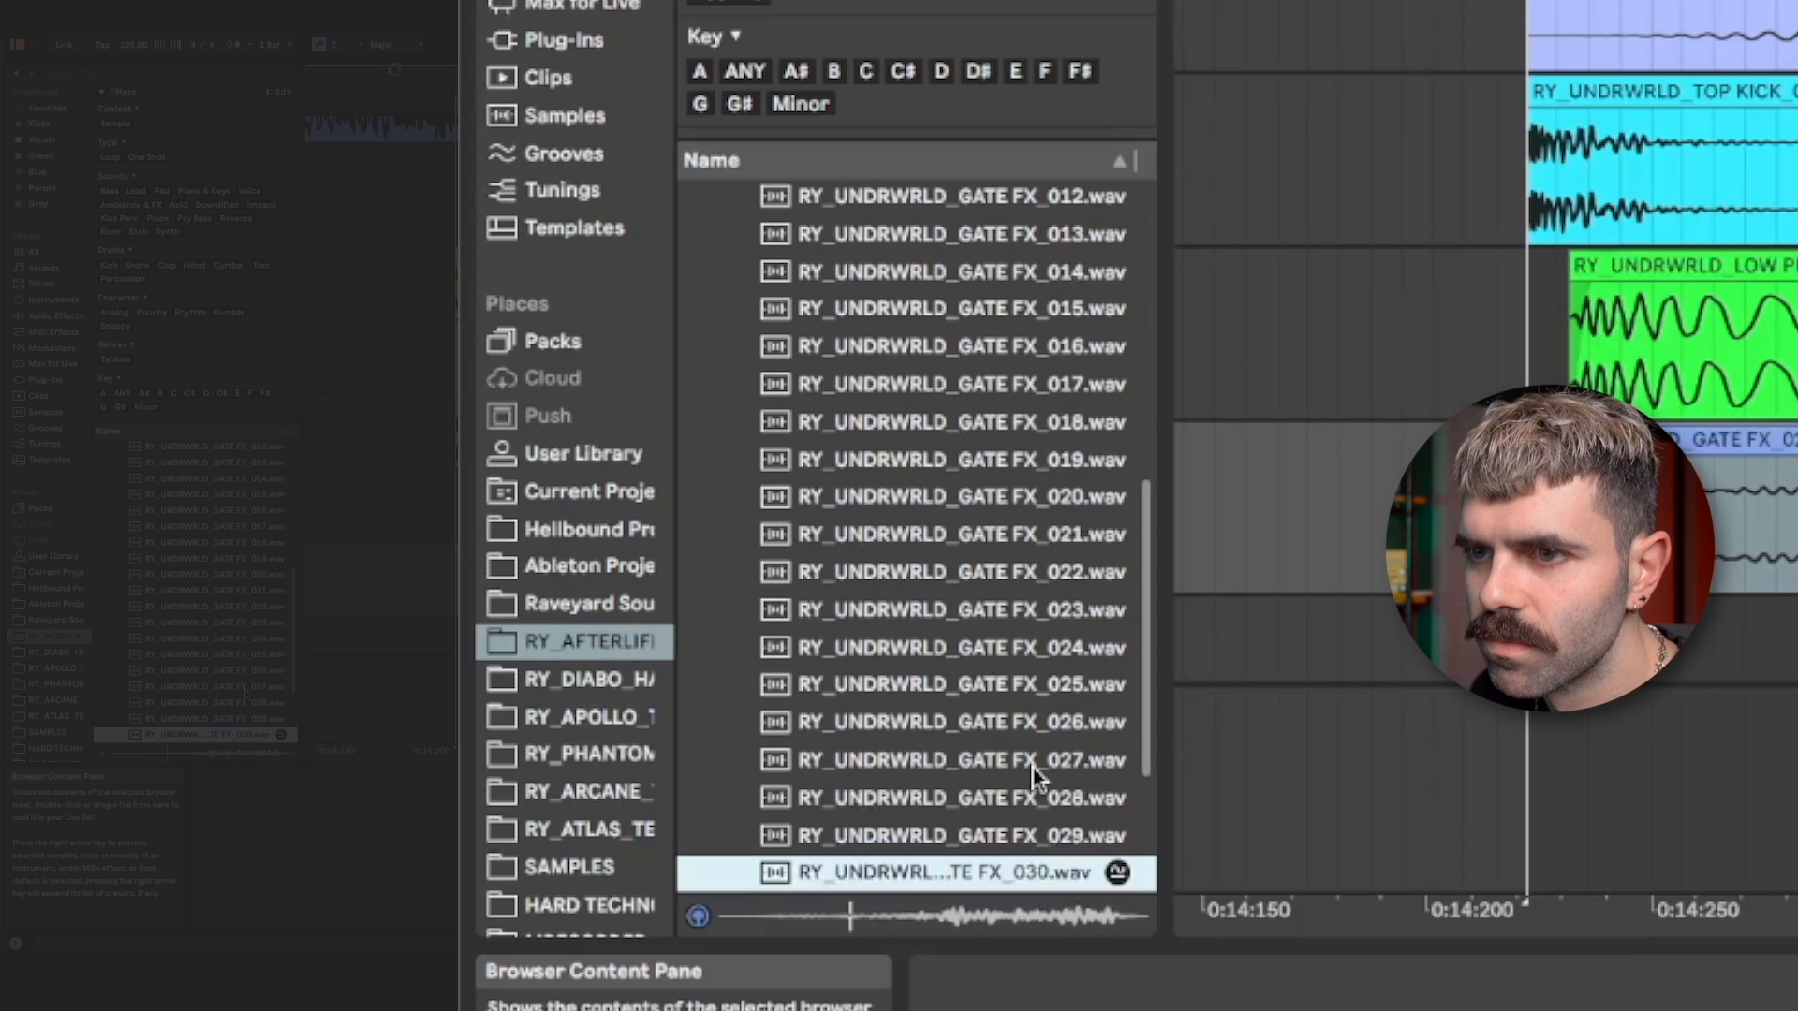
Place RY_UNDRWRLD_GATE FX_030 on the Character track at 9.1.1 and listen to it within the loop.
key("Up")
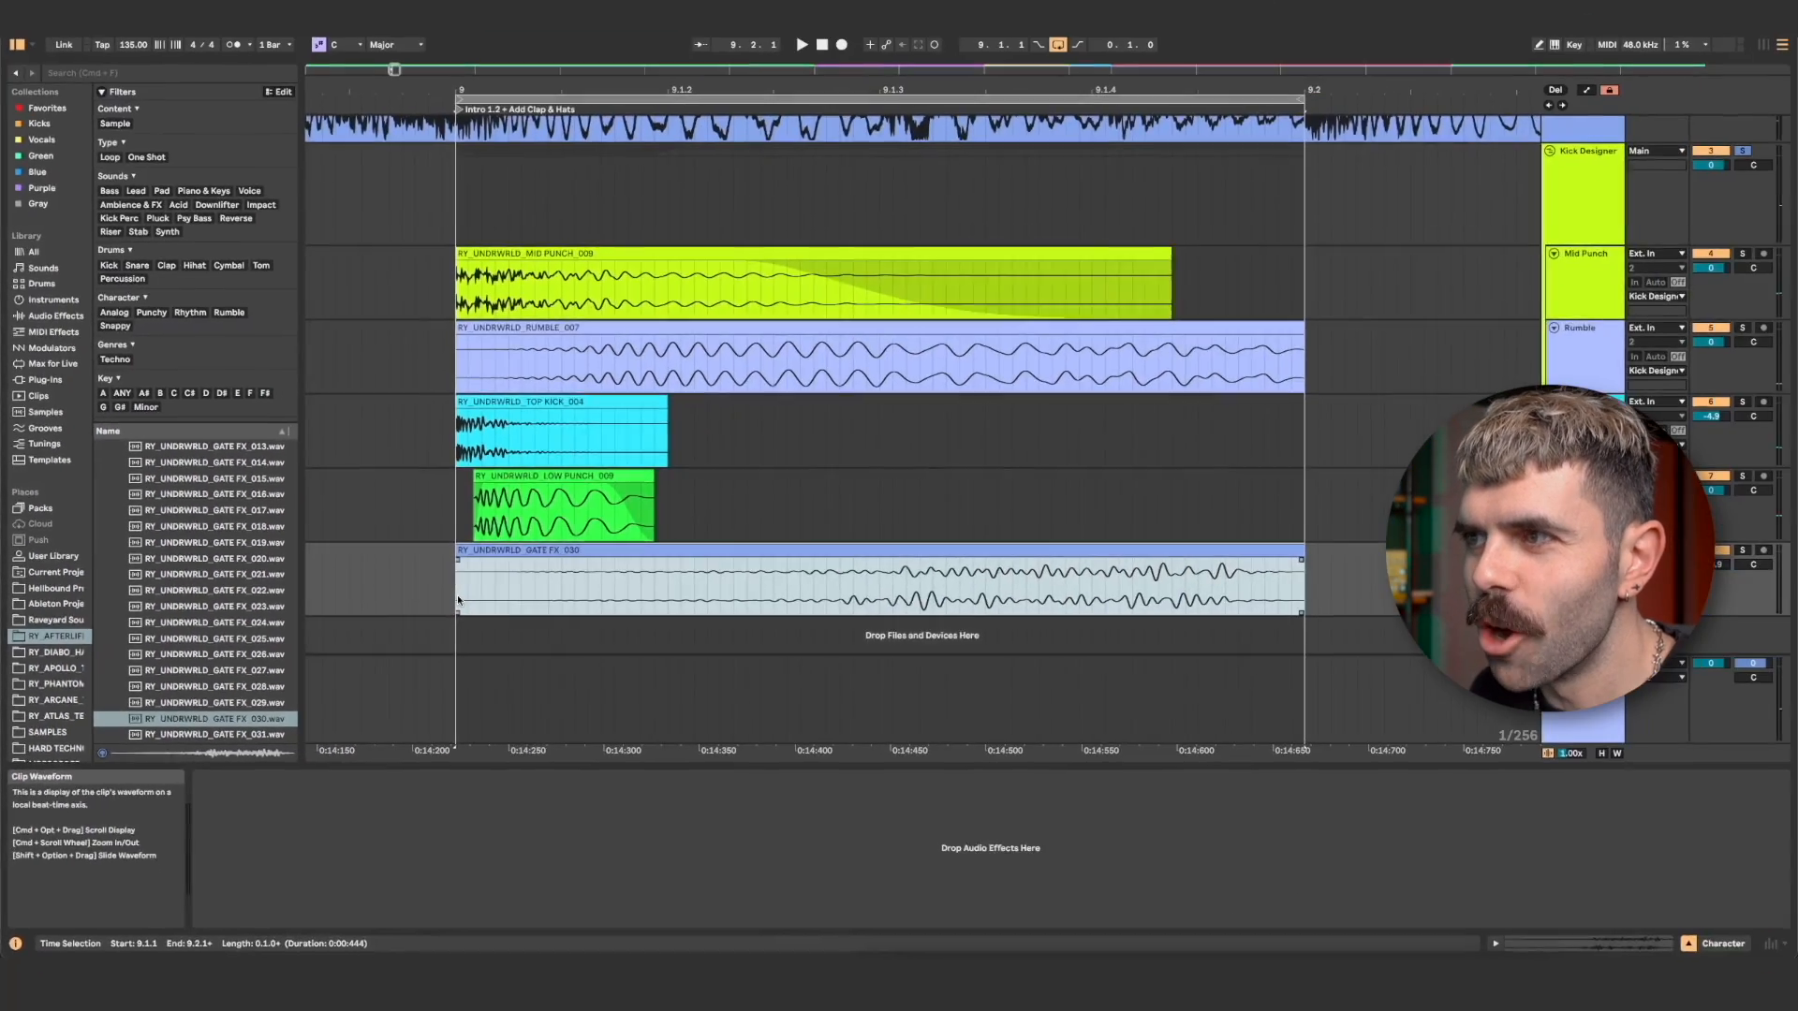
key("space")
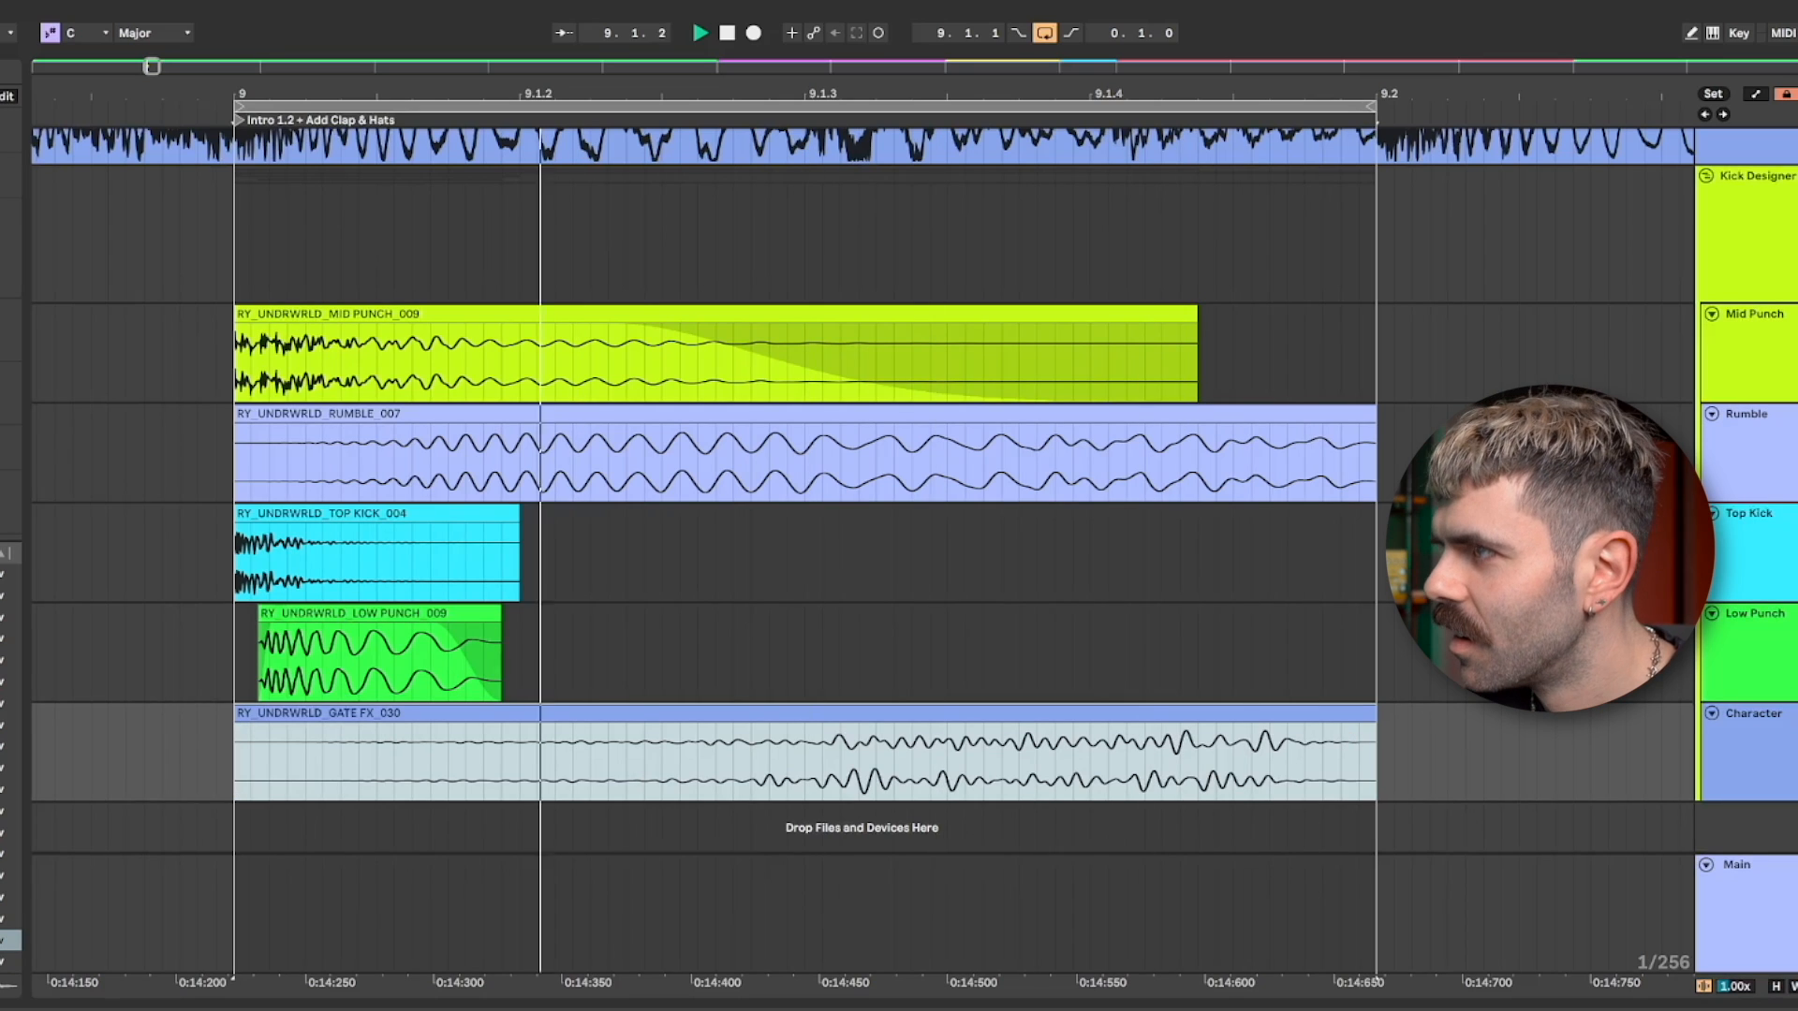
key("space")
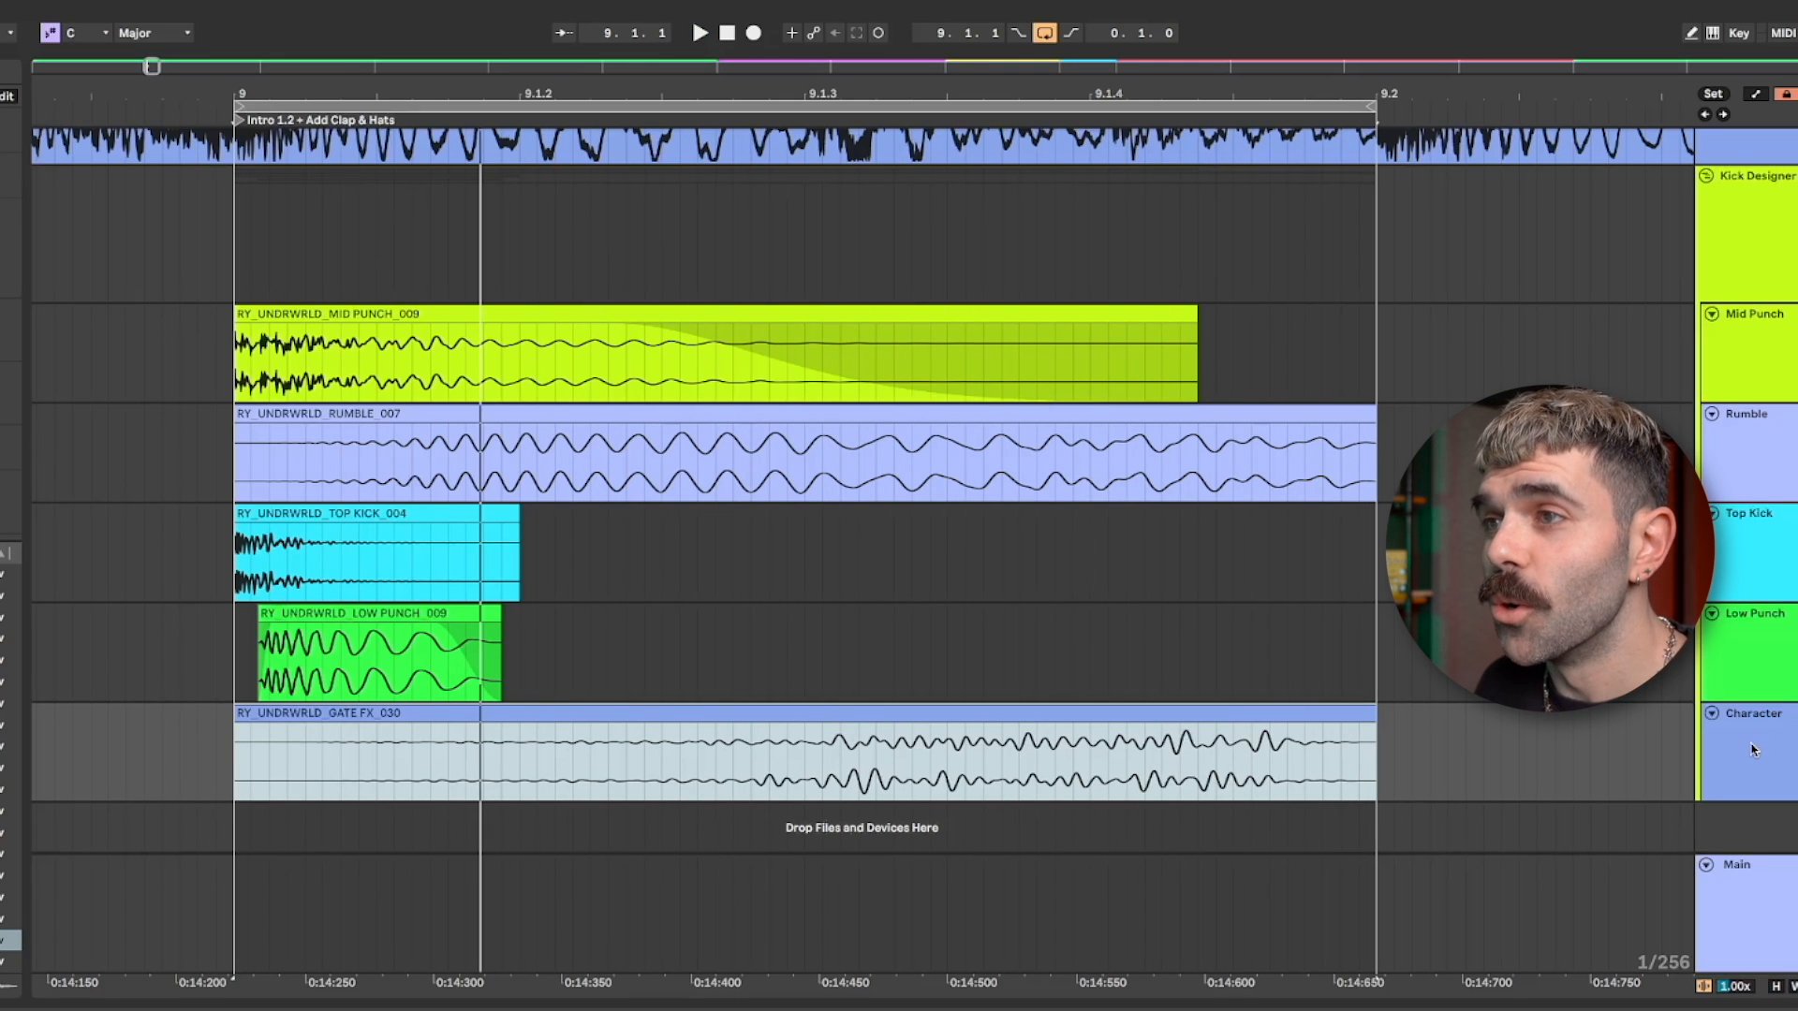
Add a Character 2 audio track below Character in the group, with RY_UNDRWRLD_GATE FX_031 at 9.1.1 and volume at -16.2 dB.
key("ctrl+t")
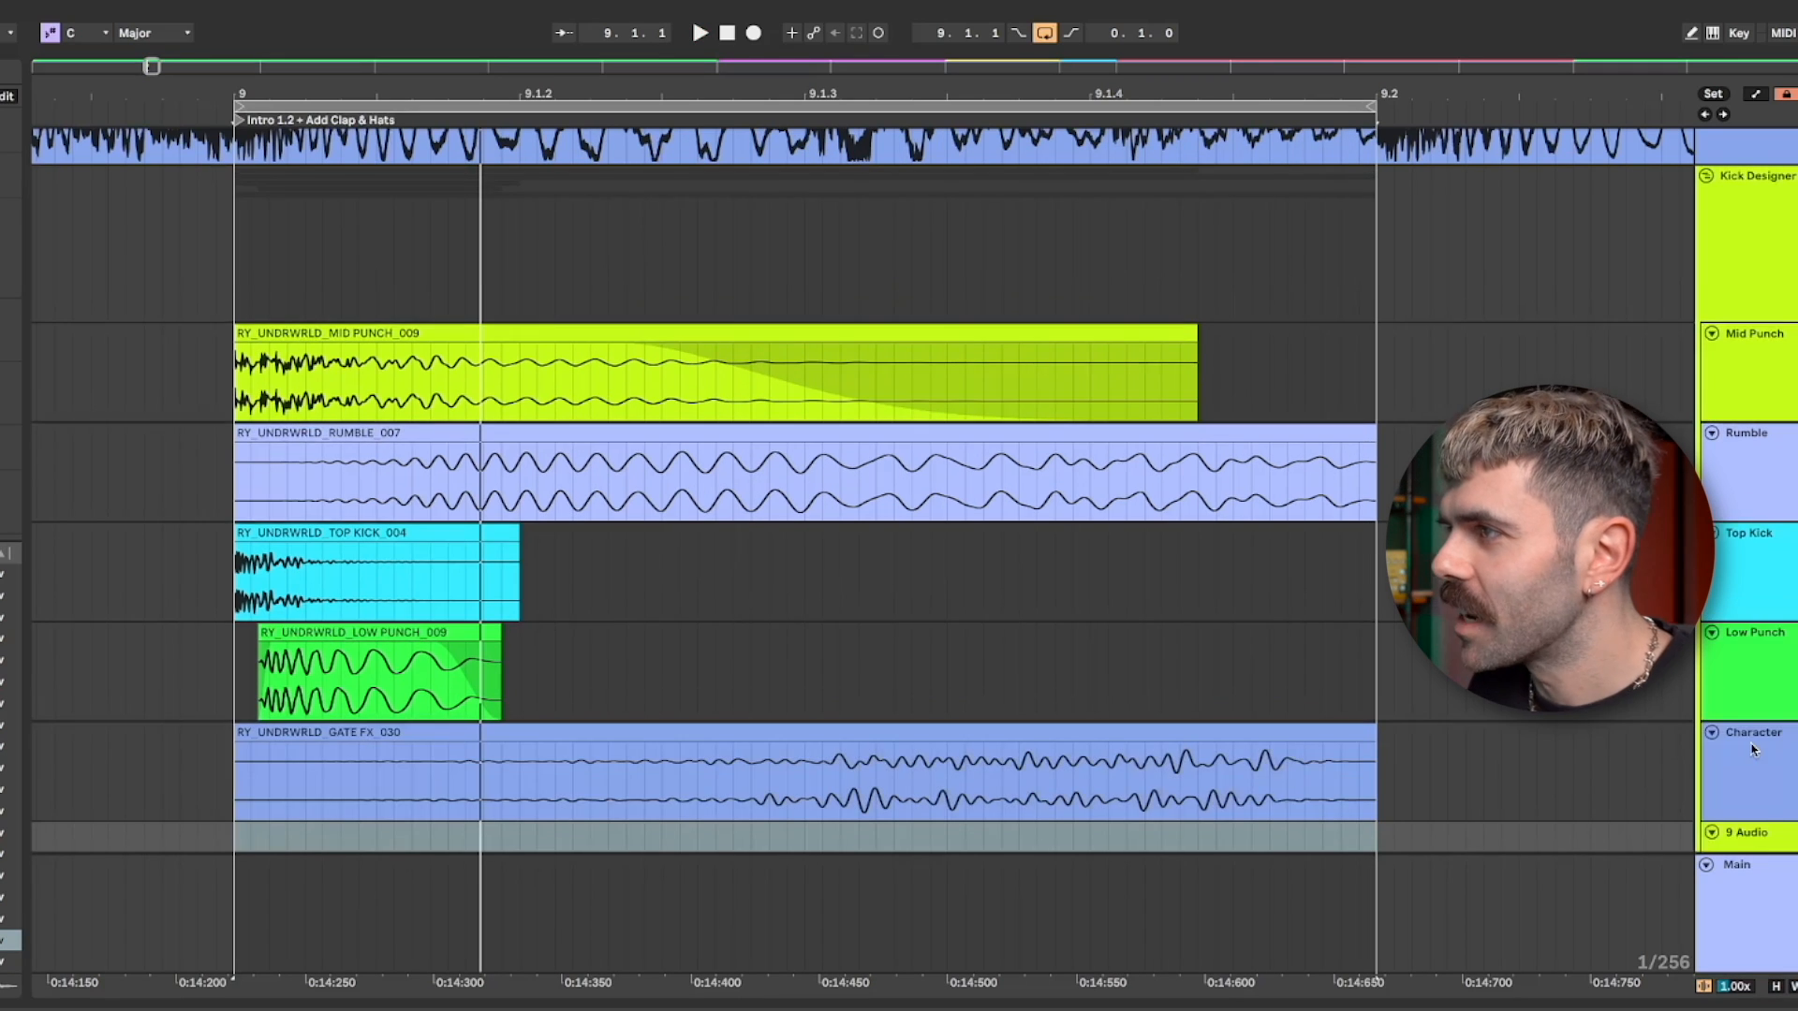
scroll(1727, 752, "down", 2)
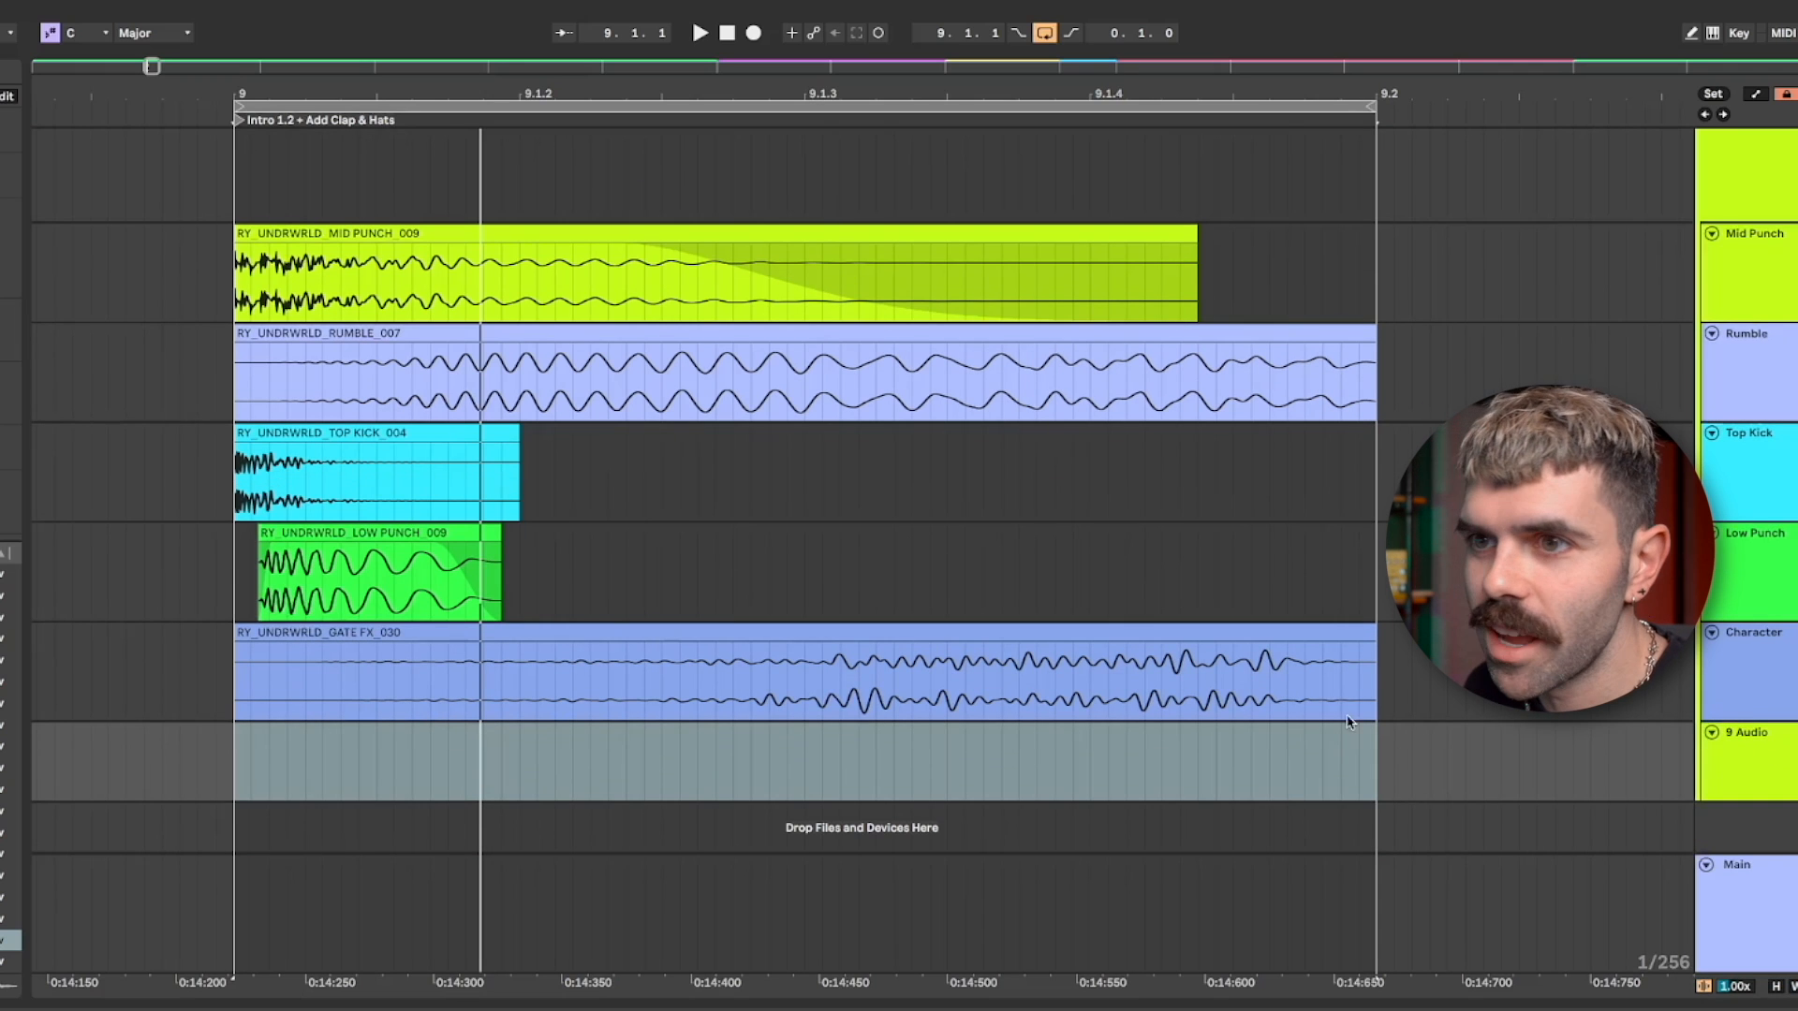
left_click_drag(8, 897, 240, 758)
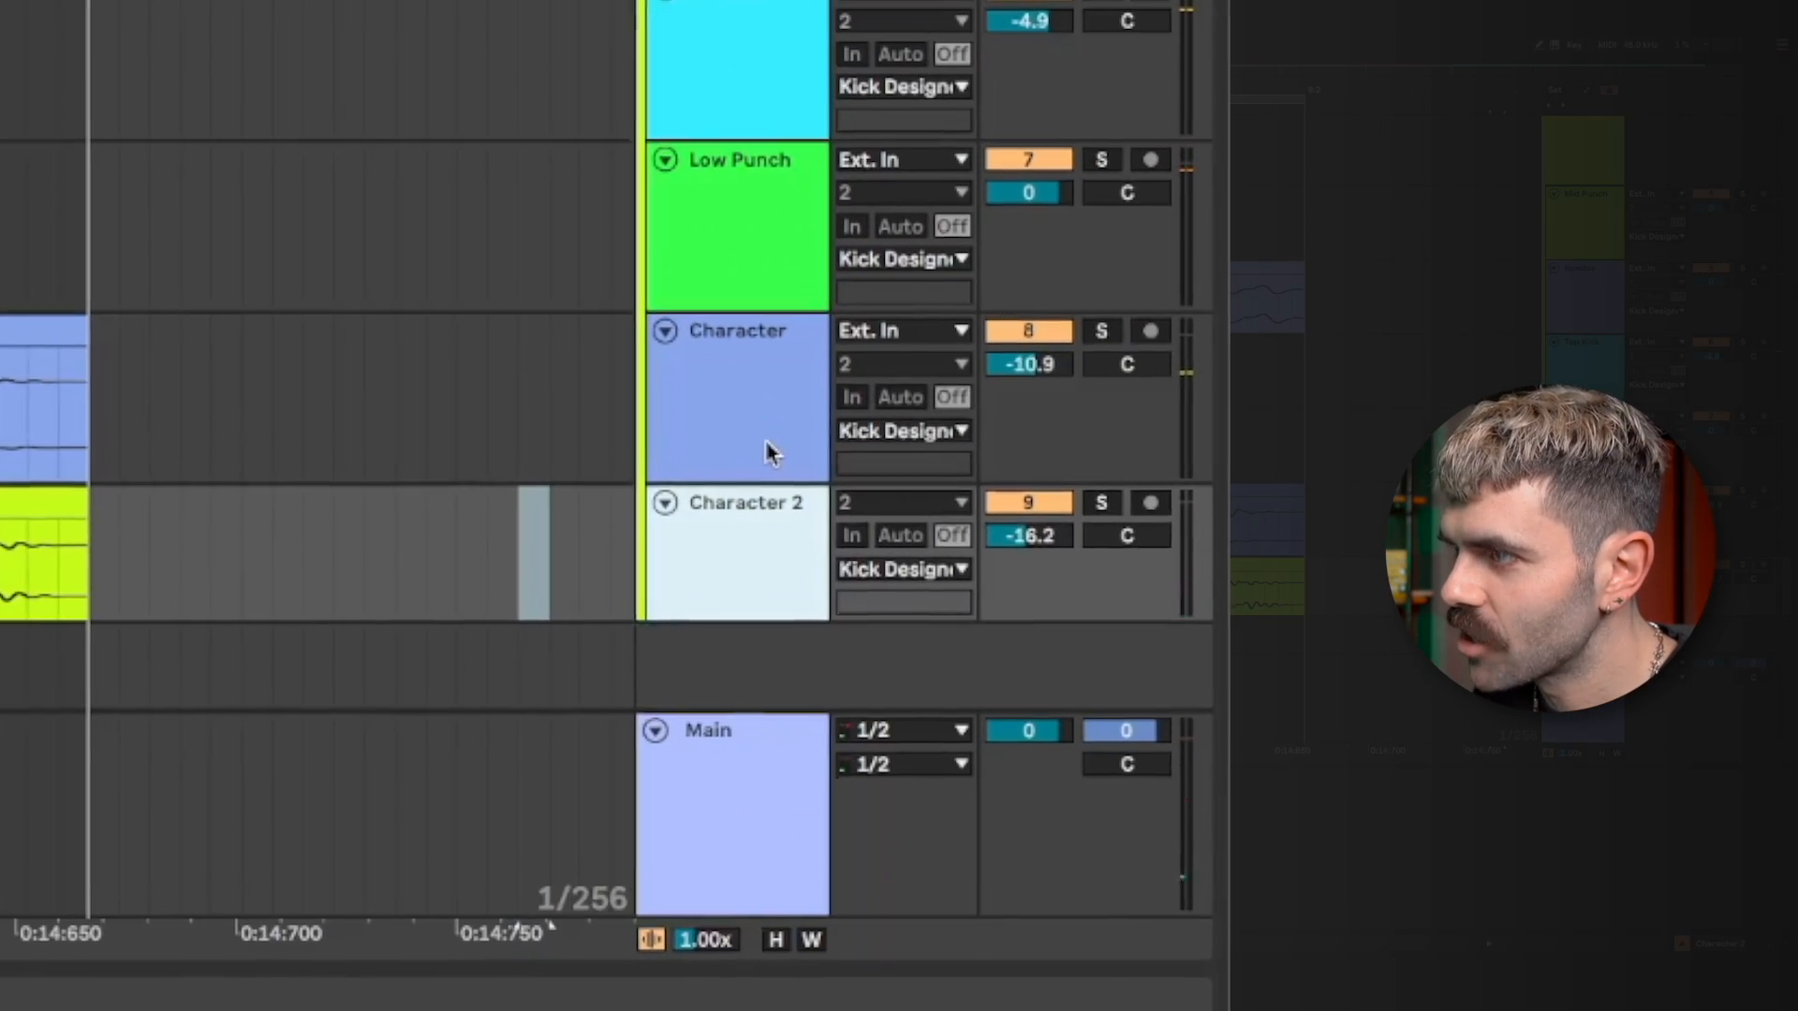
Compare the loop with both Character tracks muted and unmuted, and lower their volumes together to -11.9 dB and -17.2 dB.
left_click(915, 460, "shift")
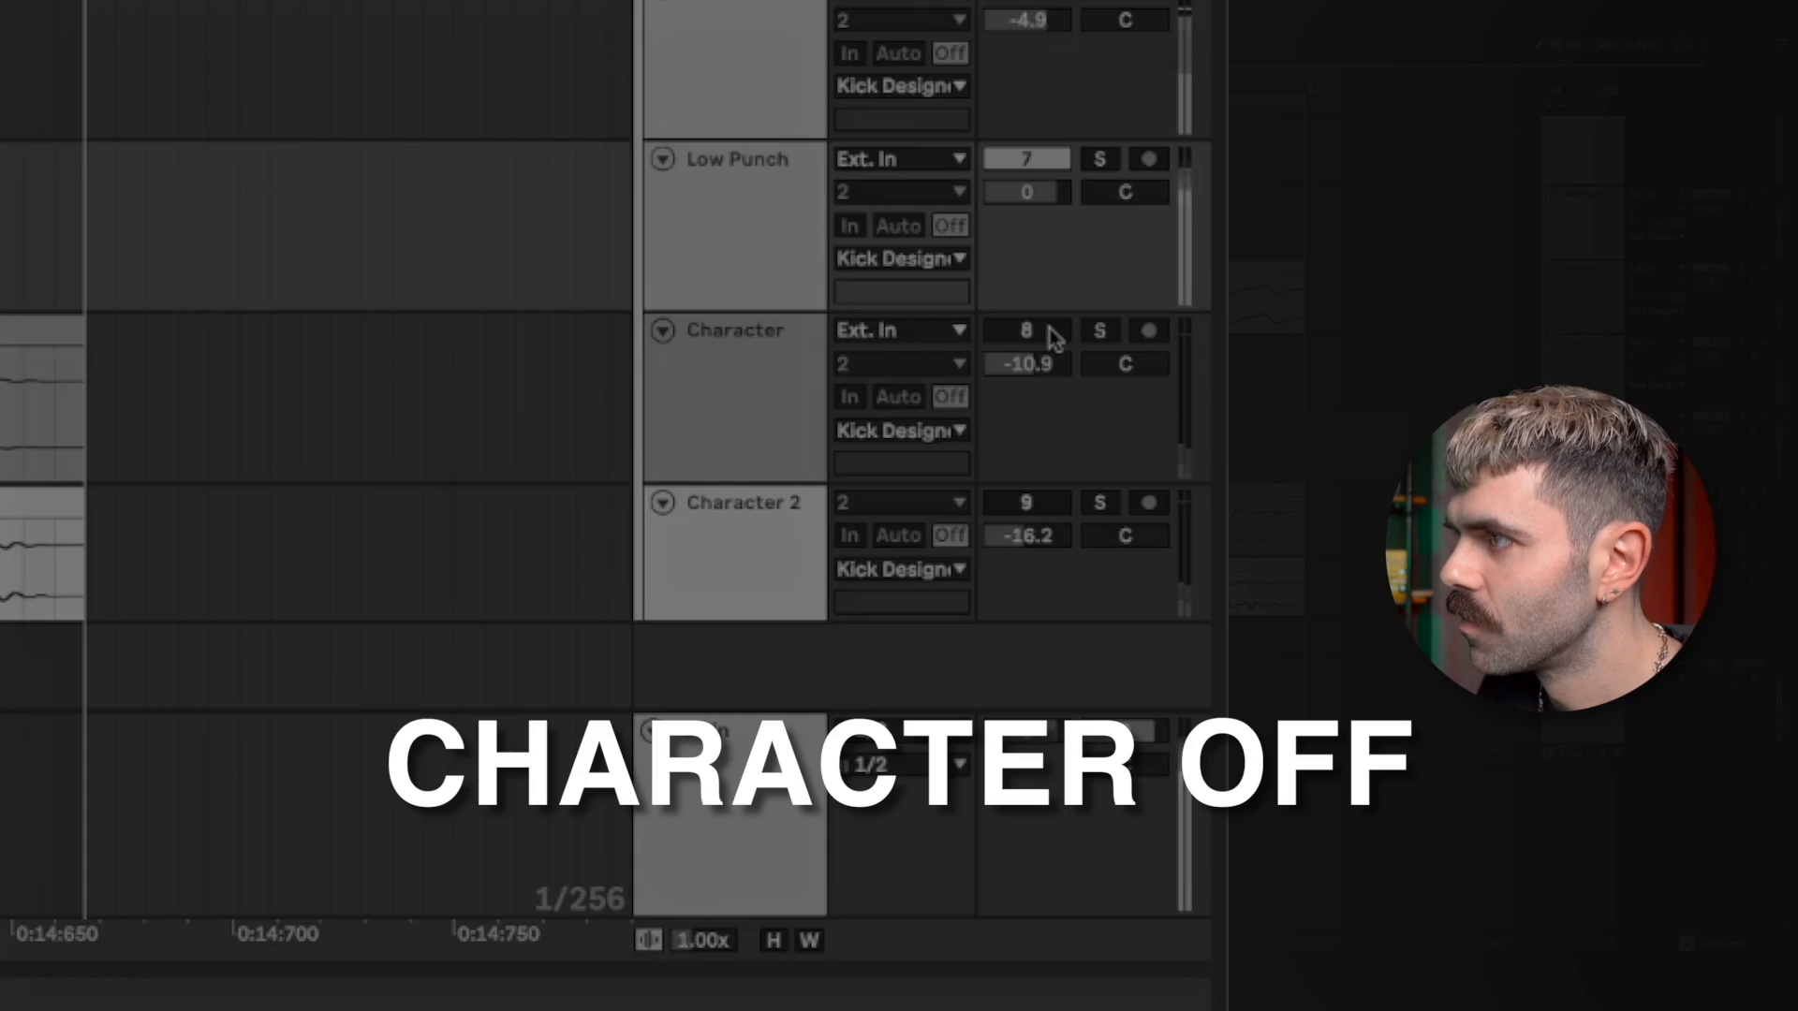
left_click(749, 404)
left_click(763, 553, "shift")
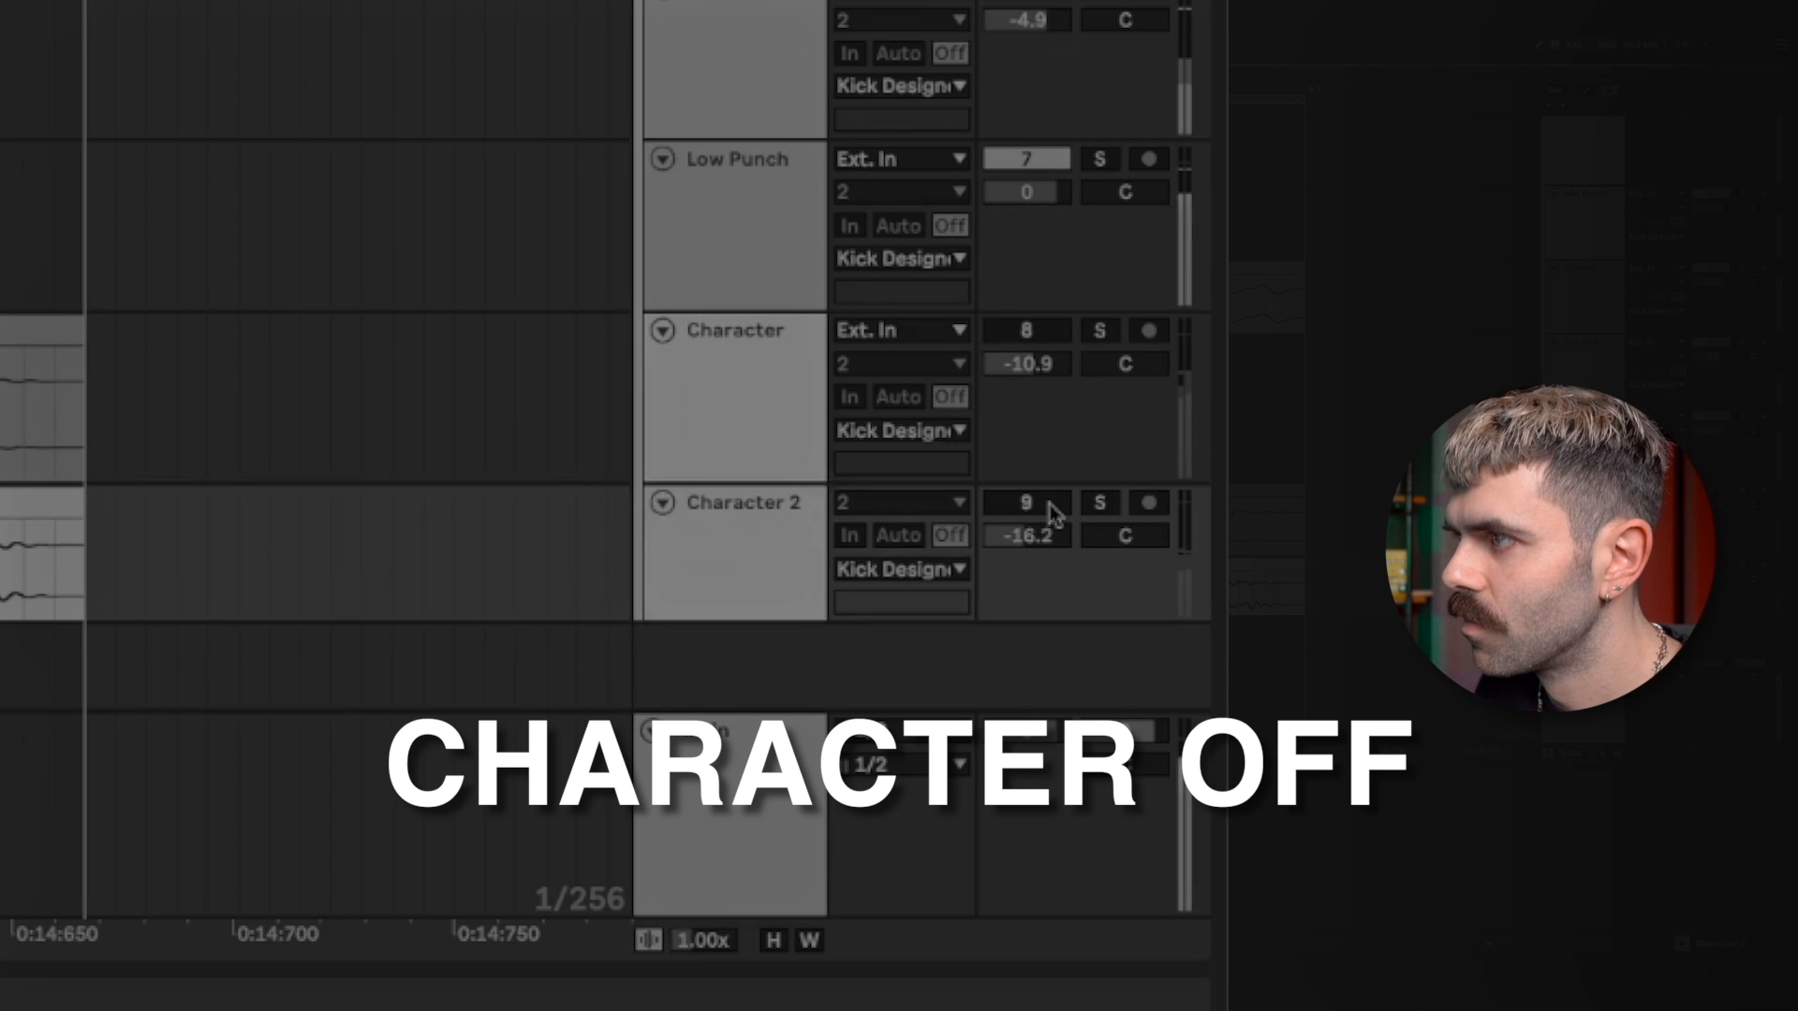
scroll(1048, 503, "up", 1)
left_click(1035, 533)
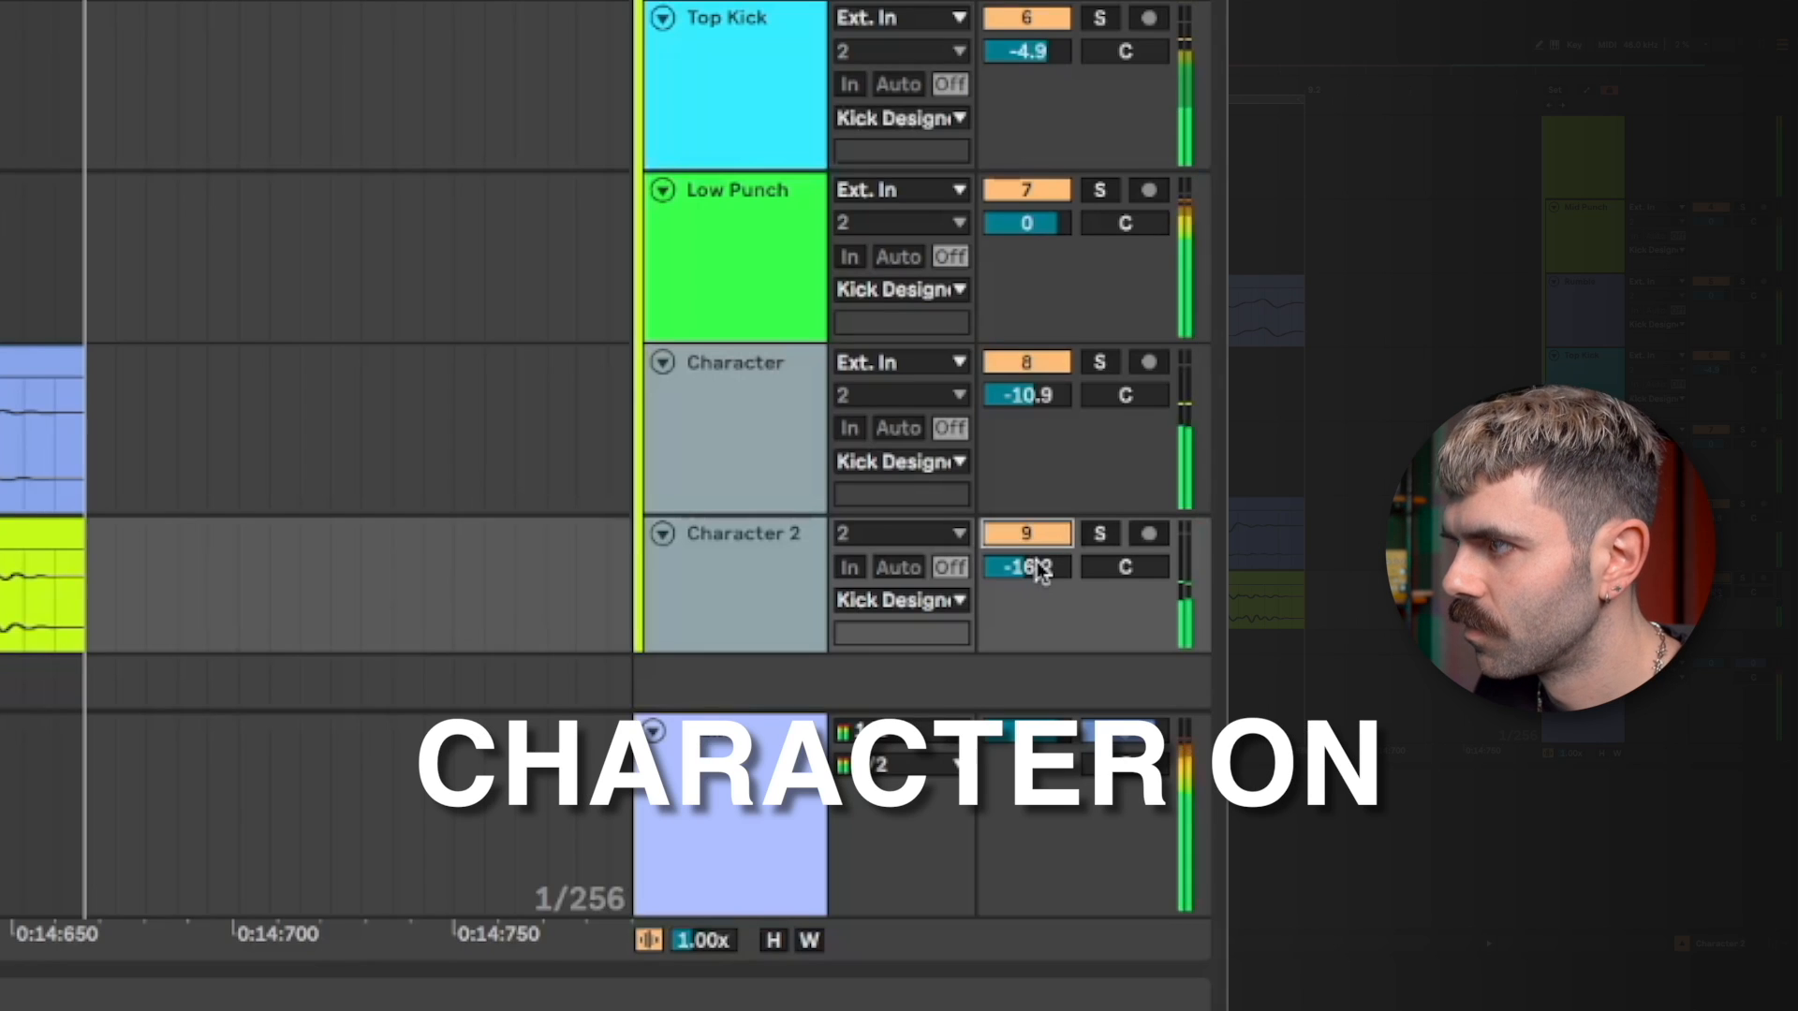
left_click_drag(1041, 573, 1041, 581)
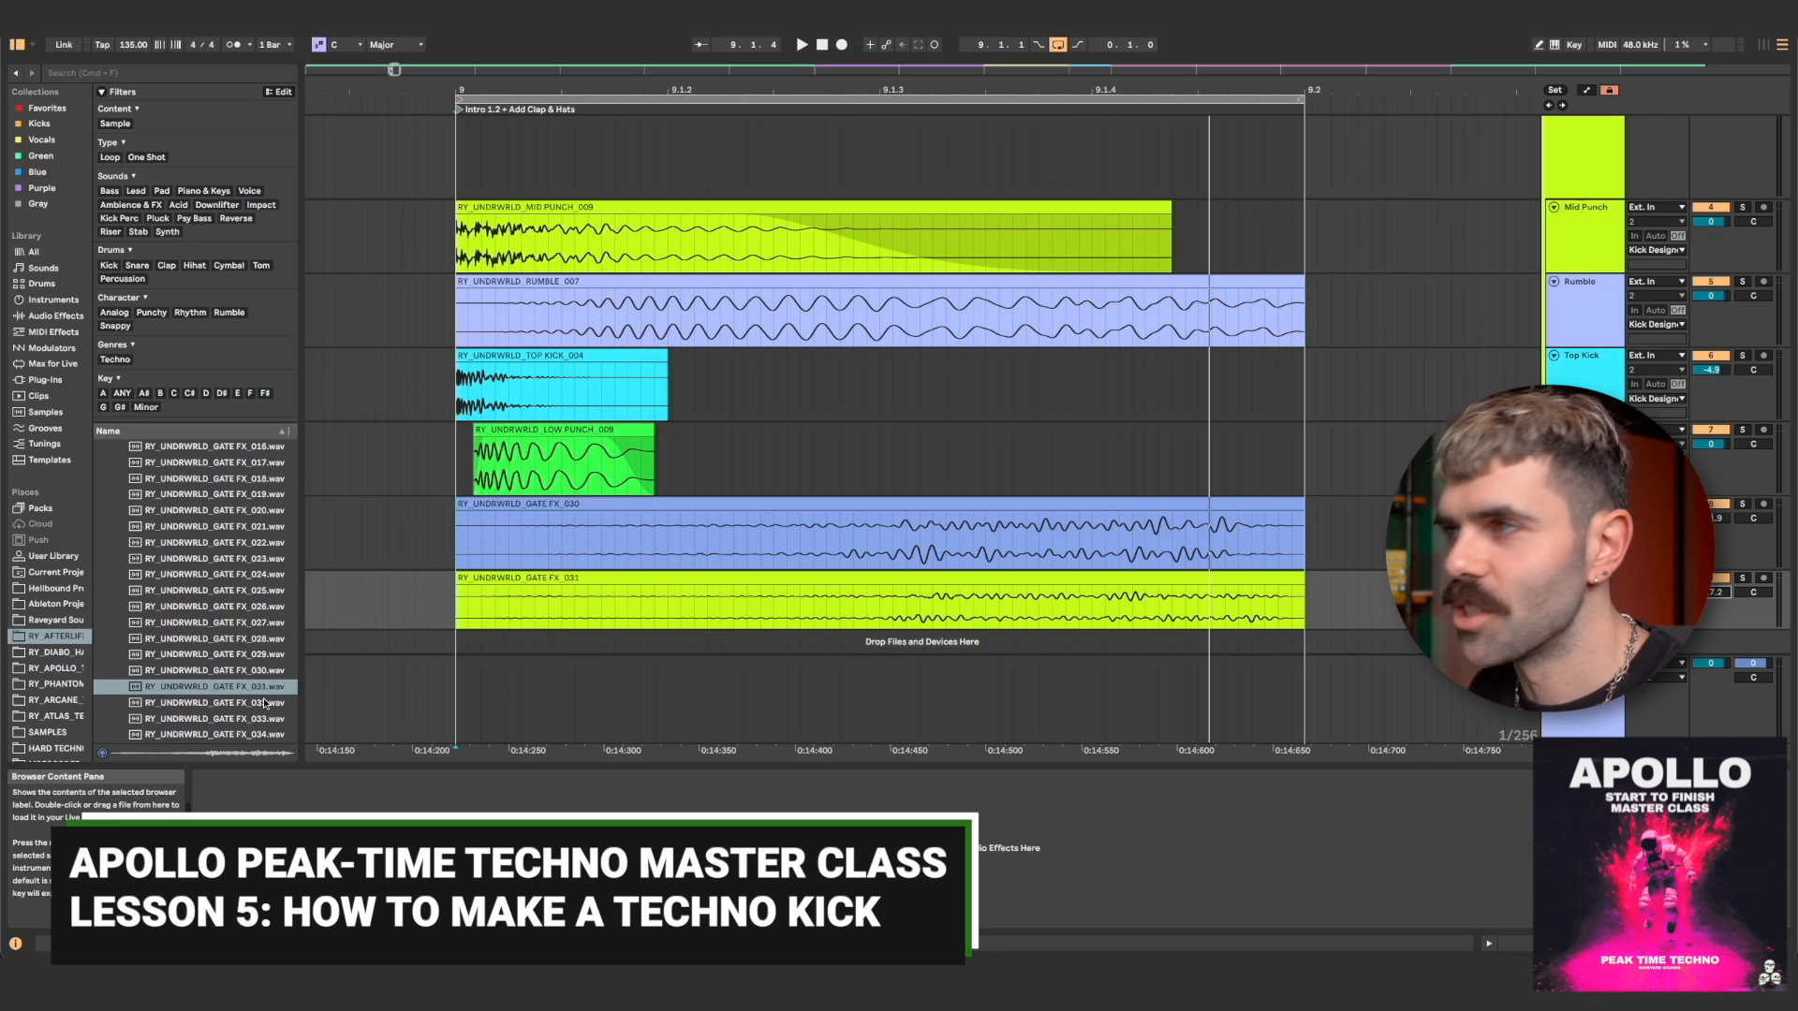
Insert a new audio track below the Kick Designer group, set its input to Kick Designer and arm it for recording.
left_click(1588, 265)
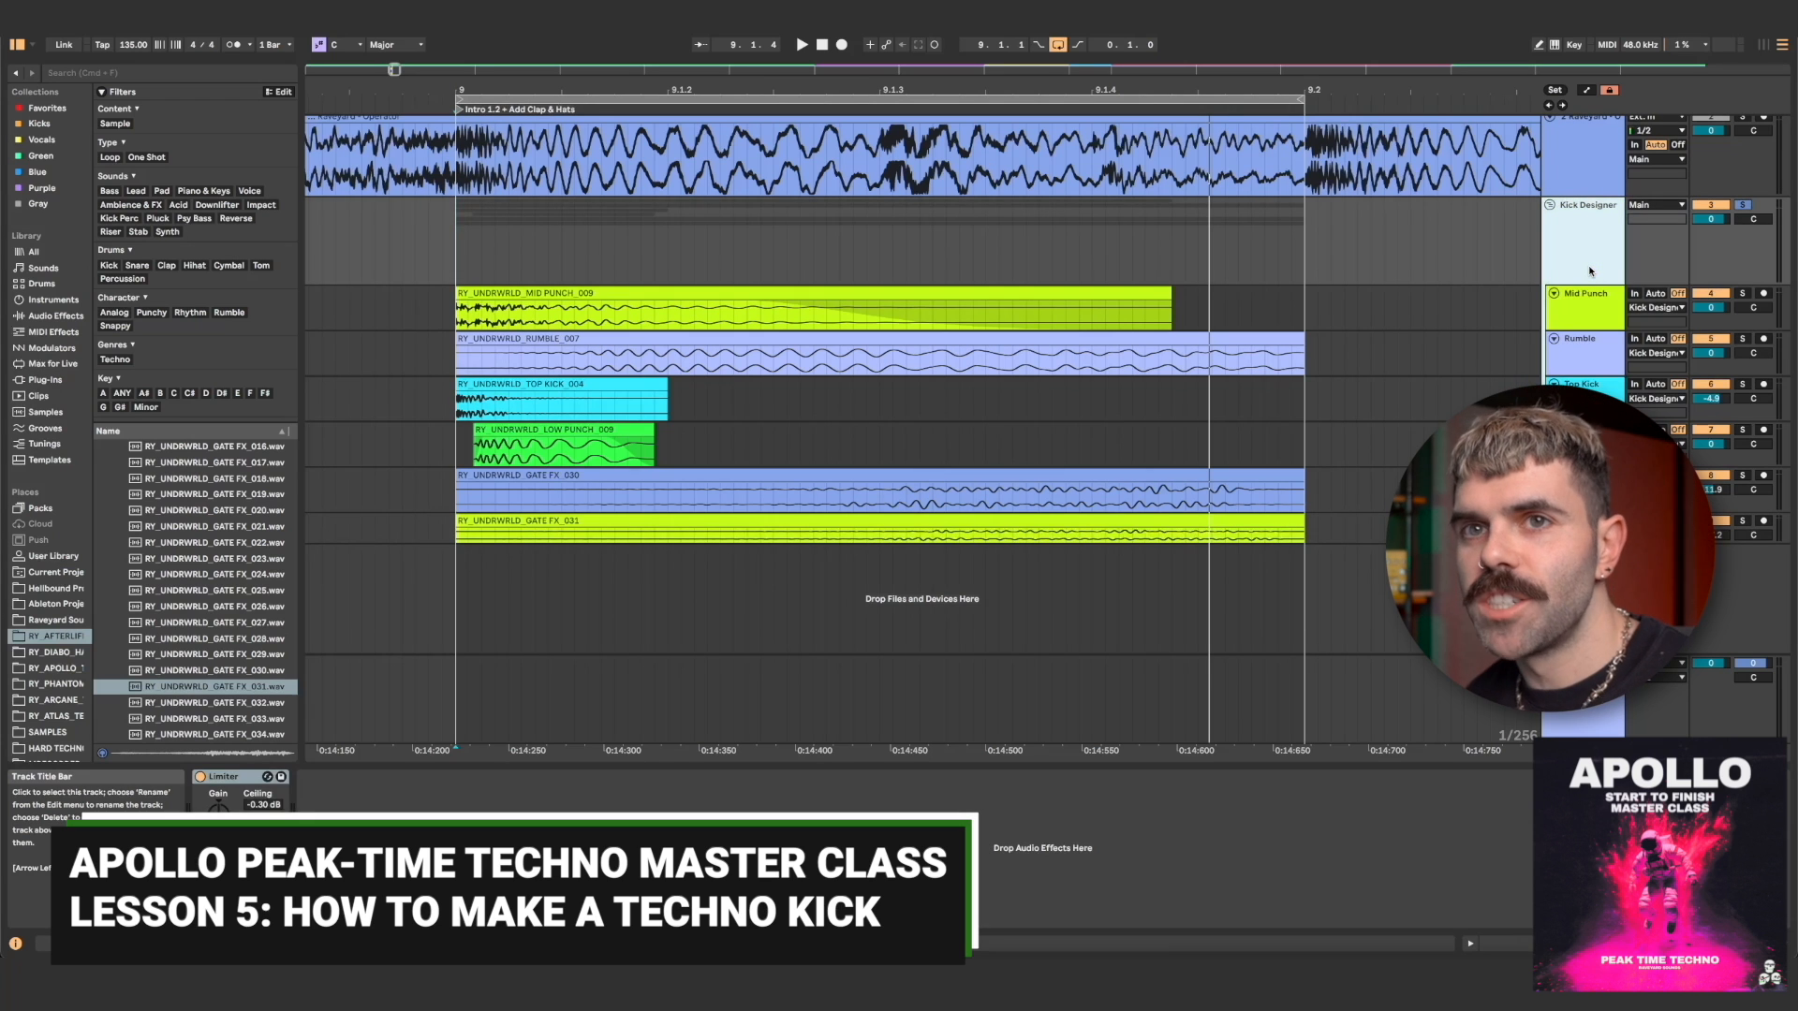
key("super+t")
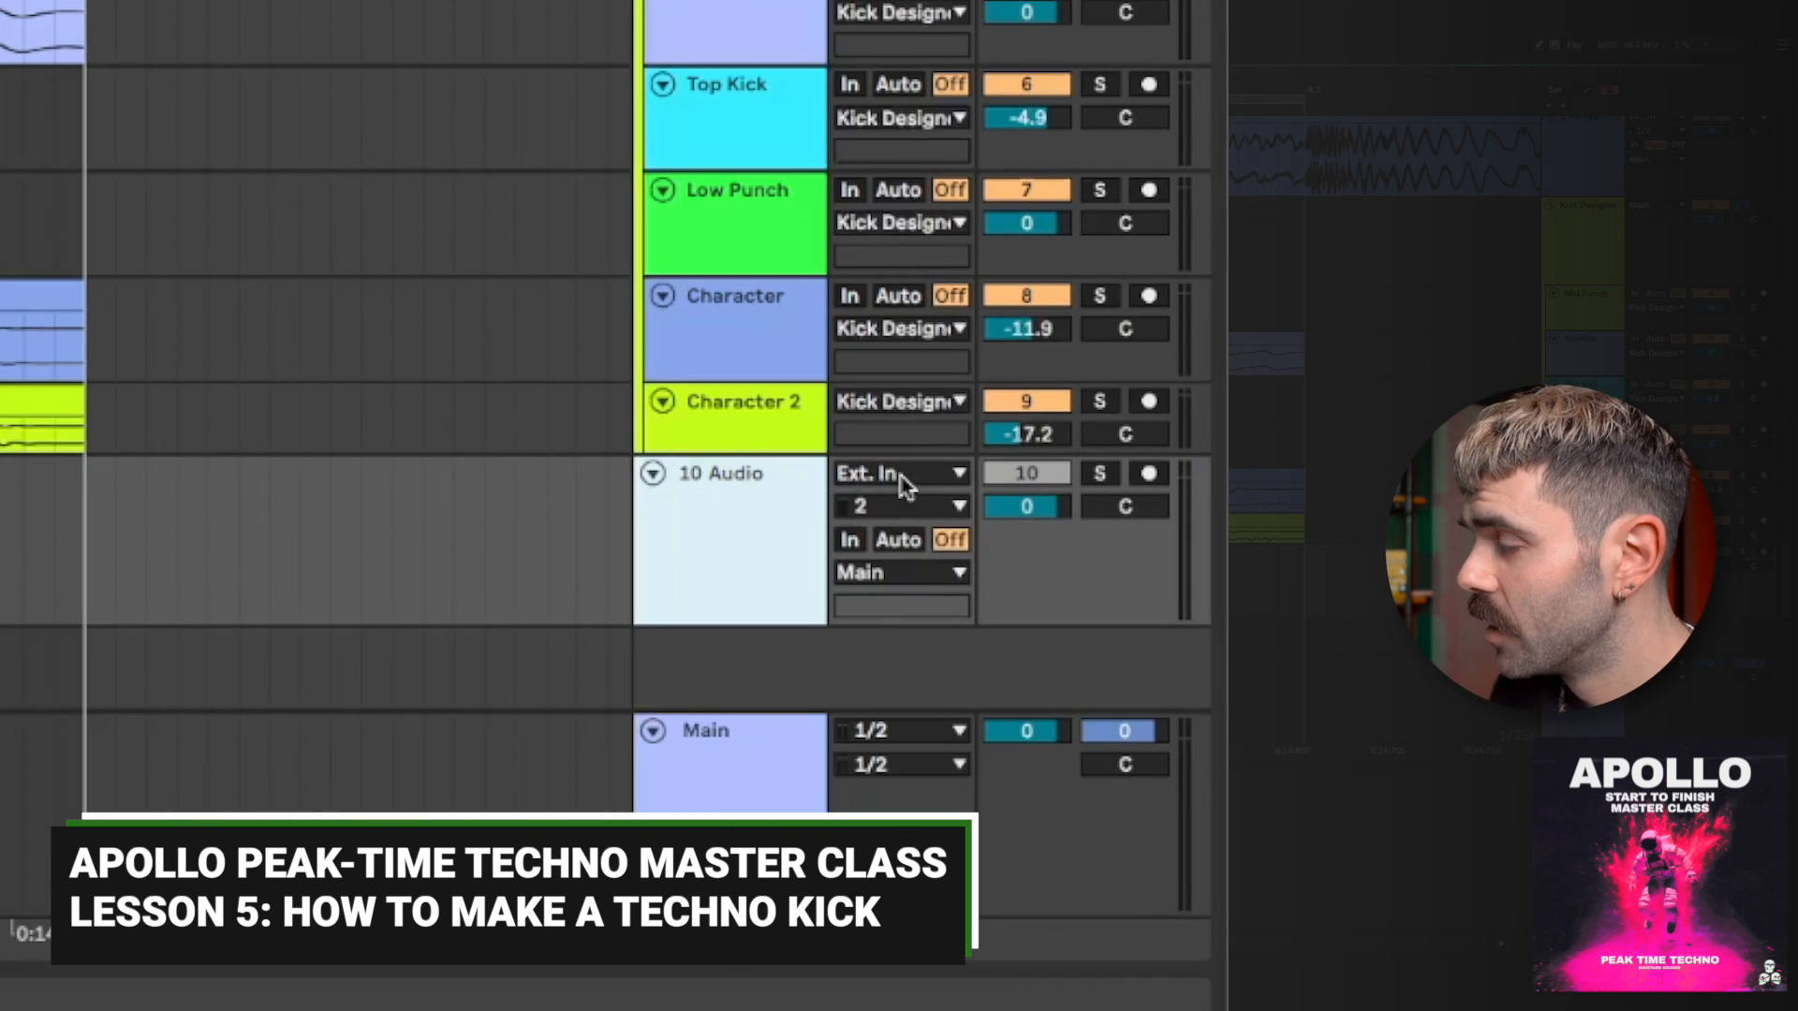
left_click(908, 473)
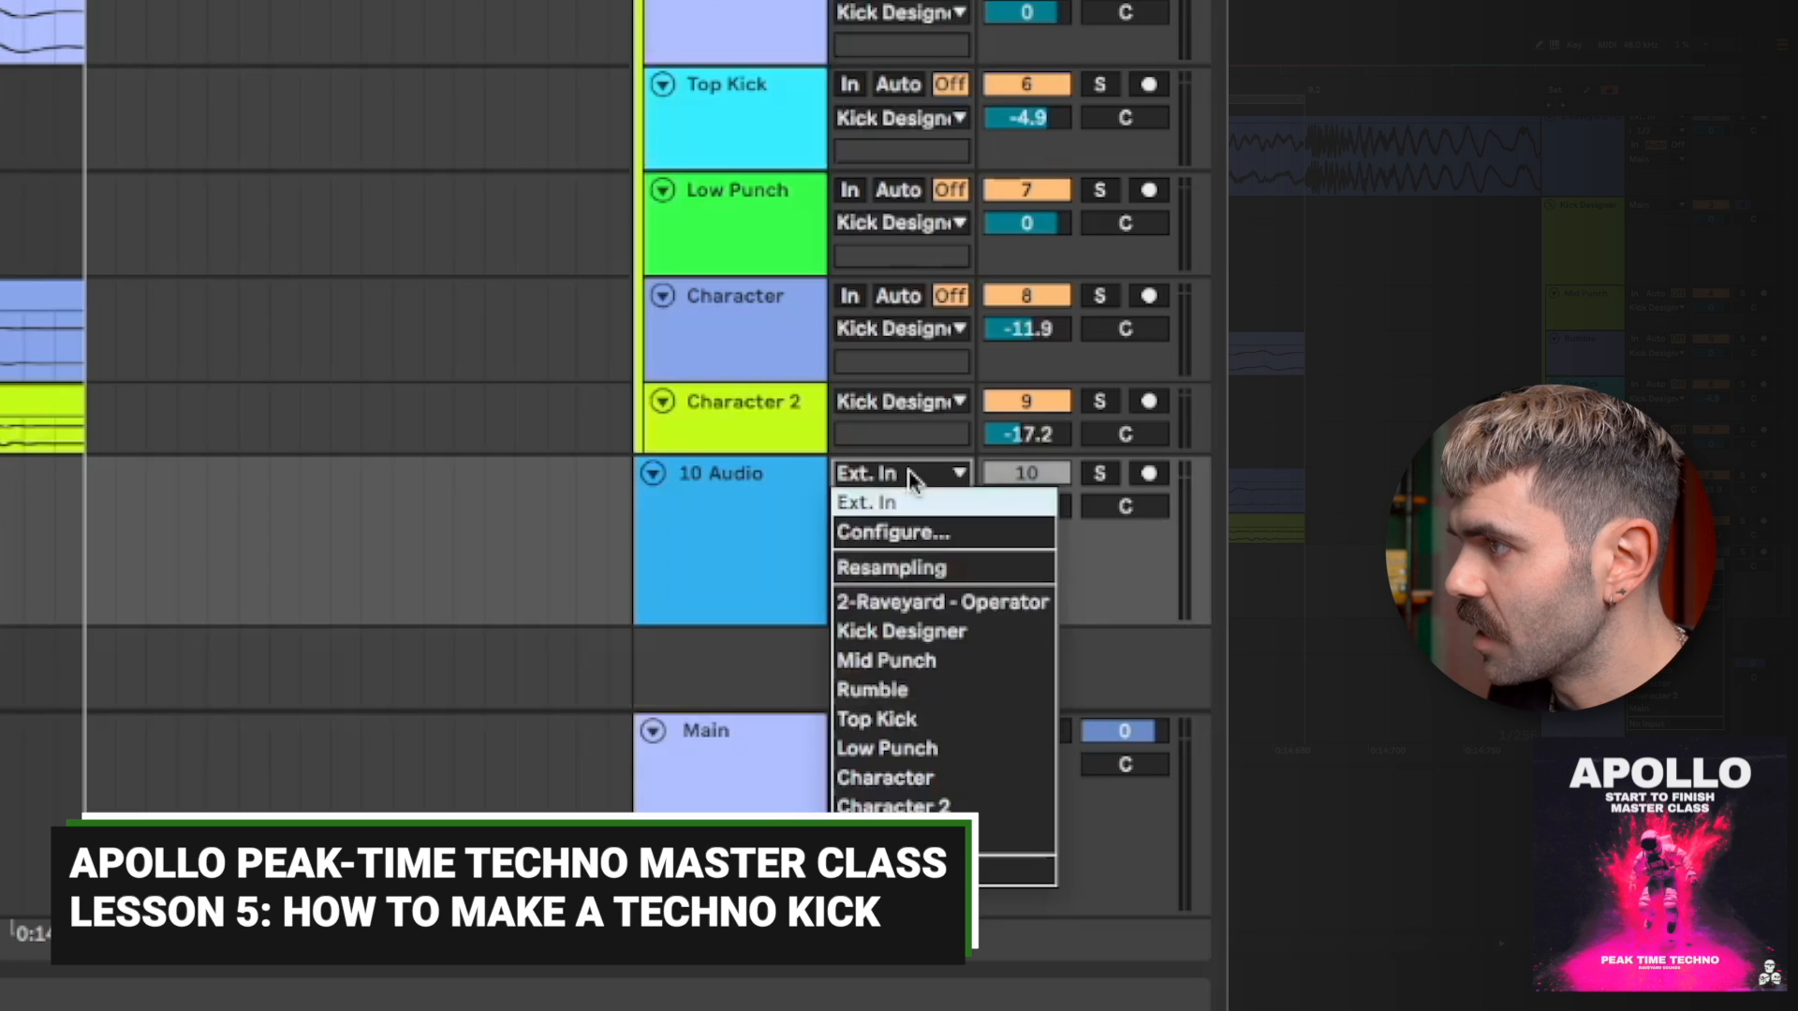
left_click(922, 633)
left_click(1145, 474)
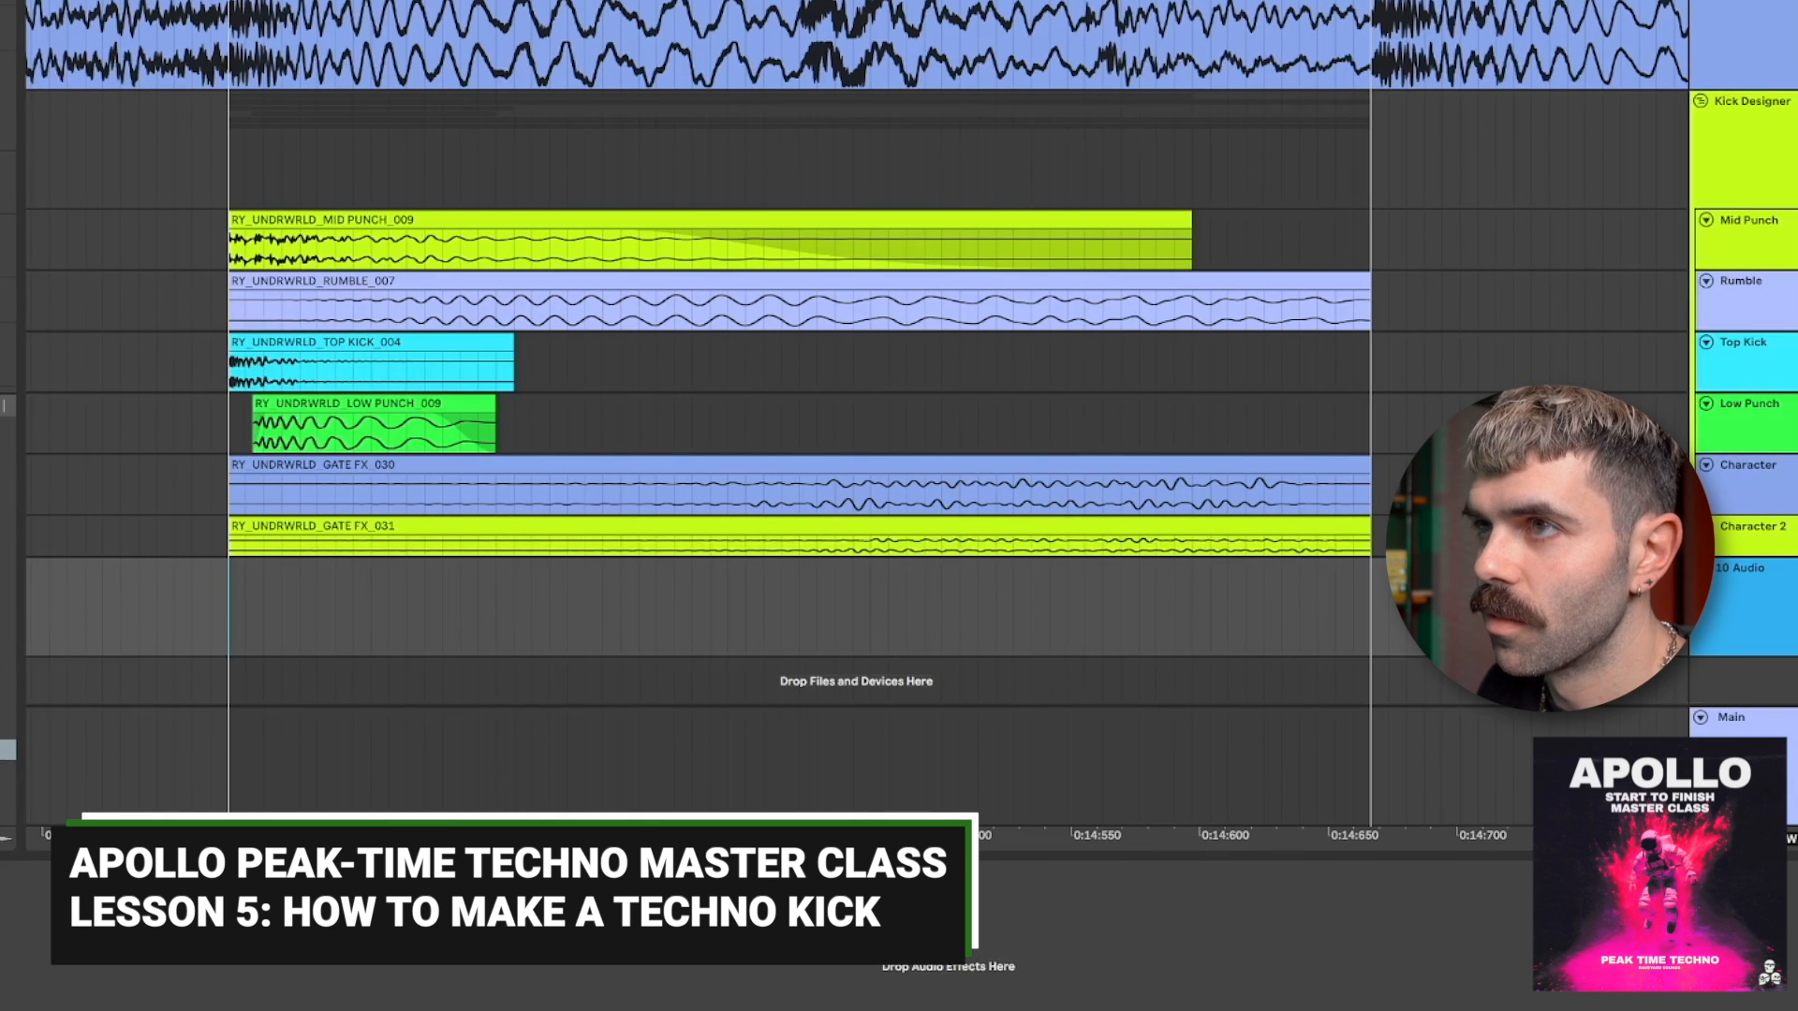
Record the Kick Designer loop from 9.1.1 to 9.2 onto the new audio track and examine the recorded waveform beneath the layers.
key("F9")
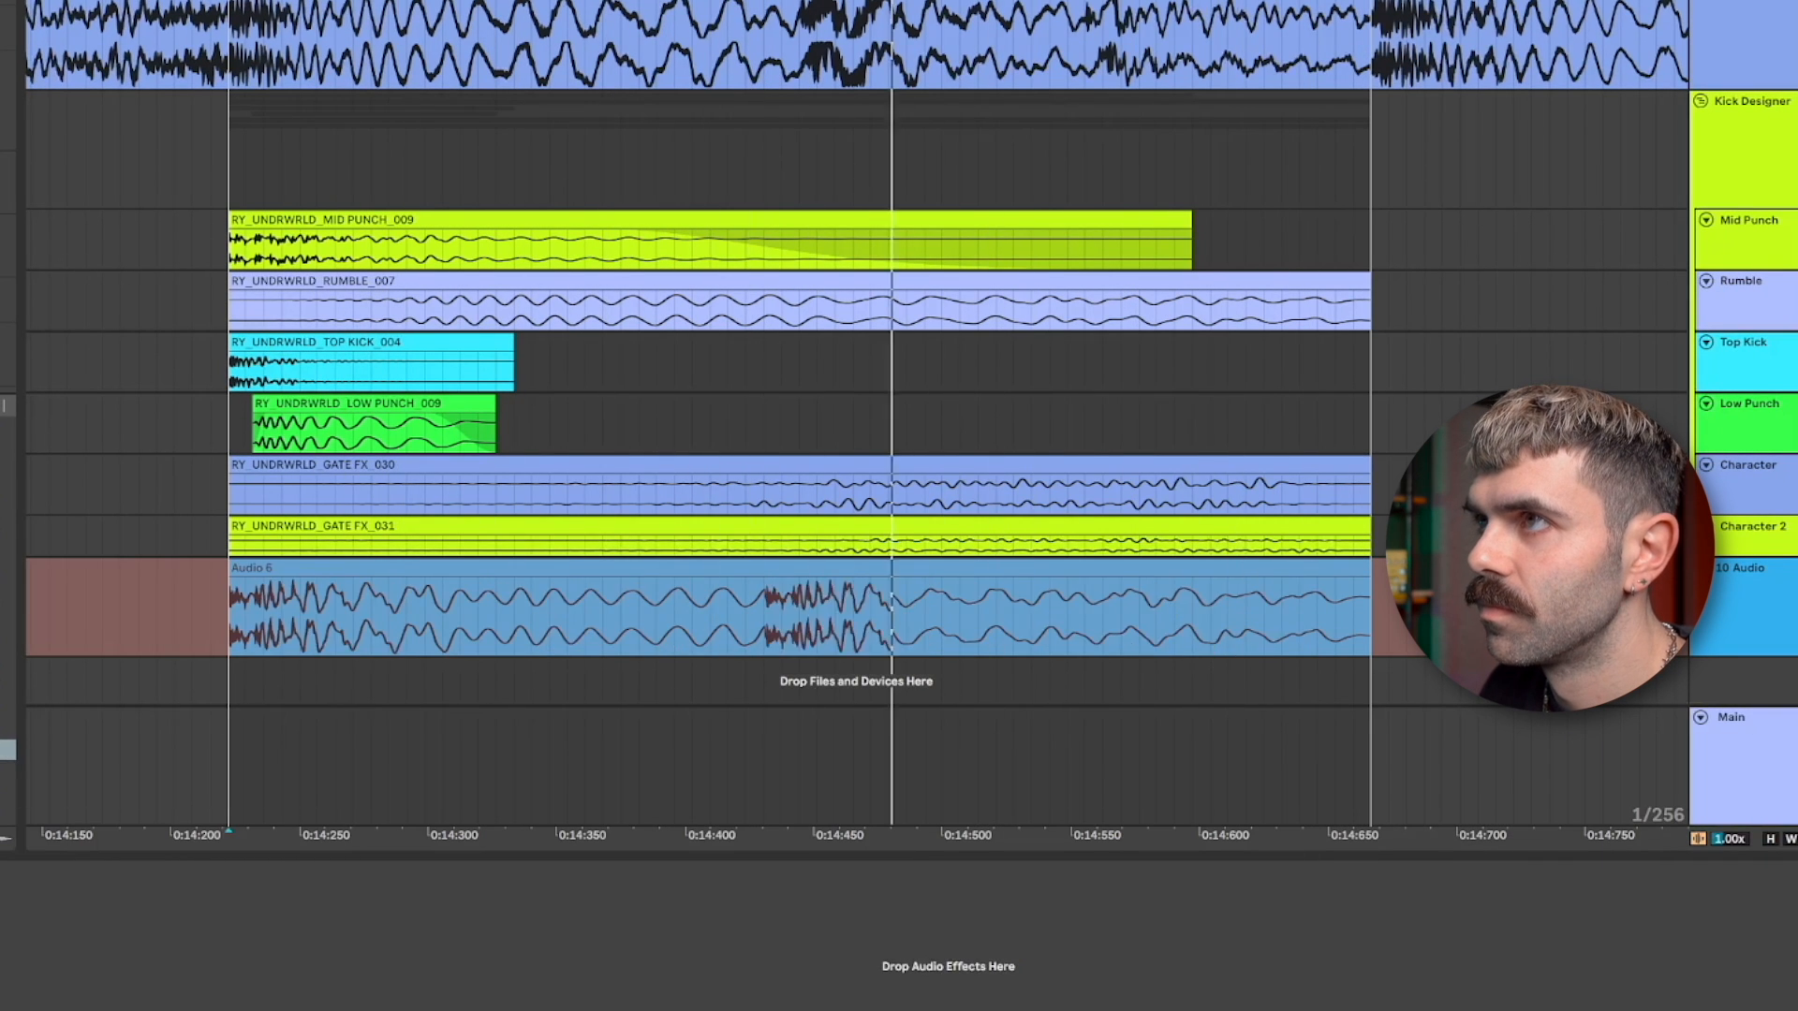
key("space")
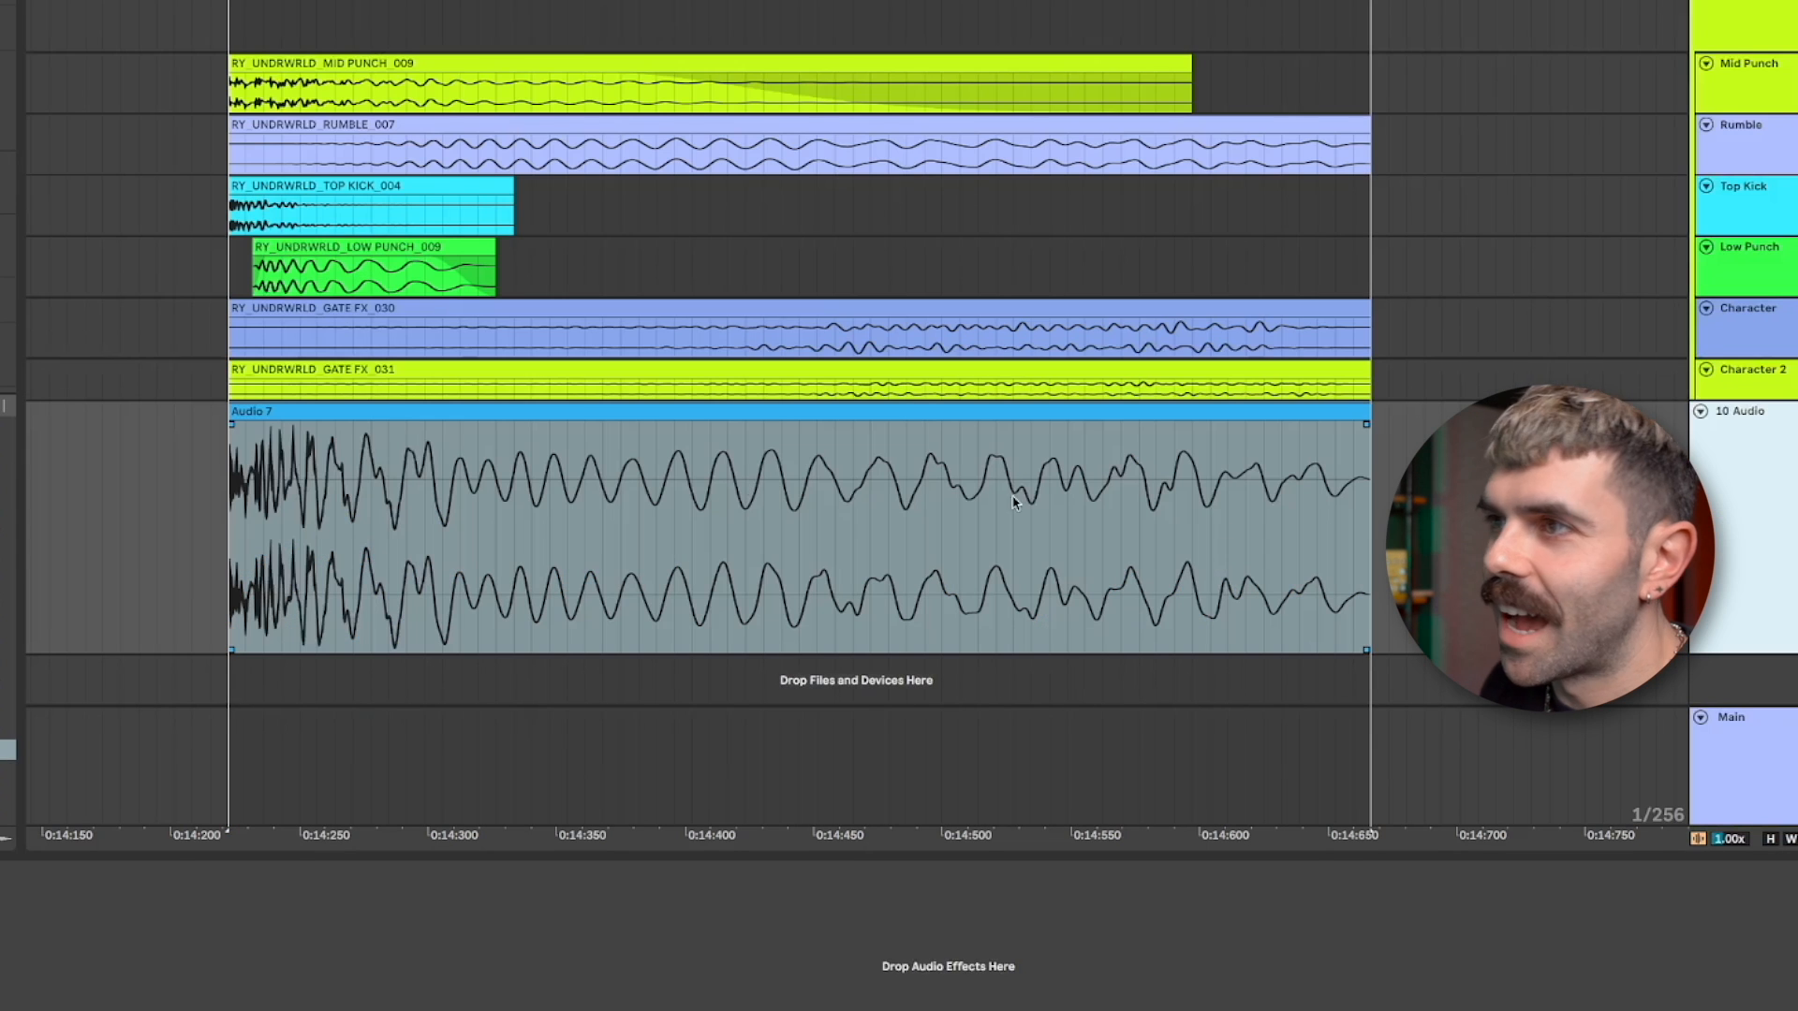
scroll(1704, 641, "up", 1)
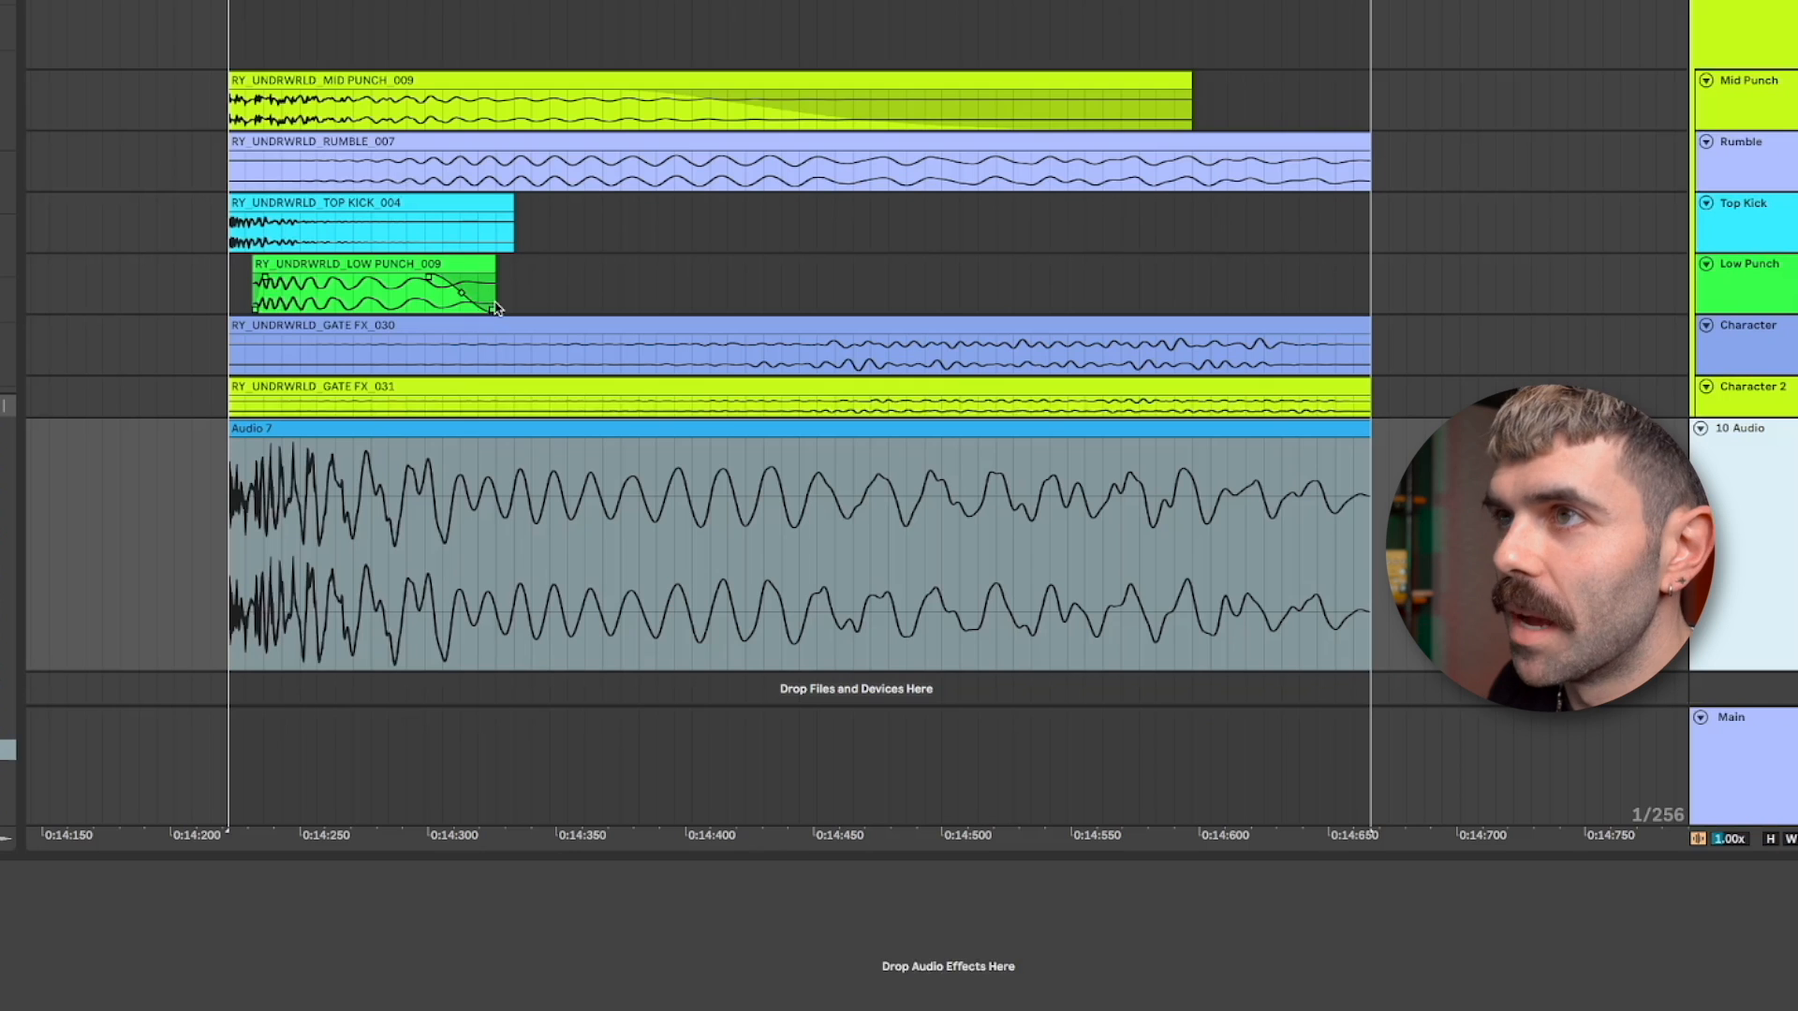
scroll(1710, 105, "up", 2)
left_click(933, 666)
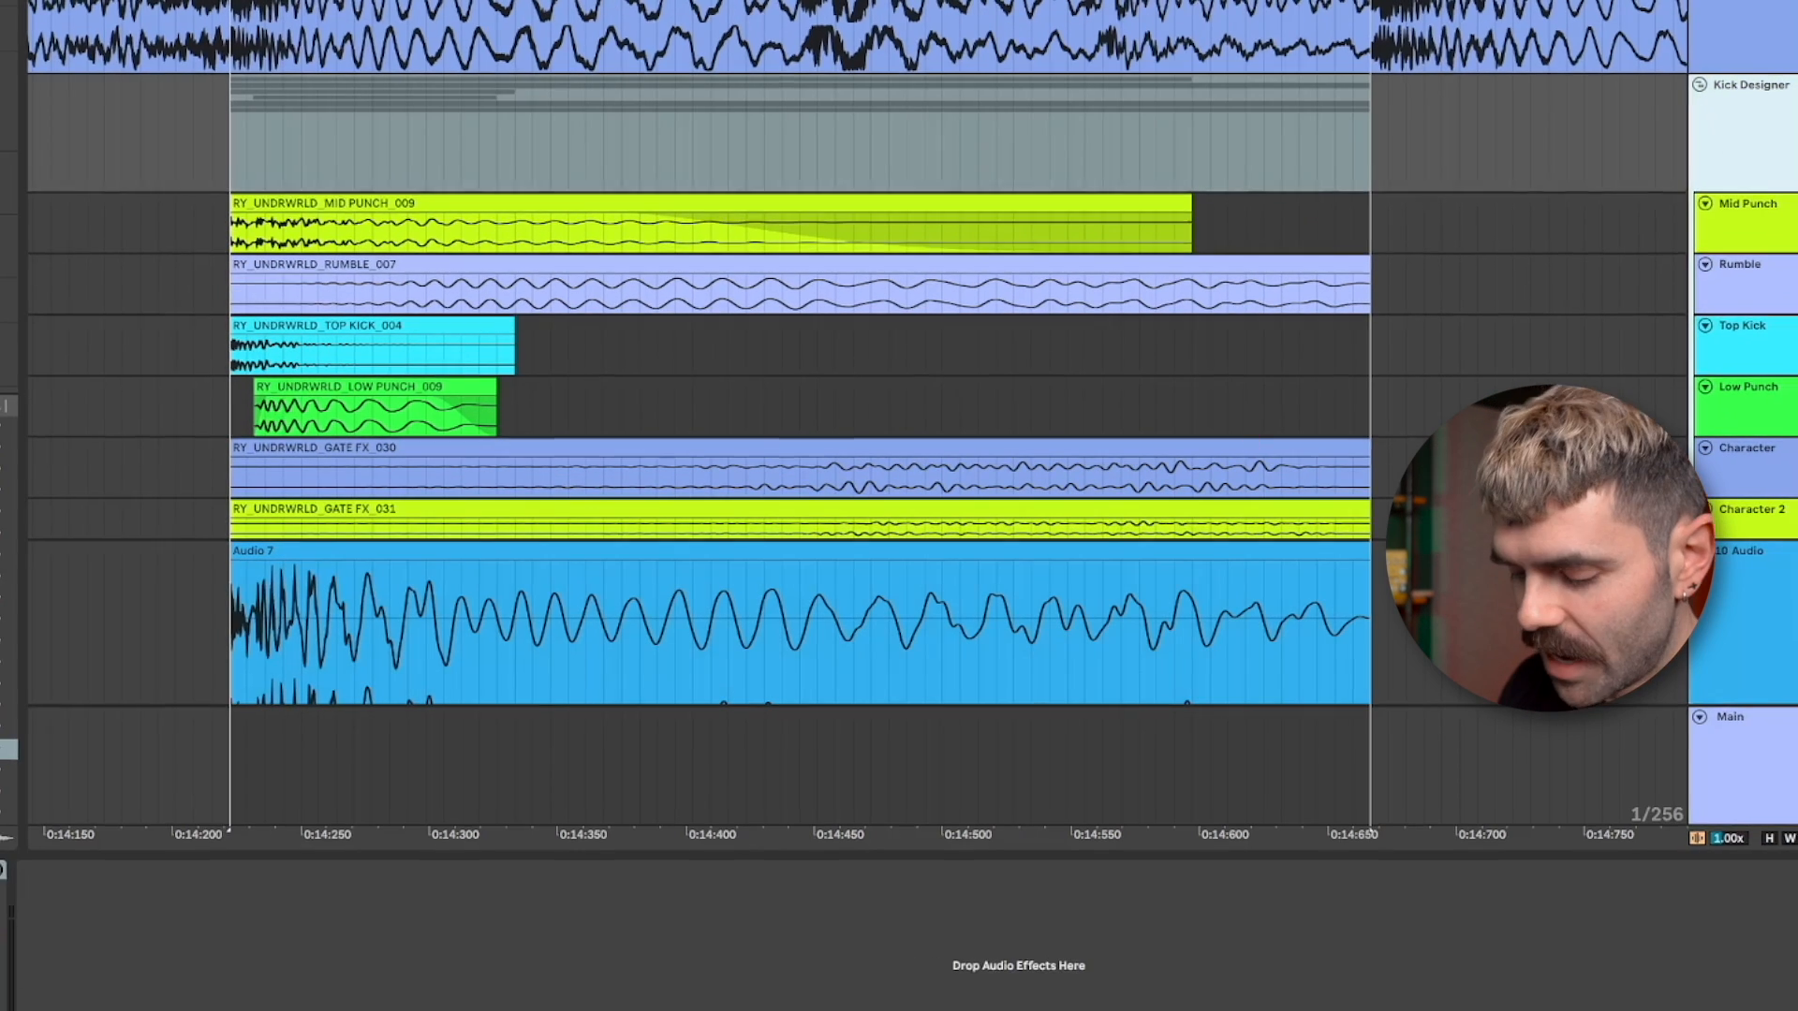
Add a Drum Buss to the Kick Designer group and place it before the Limiter.
key("super+f")
type("drum")
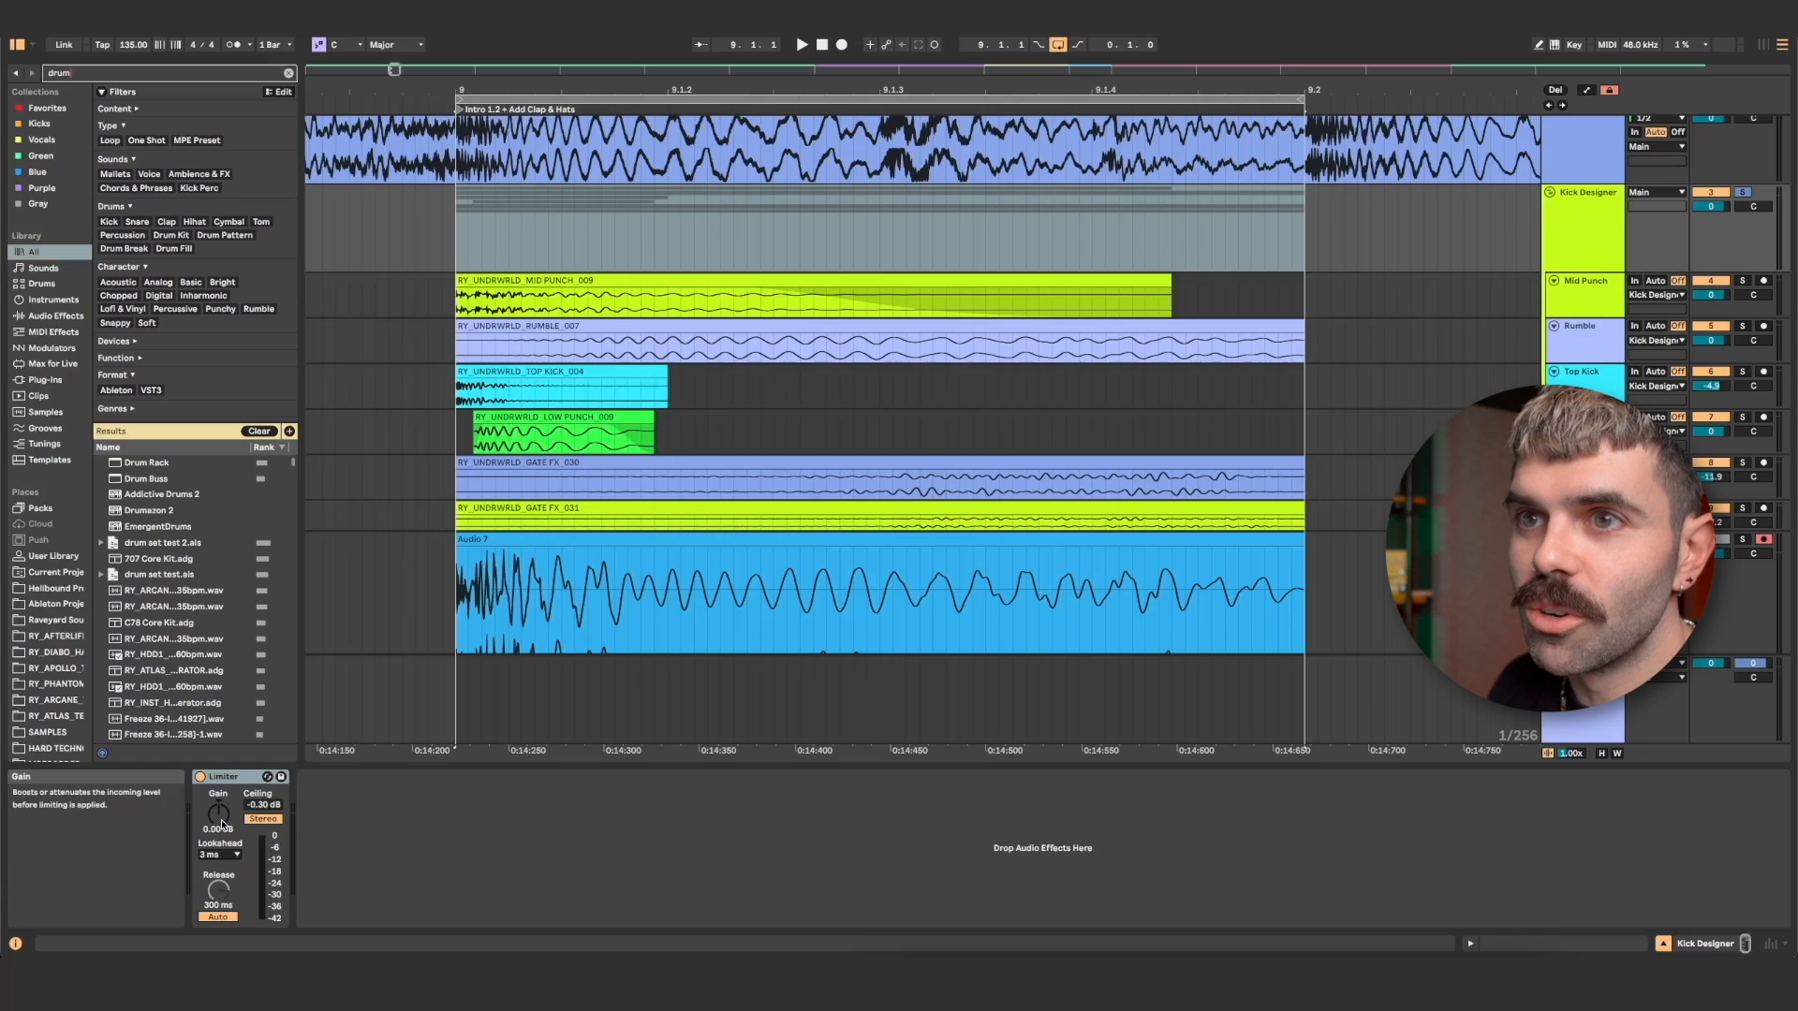
key("Down")
key("Down")
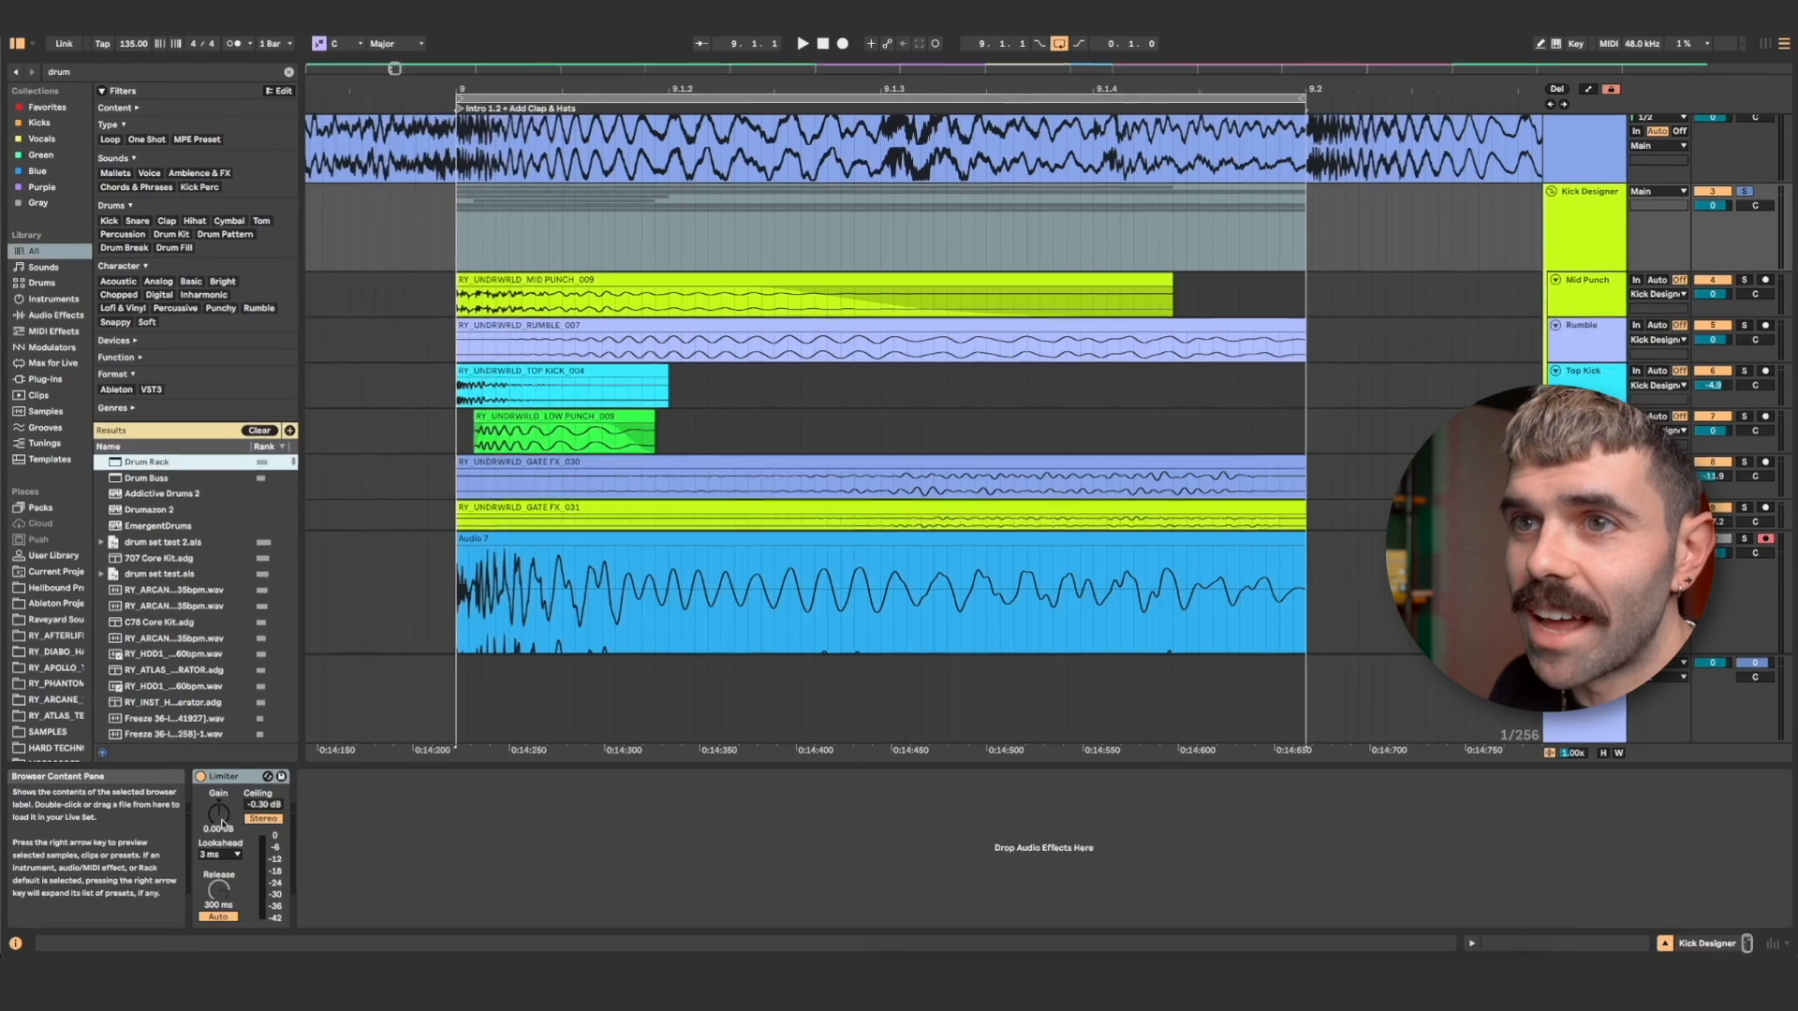
key("Return")
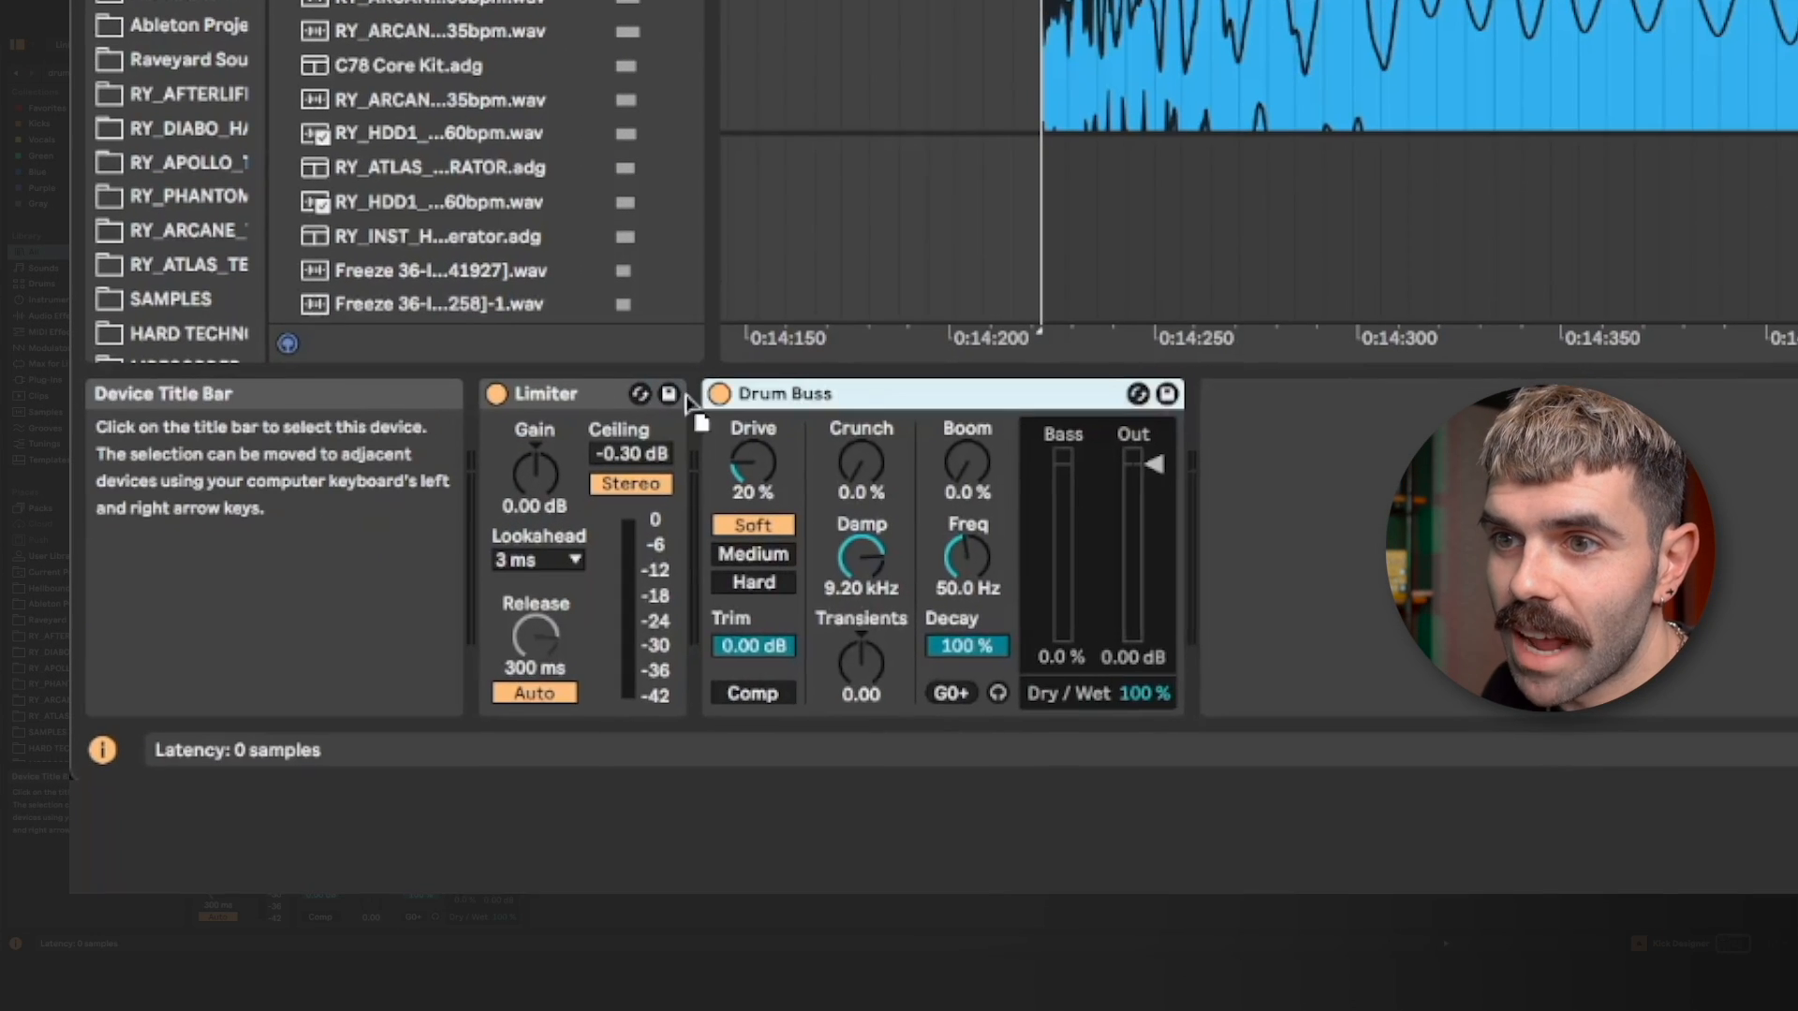
left_click_drag(688, 400, 513, 408)
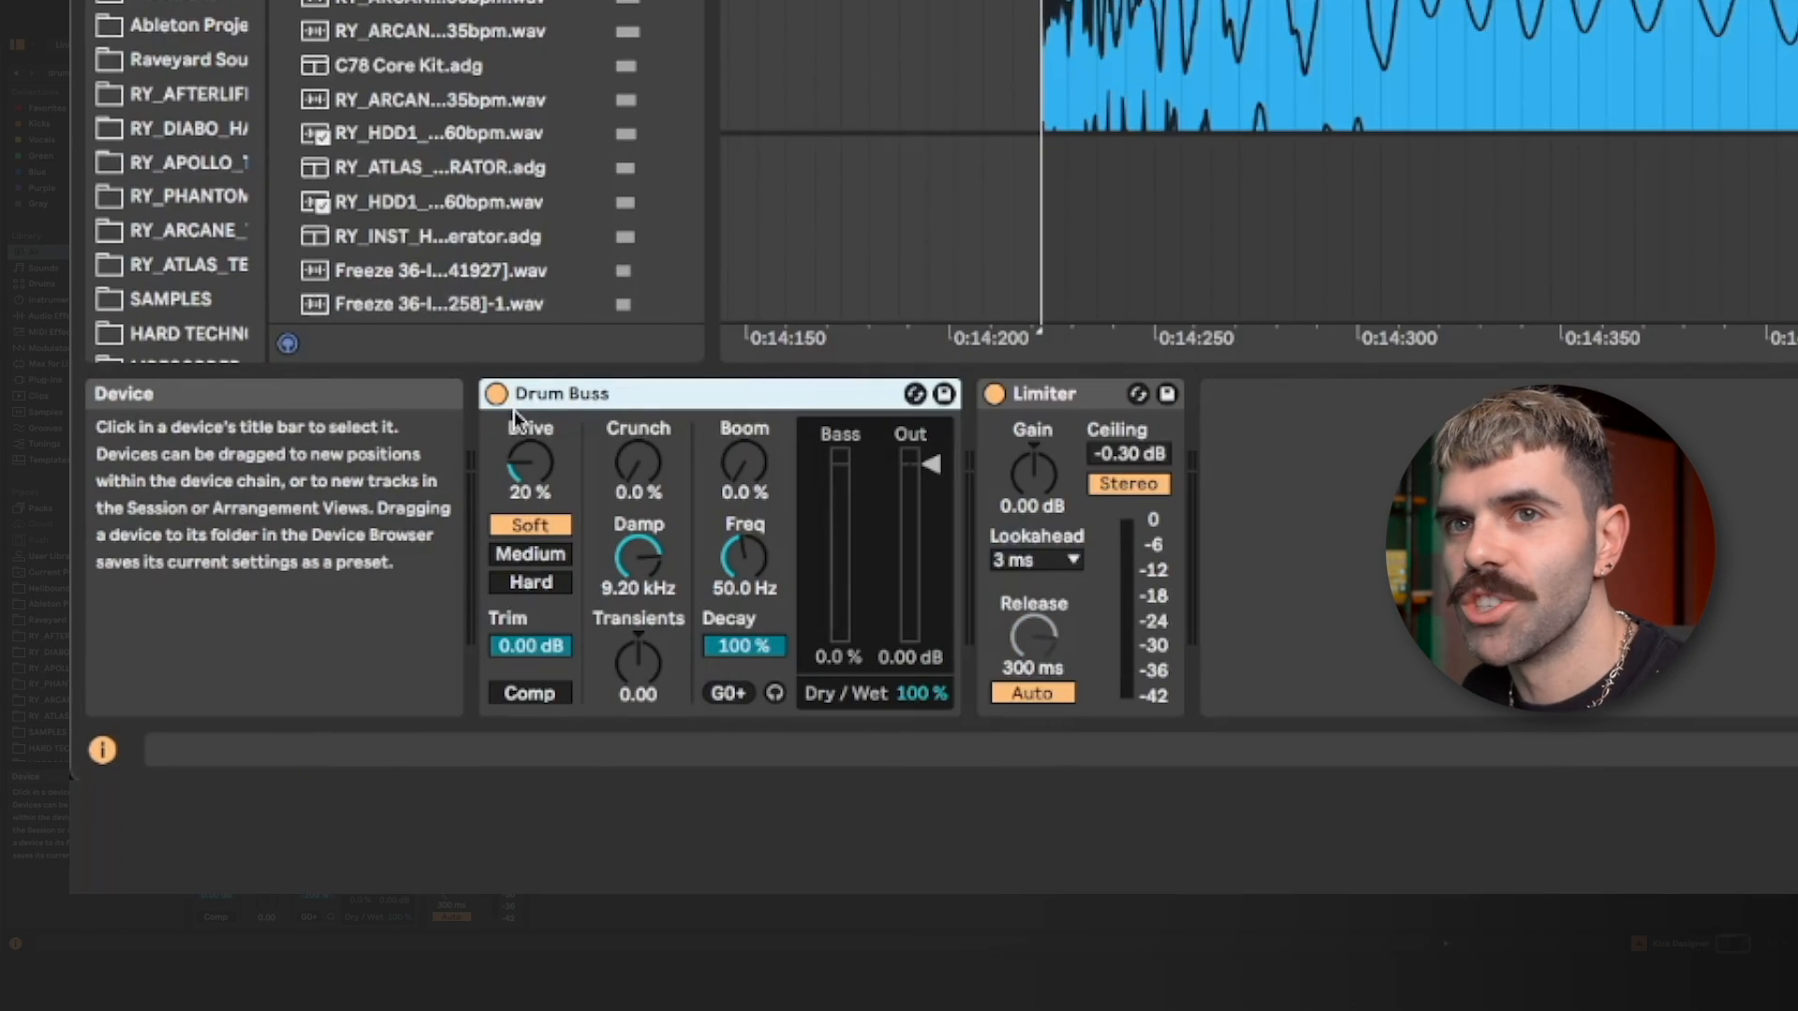
While the kick loop plays, set the Drum Buss Drive to 20% and its Dry/Wet to 85%.
key("space")
left_click_drag(539, 468, 538, 501)
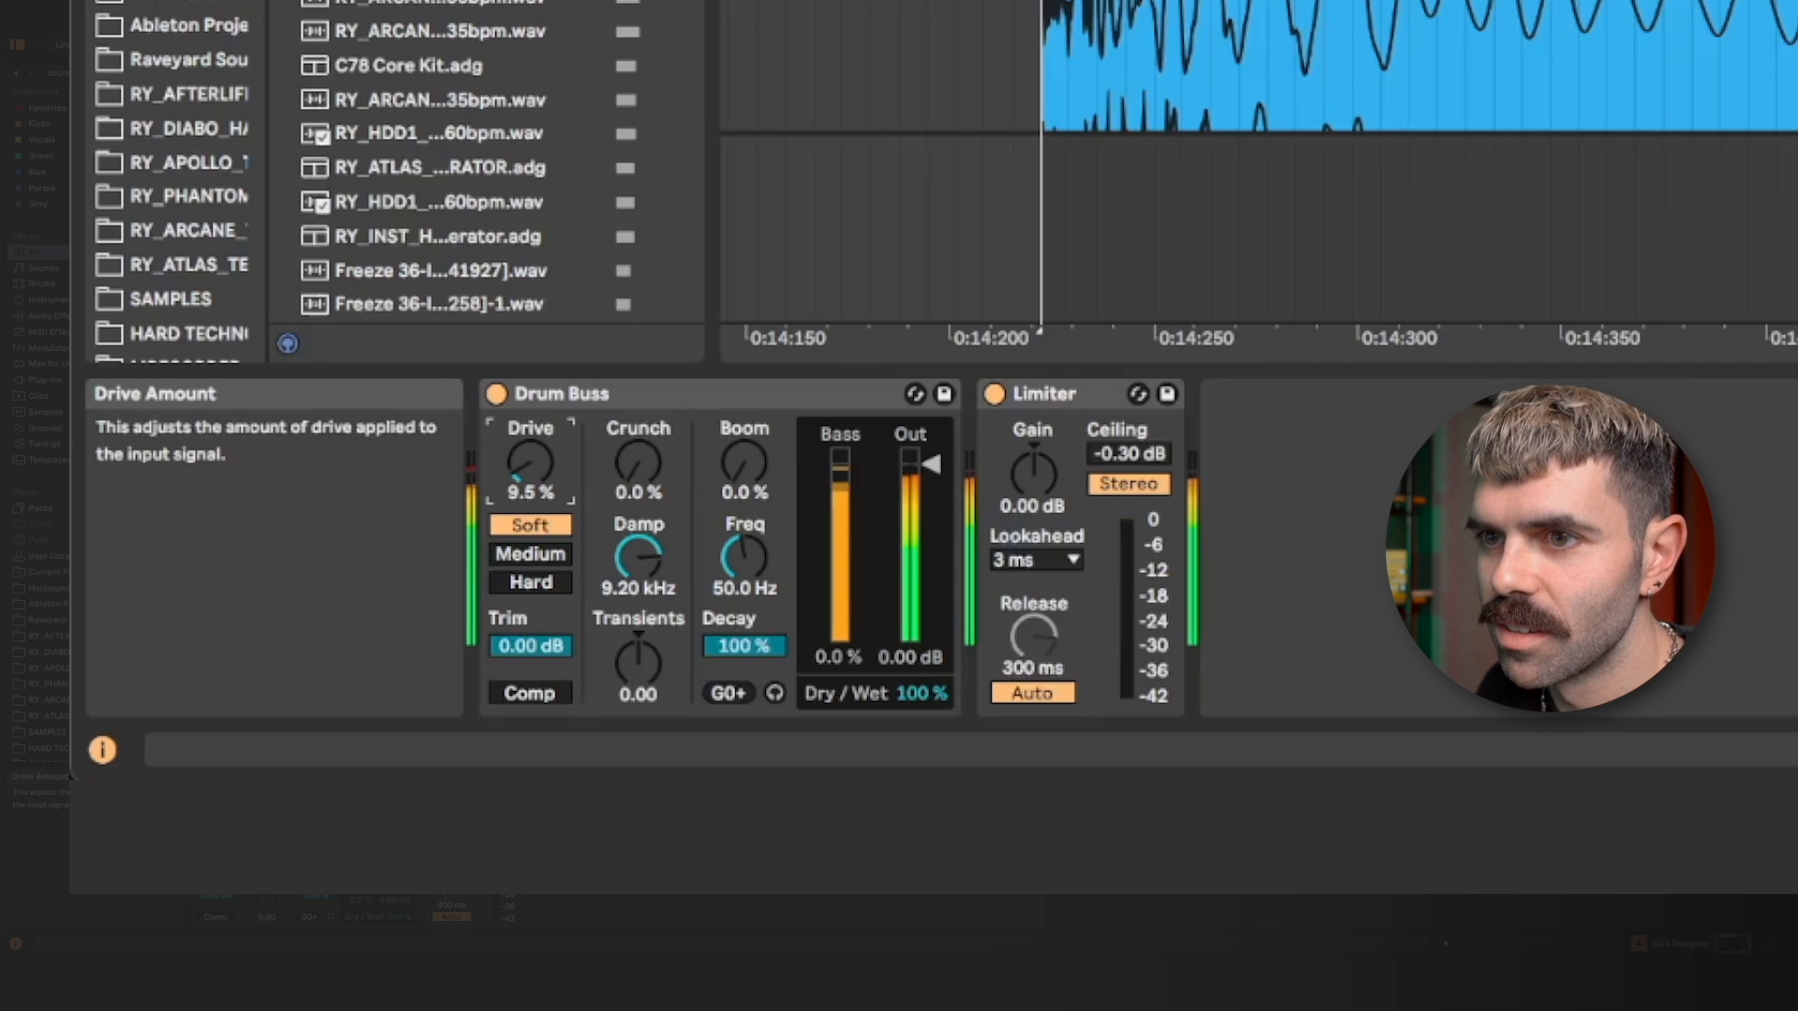
left_click_drag(922, 693, 921, 706)
left_click_drag(530, 463, 530, 449)
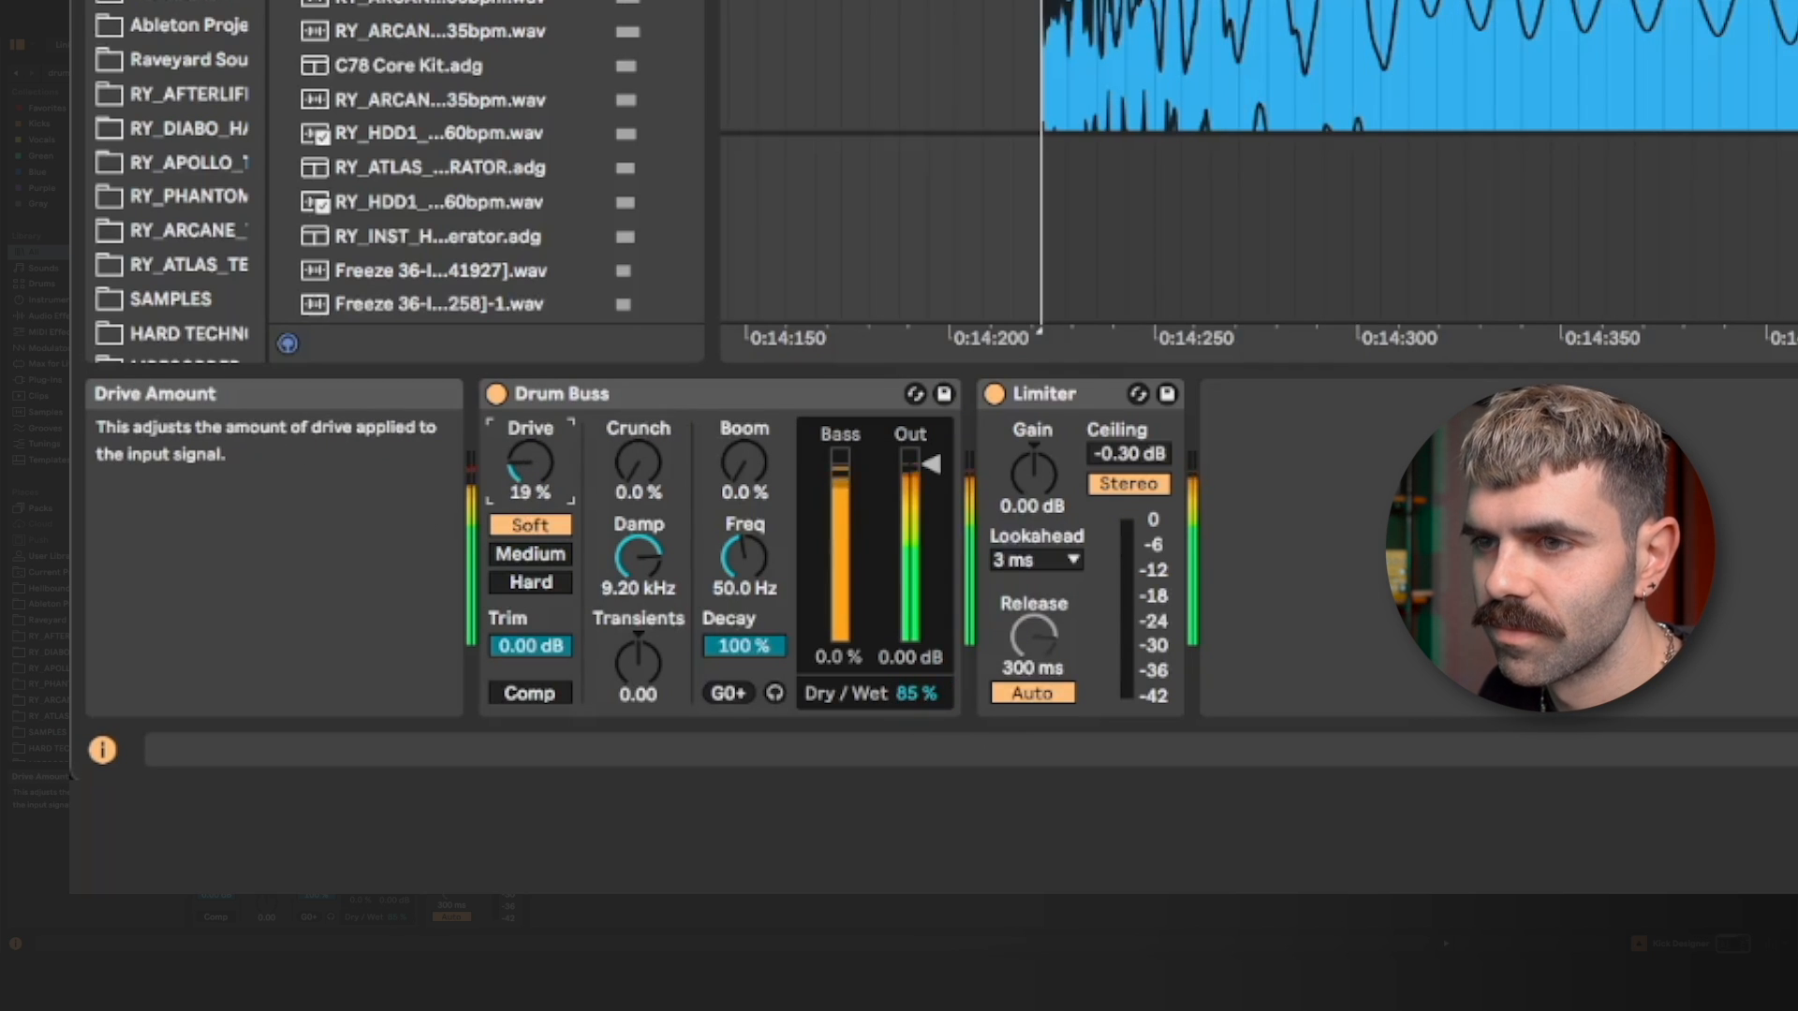
key("space")
Re-record the kick loop from 9.1.1 to 9.2 over the existing clip on the 10-Audio track with Drum Buss active.
scroll(1243, 31, "down", 3)
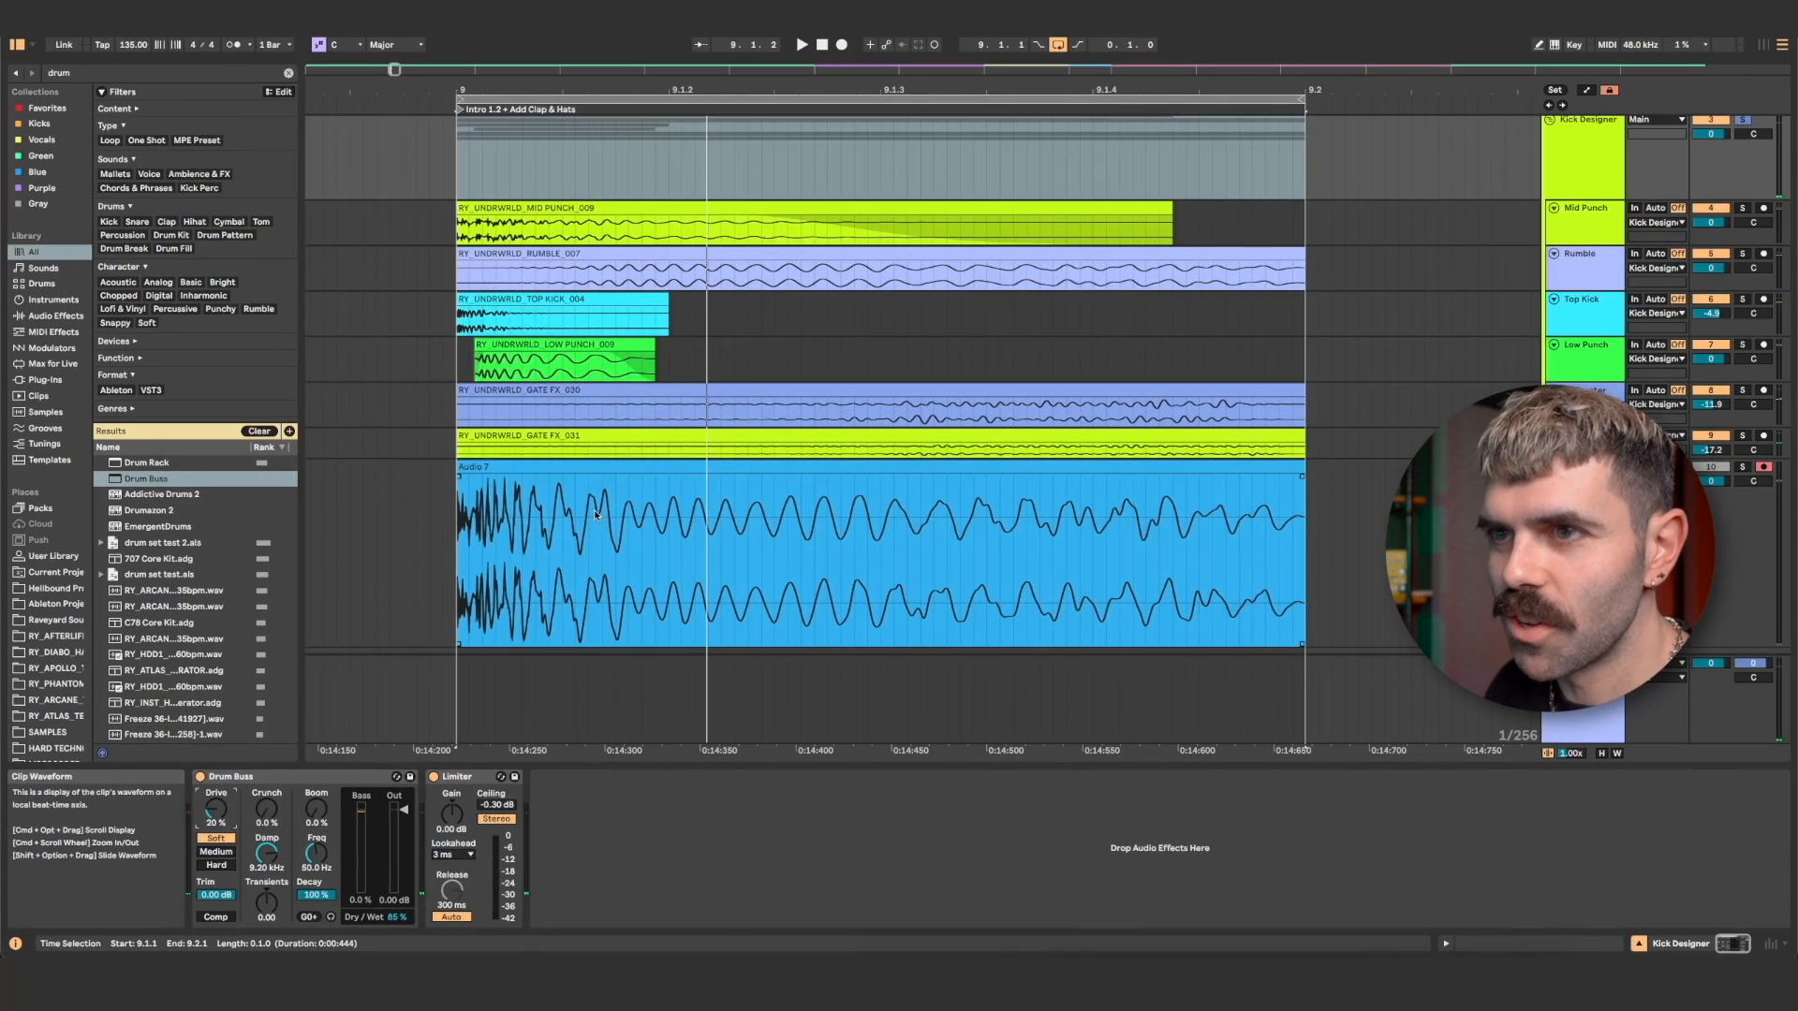
left_click(536, 470)
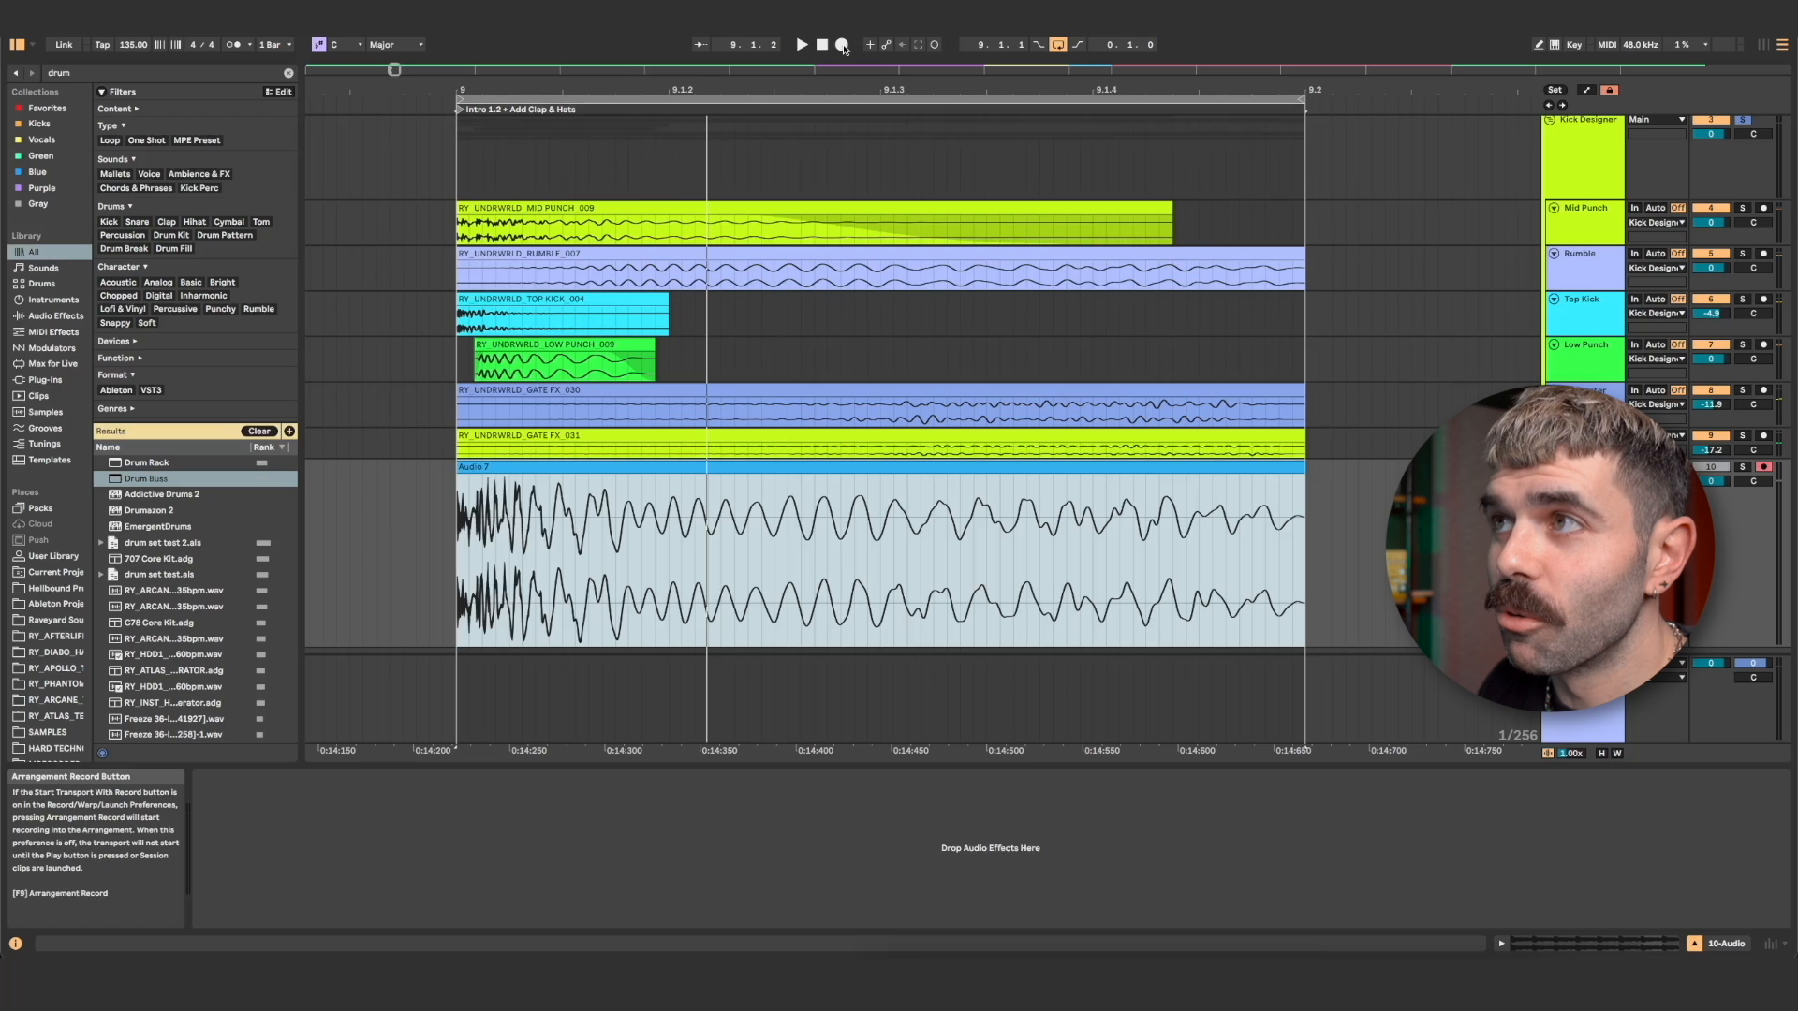
left_click(841, 45)
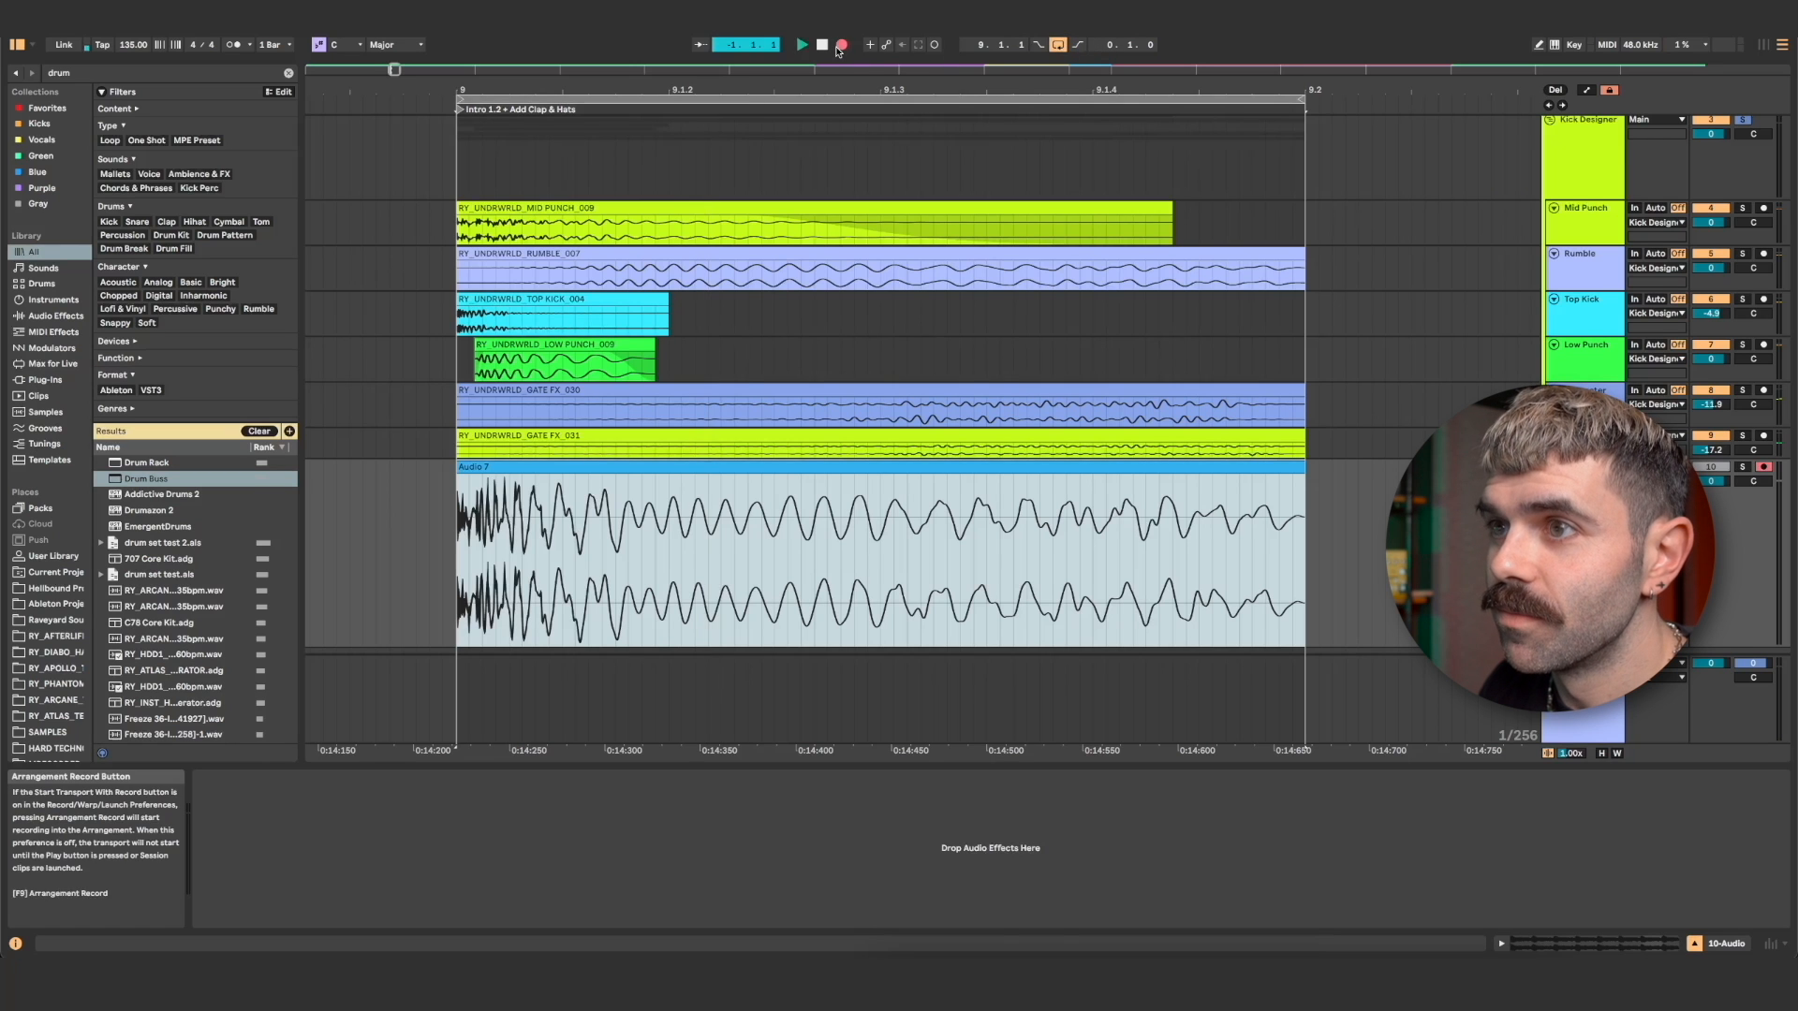
scroll(1262, 465, "down", 1)
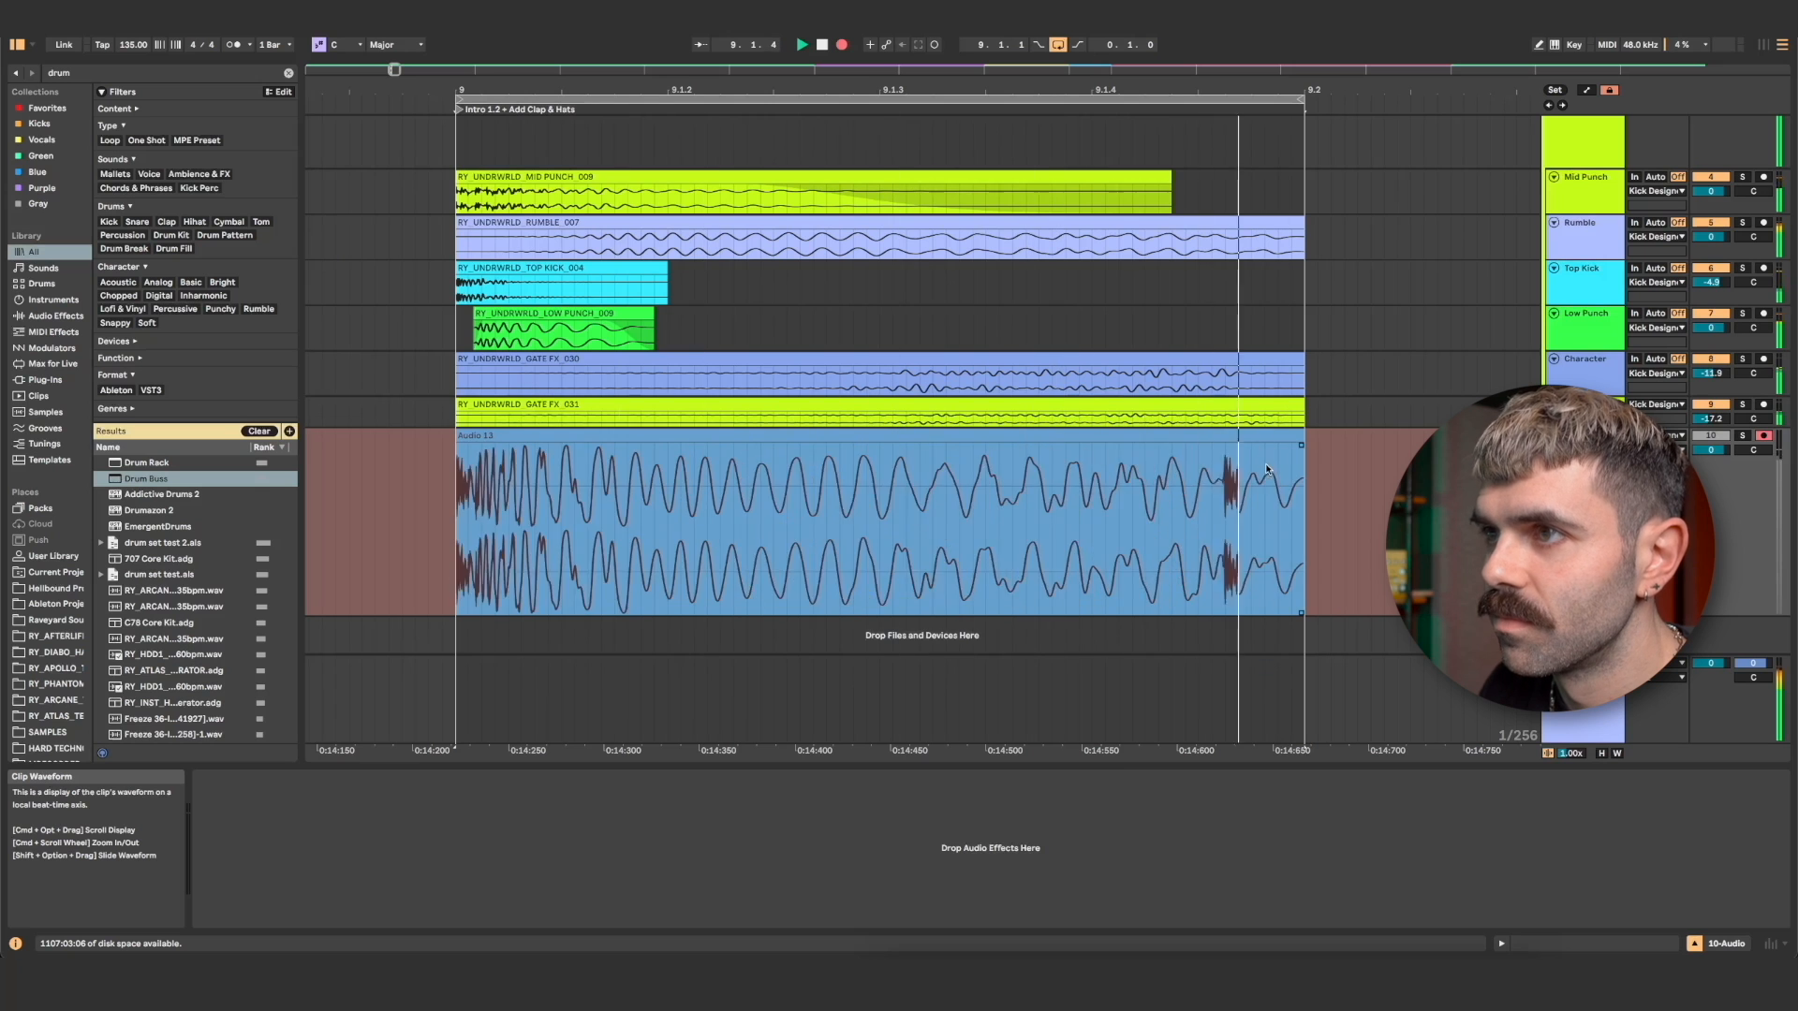
key("space")
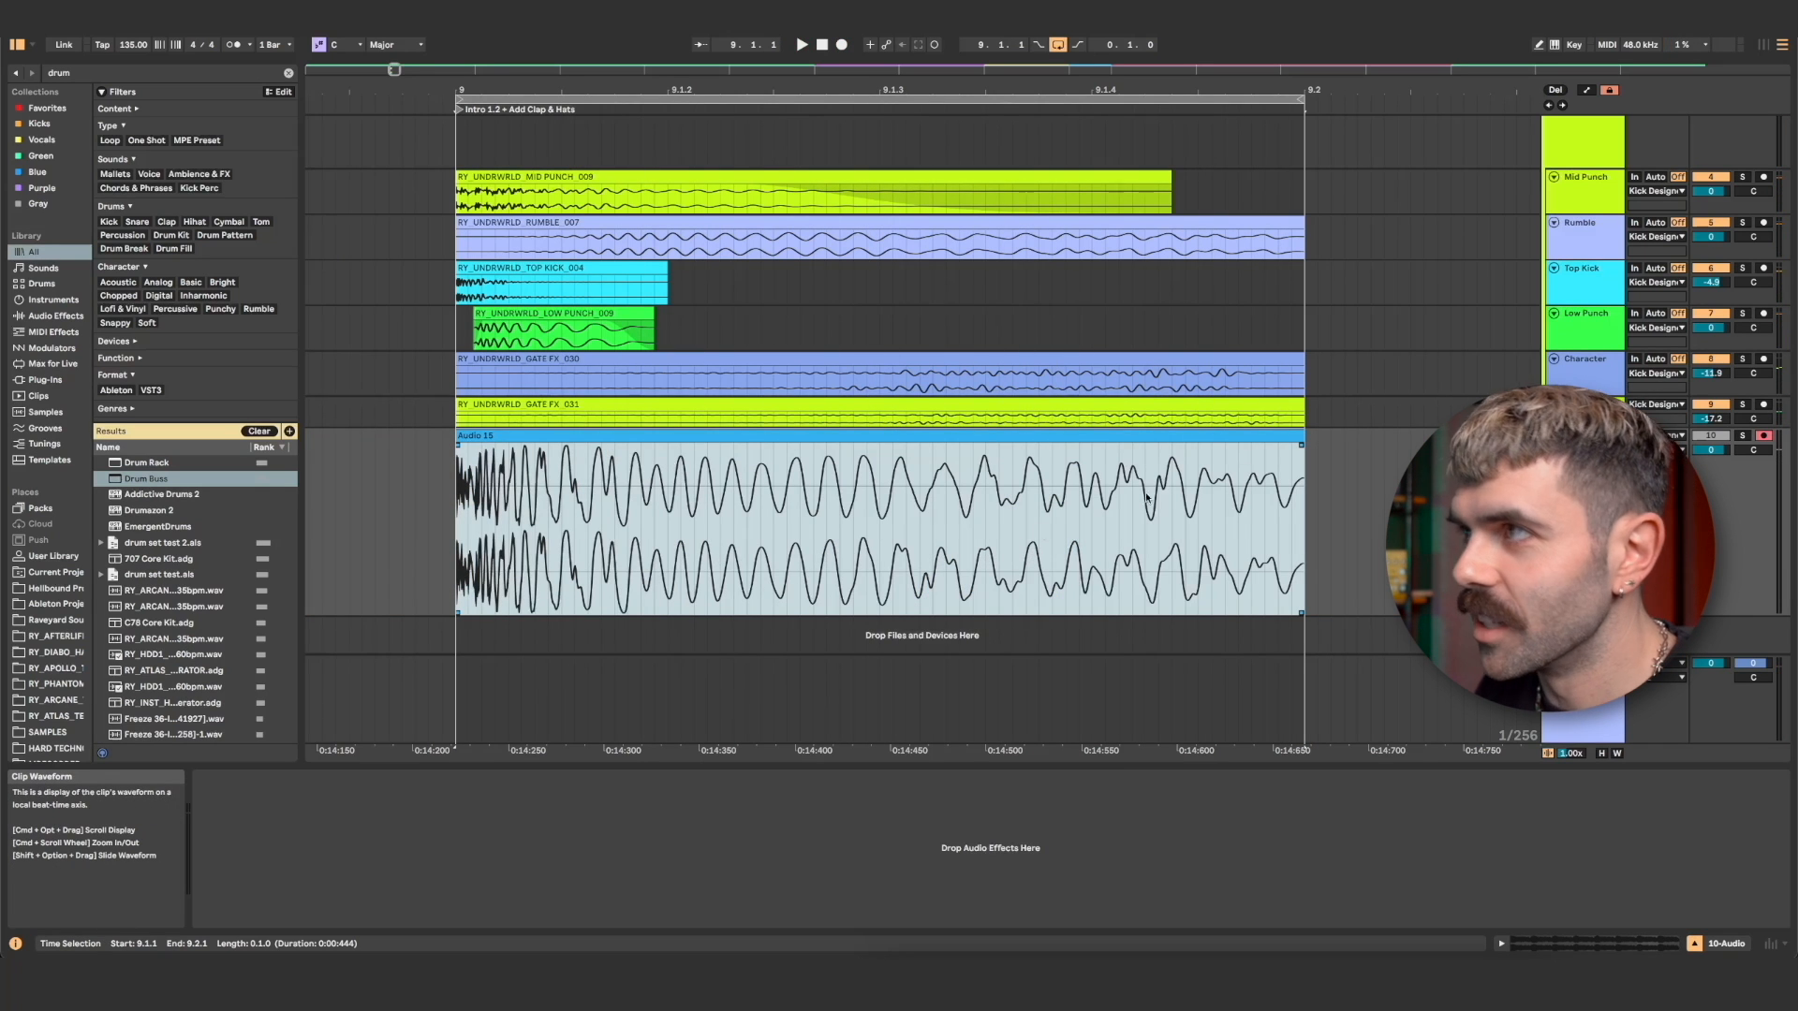
Raise the Gain of the Kick Designer group's Limiter to 2.82 dB while listening to the loop.
scroll(1570, 196, "up", 2)
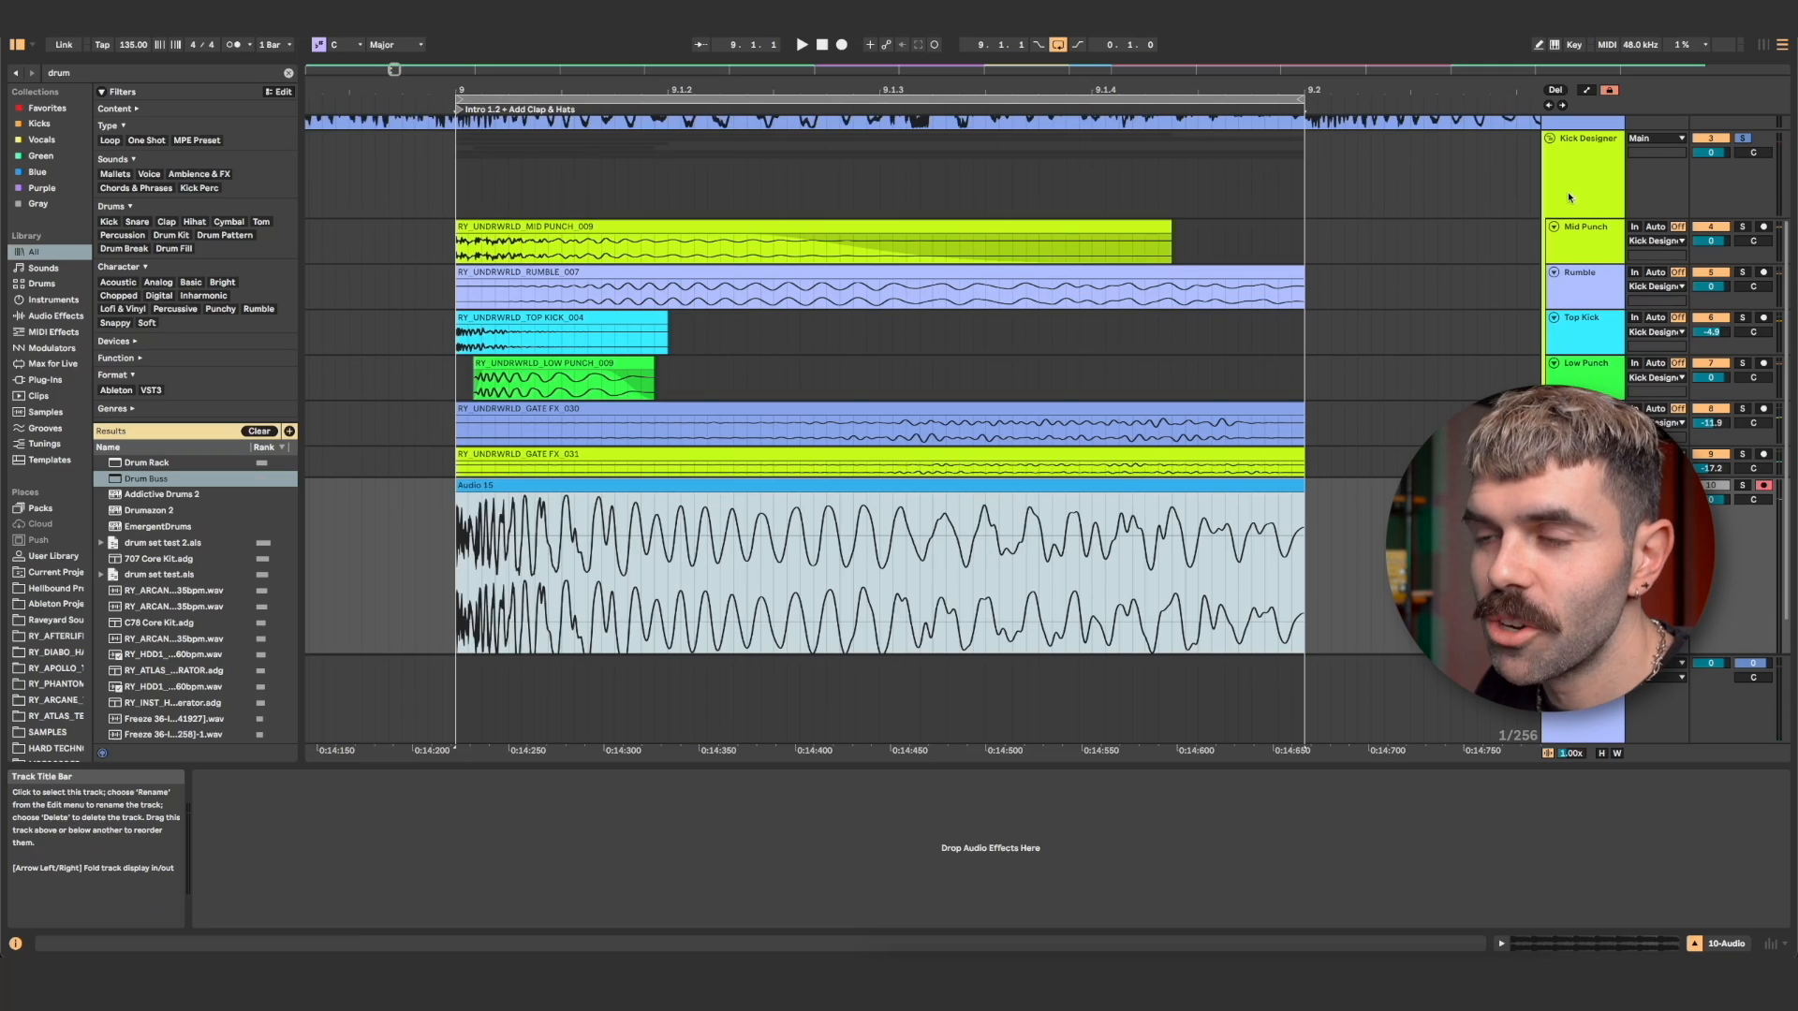
left_click(1570, 197)
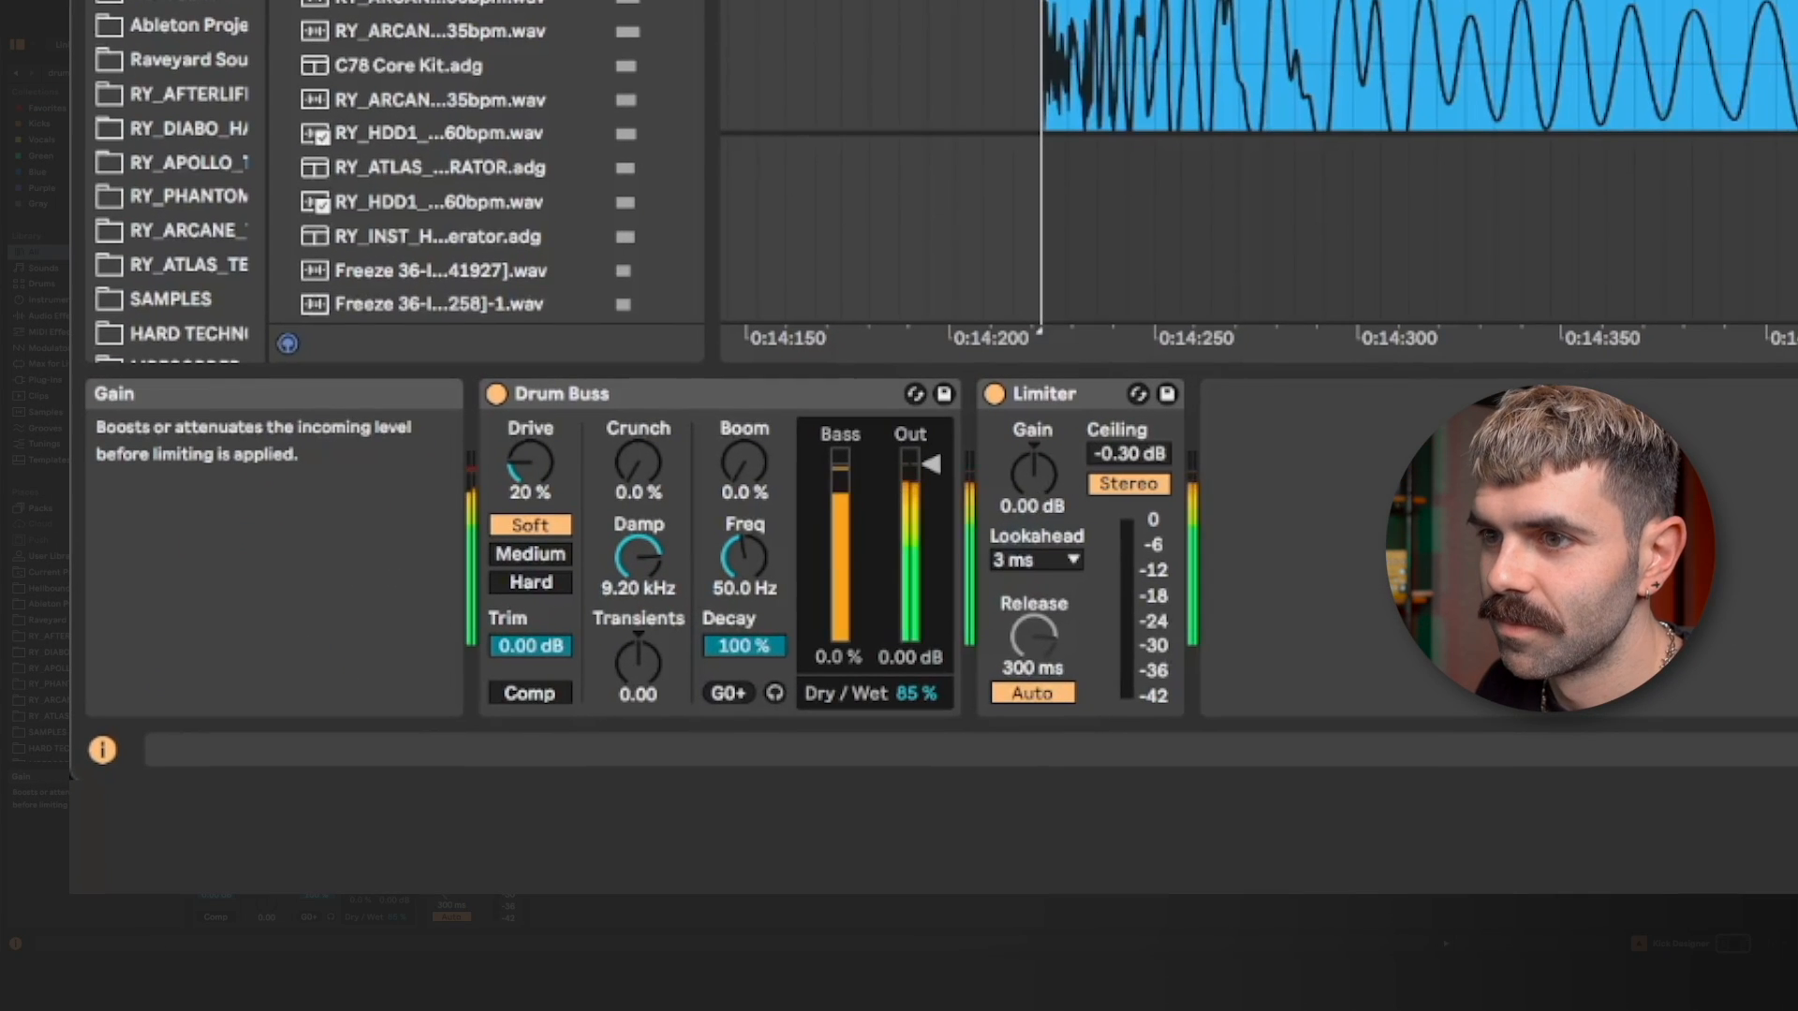
left_click_drag(1039, 487, 1039, 474)
key("space")
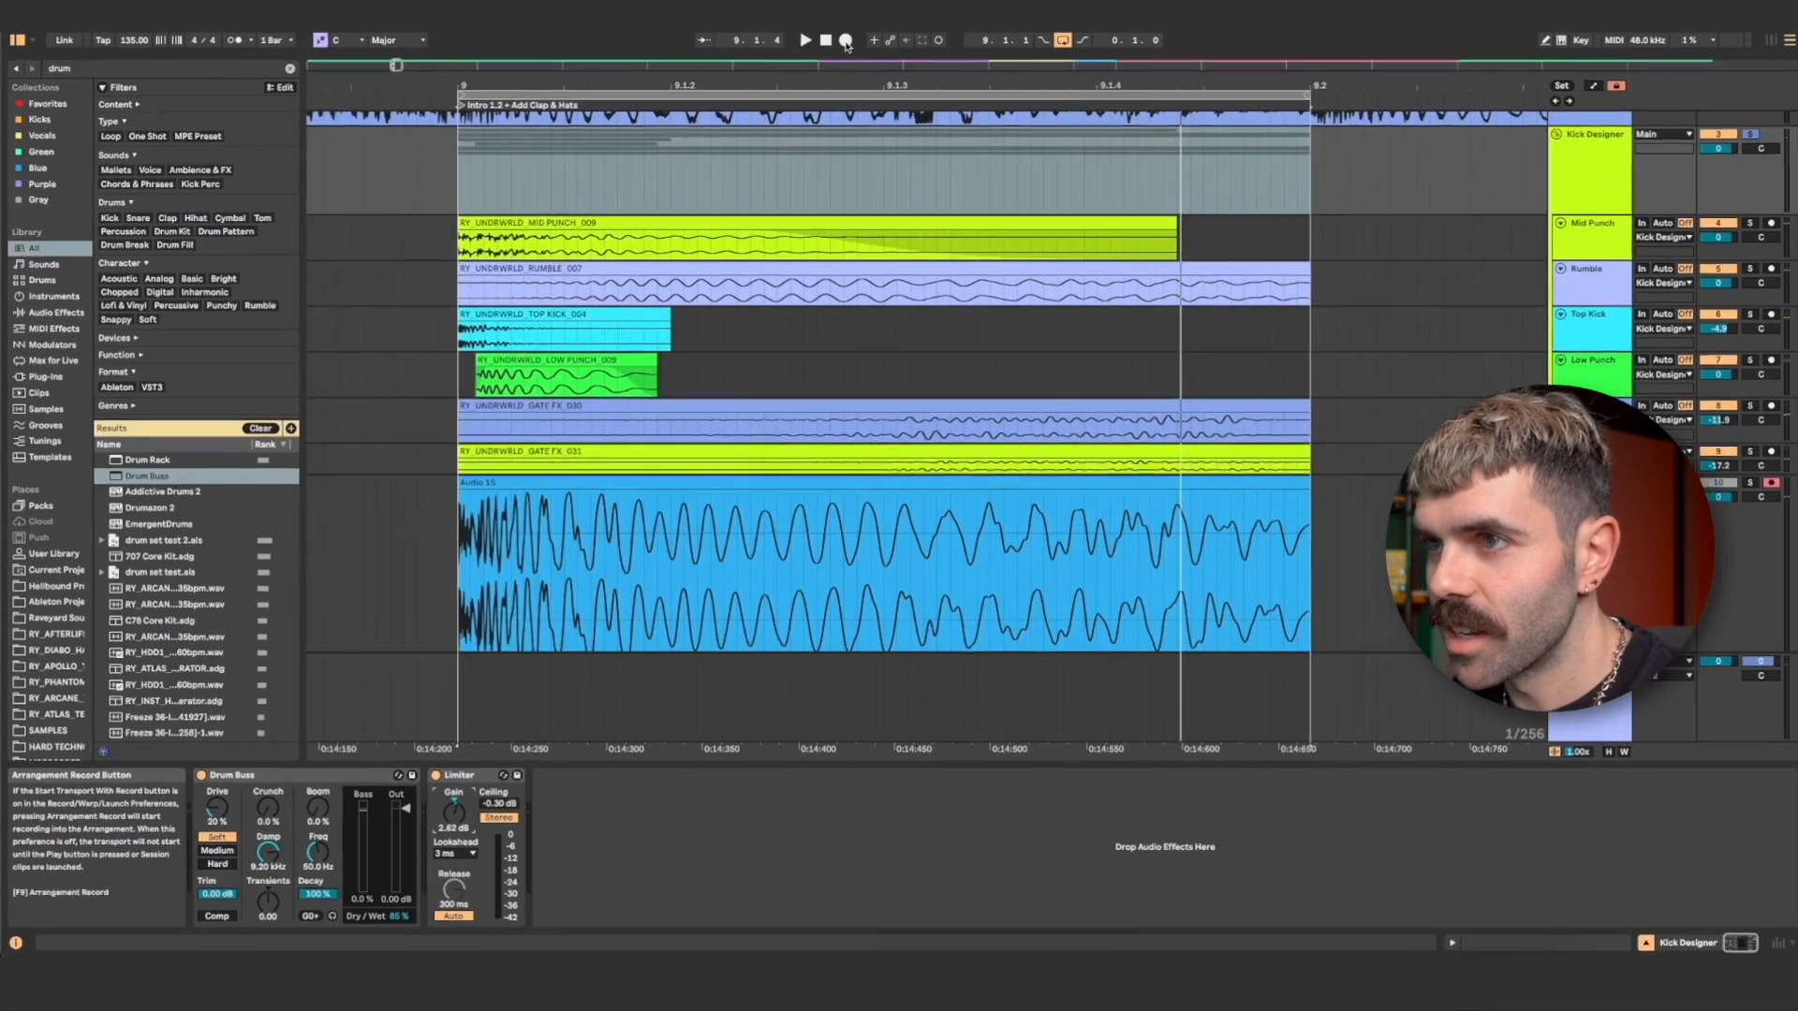
Record the louder kick loop over the 10-Audio clip again and examine the new waveform from its start to its tail.
scroll(1342, 587, "down", 2)
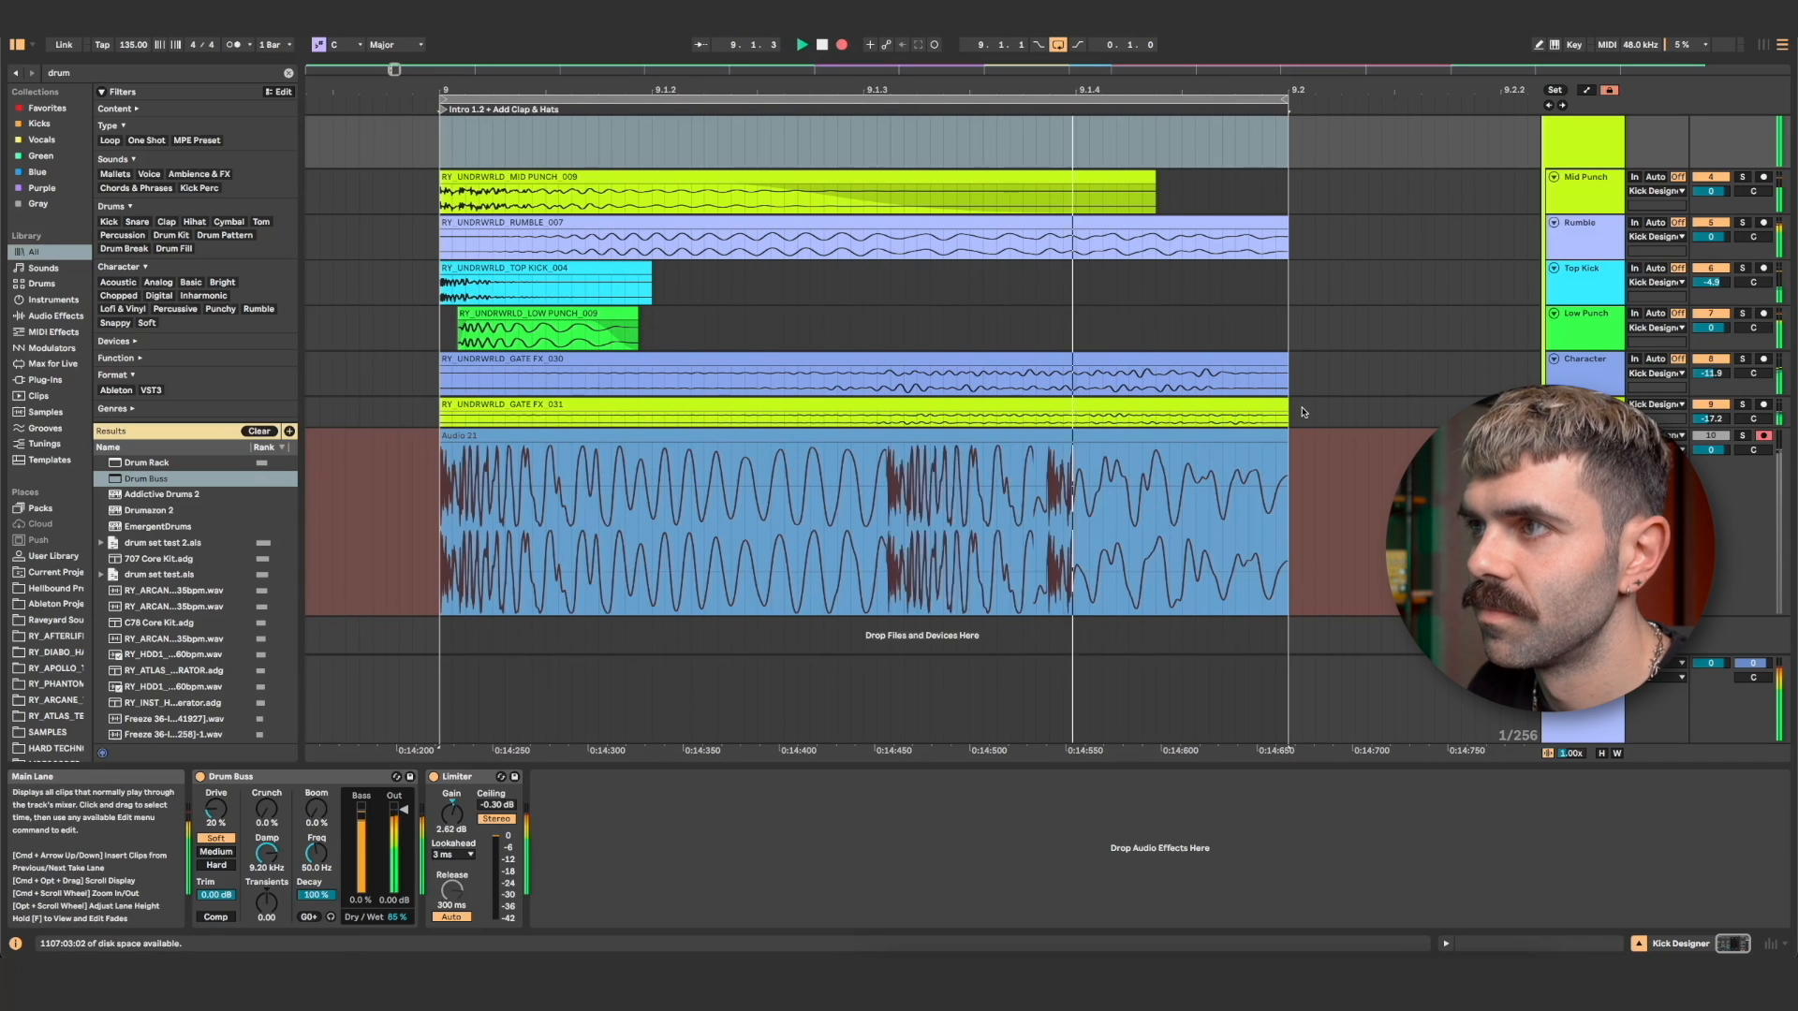
key("space")
left_click(1164, 507)
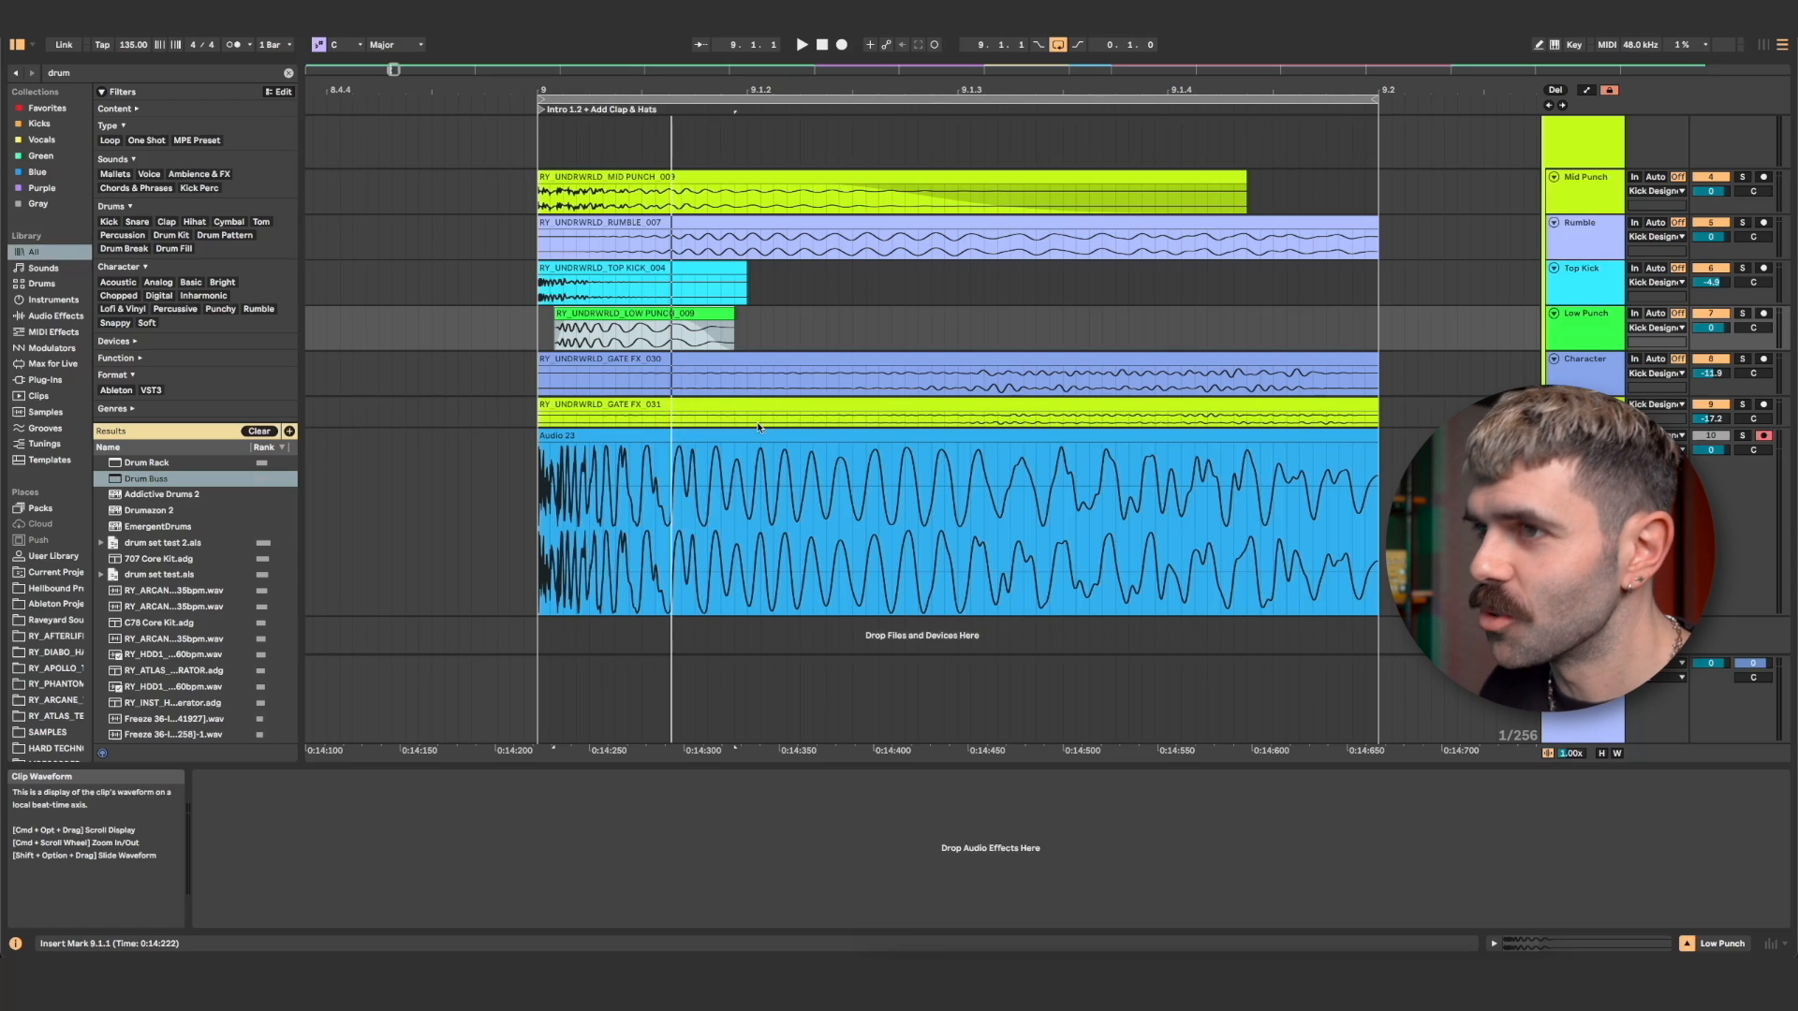
left_click(1351, 512)
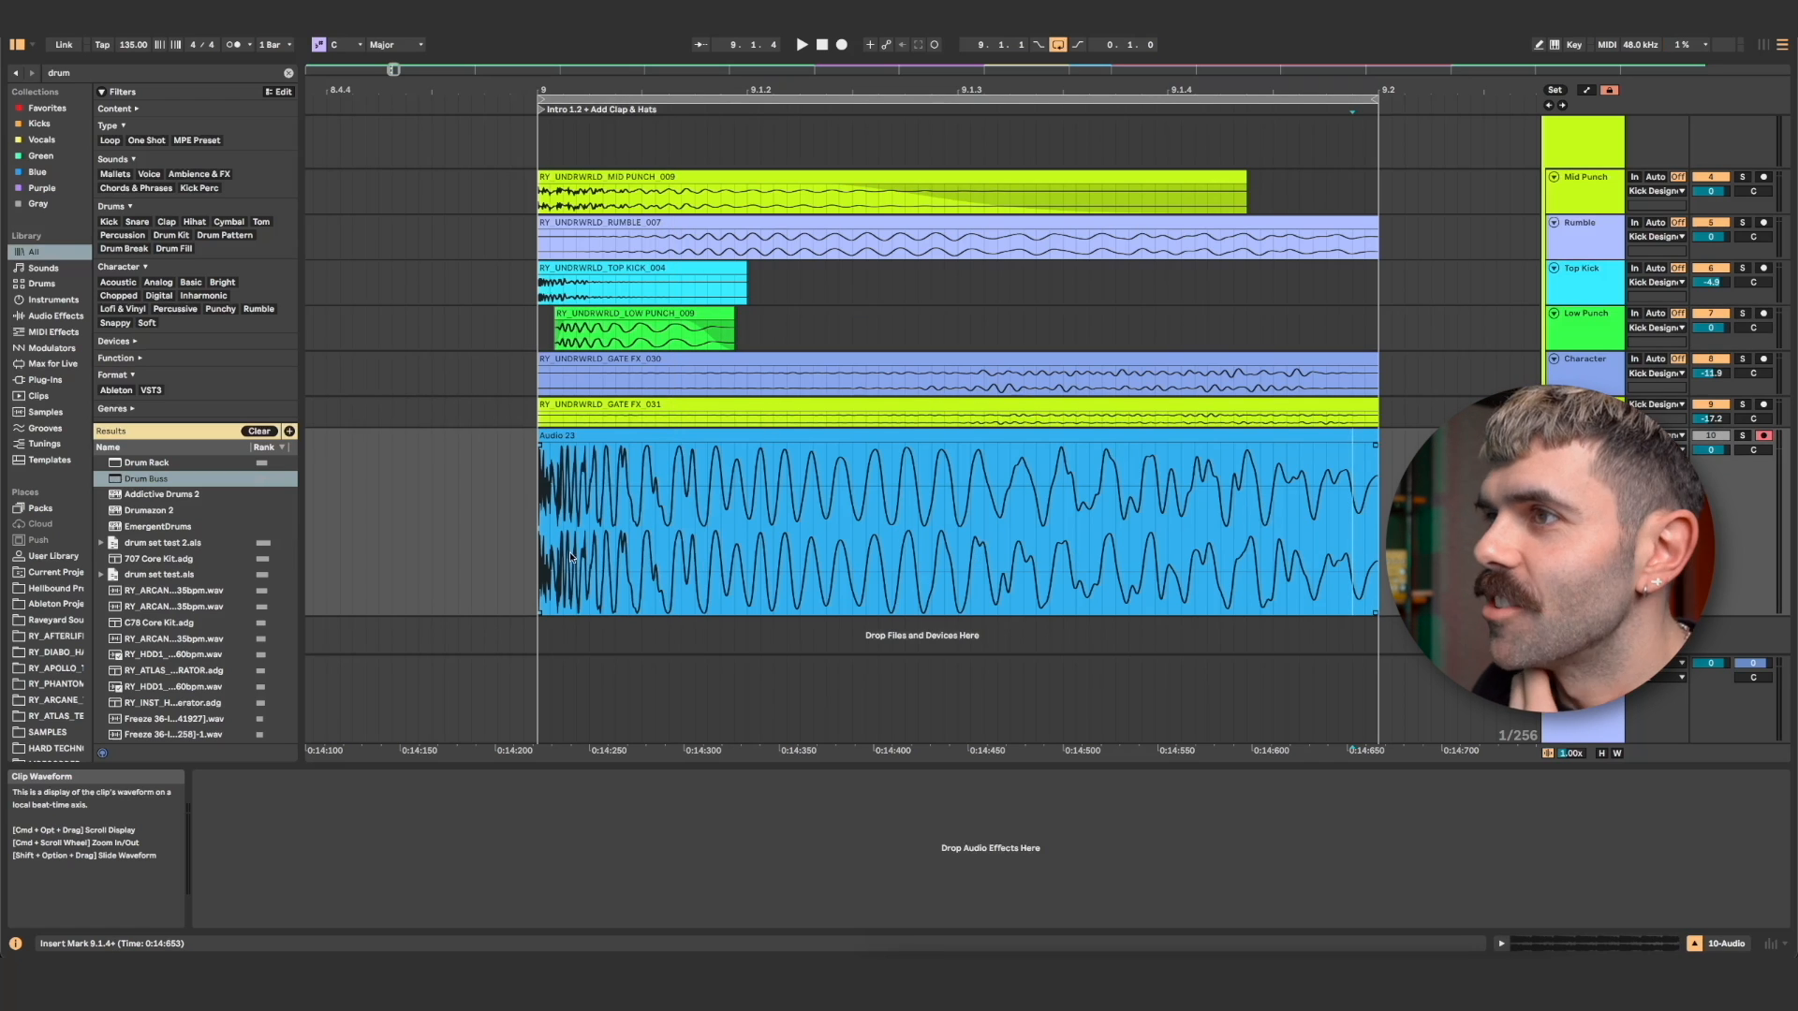